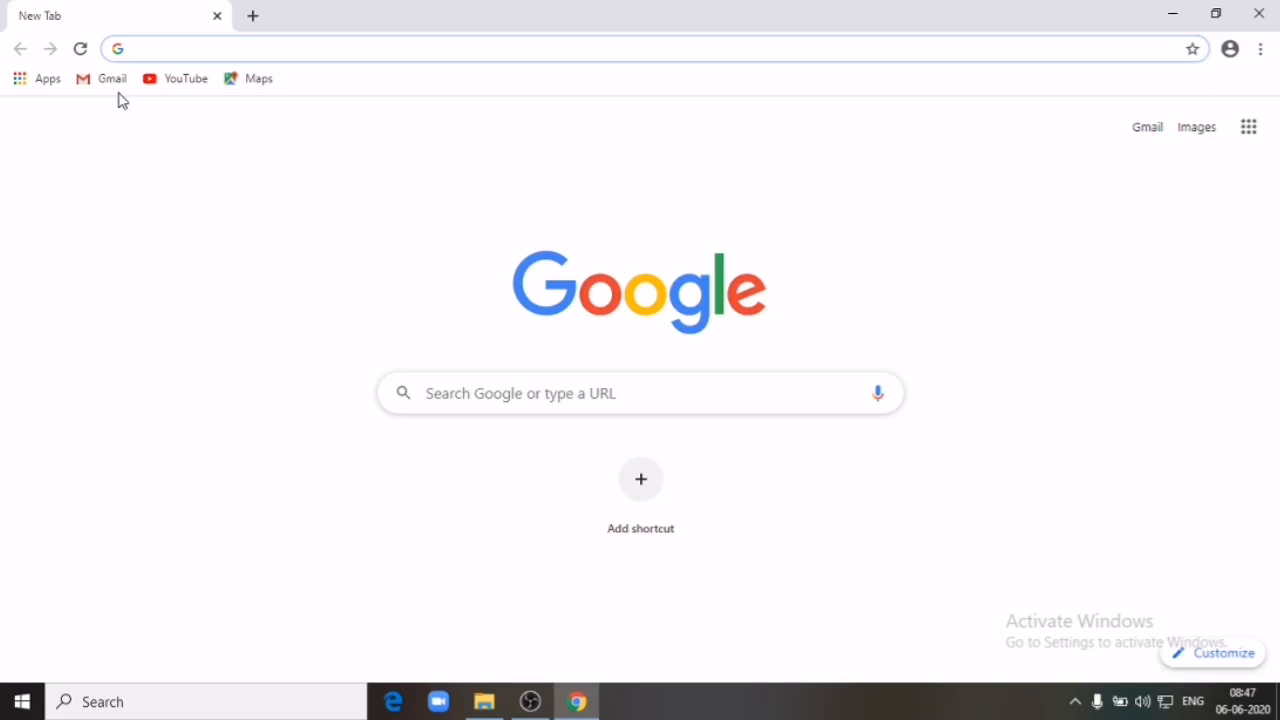
Step: Sign in to Gmail with the first listed account and its password
left_click(117, 84)
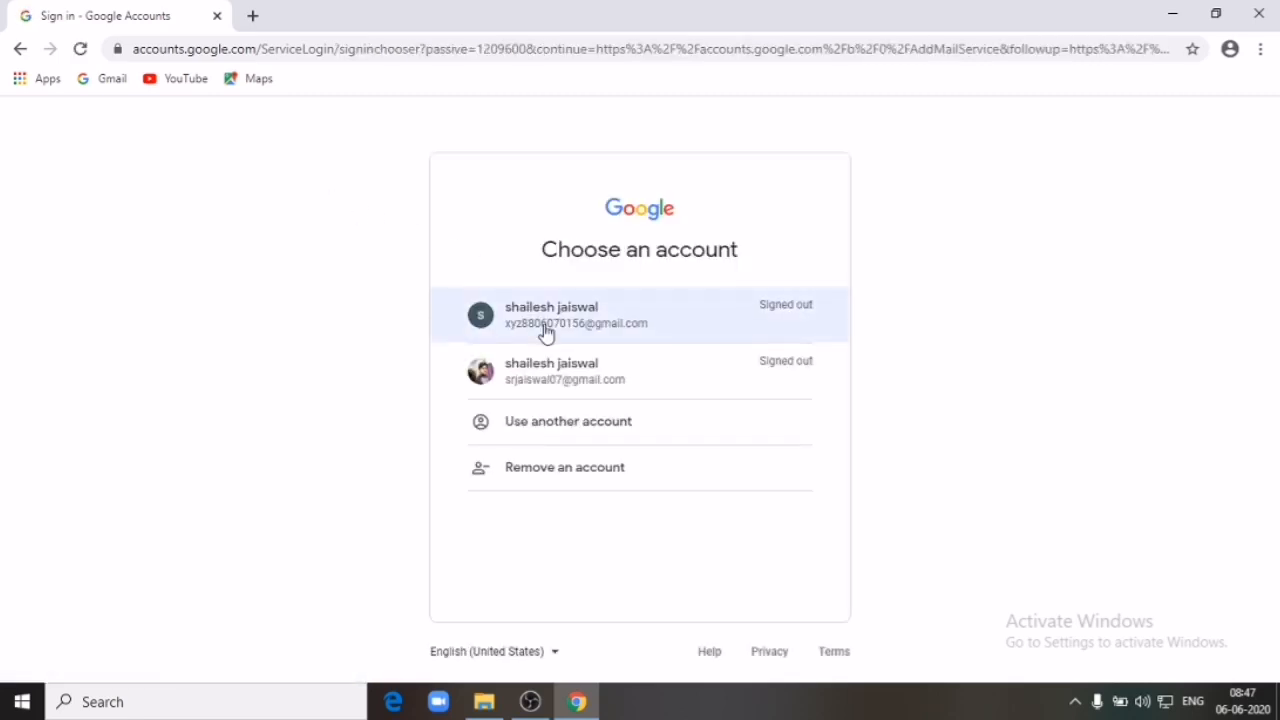
left_click(546, 330)
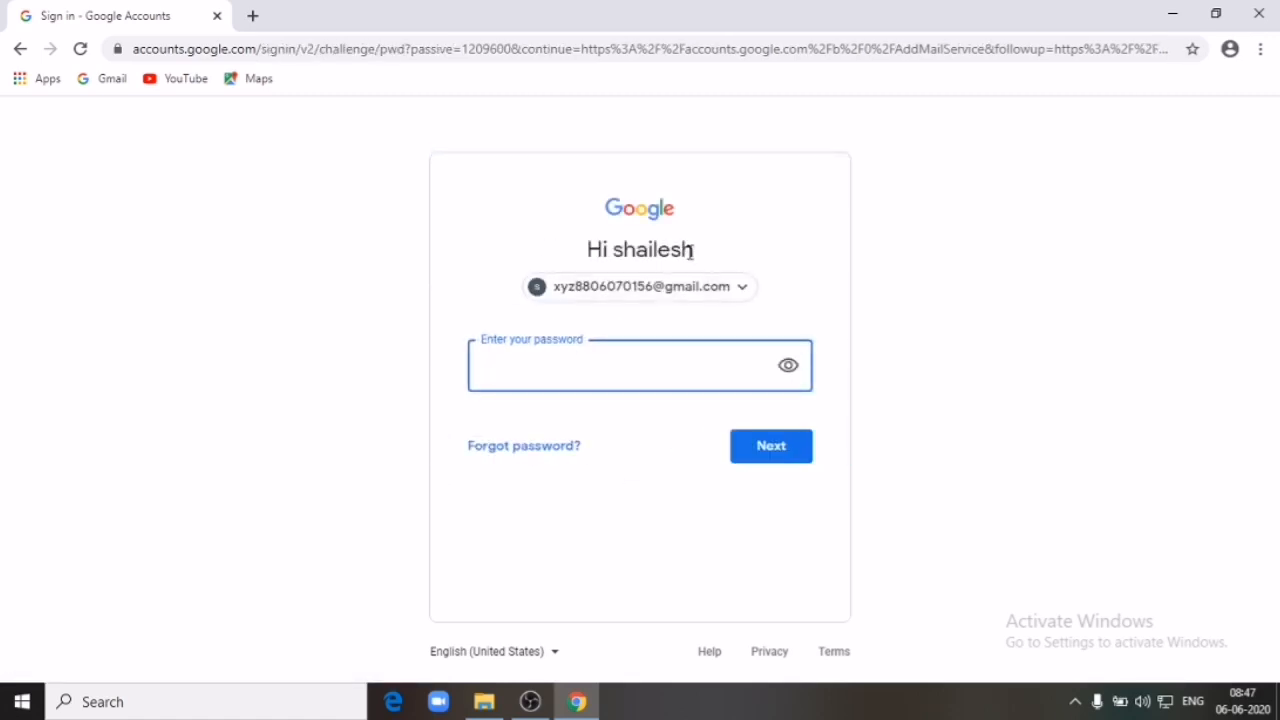
type("***")
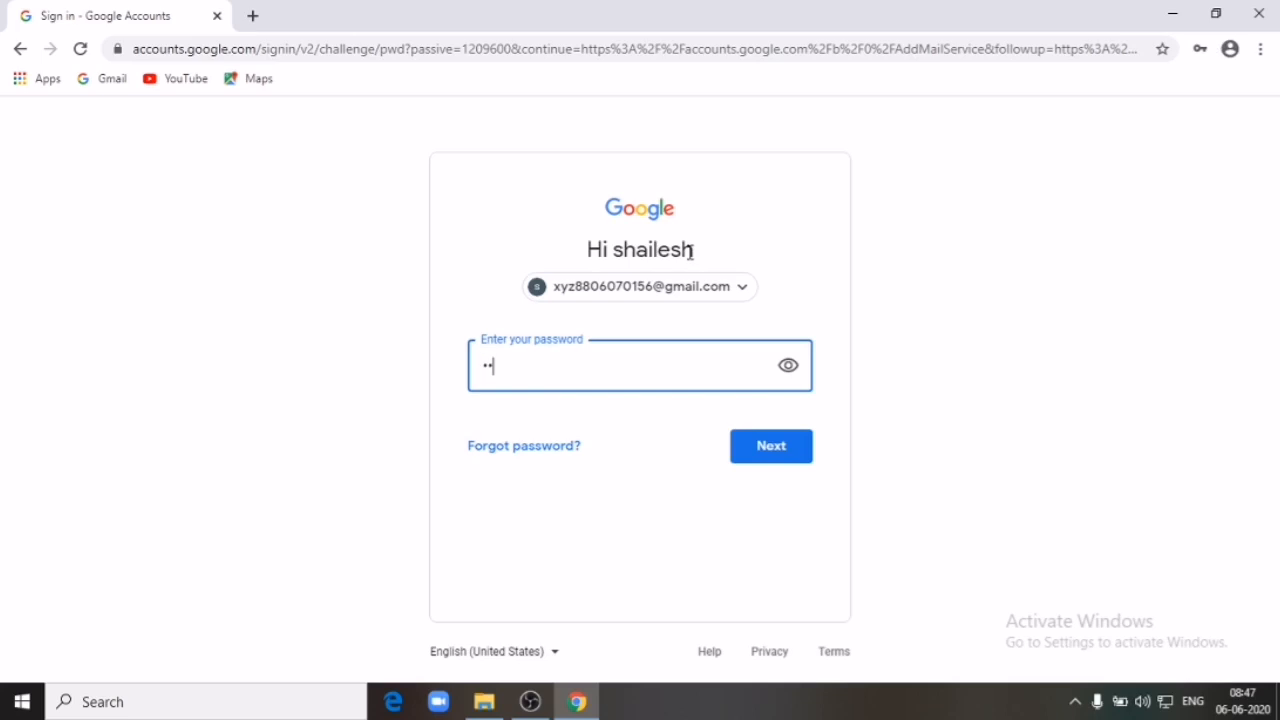
type("********")
left_click(774, 444)
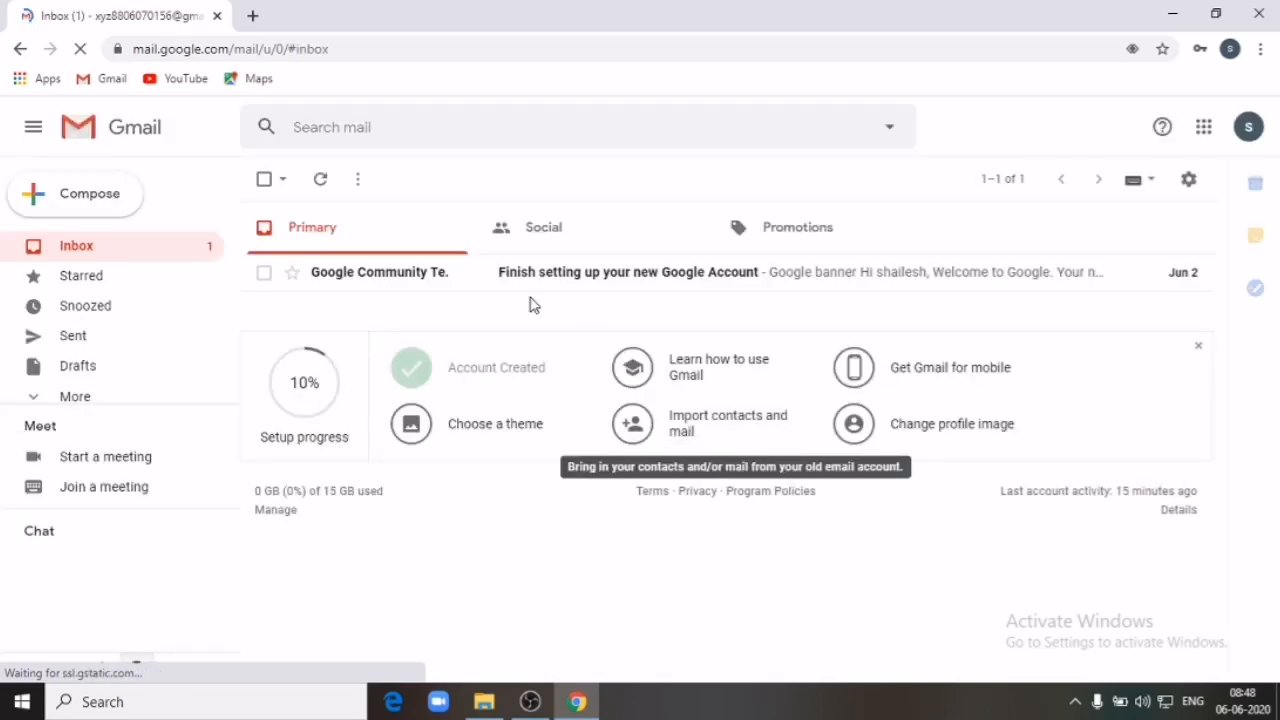
Step: Open Google Drive from the Google apps launcher in Gmail
left_click(1206, 128)
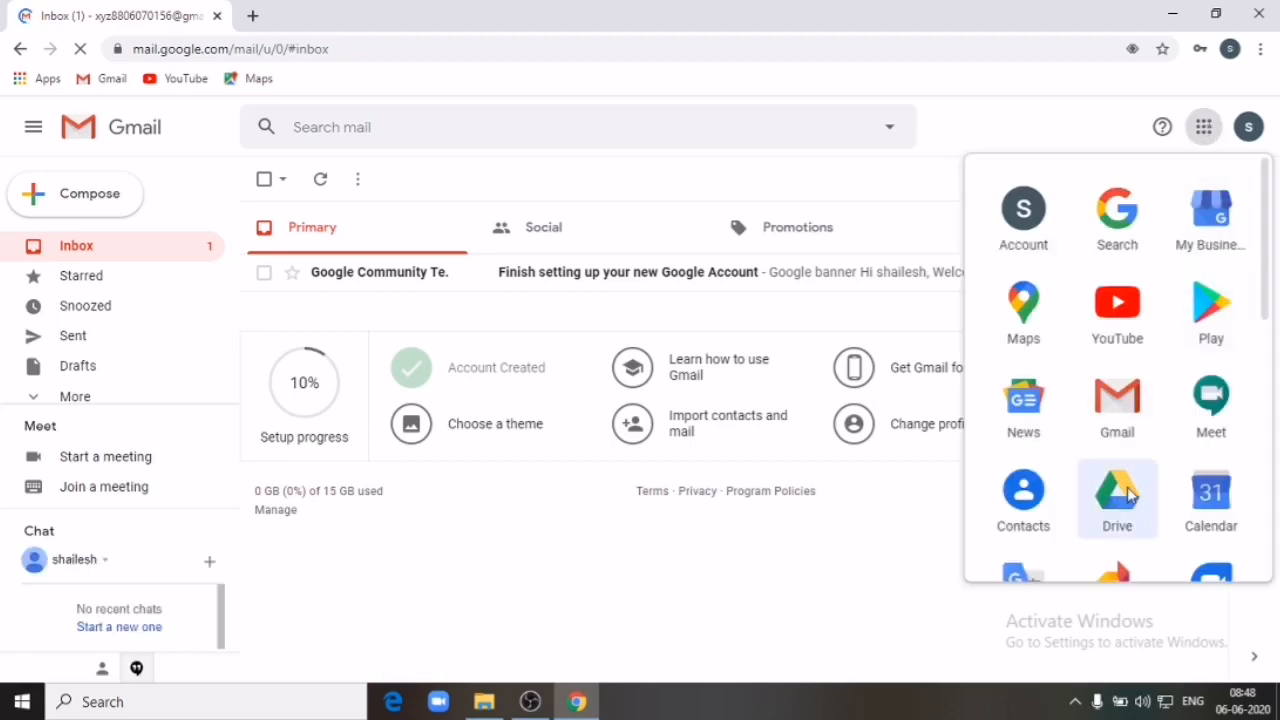
left_click(1130, 495)
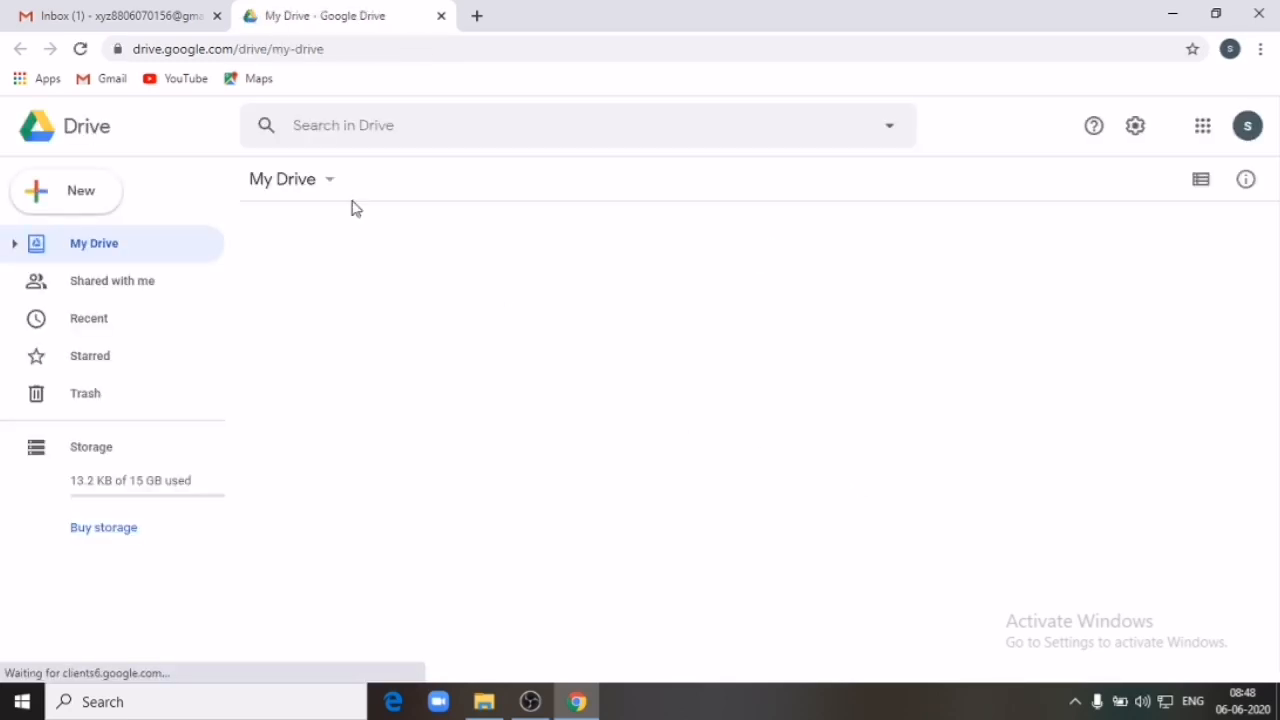
Step: Create a new blank Google Form from Drive's New menu
left_click(81, 197)
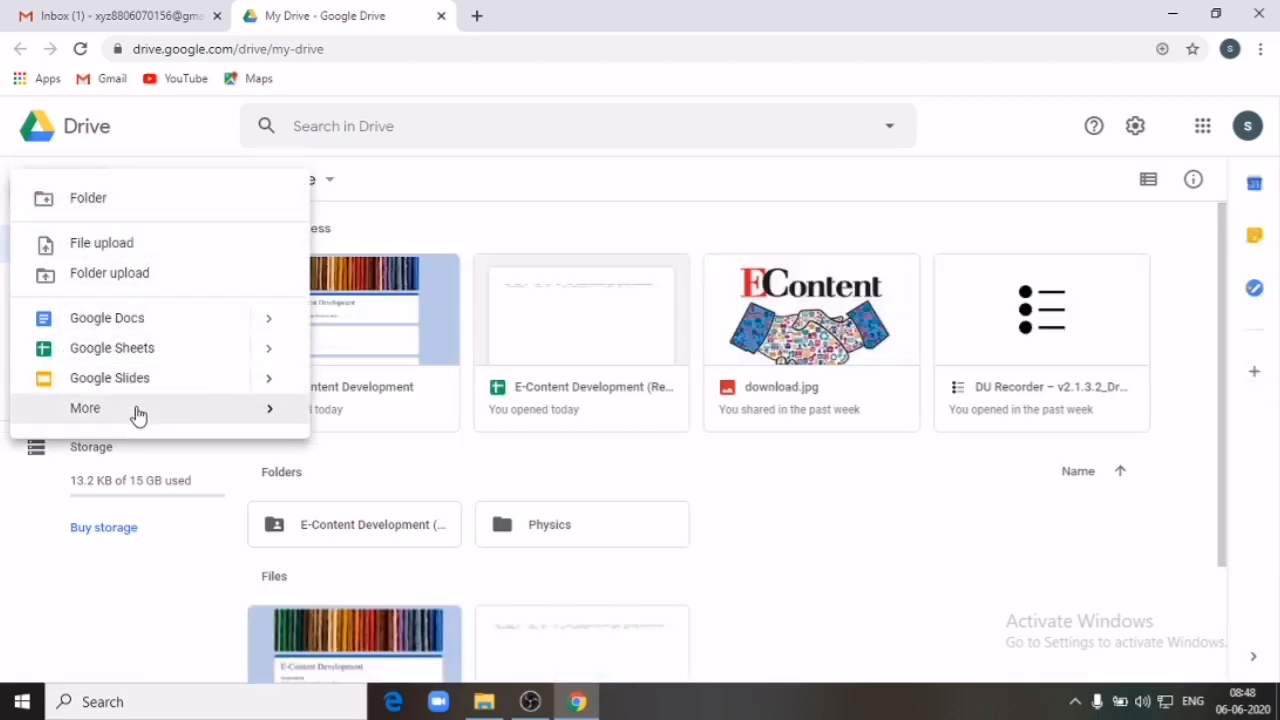
mouse_move(254, 414)
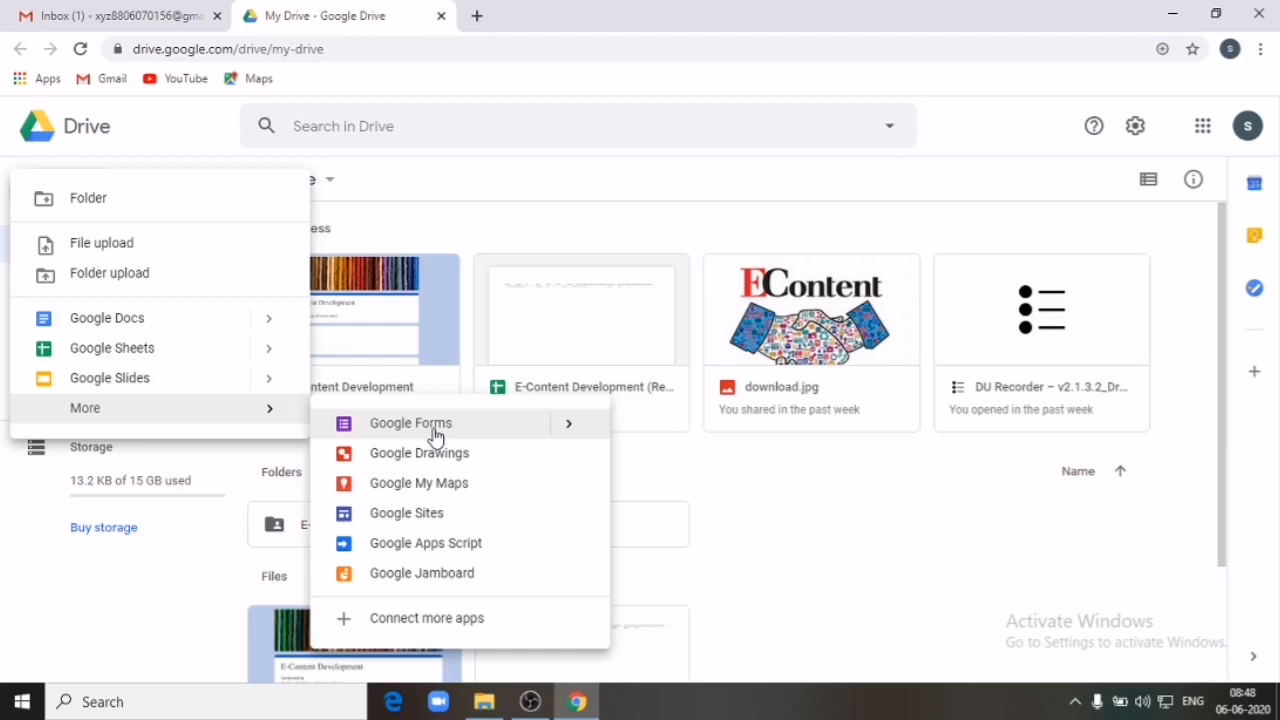
left_click(434, 428)
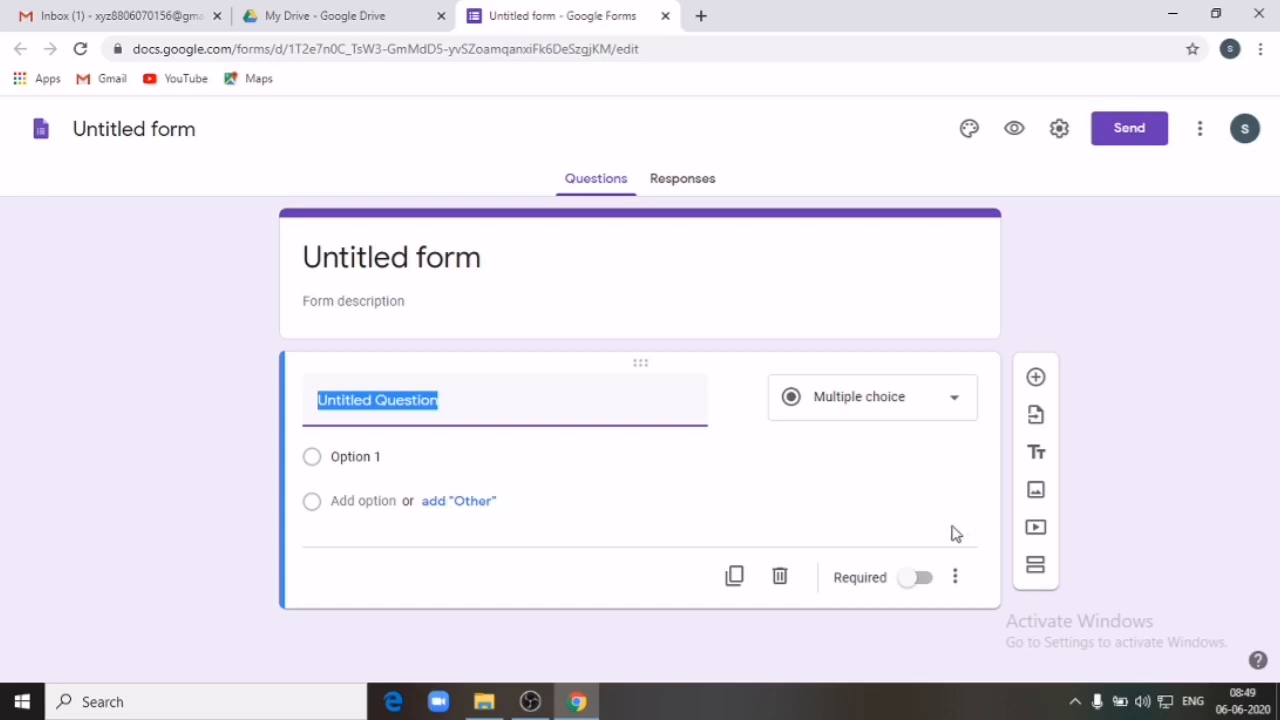
Step: Rename the untitled form to 'E-Content Development' so the title card updates too
left_click(155, 129)
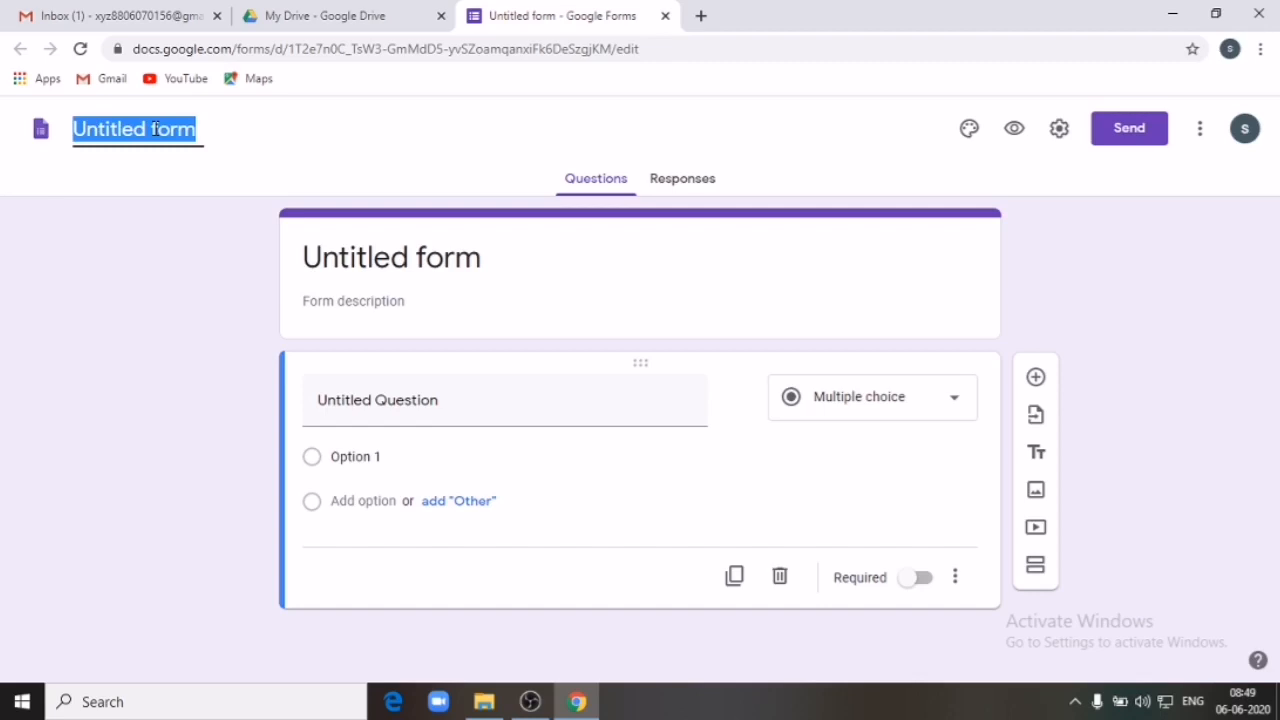
type("E")
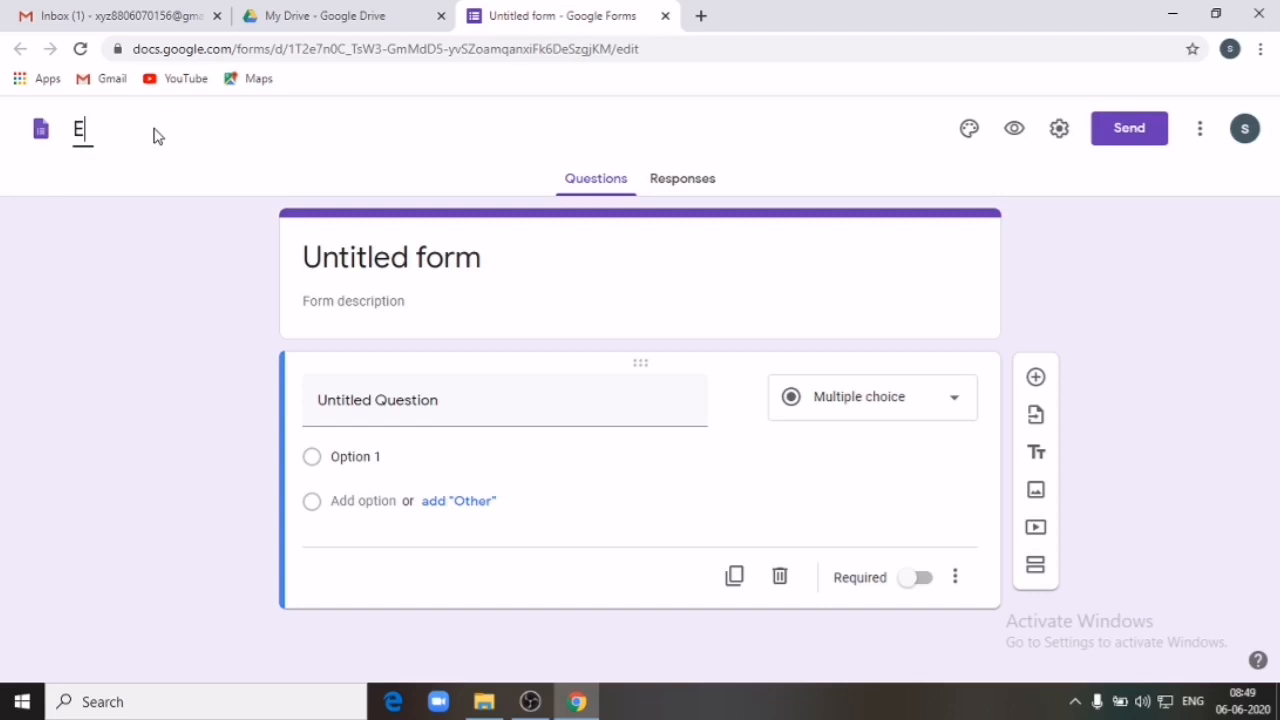
type("-Content Devel")
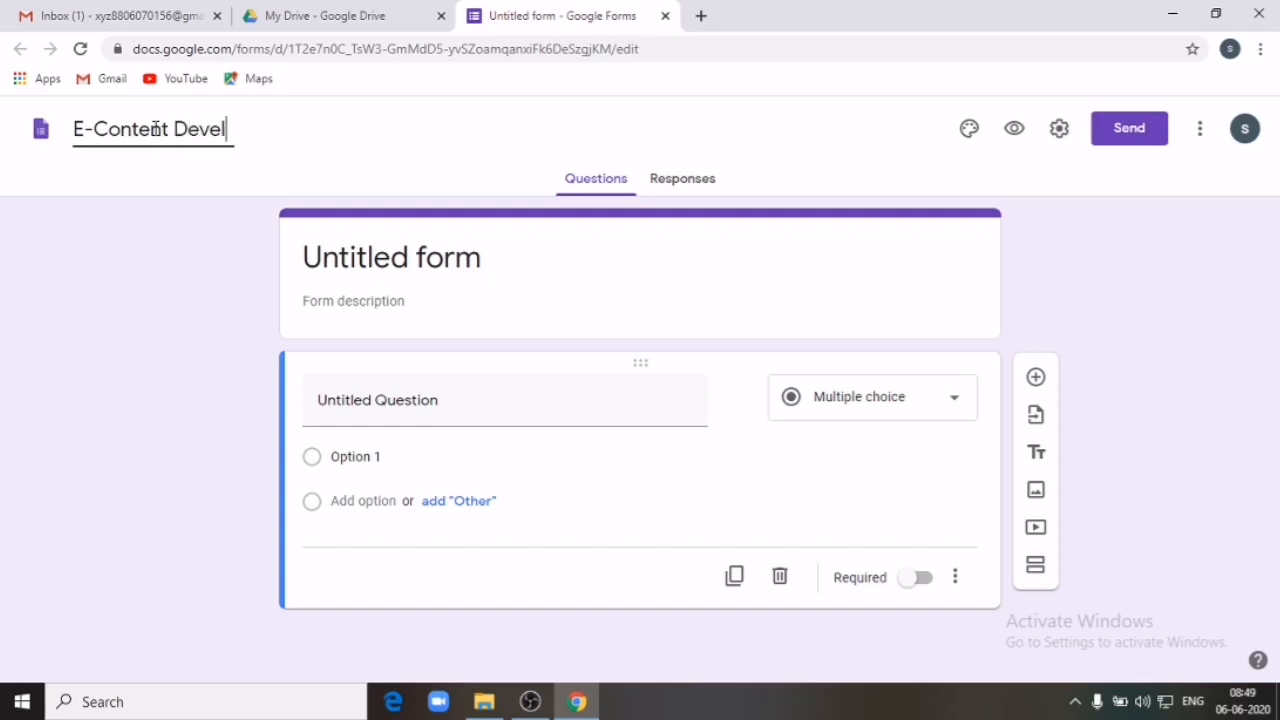
type("opment")
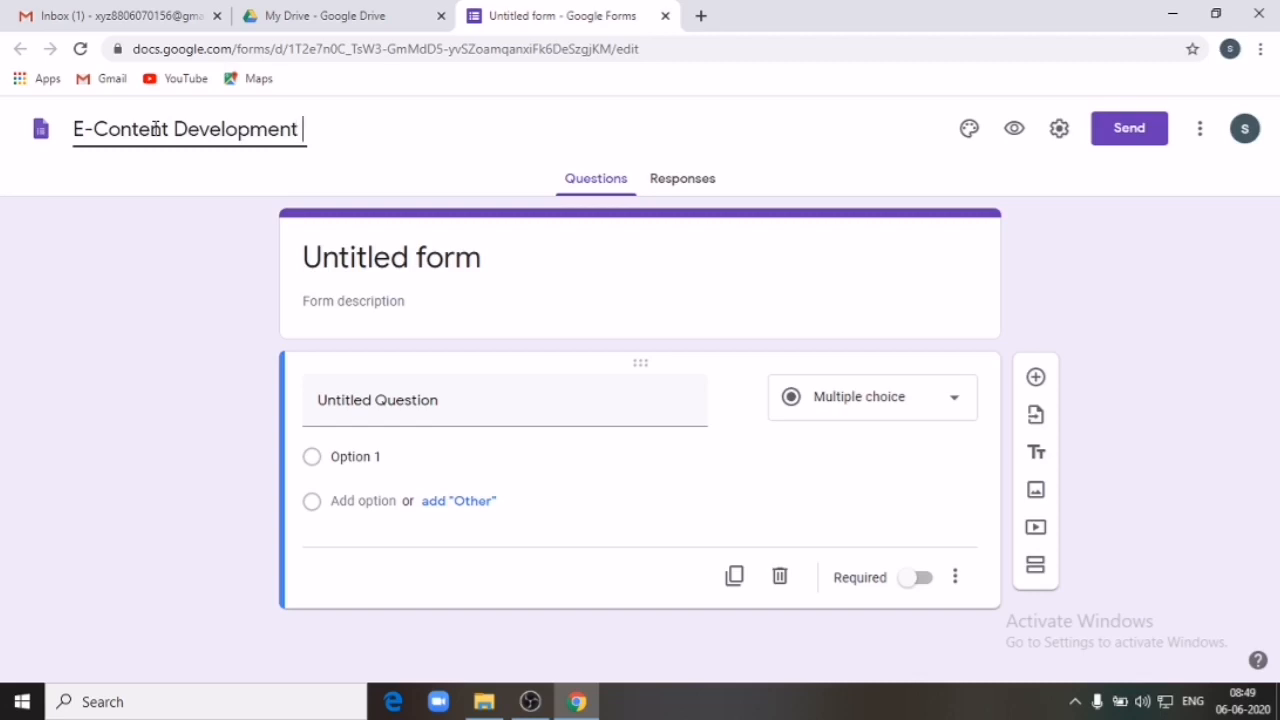
left_click(475, 265)
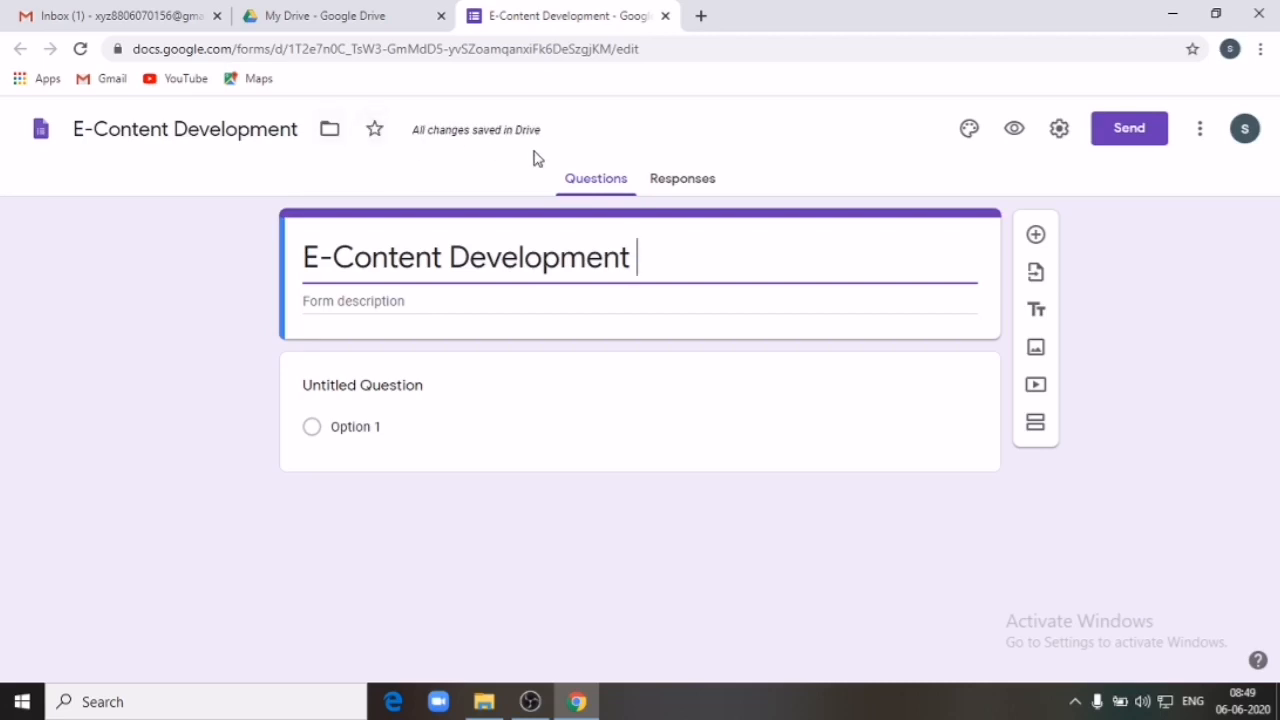
Step: Write the description 'Conducted by' with 'Shri R. L. T. College of Science, Akola.' on the next line
left_click(411, 300)
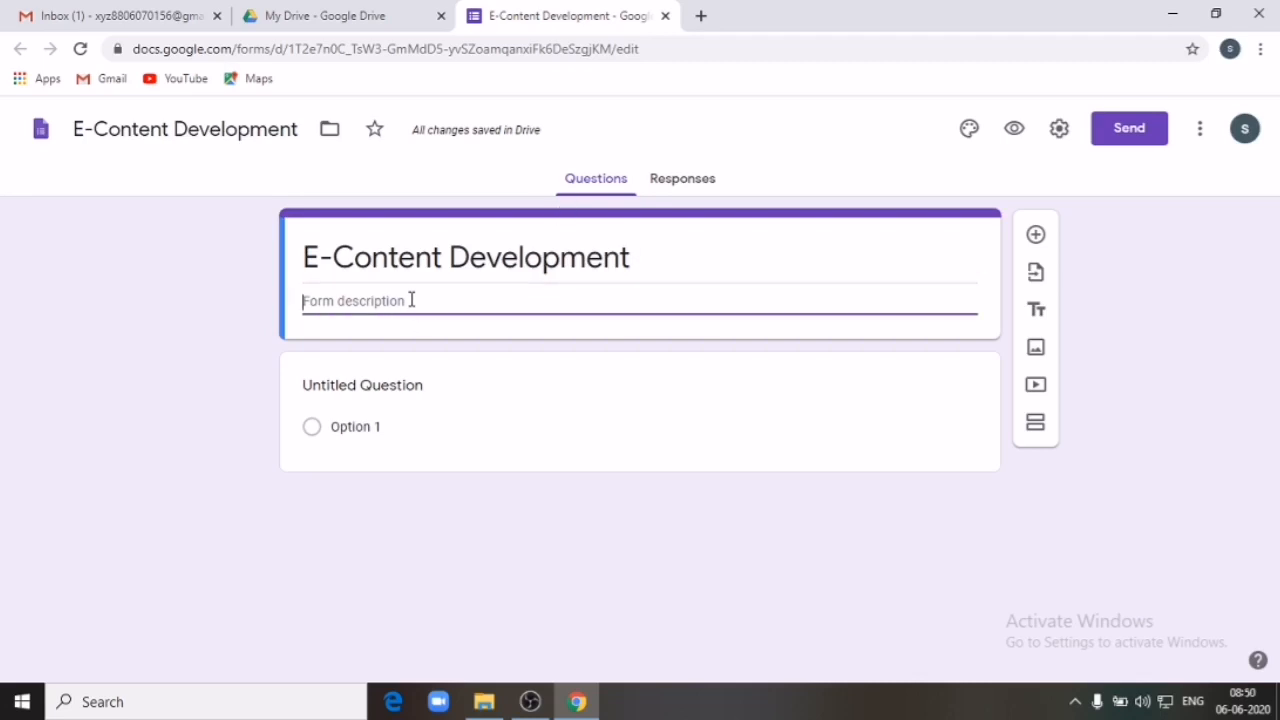
type("Conducted b")
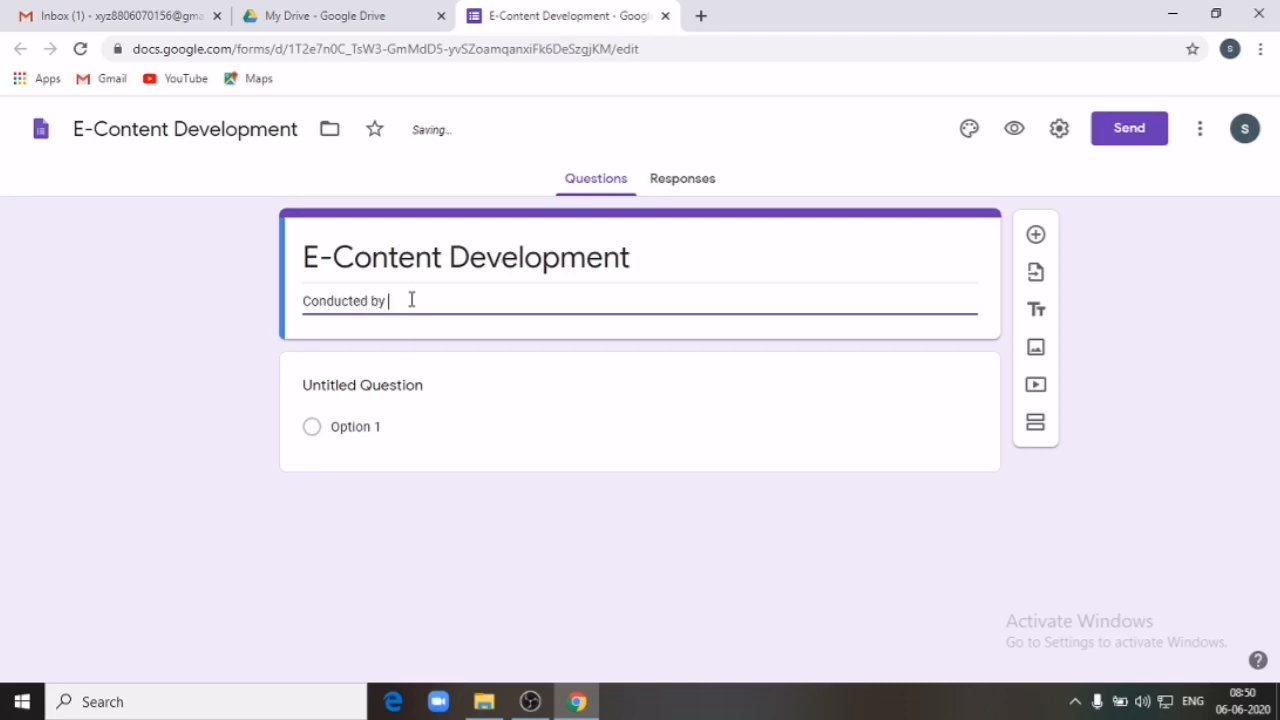
type("y")
key("Return")
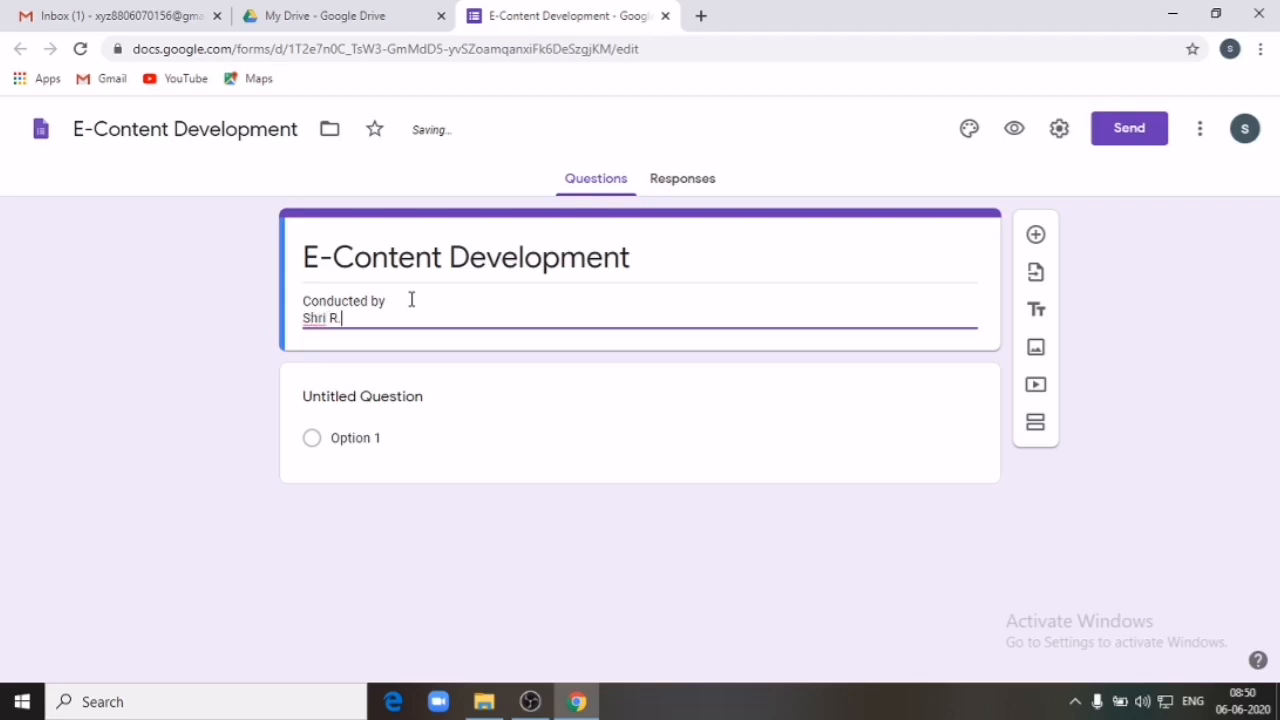
type("Shri R. L. T.")
type(" College")
type(" og")
key("BackSpace")
type("f Science, Akola.")
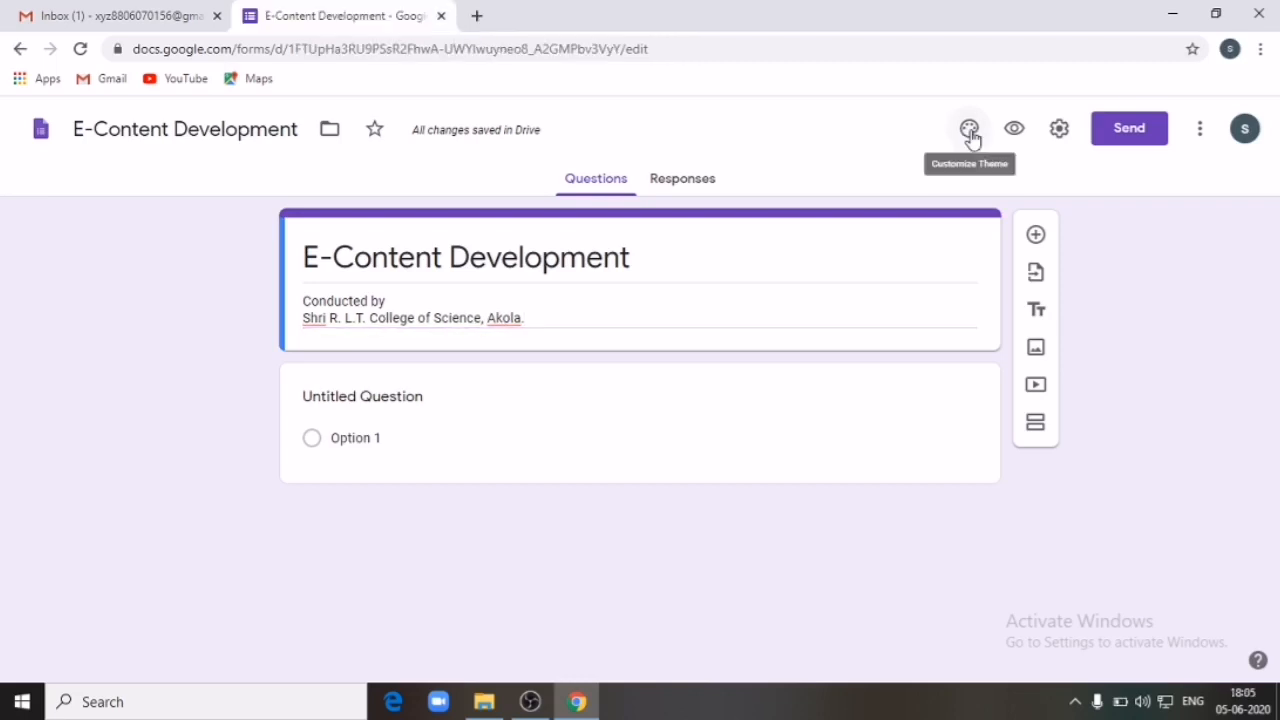
Step: Insert the colourful yarn image from Themes as the form header
left_click(969, 131)
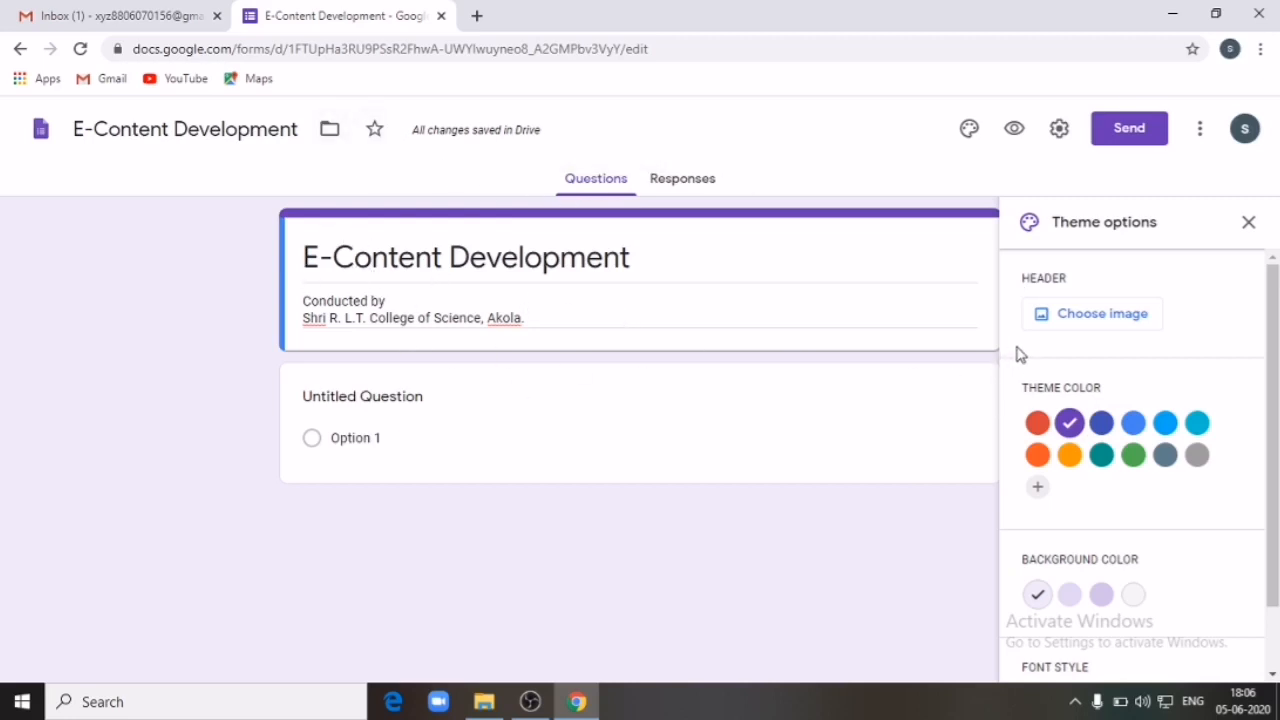
left_click(1078, 315)
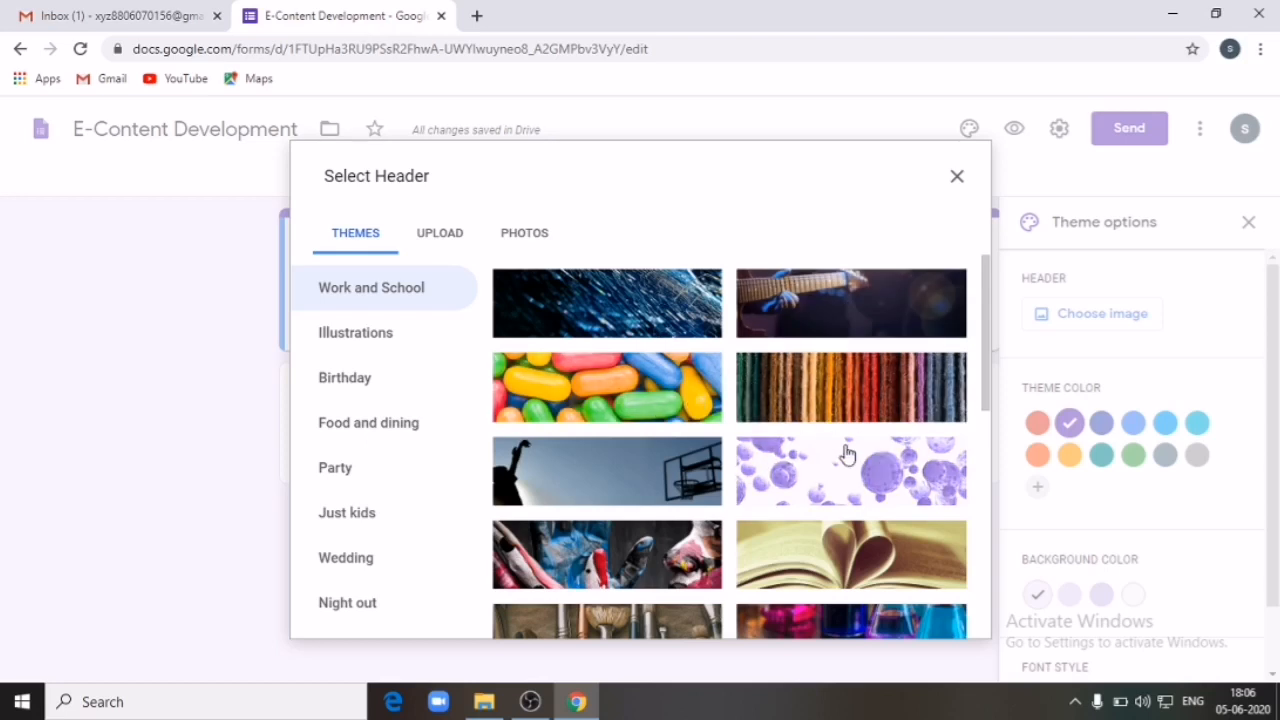
left_click(843, 397)
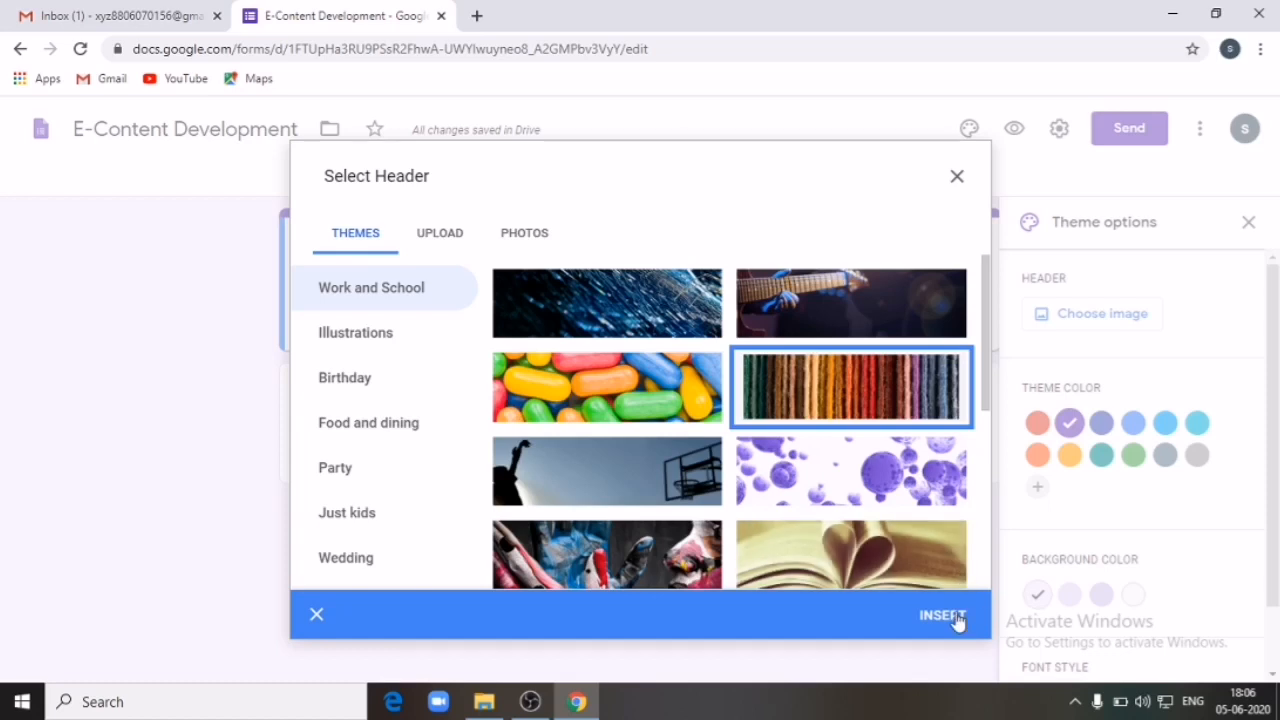
left_click(944, 615)
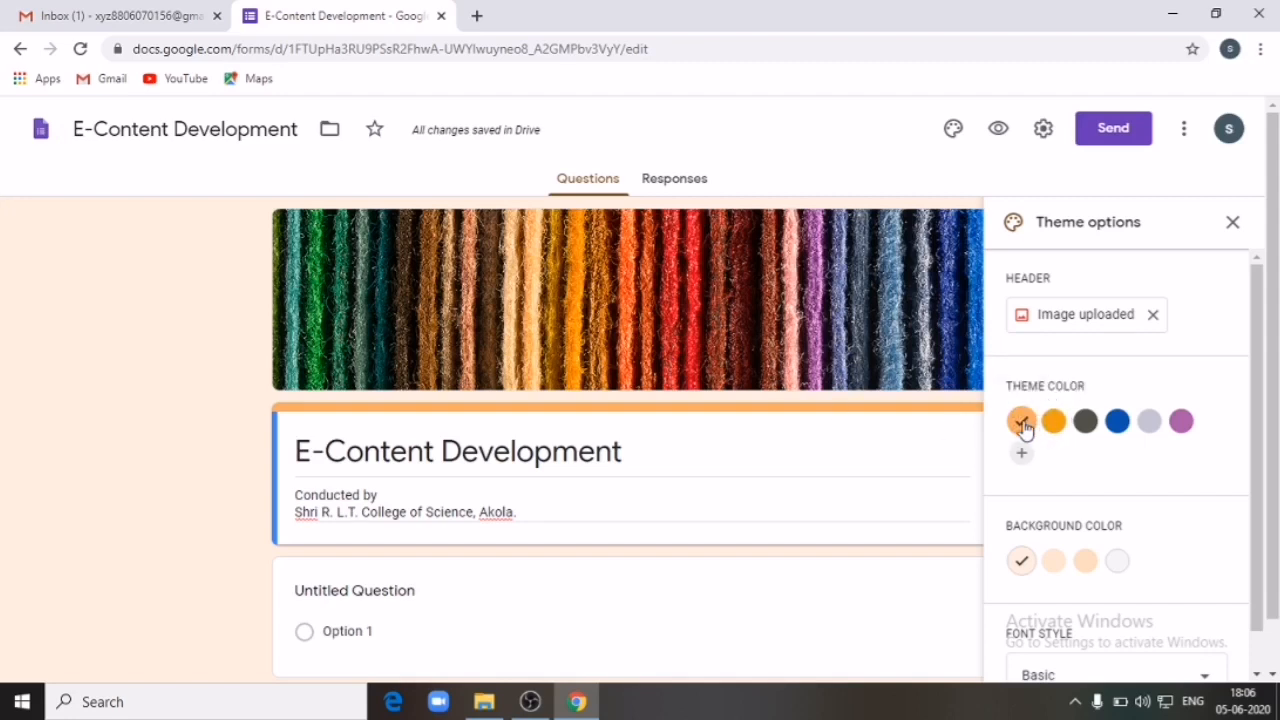
Step: Change the theme colour to blue with a darker blue page background
left_click(1056, 424)
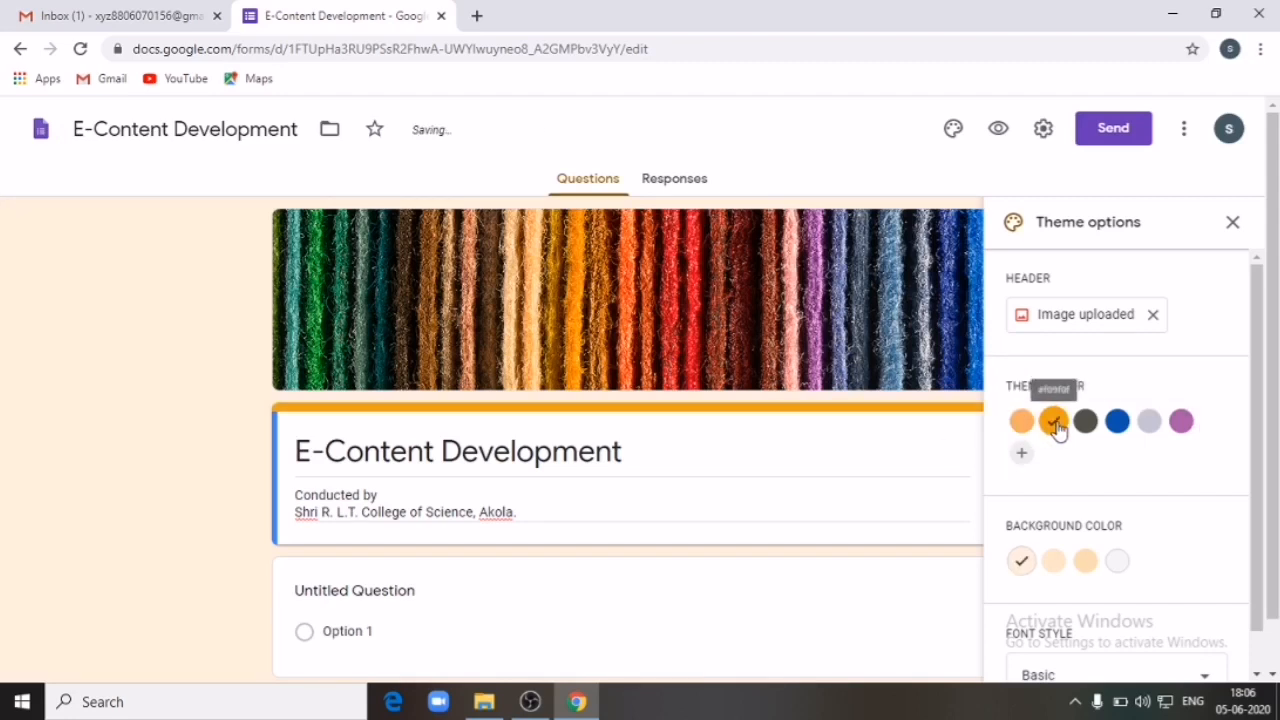
left_click(1090, 424)
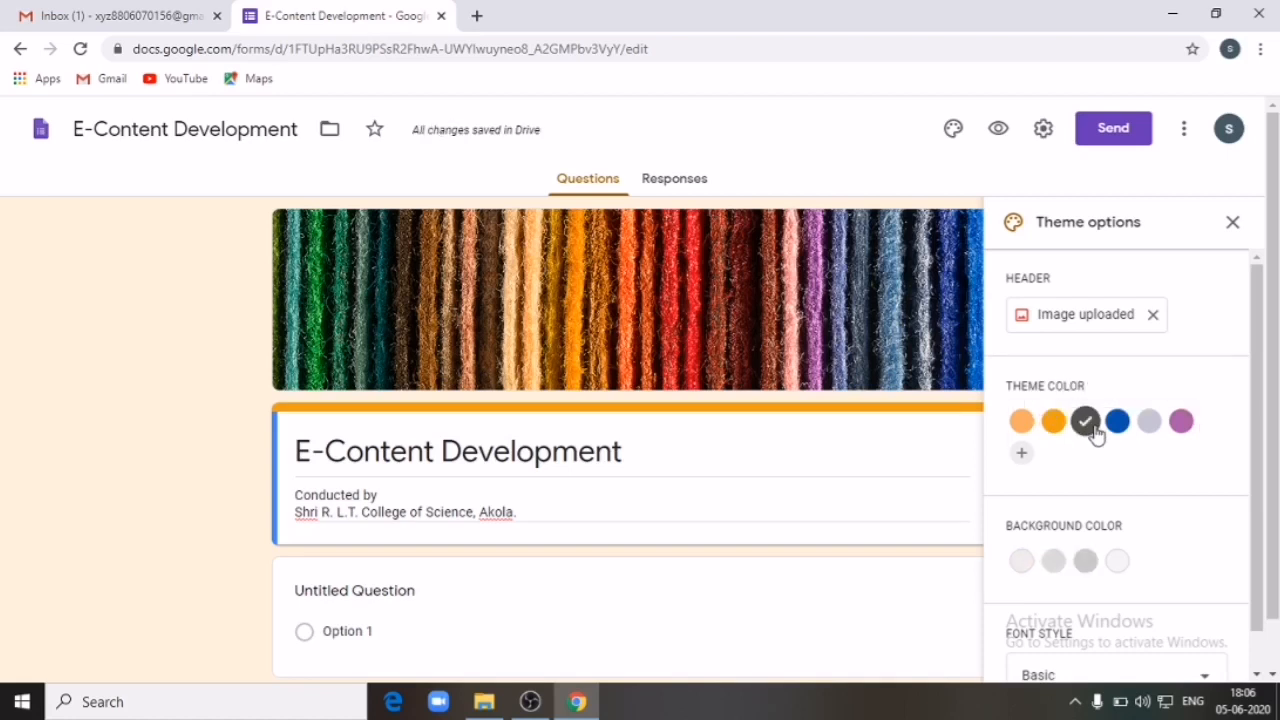
left_click(1118, 426)
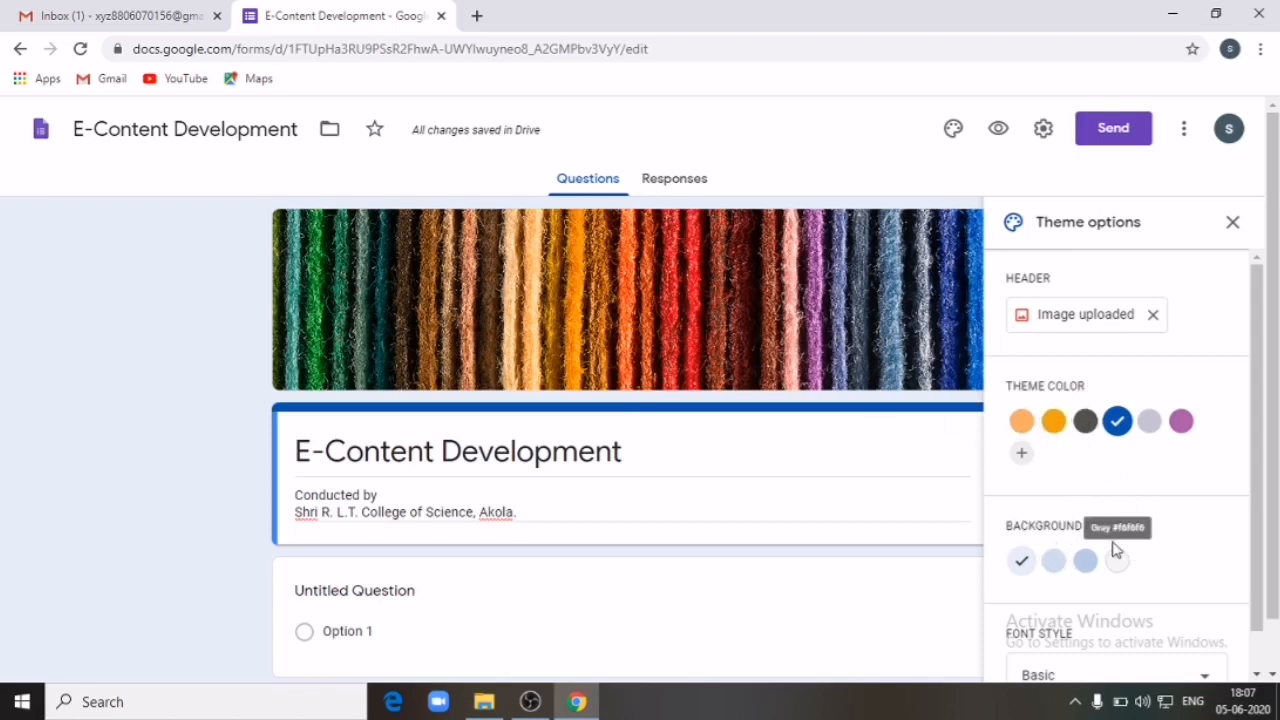
left_click(1085, 561)
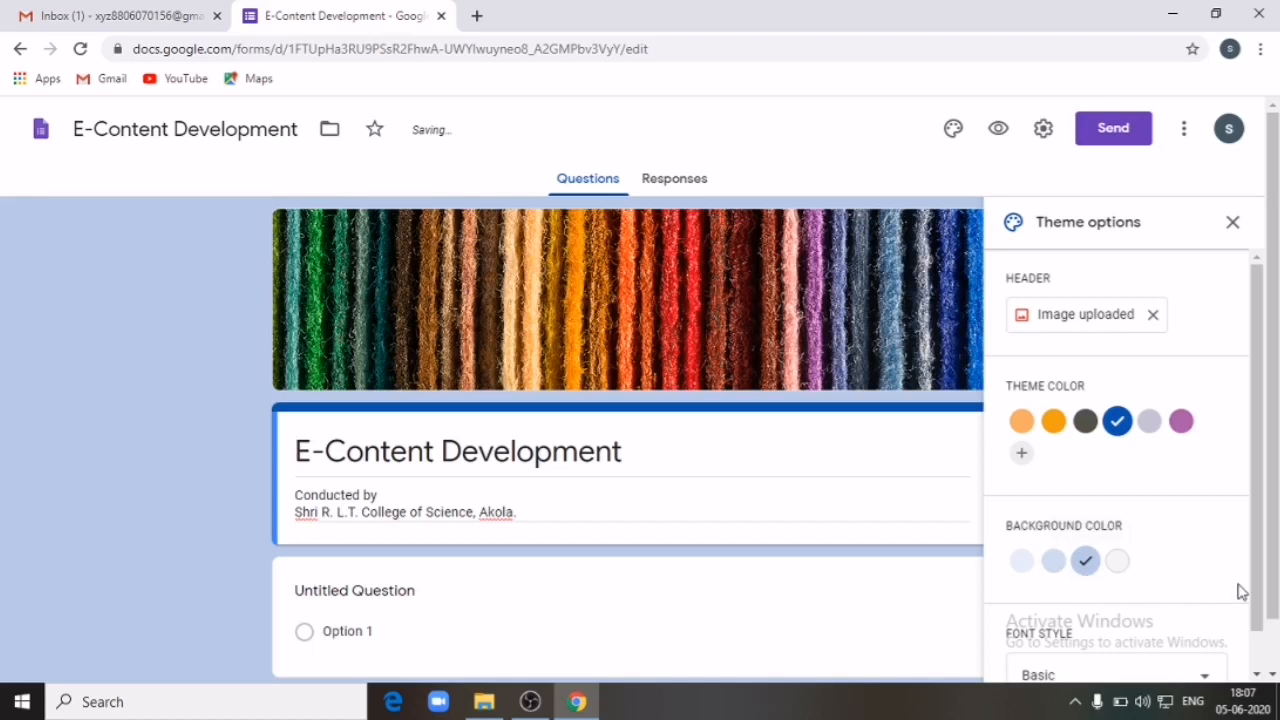
Step: Try Decorative, Formal and Playful font styles, settle on Formal, and close theme options
scroll(1258, 530, "down", 1)
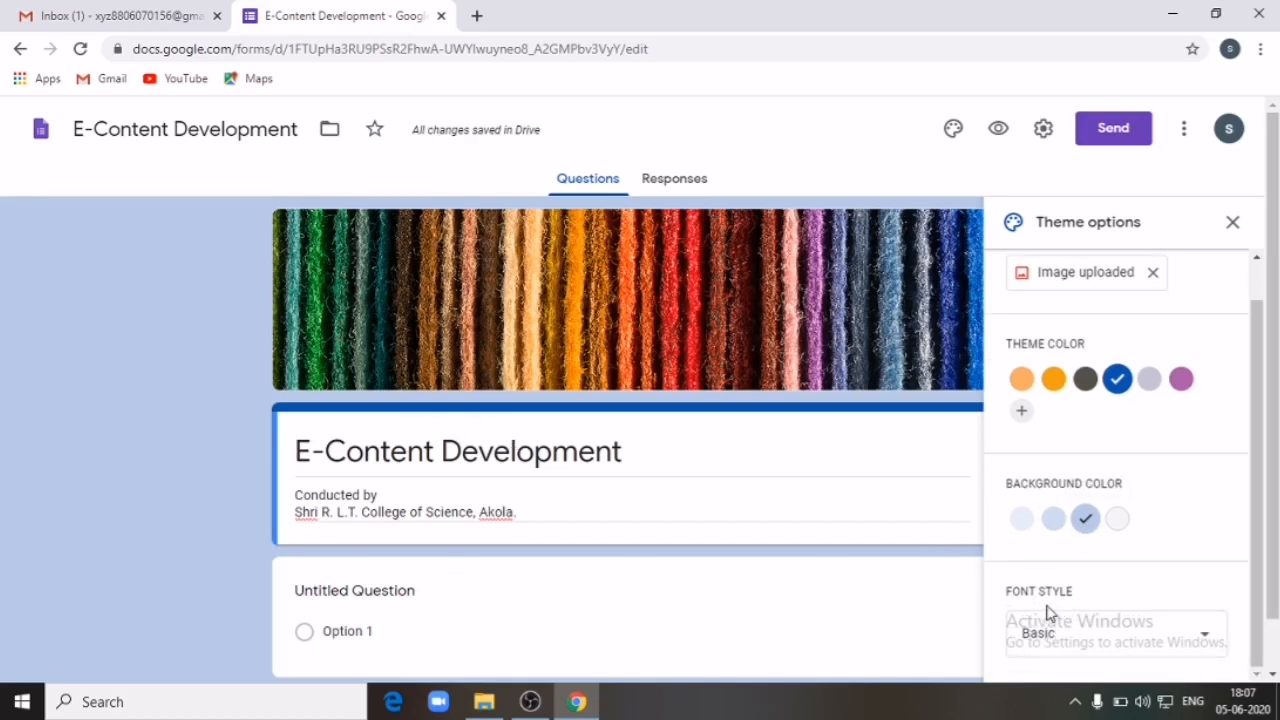
left_click(1204, 640)
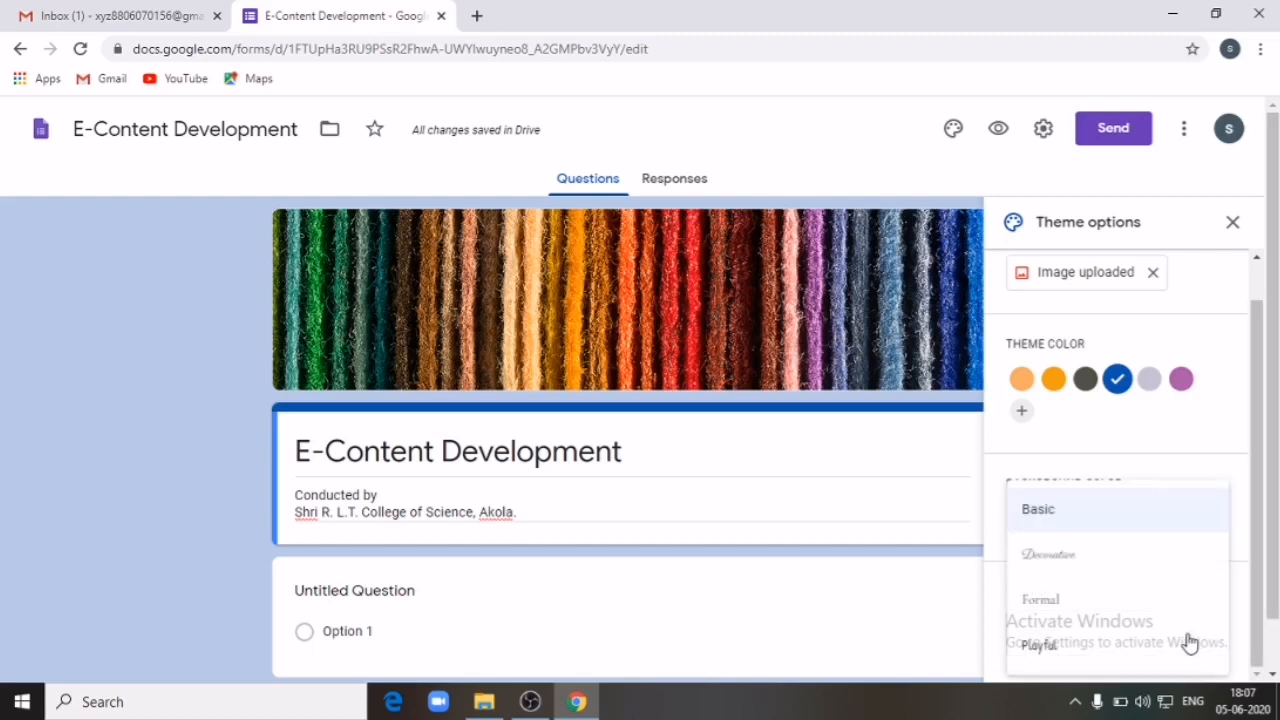
left_click(1063, 565)
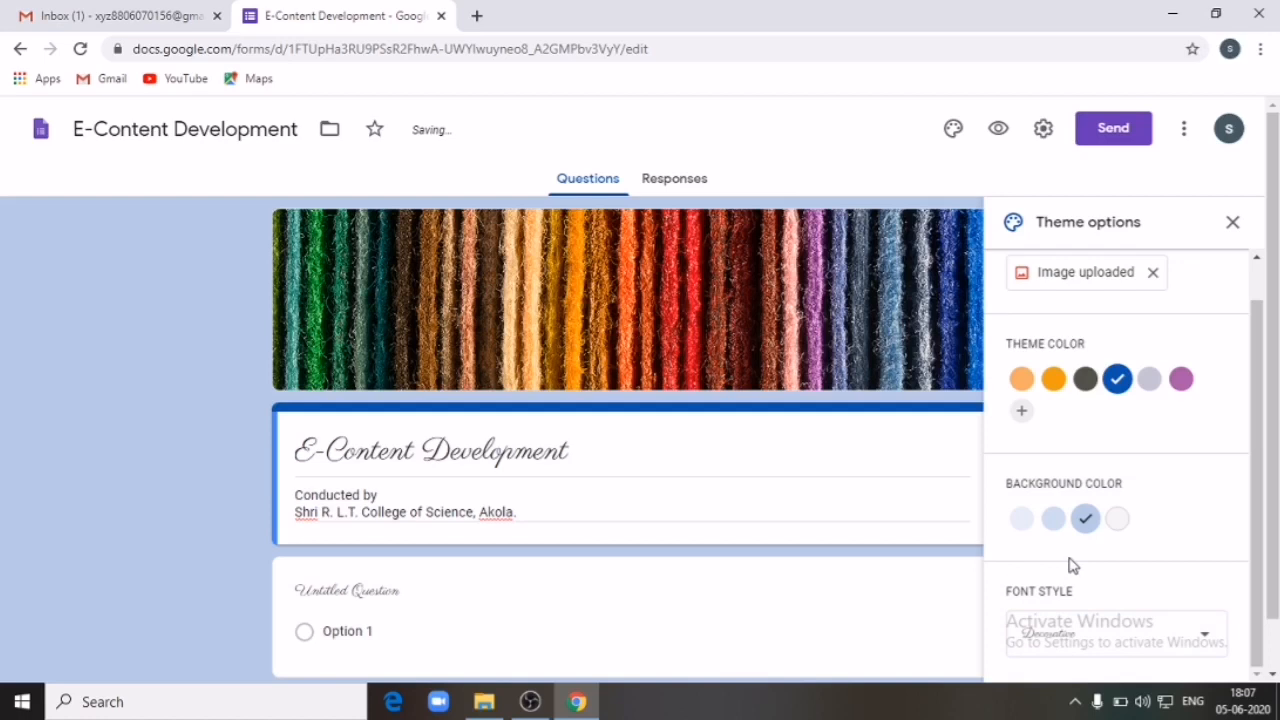
left_click(1201, 642)
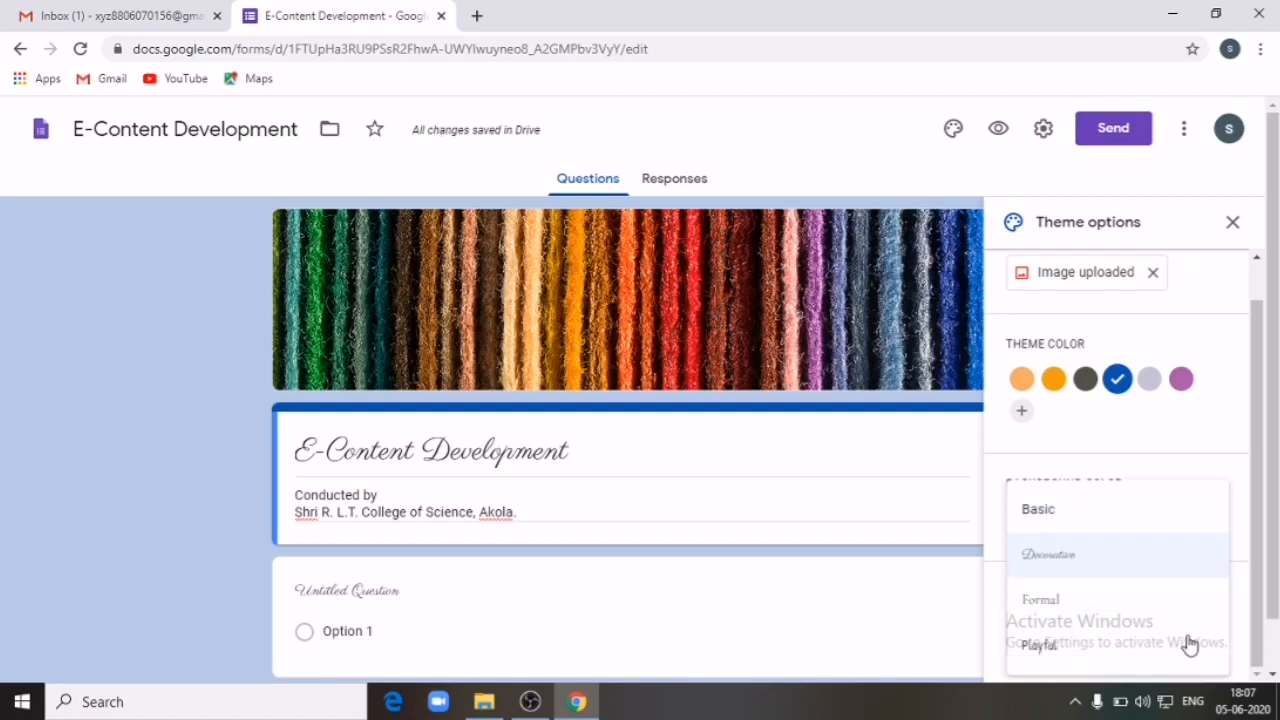
left_click(1042, 600)
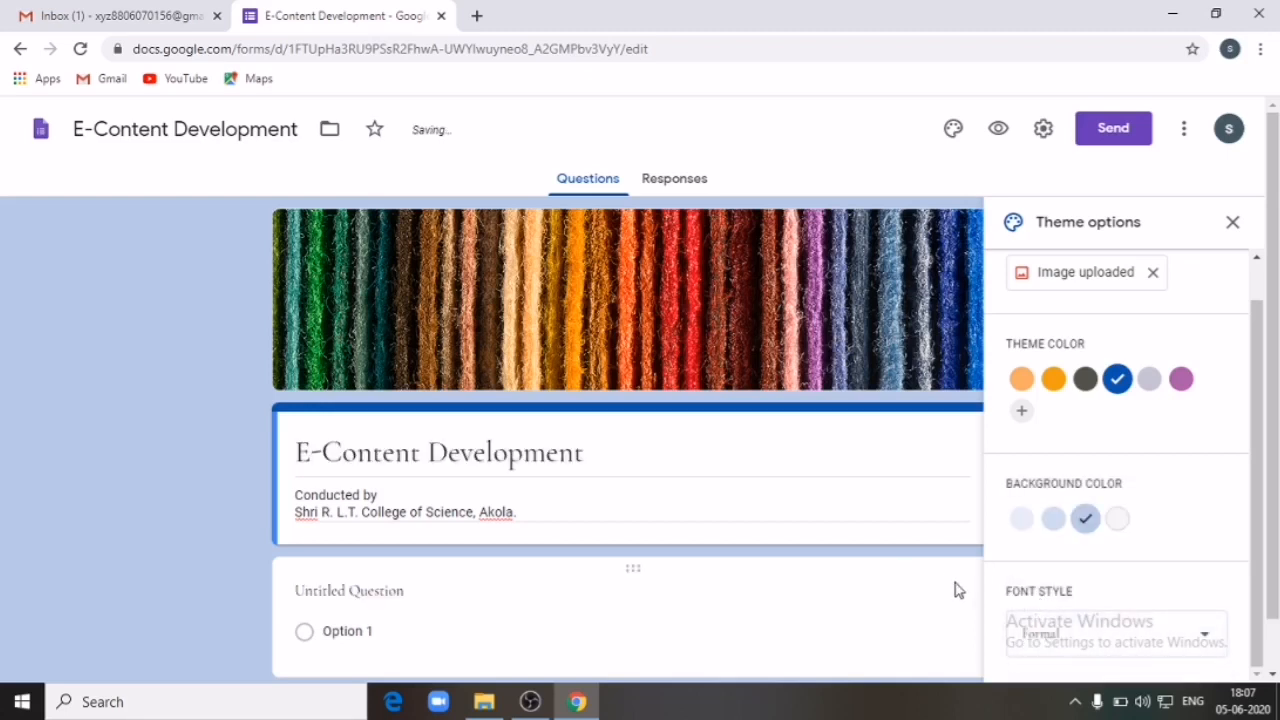
left_click(1200, 640)
left_click(1048, 648)
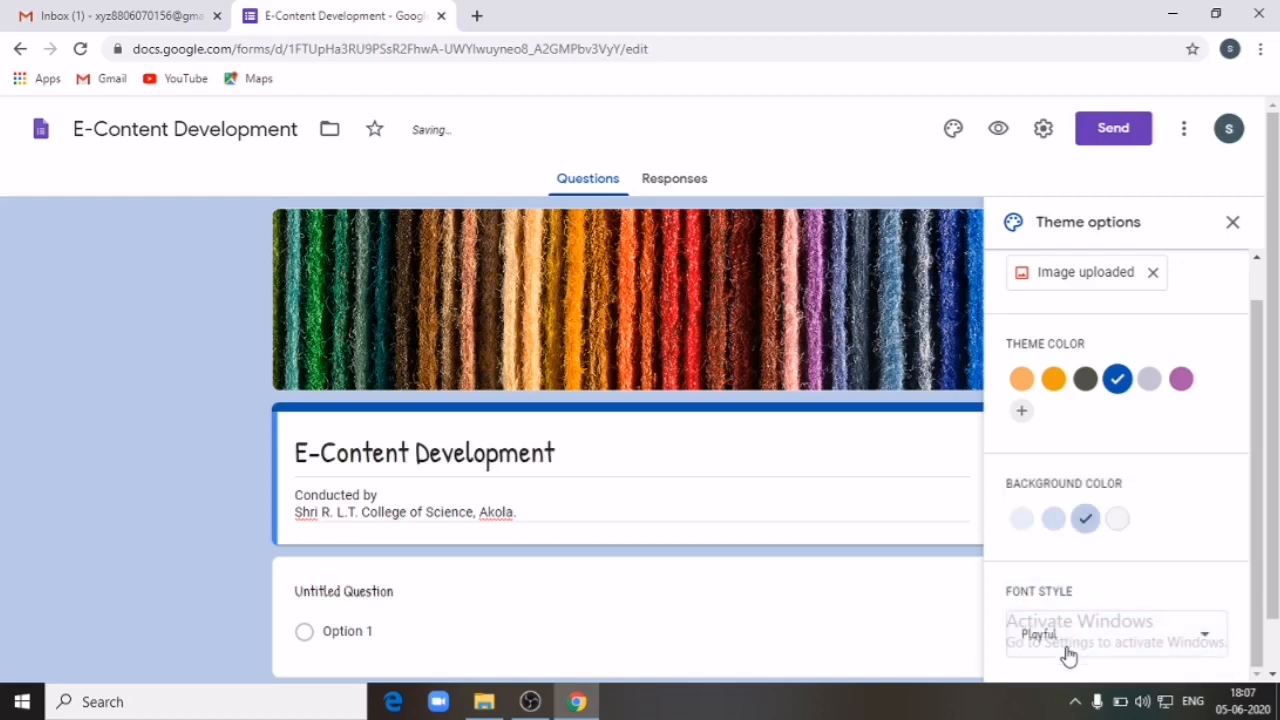
left_click(1203, 642)
left_click(1094, 605)
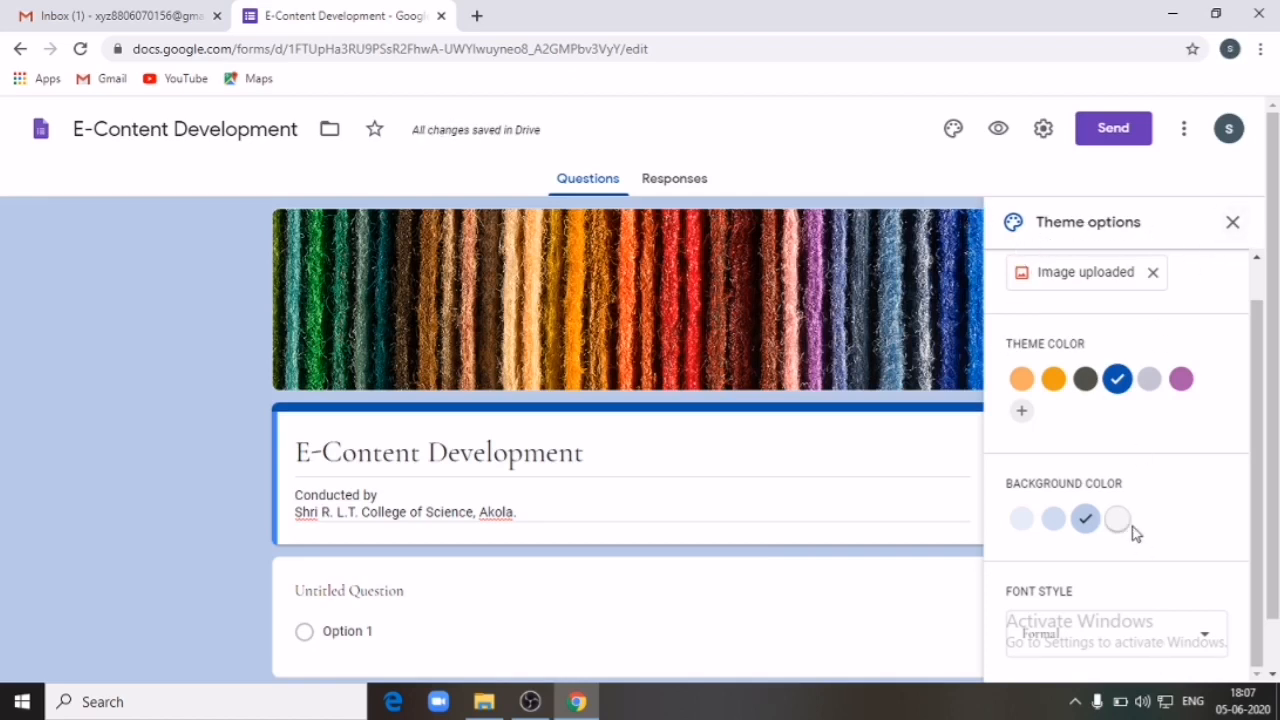
scroll(1140, 500, "down", 1)
scroll(914, 411, "up", 1)
left_click(1235, 223)
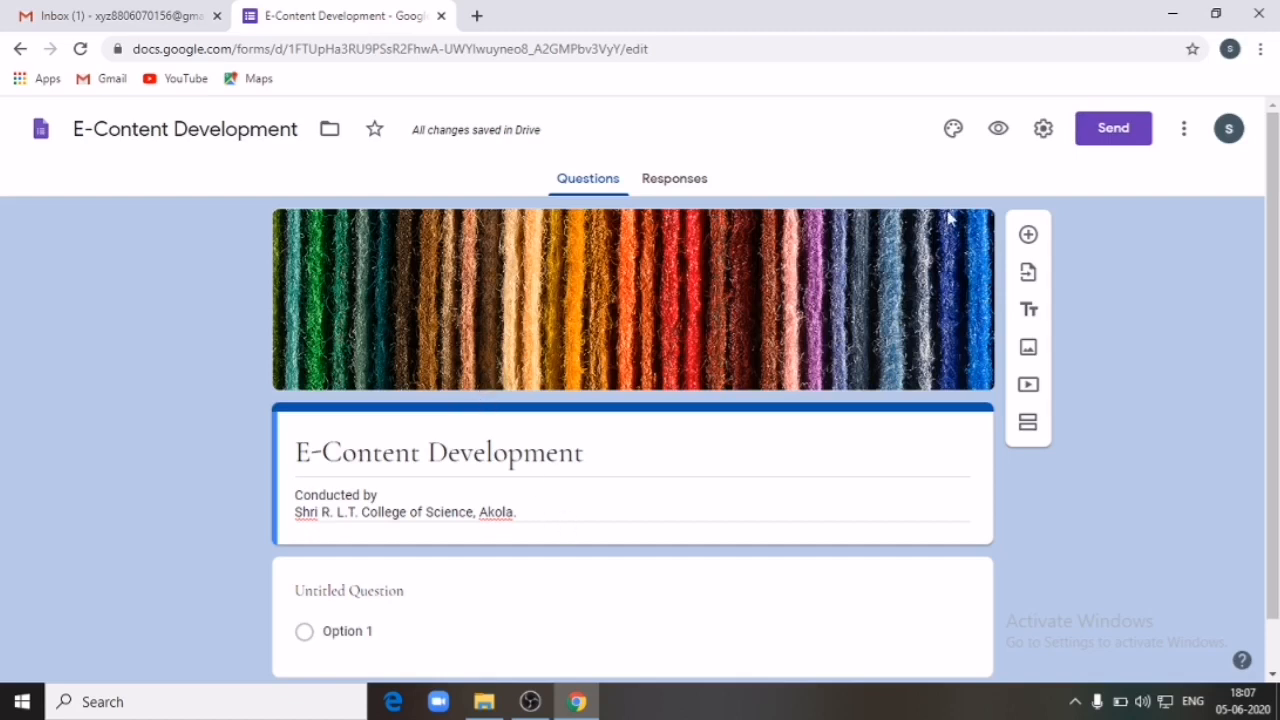
left_click(997, 130)
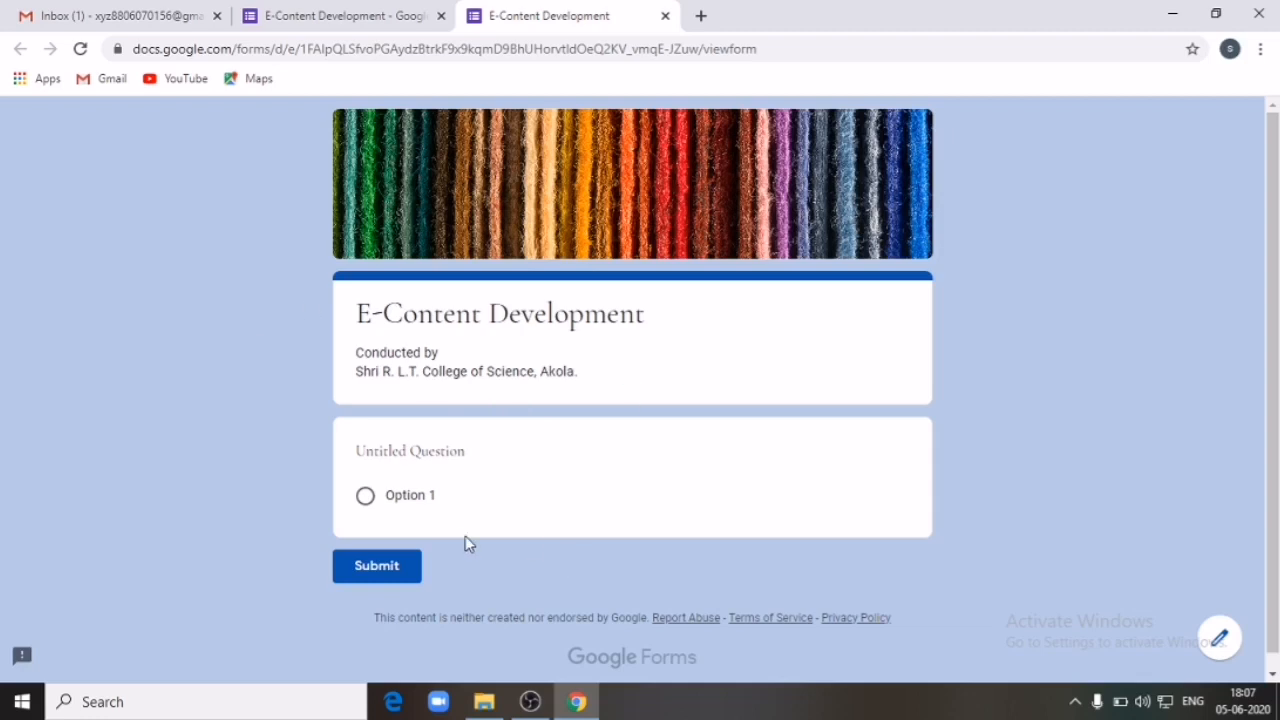
left_click(665, 16)
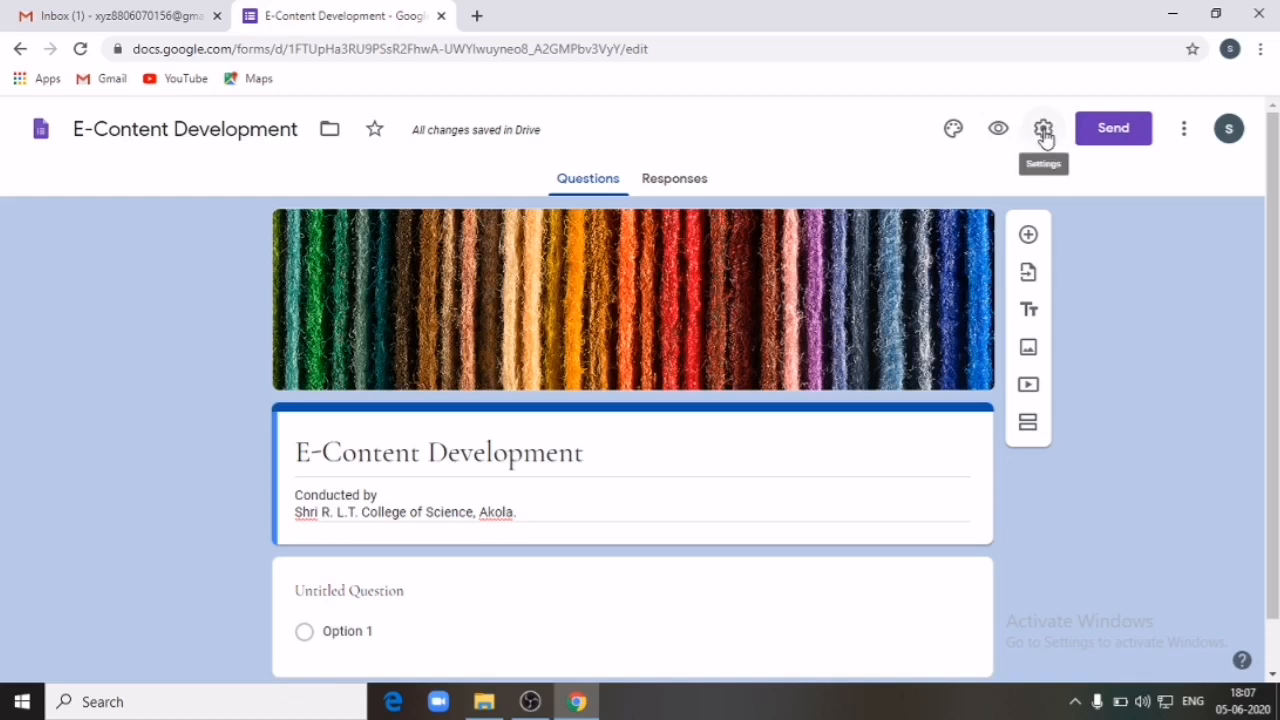
Step: In Settings, tick Collect email addresses, Response receipts and Limit to 1 response
left_click(1044, 133)
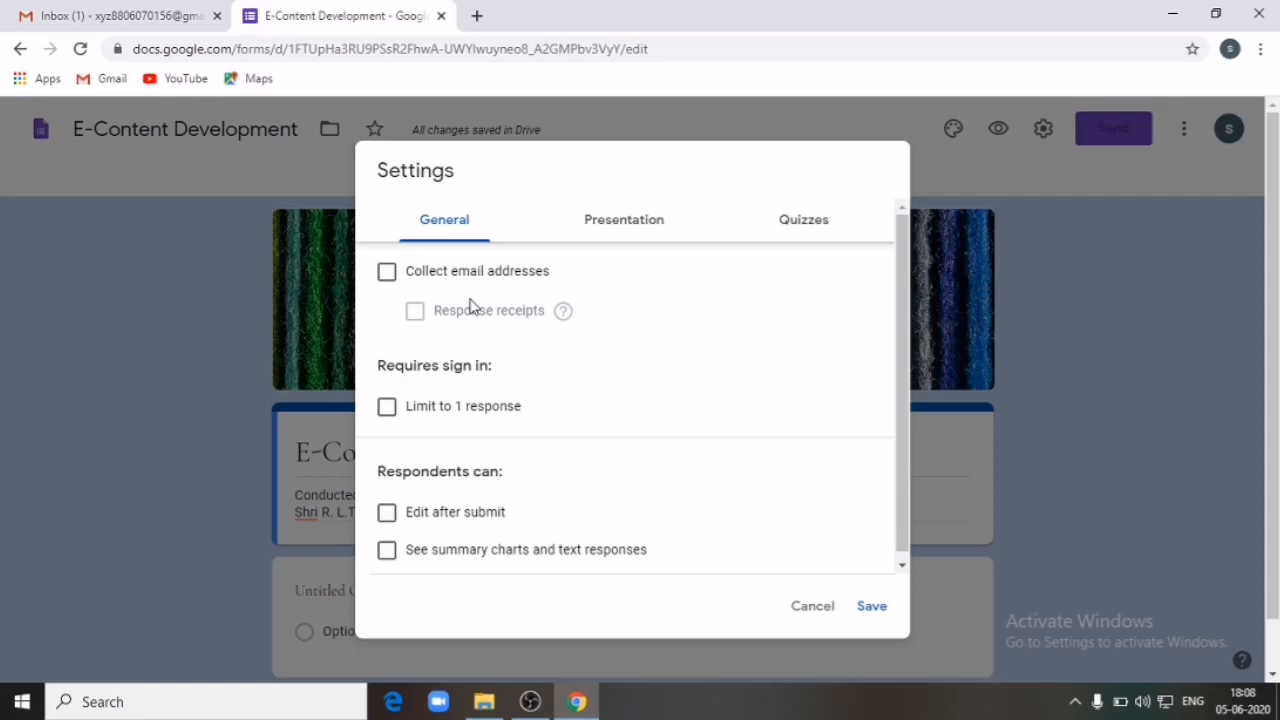
left_click(387, 272)
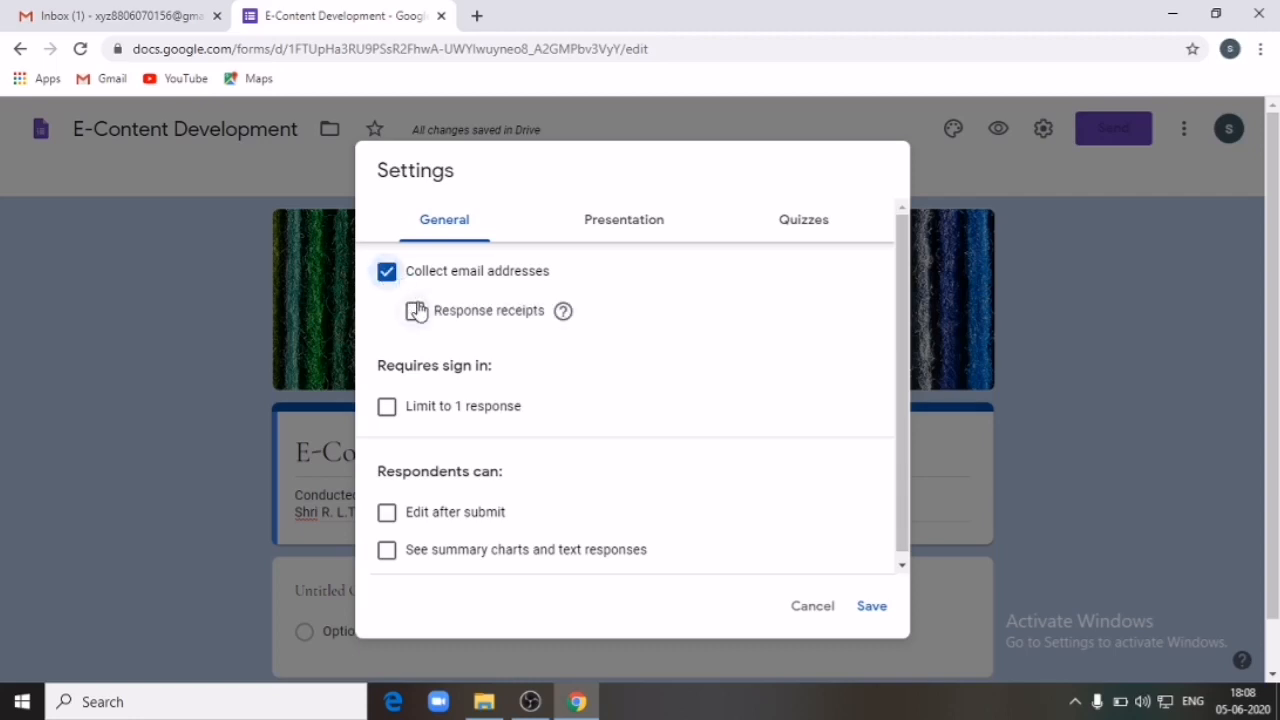
left_click(415, 311)
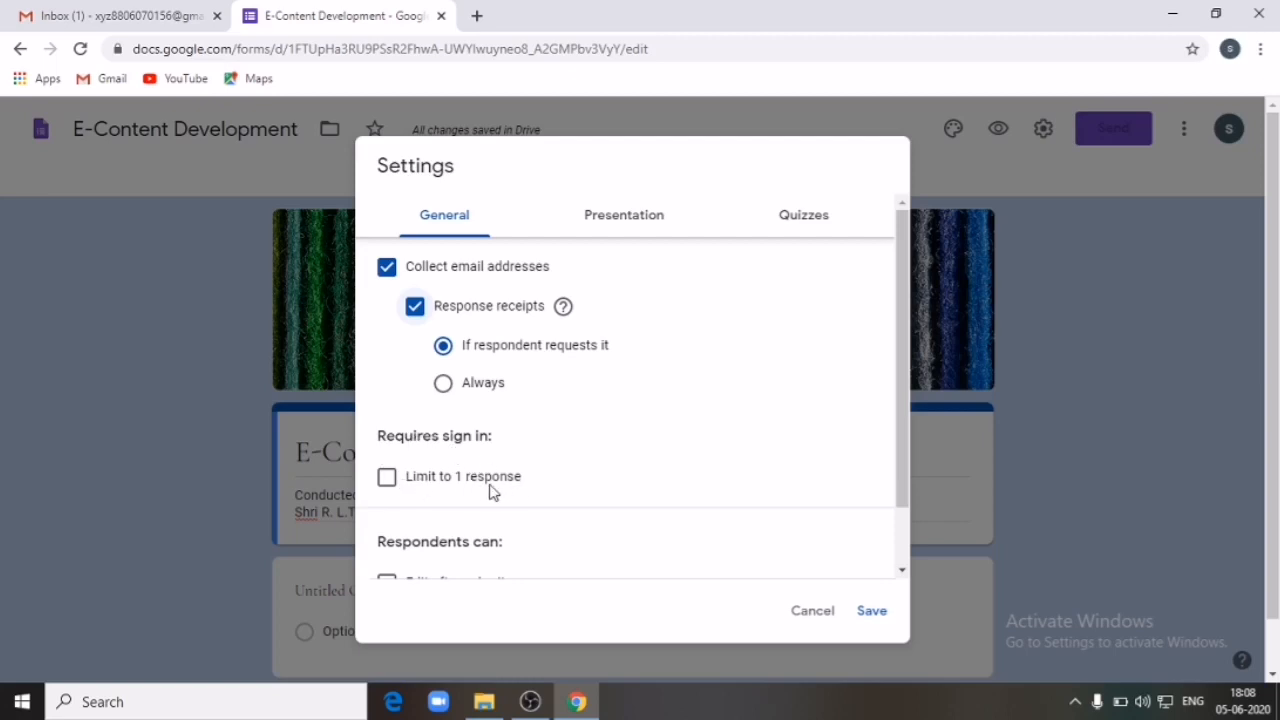
left_click(389, 481)
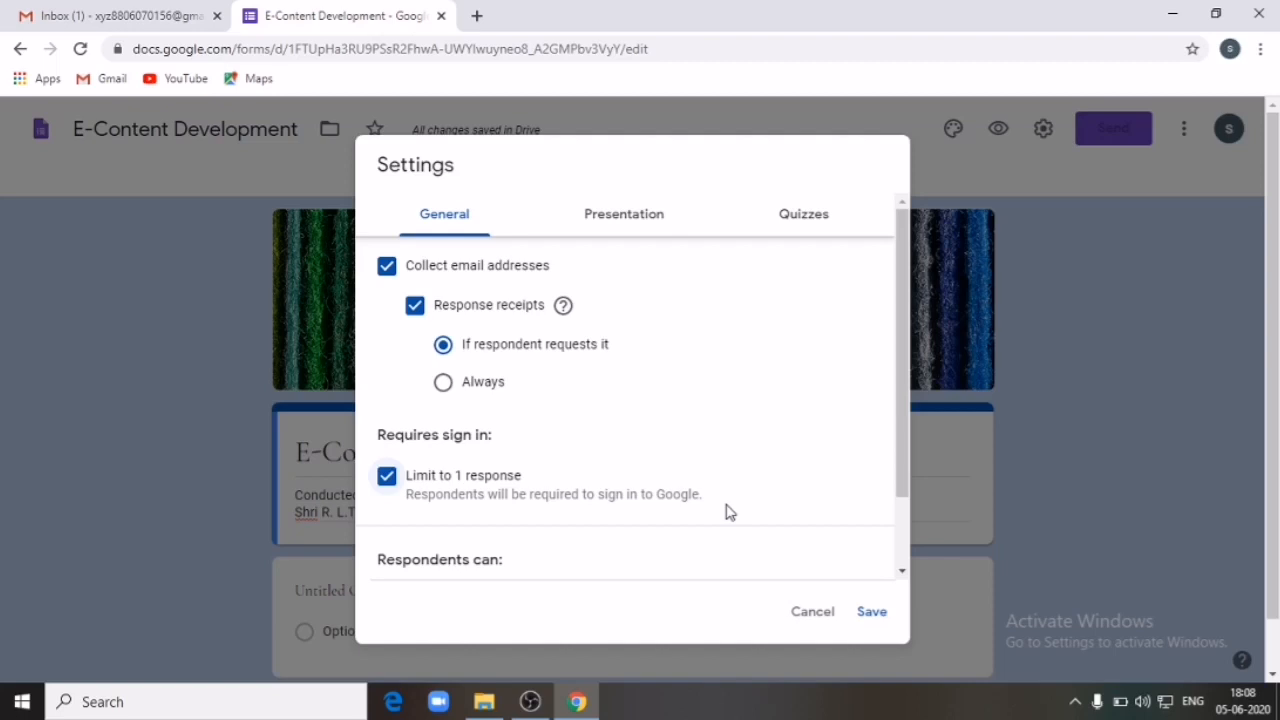
left_click(387, 476)
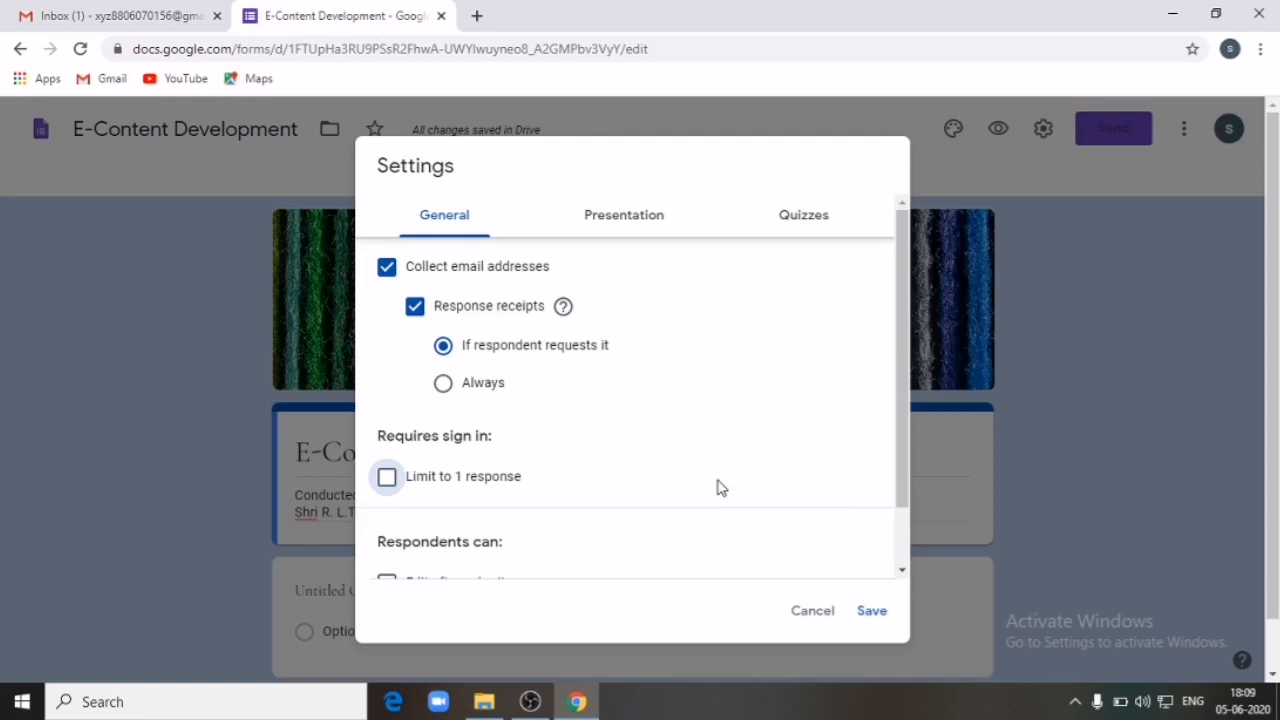
left_click(387, 477)
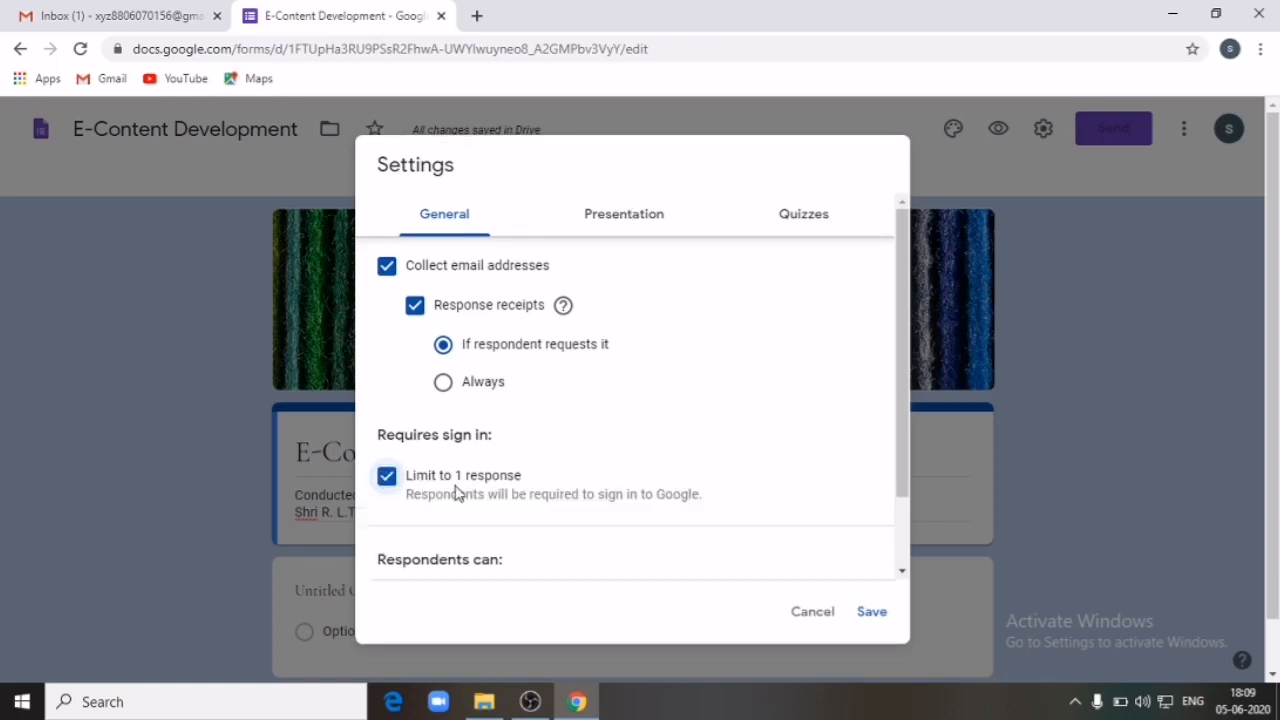
scroll(782, 559, "down", 2)
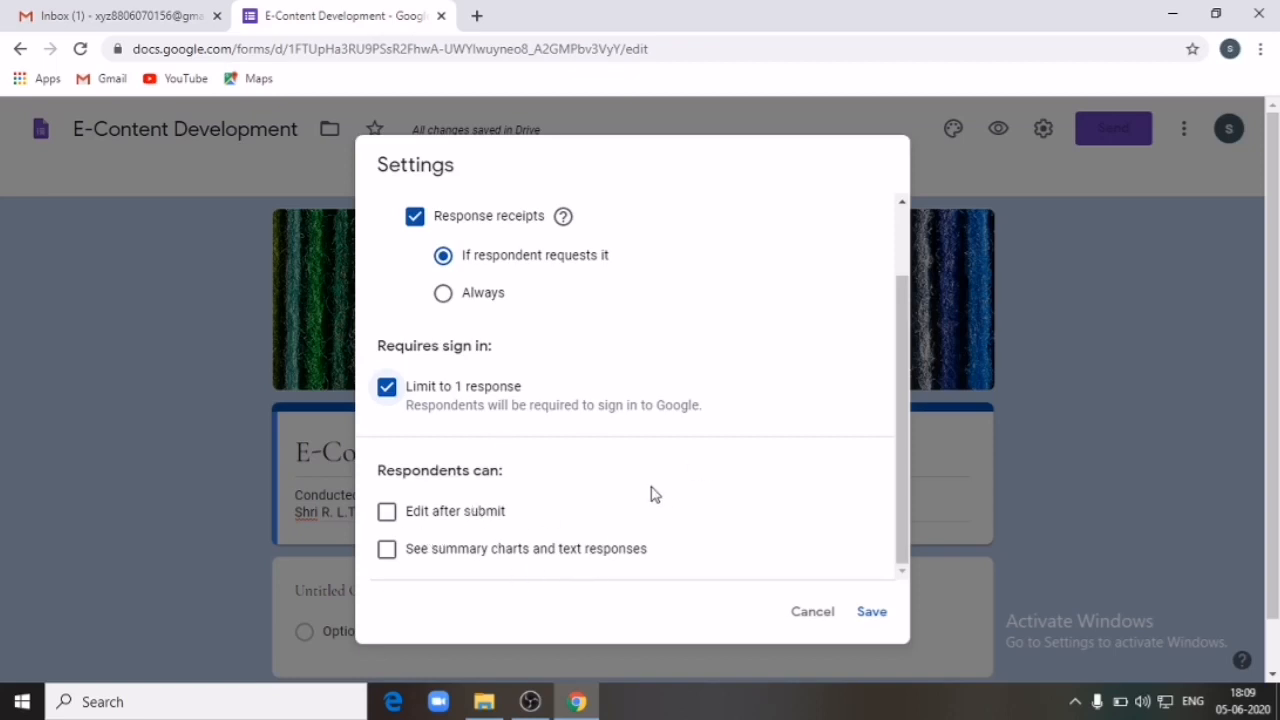
scroll(608, 491, "up", 1)
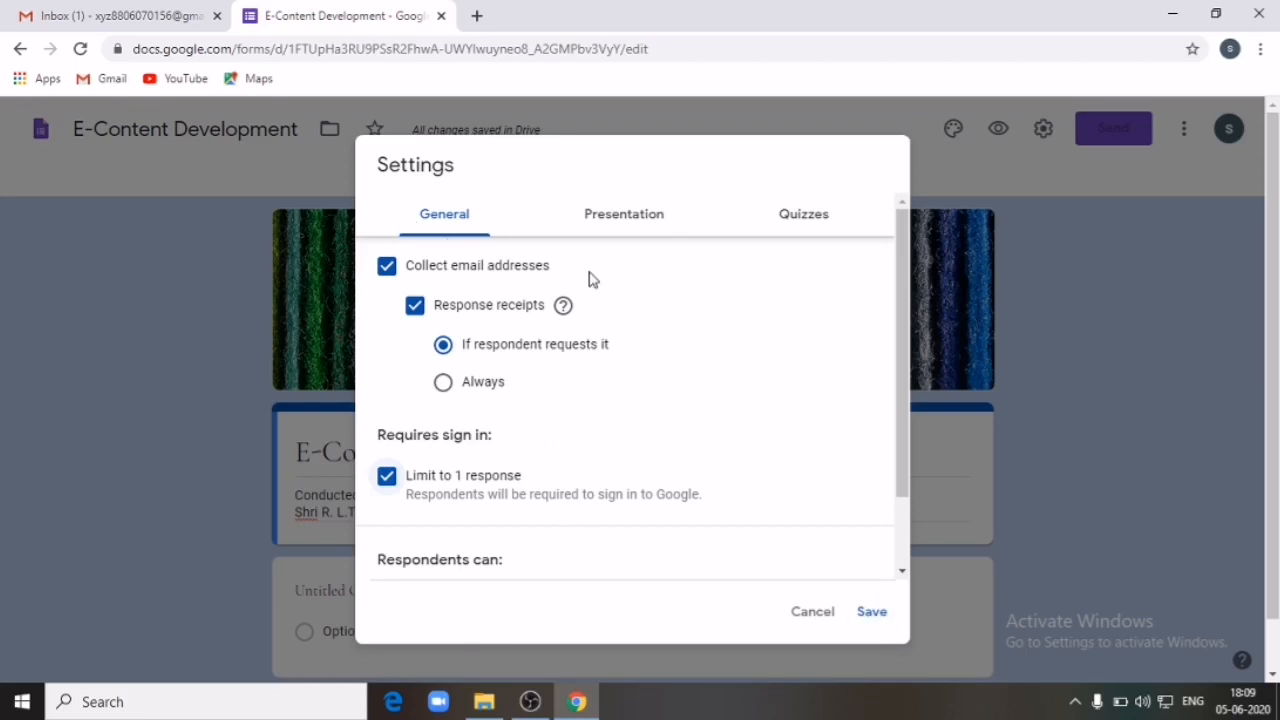
left_click(636, 222)
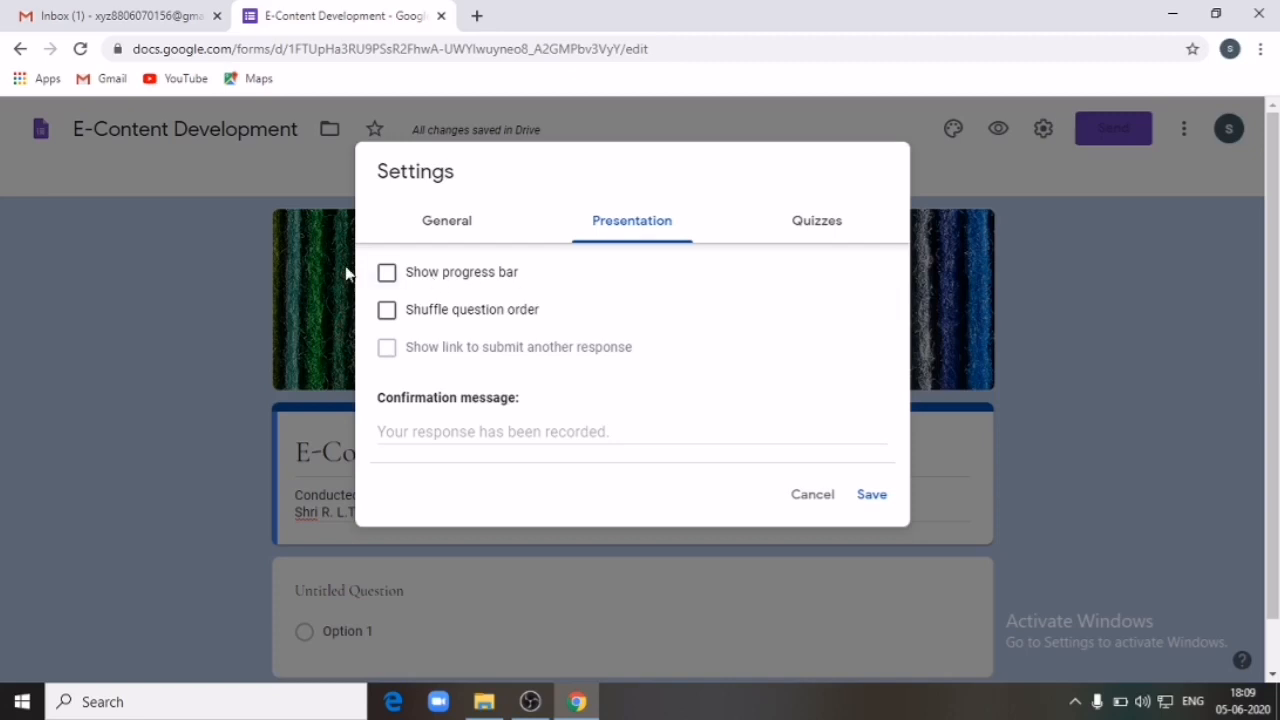
Step: Tick Show progress bar and Shuffle question order in Presentation settings
left_click(387, 272)
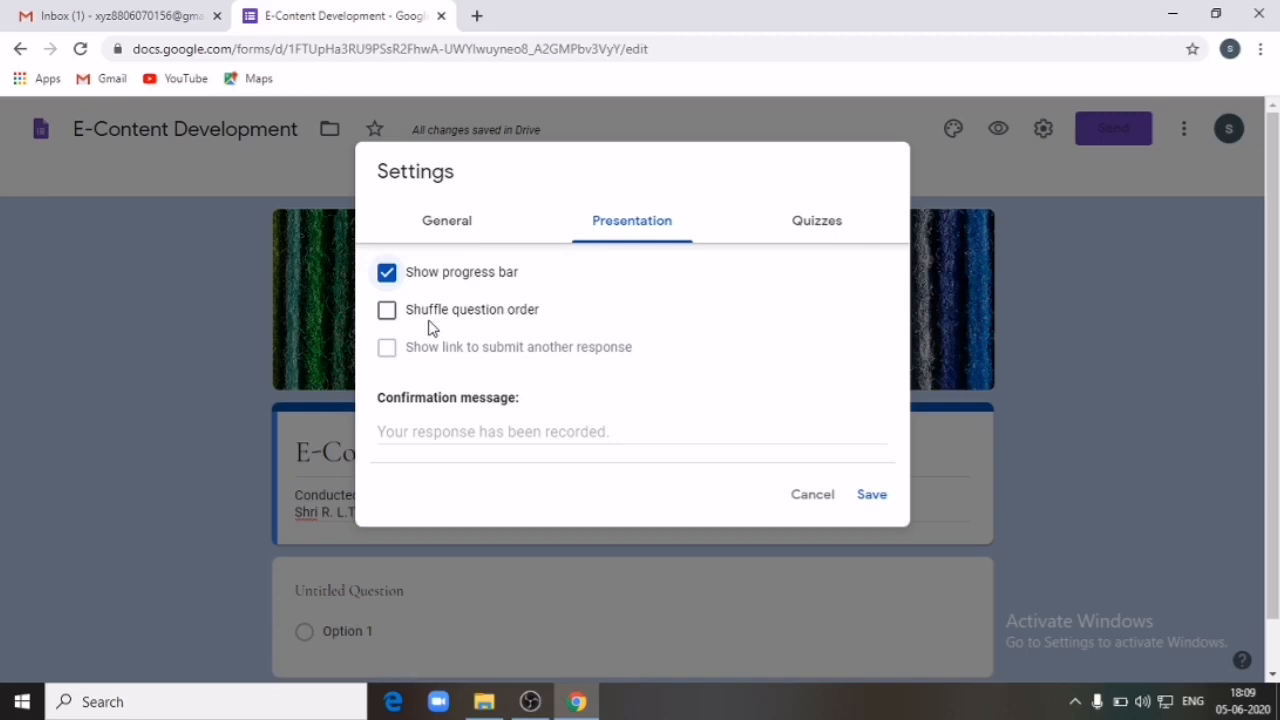
left_click(389, 315)
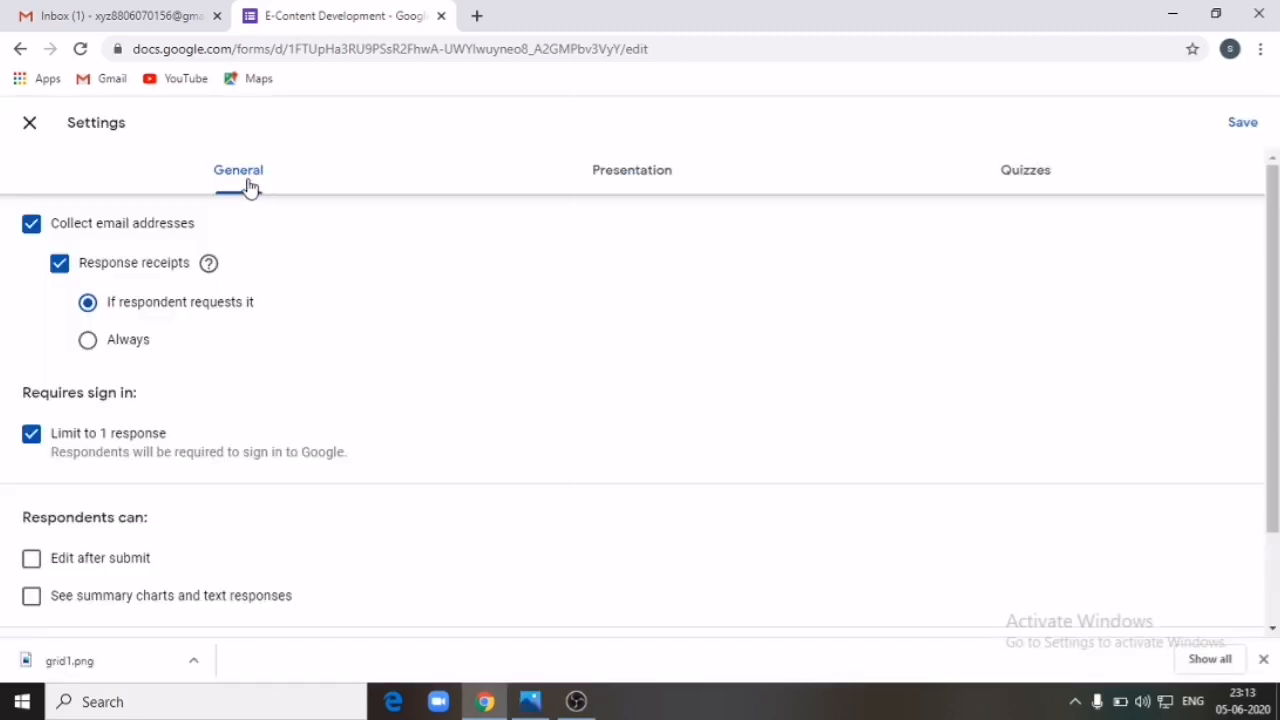
Step: Switch on Make this a quiz and set Release grade to Immediately after each submission
left_click(623, 180)
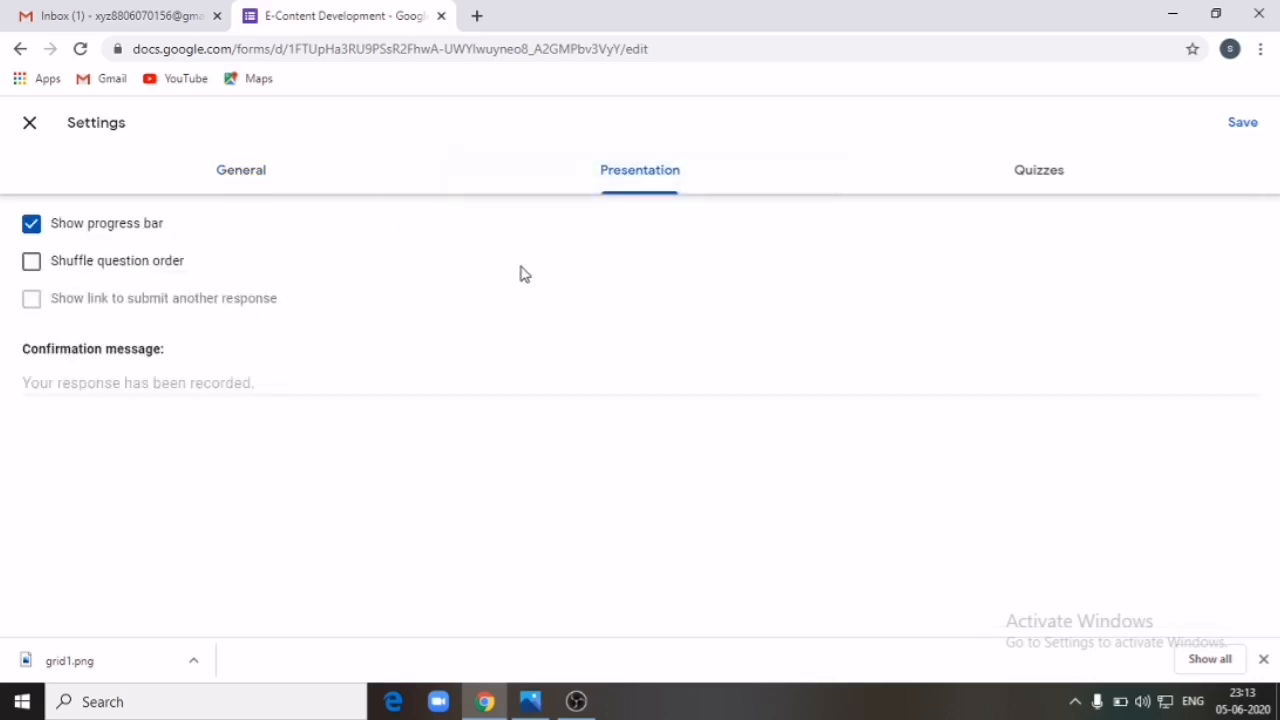
left_click(1019, 177)
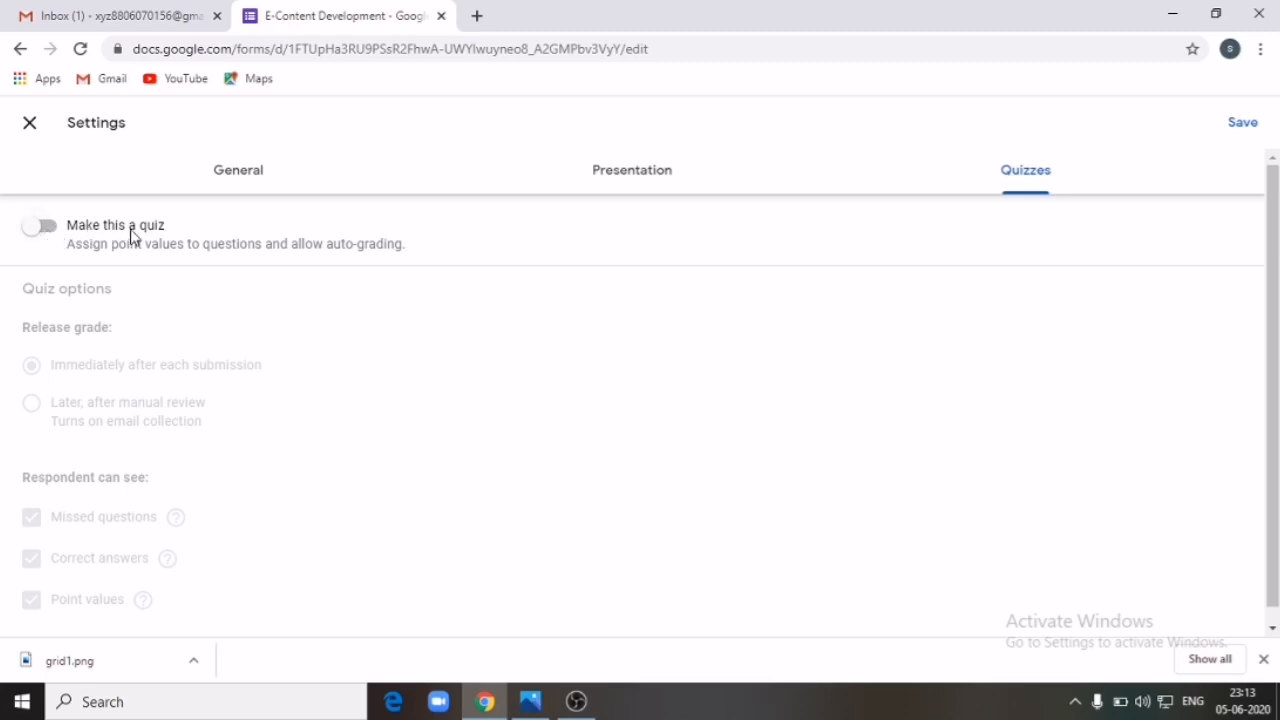
left_click(44, 228)
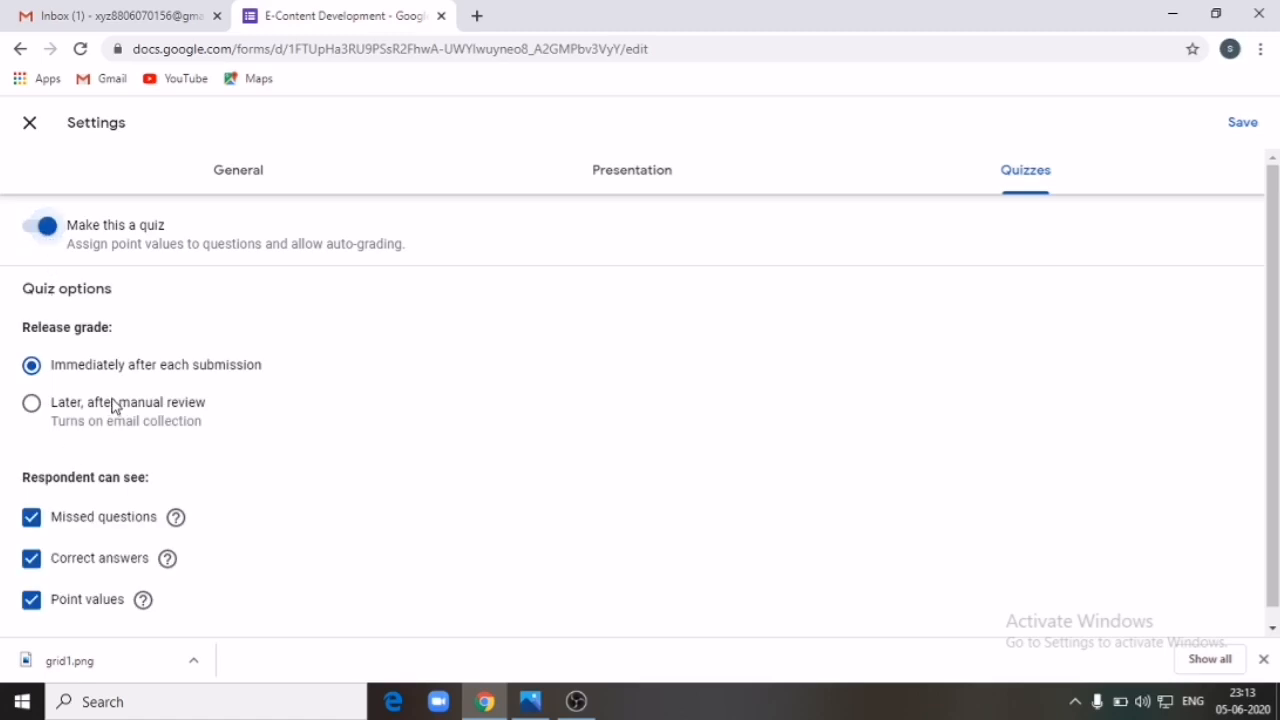
scroll(78, 396, "down", 1)
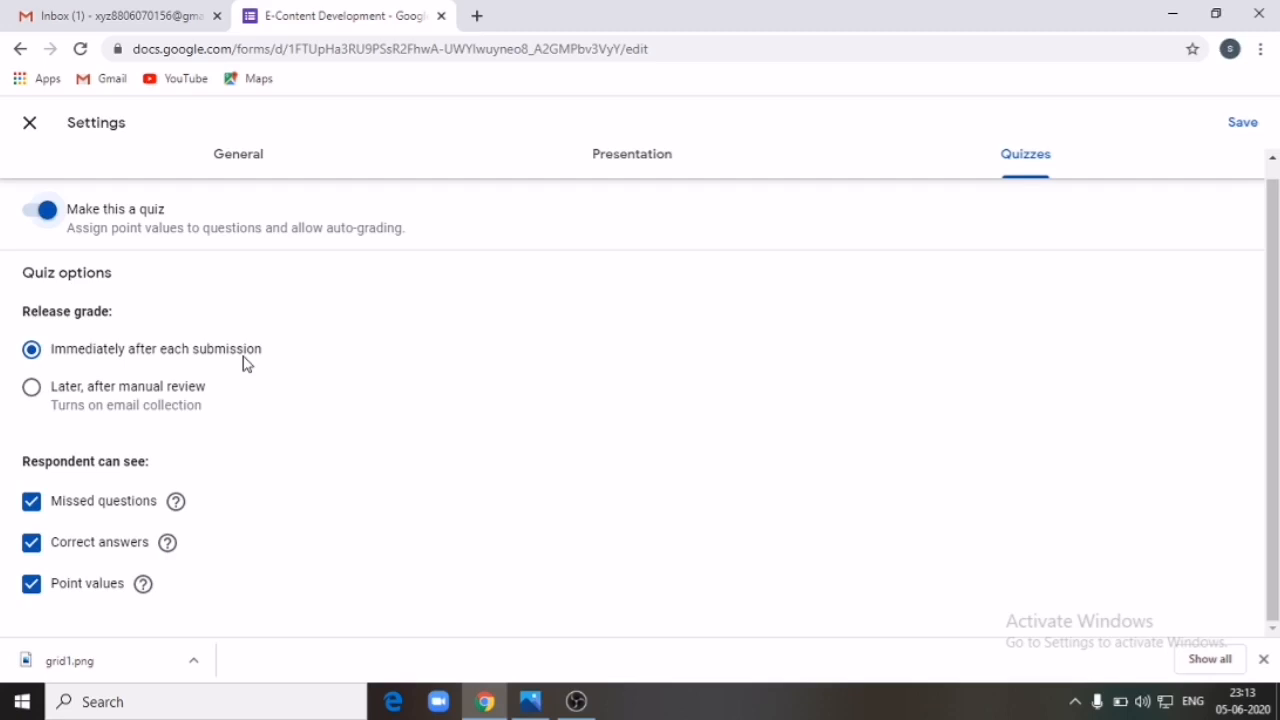
left_click(32, 390)
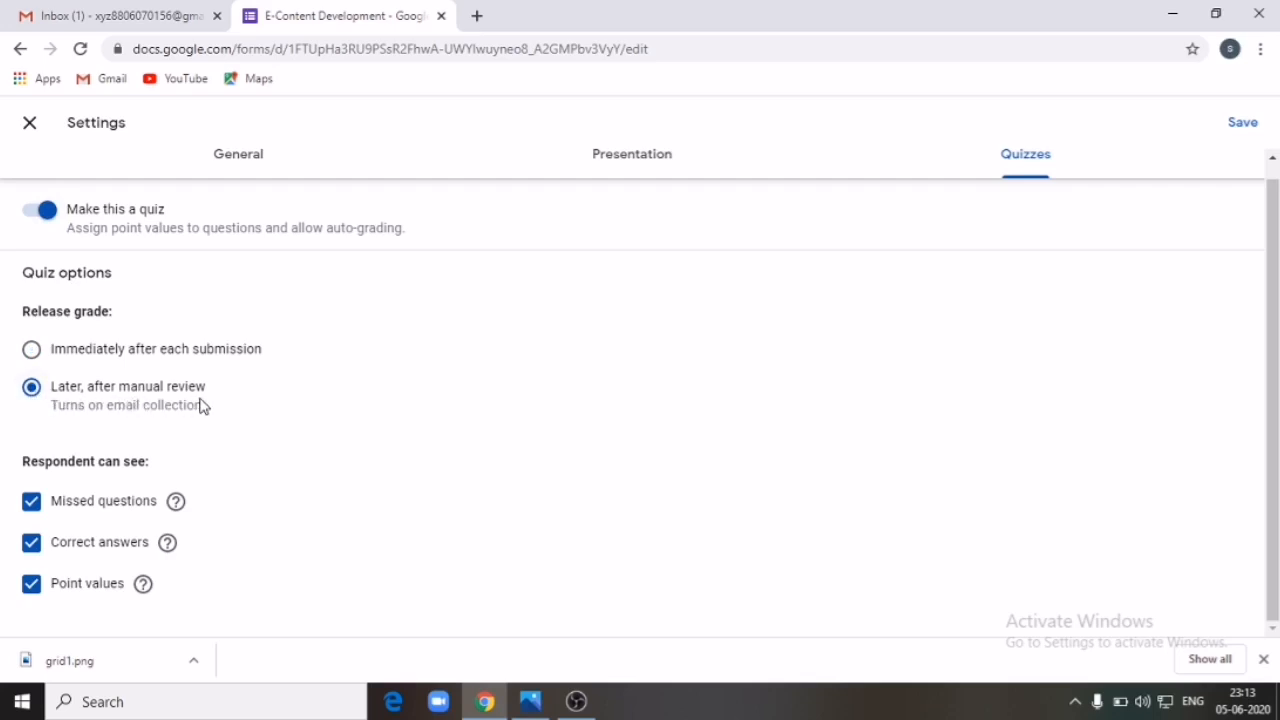
left_click(32, 349)
Step: Let respondents see missed questions, correct answers and point values, and save the quiz settings
left_click(36, 550)
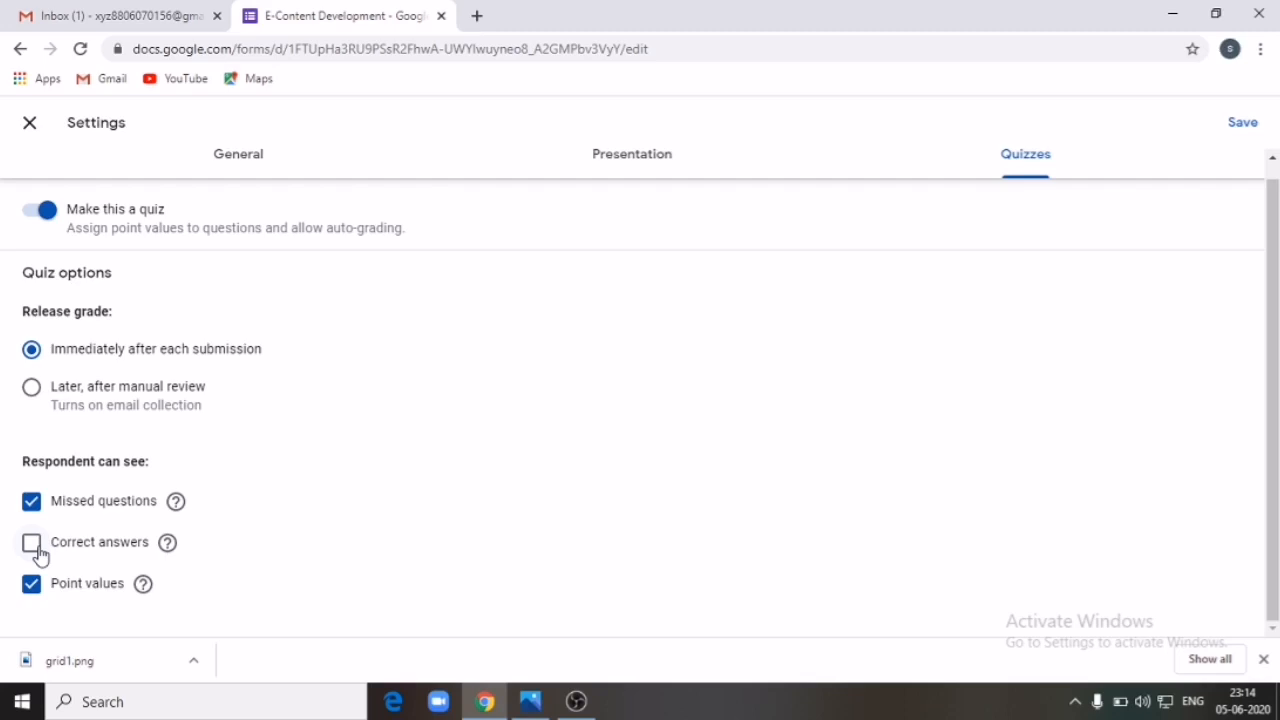
left_click(31, 586)
left_click(32, 500)
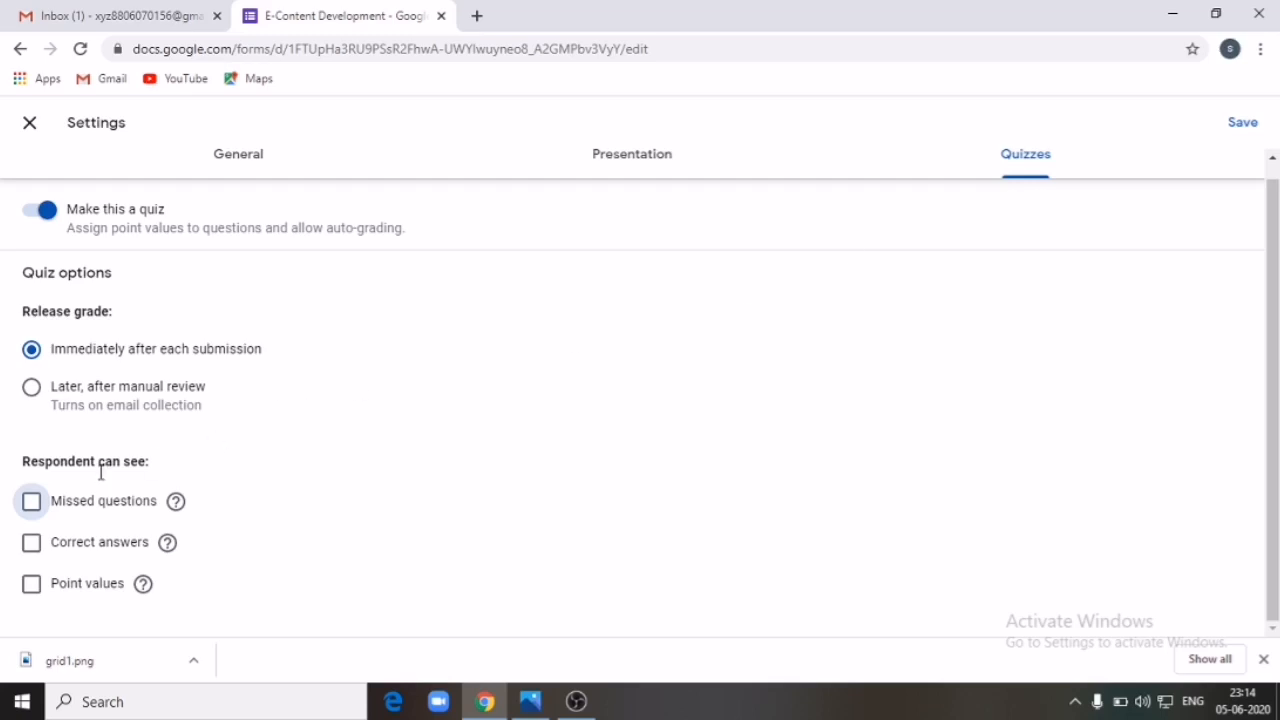
left_click(33, 505)
left_click(33, 545)
left_click(32, 585)
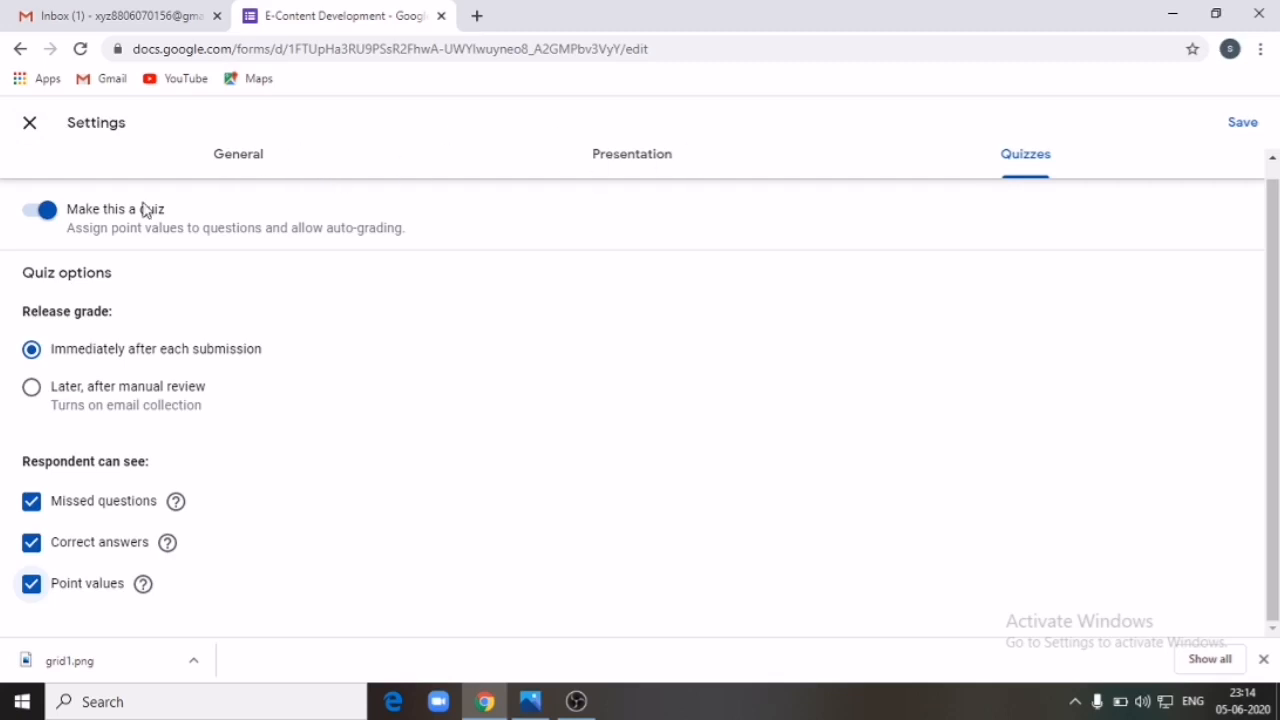
left_click(1243, 124)
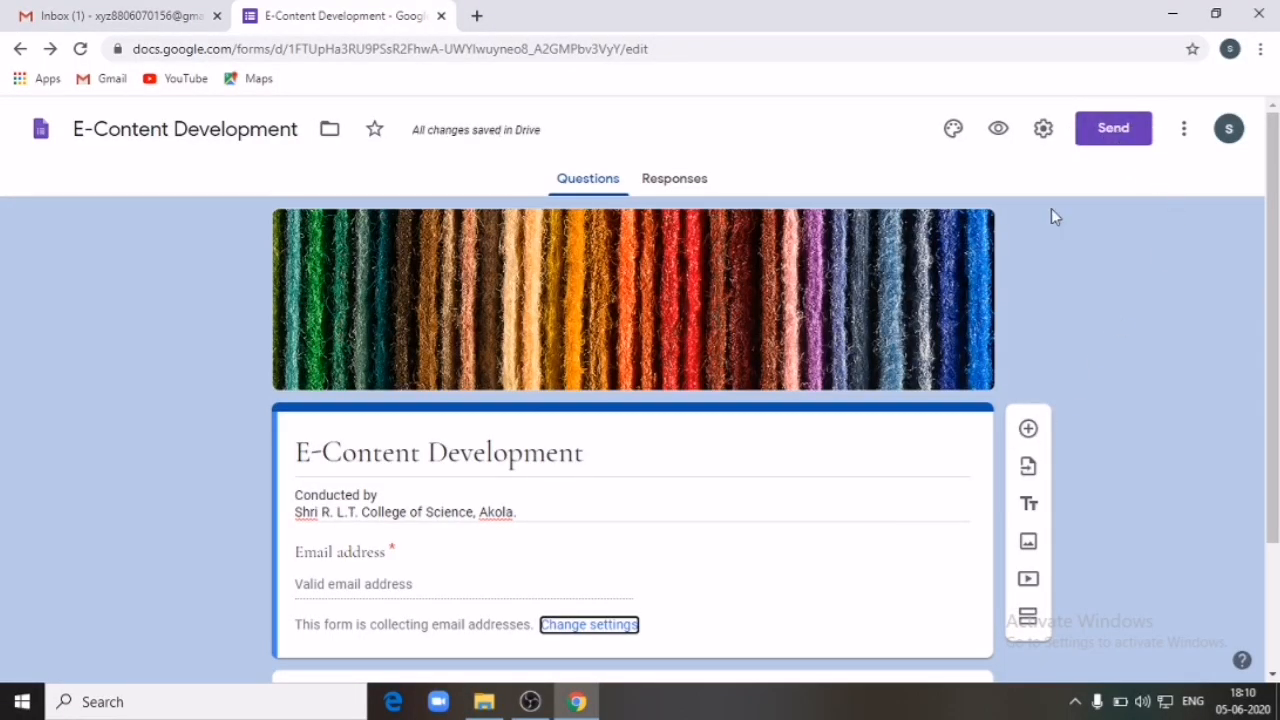
Step: Copy the form's shortened forms.gle link from the Send form dialog's Link tab
left_click(1114, 141)
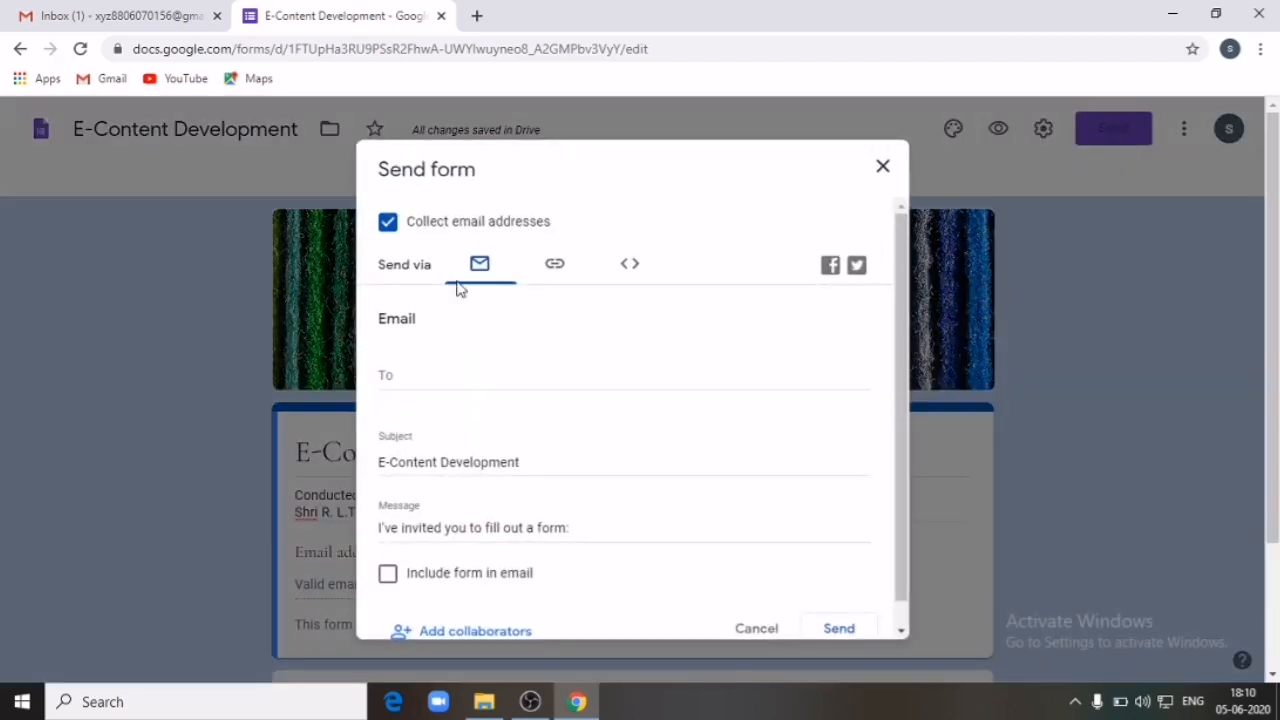
left_click(409, 376)
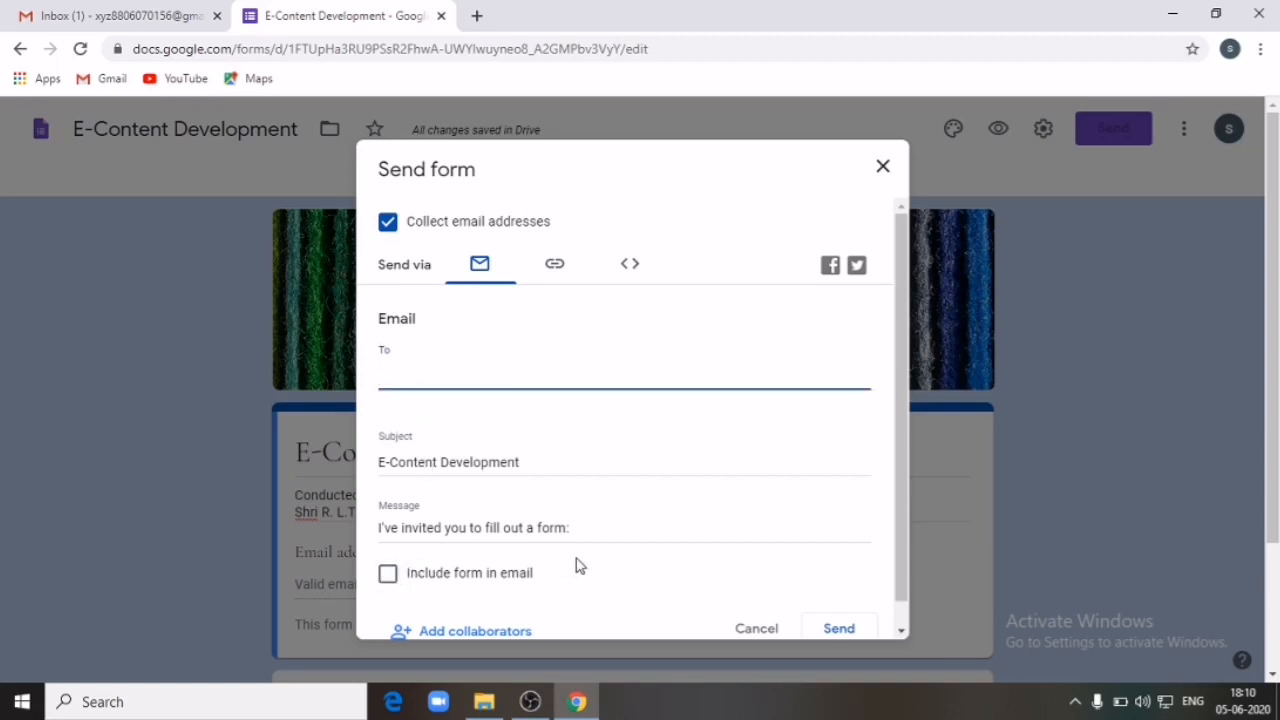
scroll(578, 566, "down", 1)
scroll(572, 545, "up", 1)
left_click(556, 266)
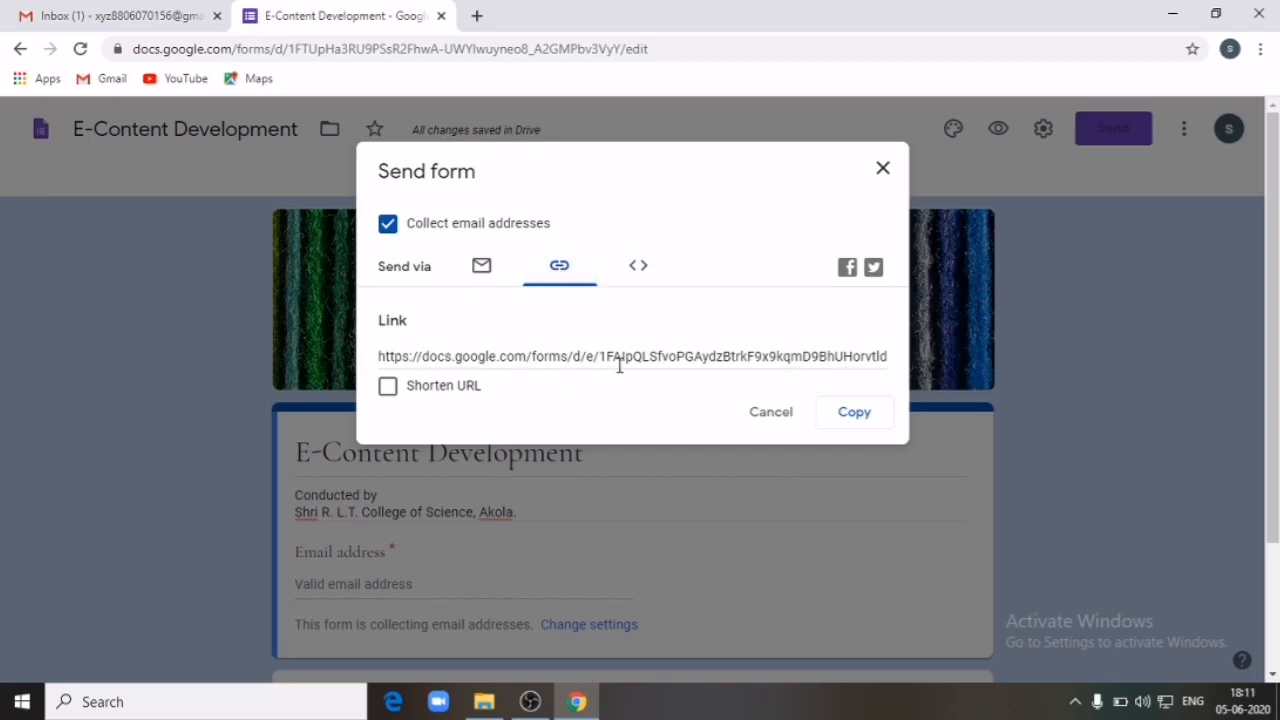
left_click(387, 388)
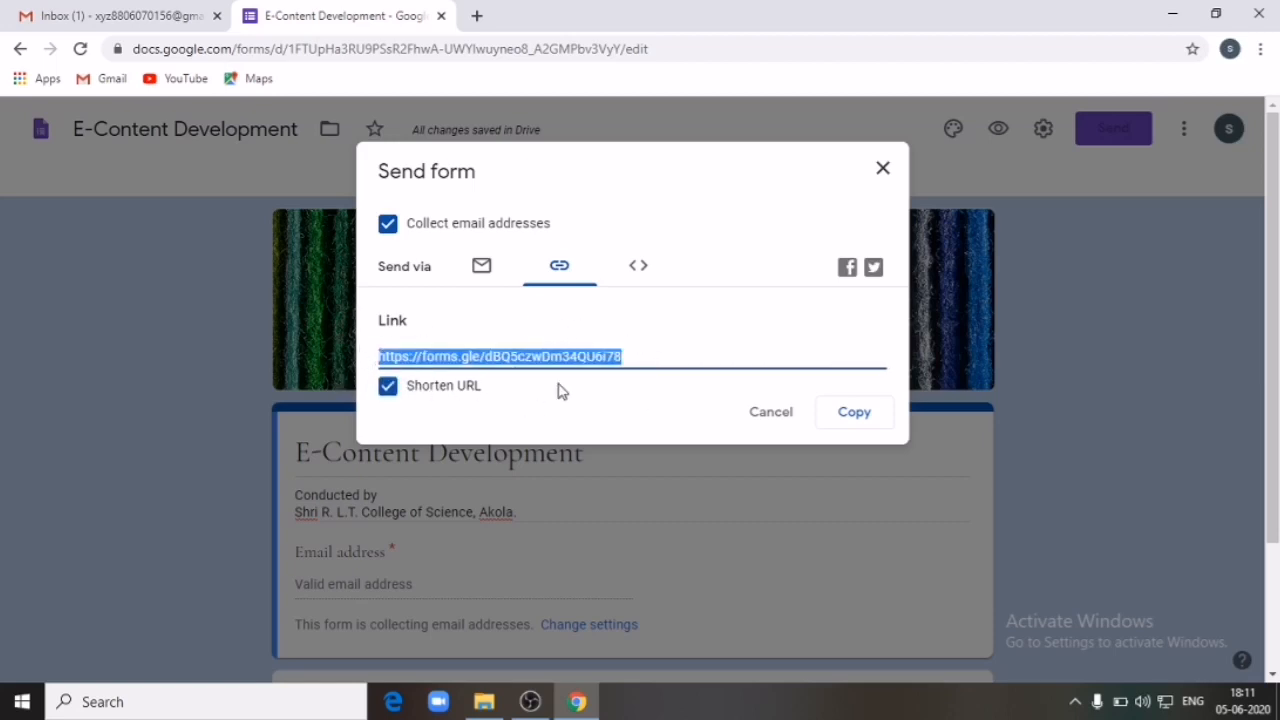
left_click(855, 414)
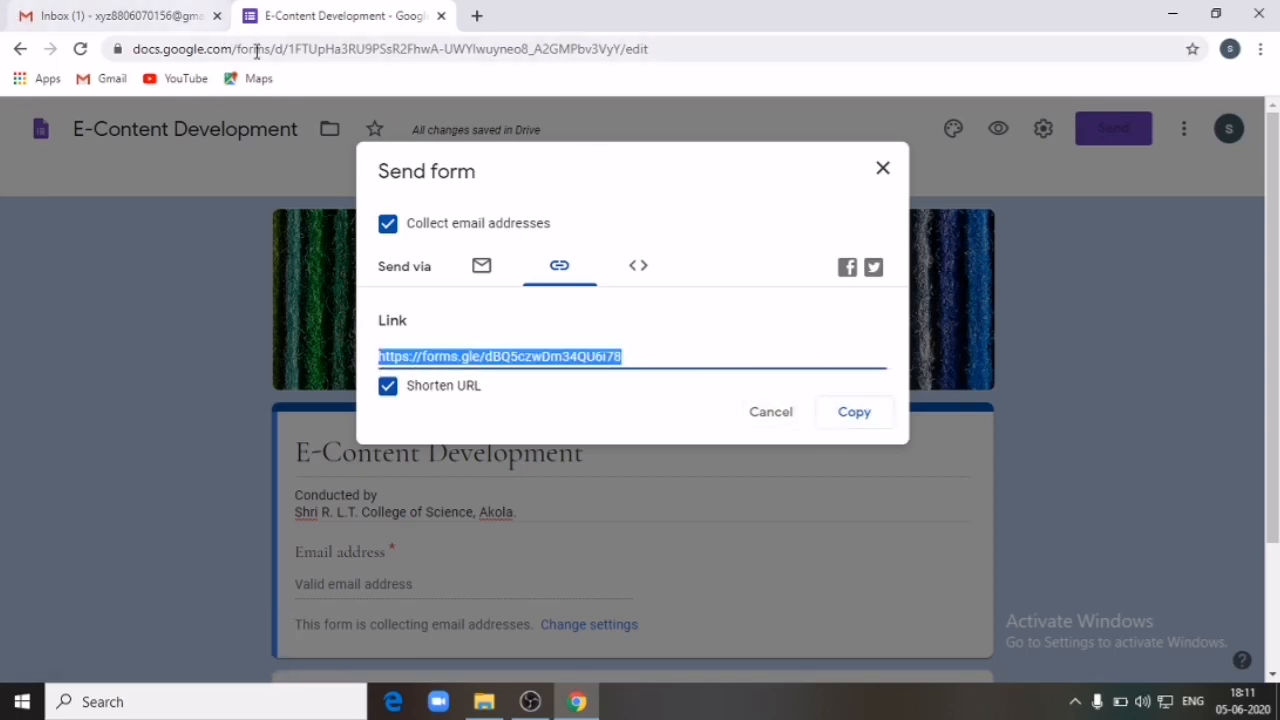
Step: Start a new Gmail message and enter the recipient's e-mail address
left_click(862, 418)
left_click(95, 16)
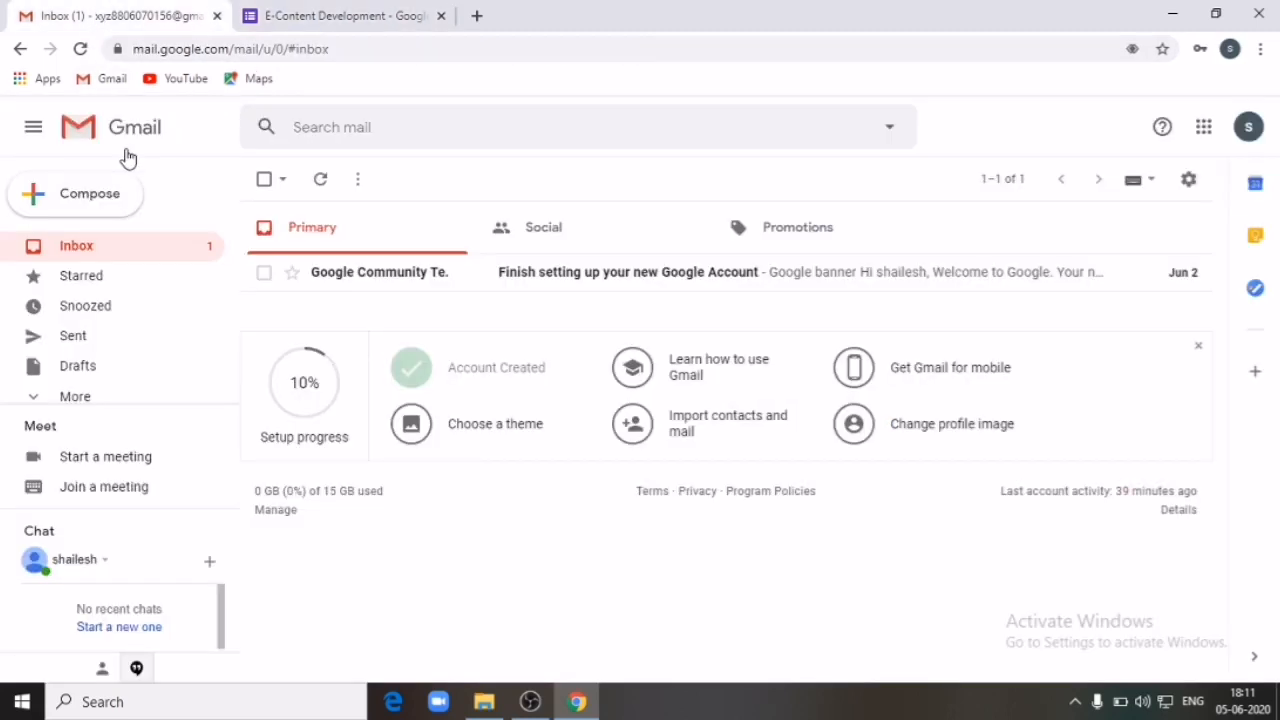
left_click(114, 199)
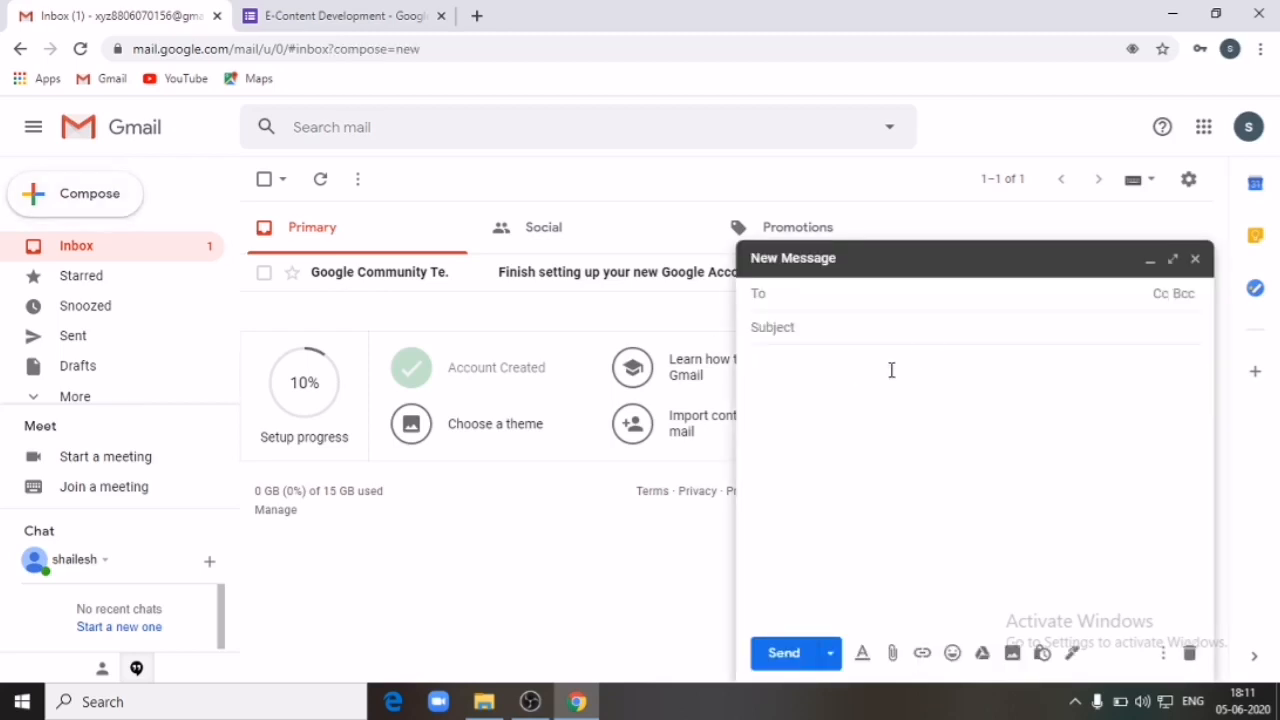
type("s")
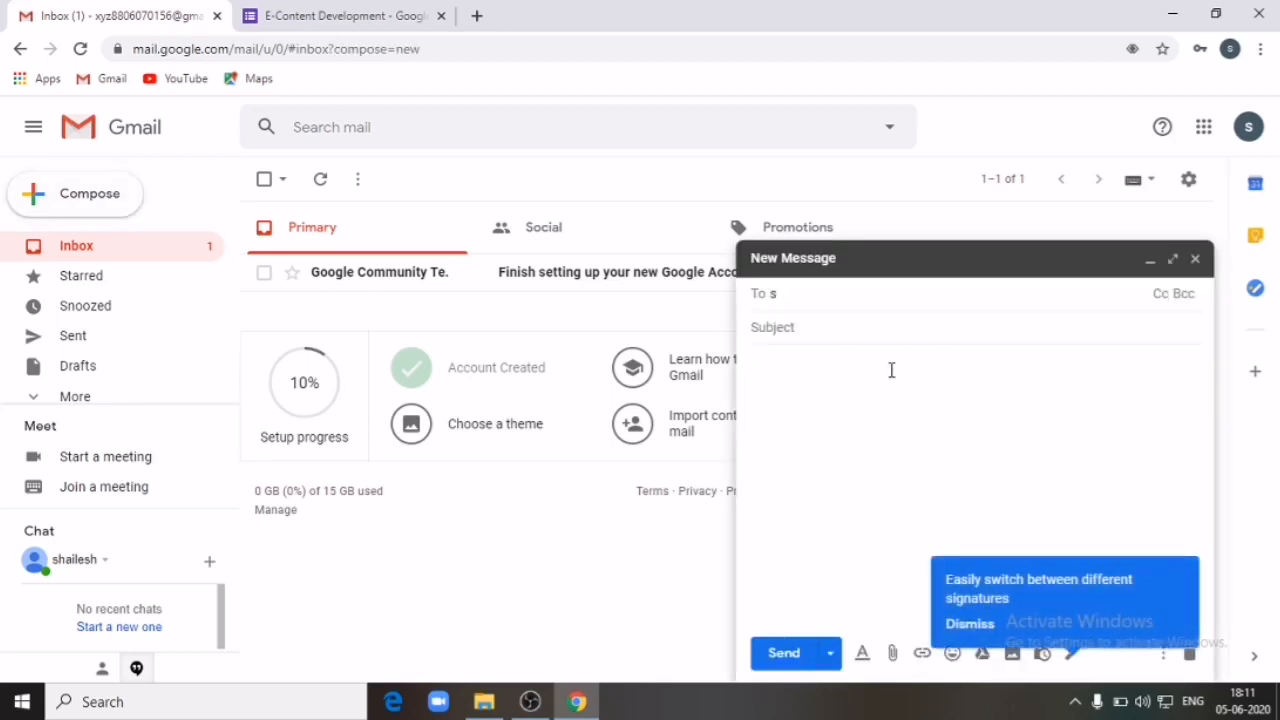
type("hai")
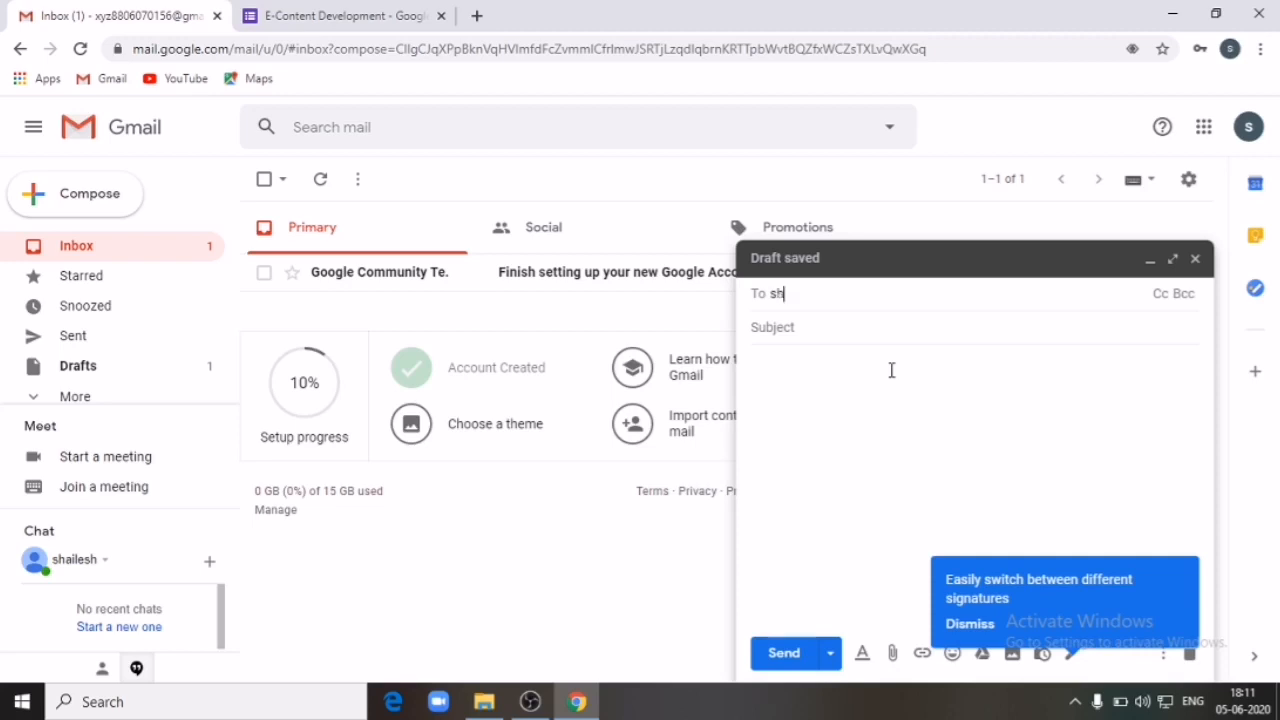
key("BackSpace")
key("BackSpace")
key("BackSpace")
key("BackSpace")
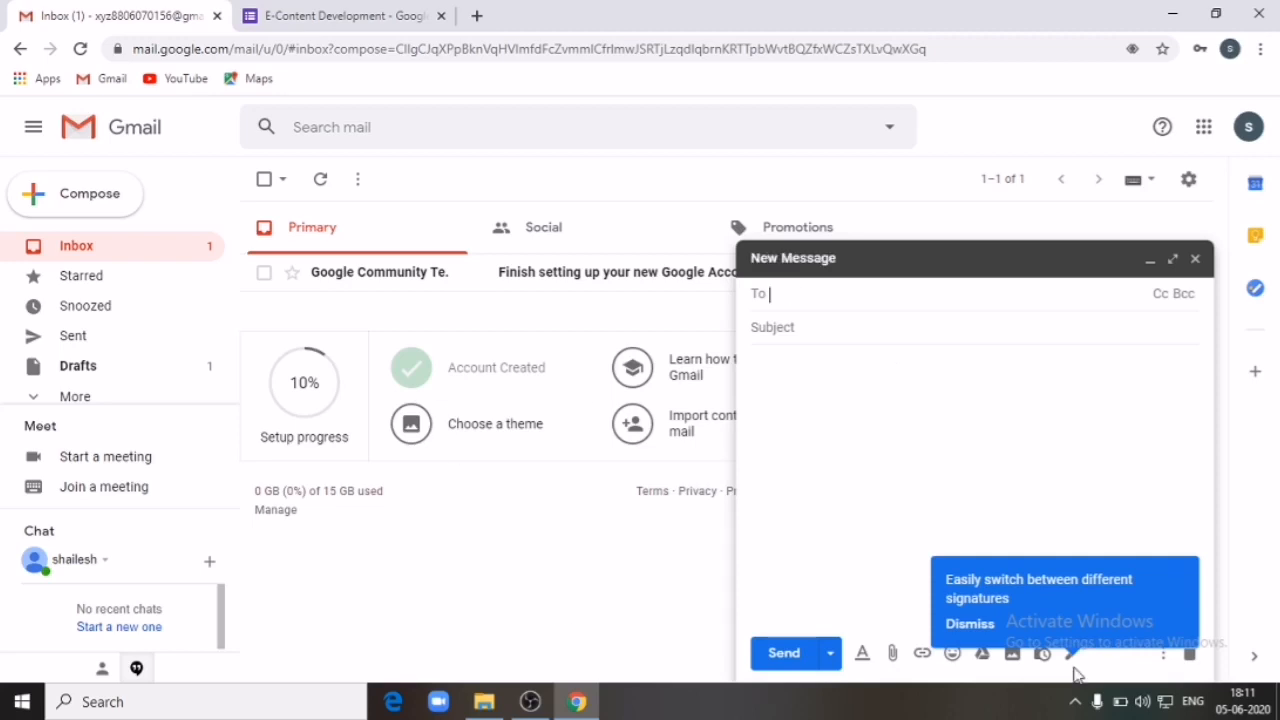
left_click(990, 626)
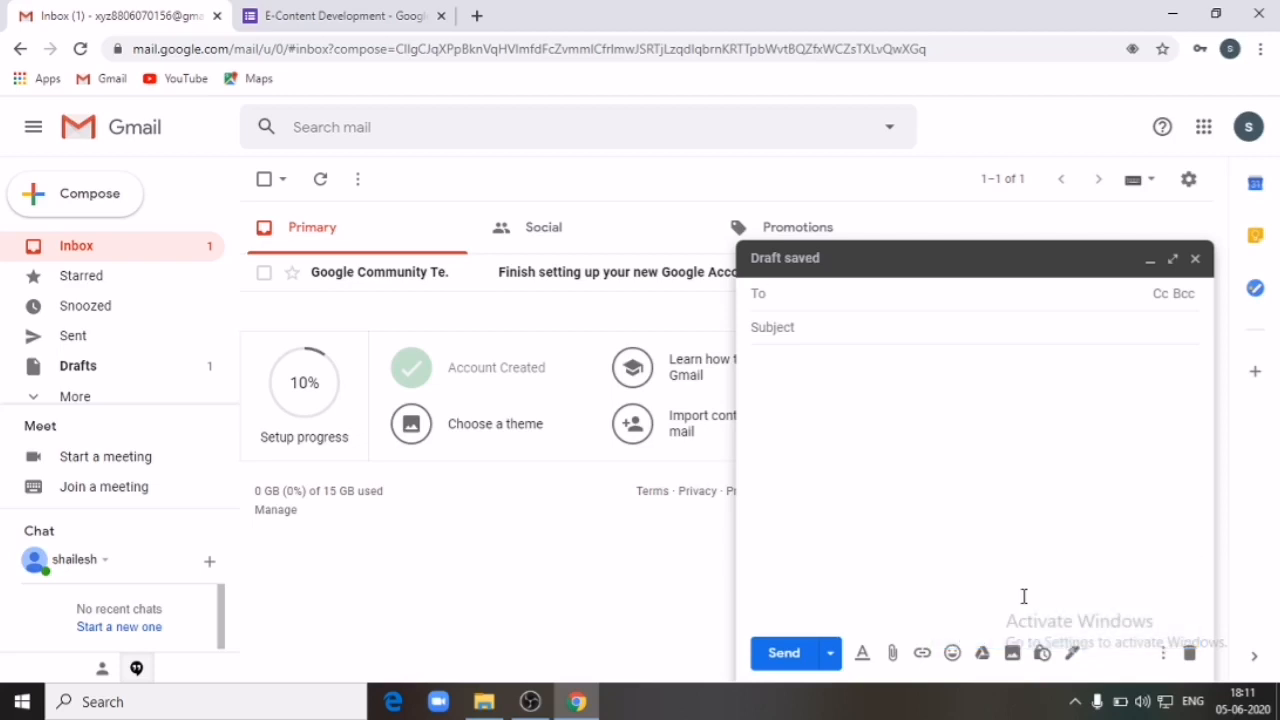
left_click(872, 293)
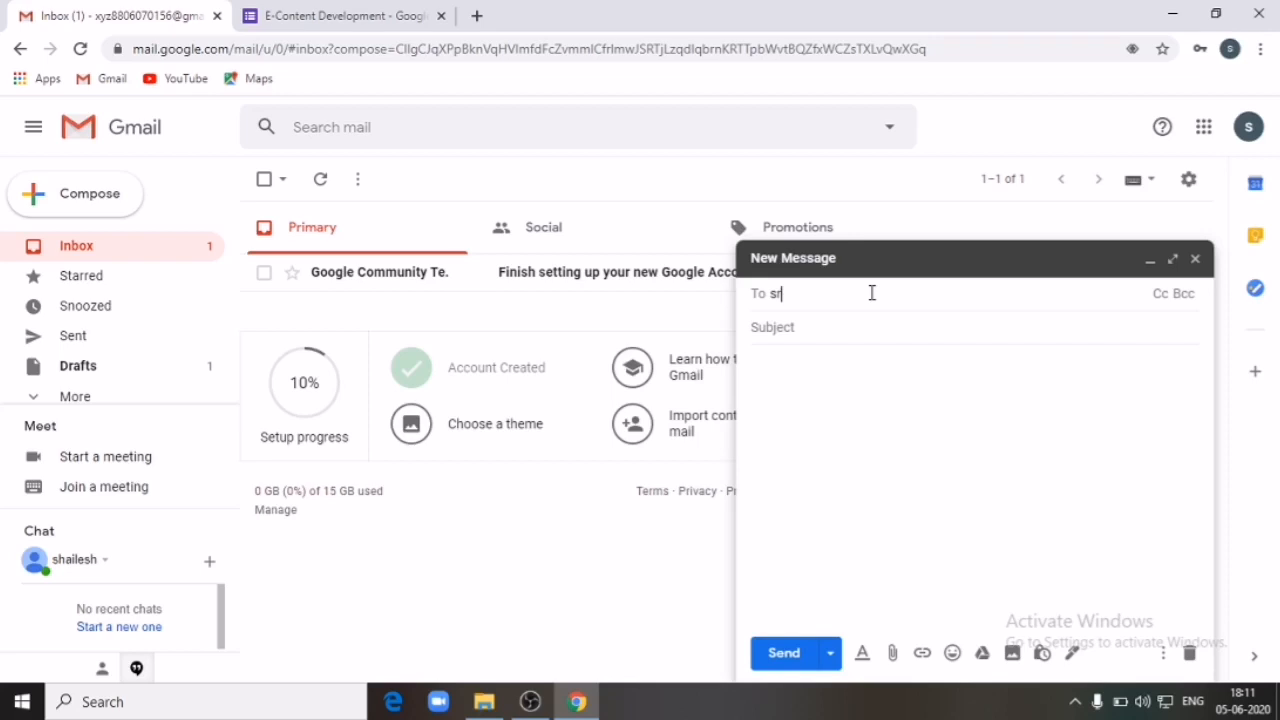
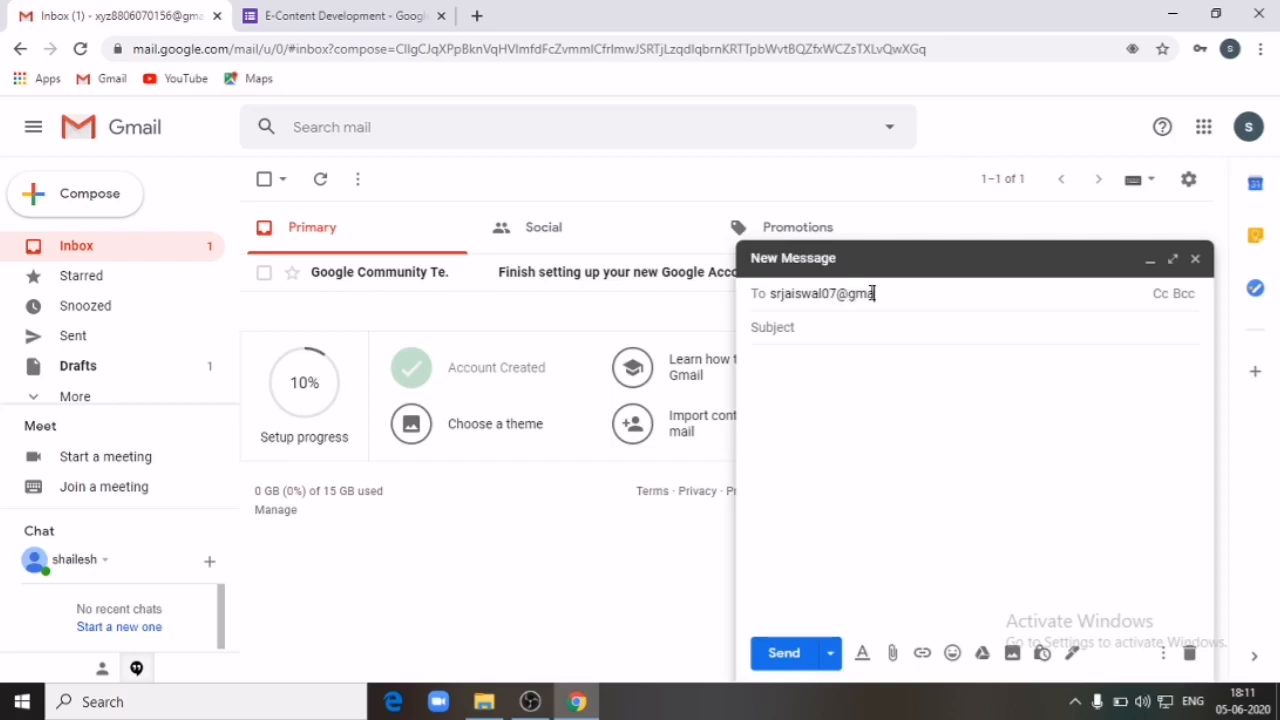
Step: Paste the shortened form link into the body, send the email, and return to Forms
left_click(806, 374)
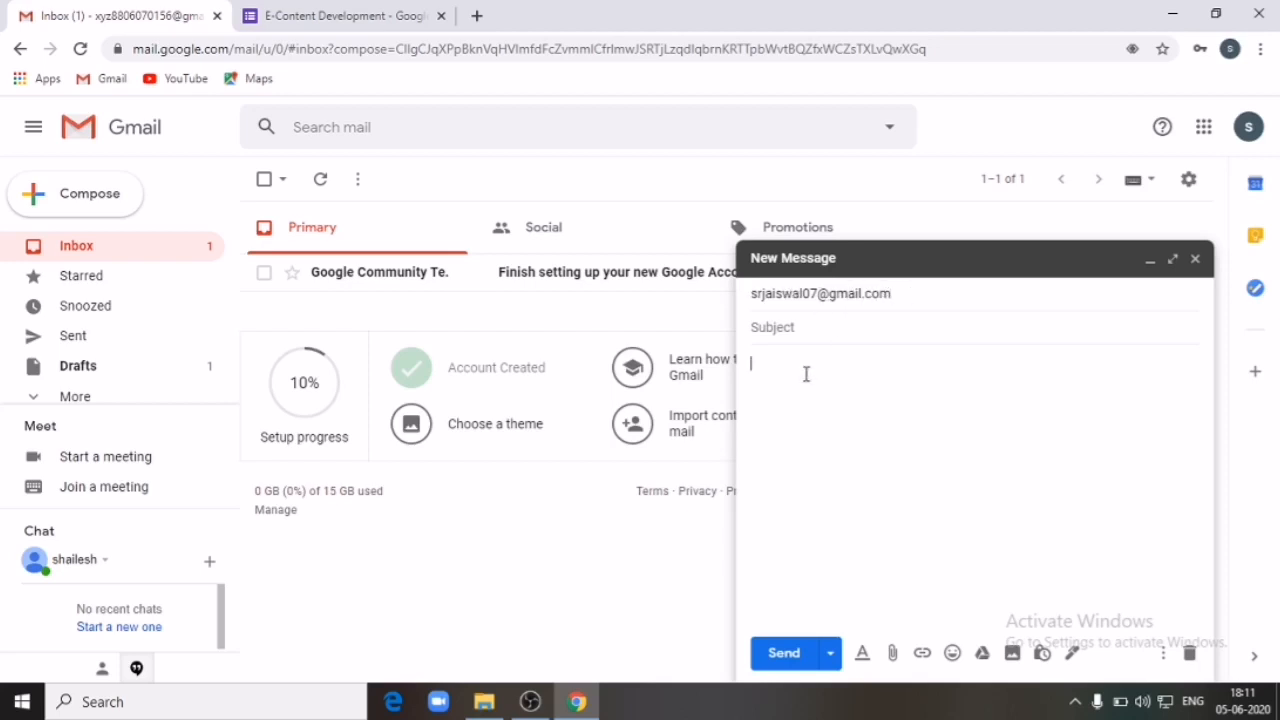
key("ctrl+v")
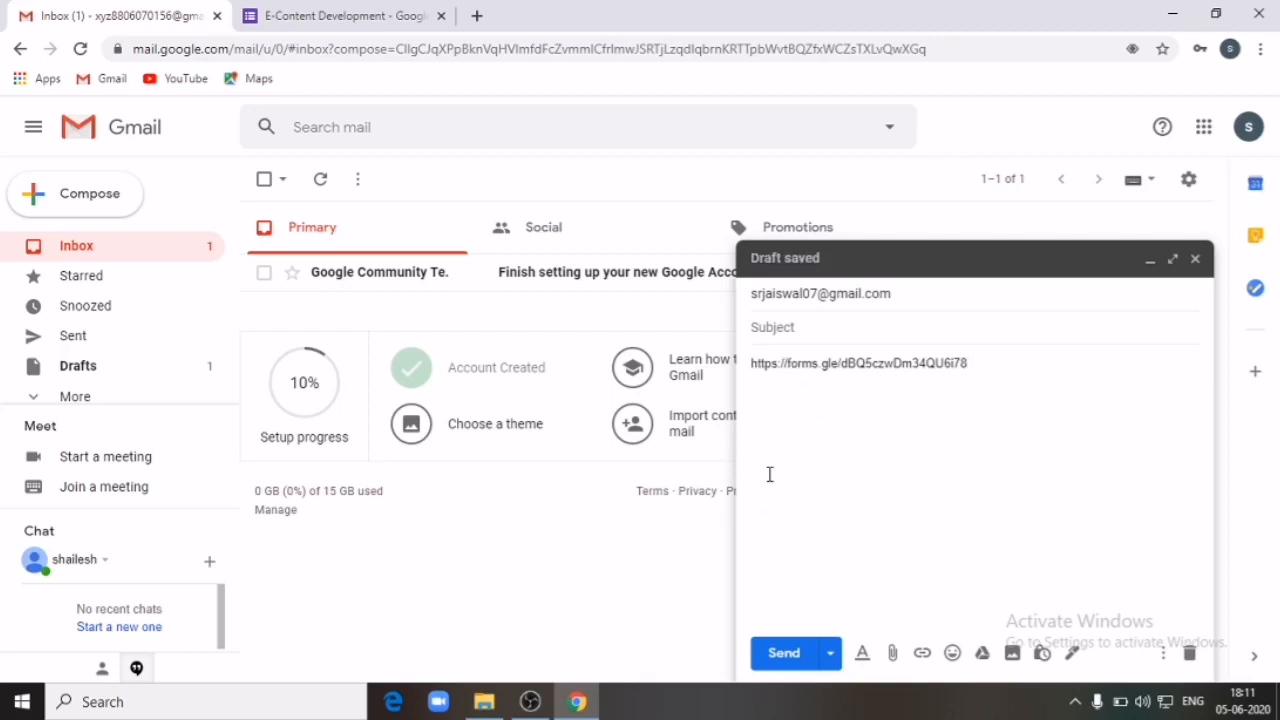
left_click(778, 653)
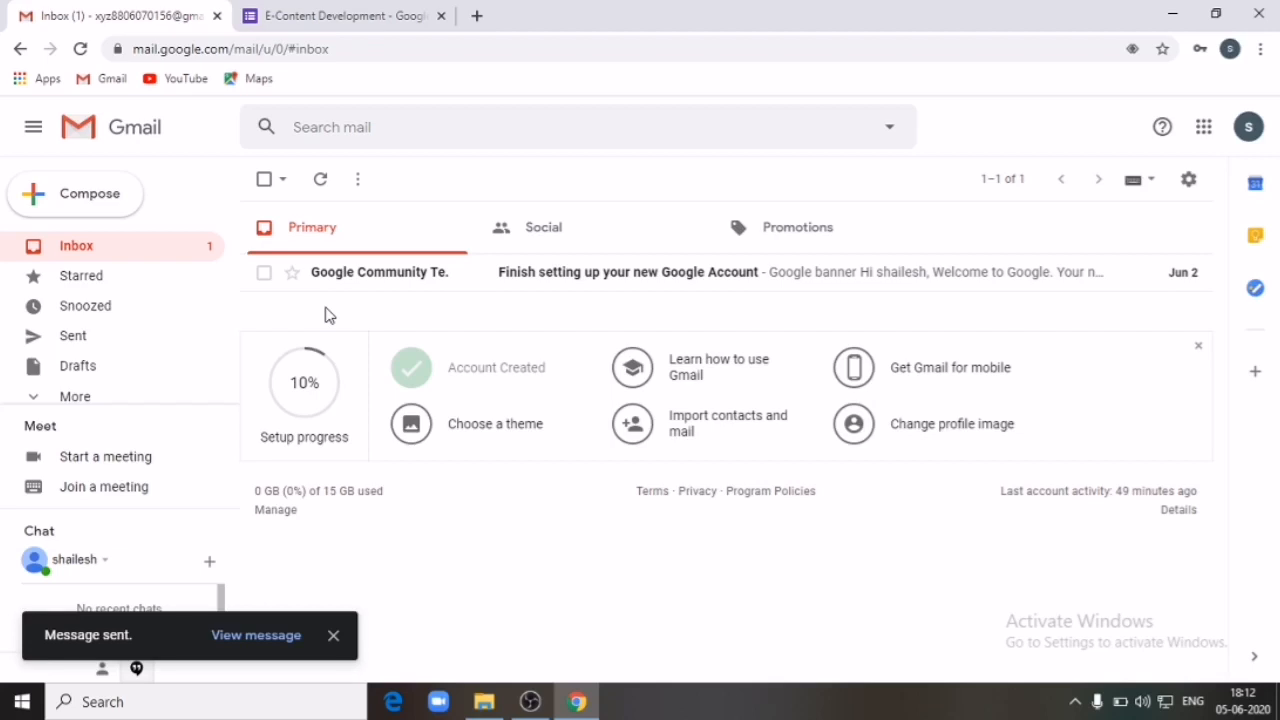
left_click(320, 15)
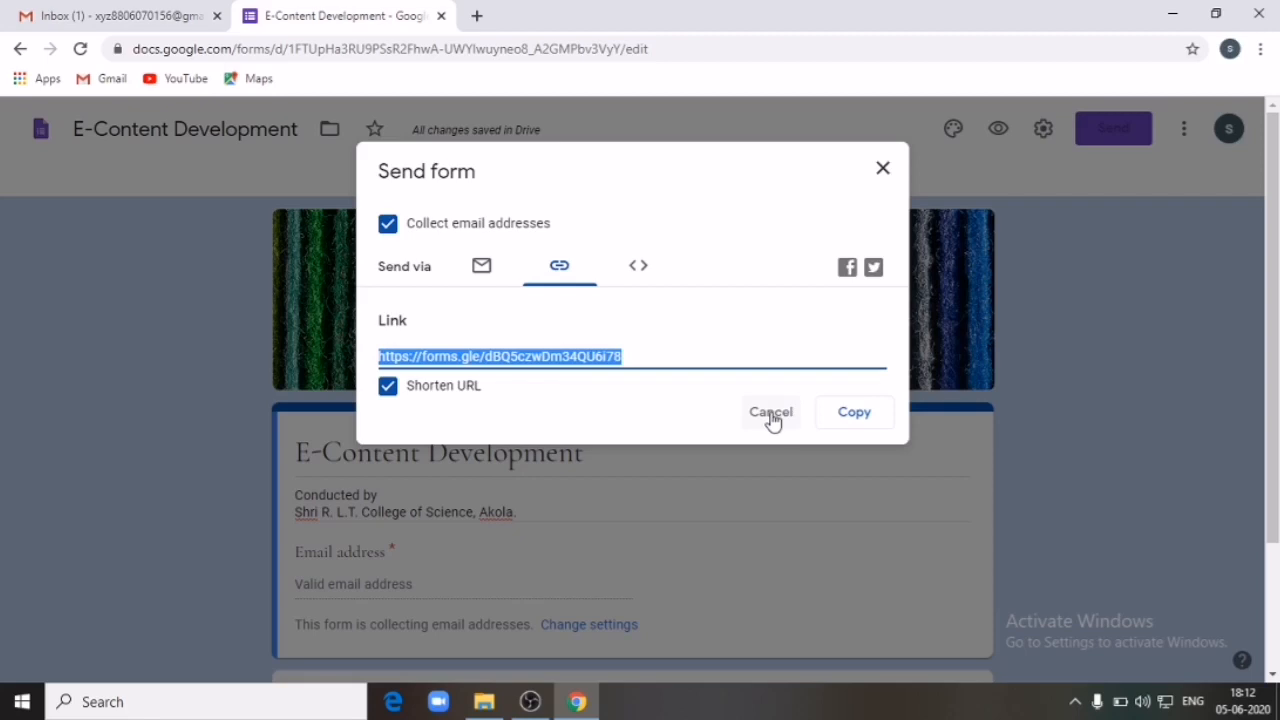
Step: Close the Send form dialog and open Add collaborators from the More menu
left_click(884, 170)
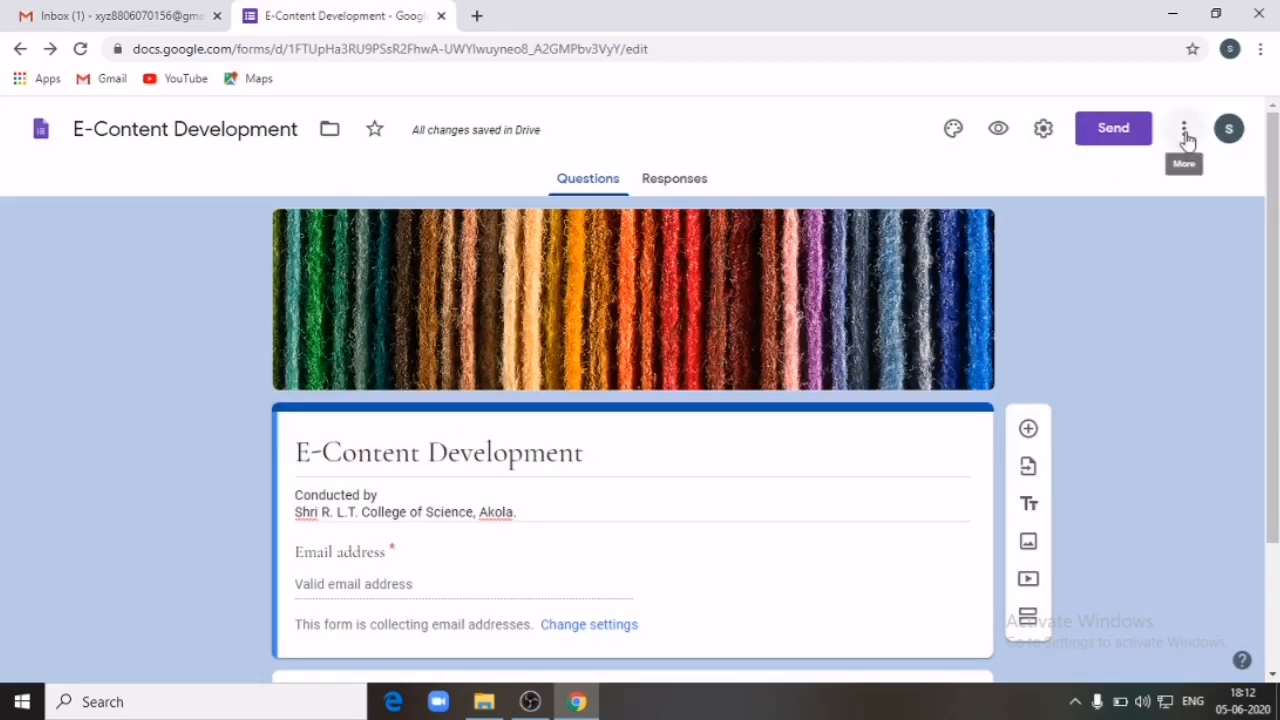
left_click(1185, 133)
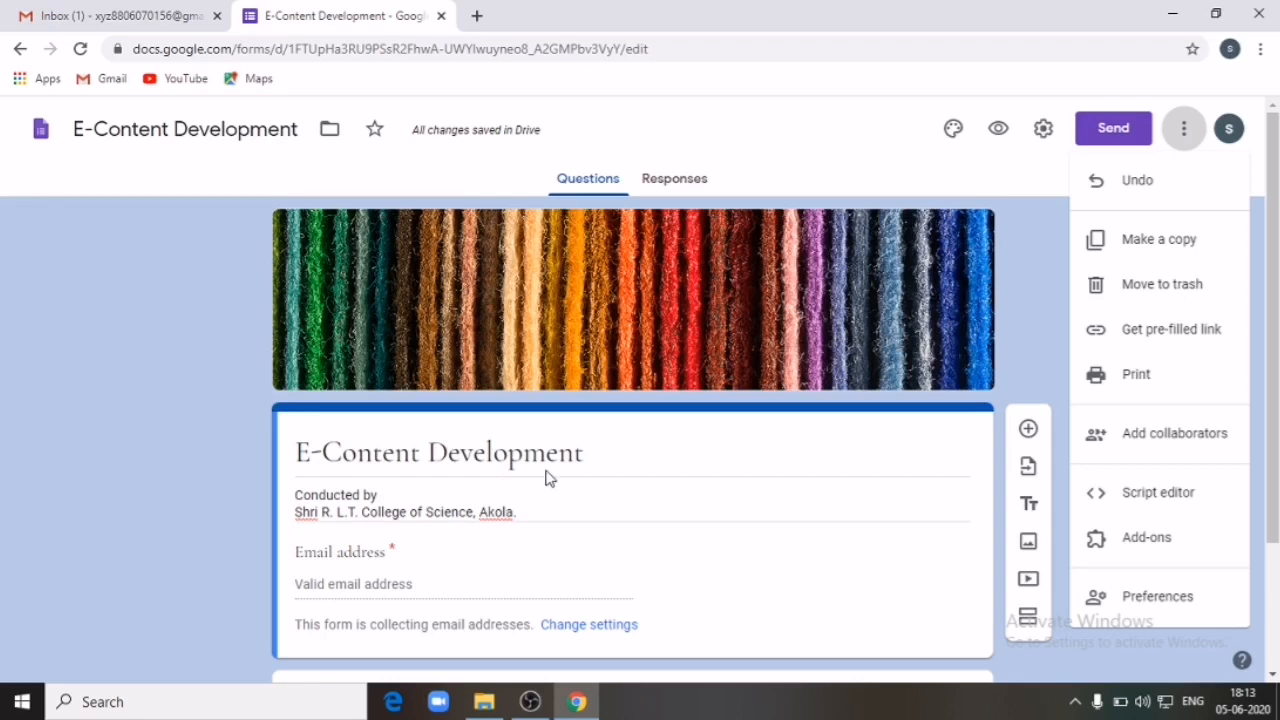
left_click(1145, 434)
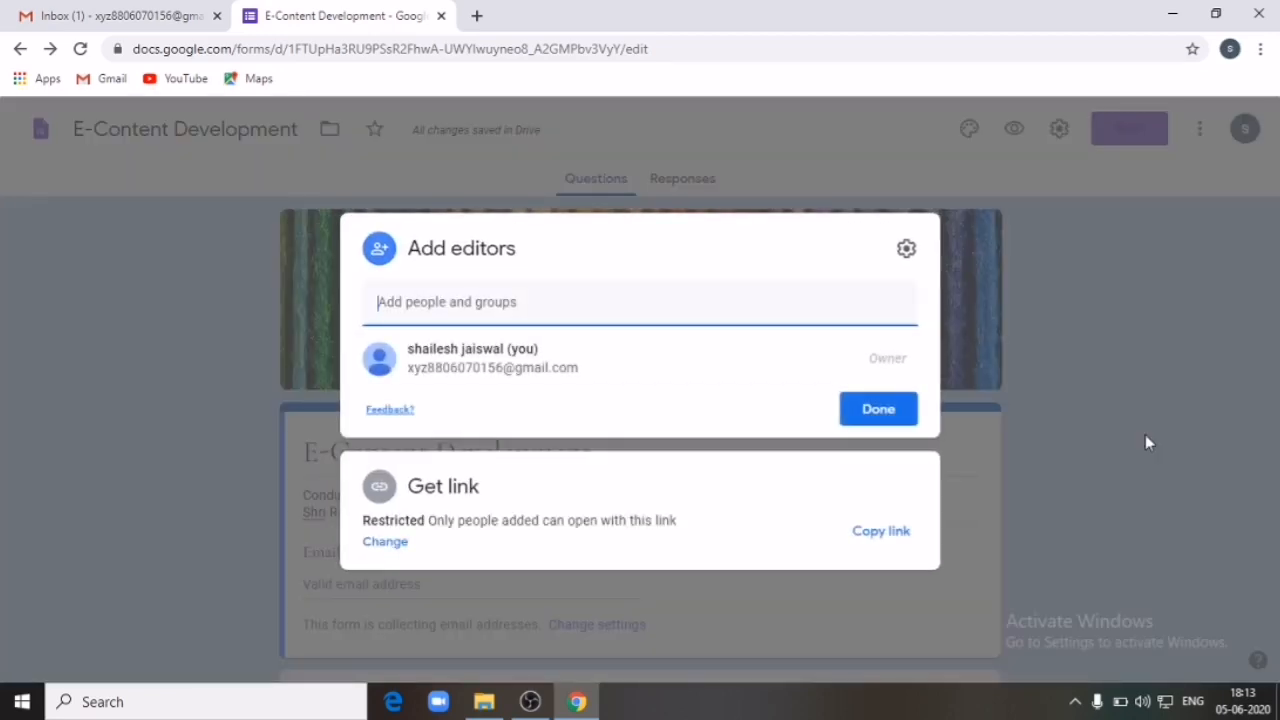
Step: Invite the suggested contact as an editor with the note 'Google Form'
left_click(827, 457)
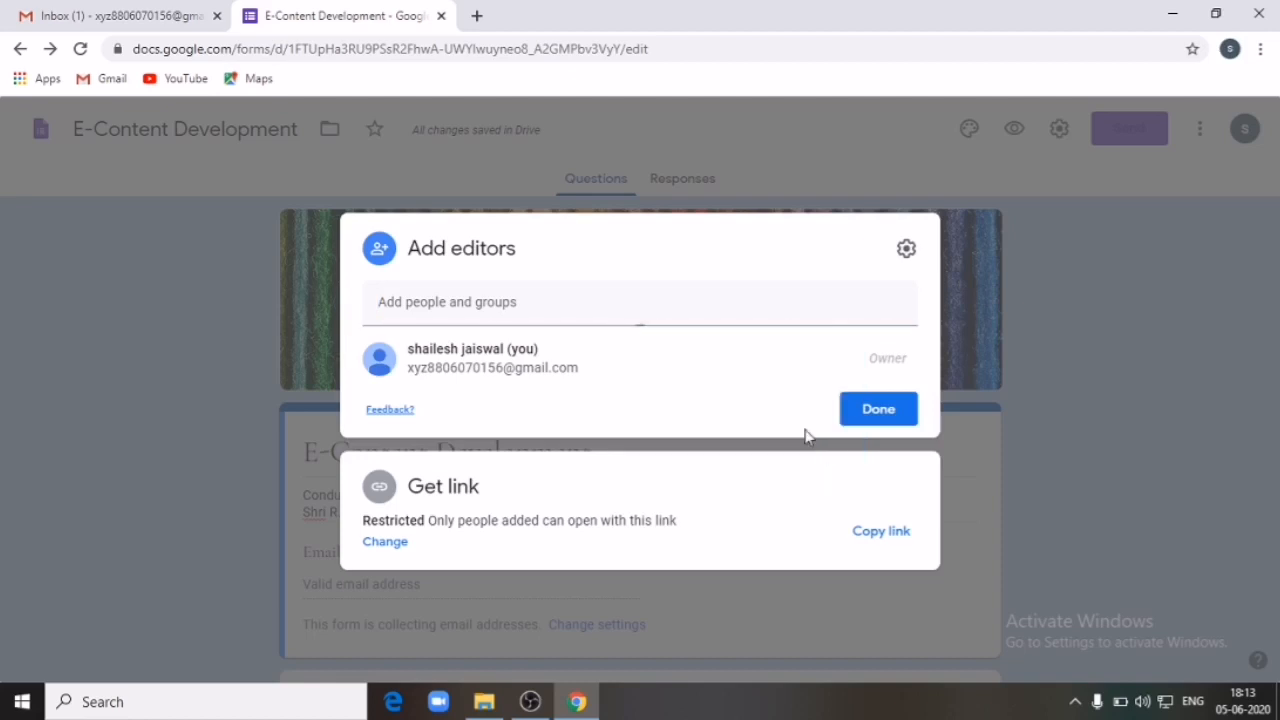
left_click(505, 309)
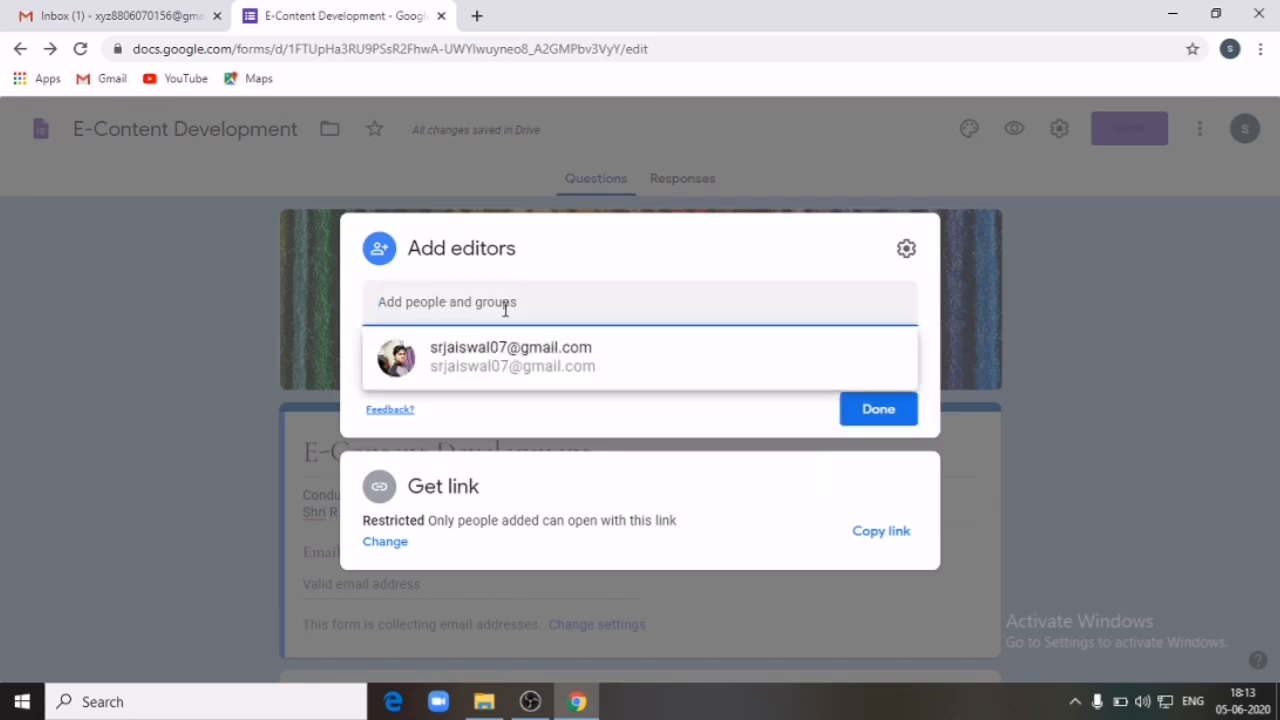
left_click(522, 362)
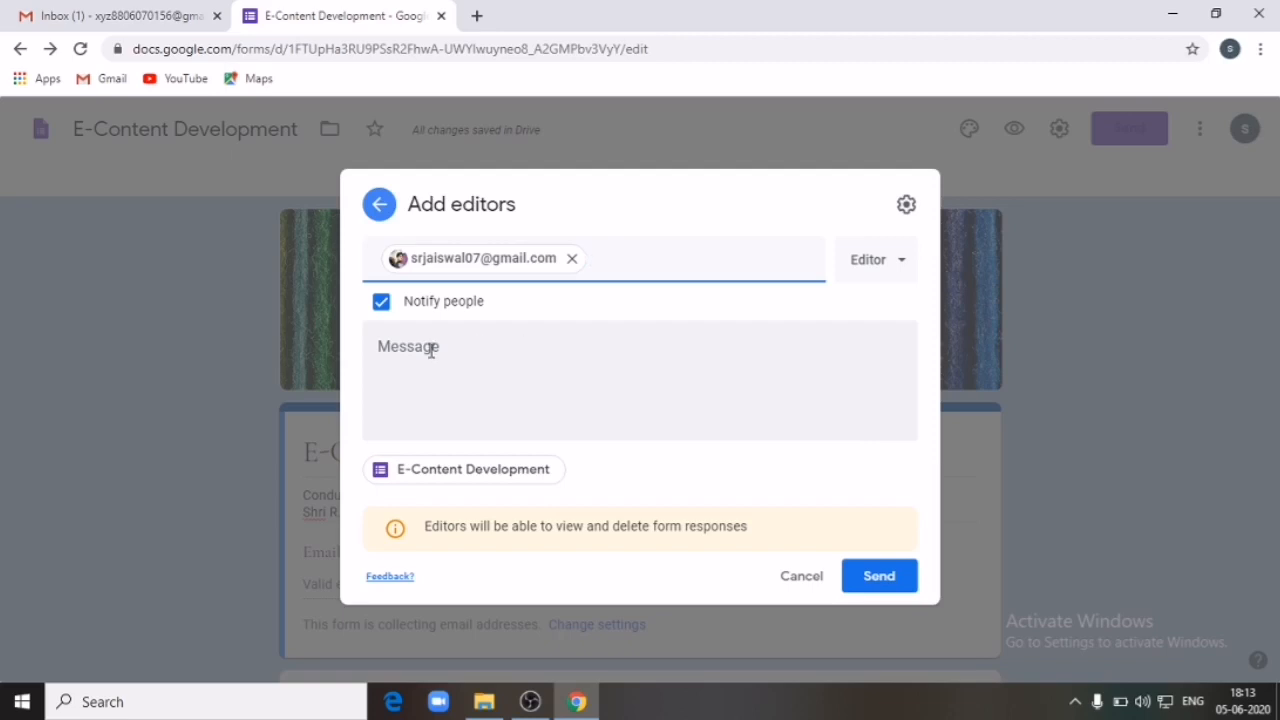
left_click(428, 348)
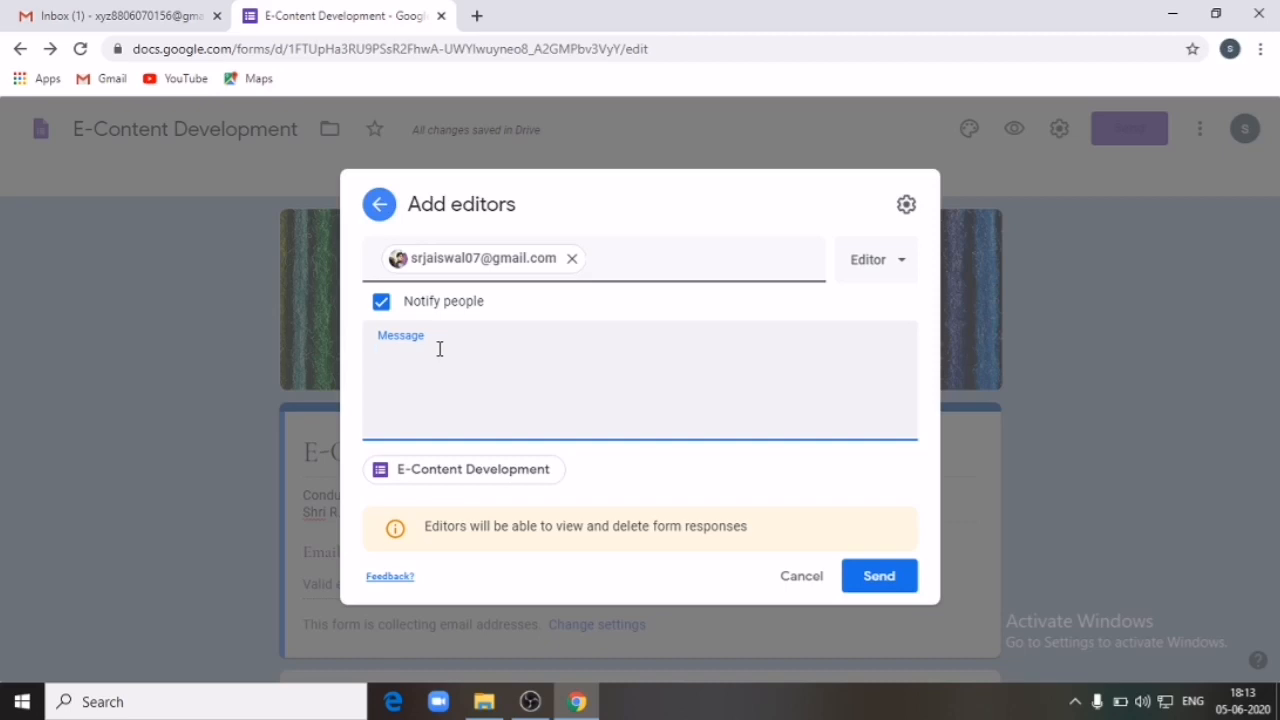
type("Google Form")
left_click(879, 576)
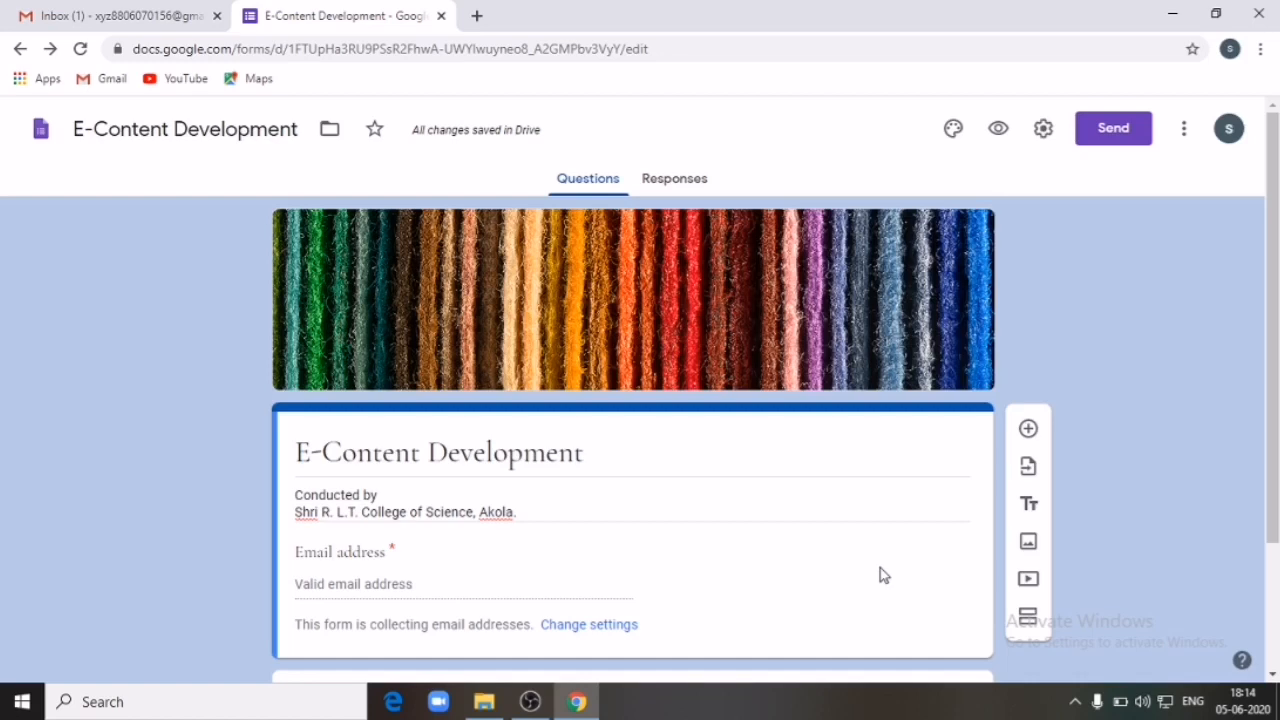
Step: Look through the form's More options and the signed-in account details
left_click(1184, 133)
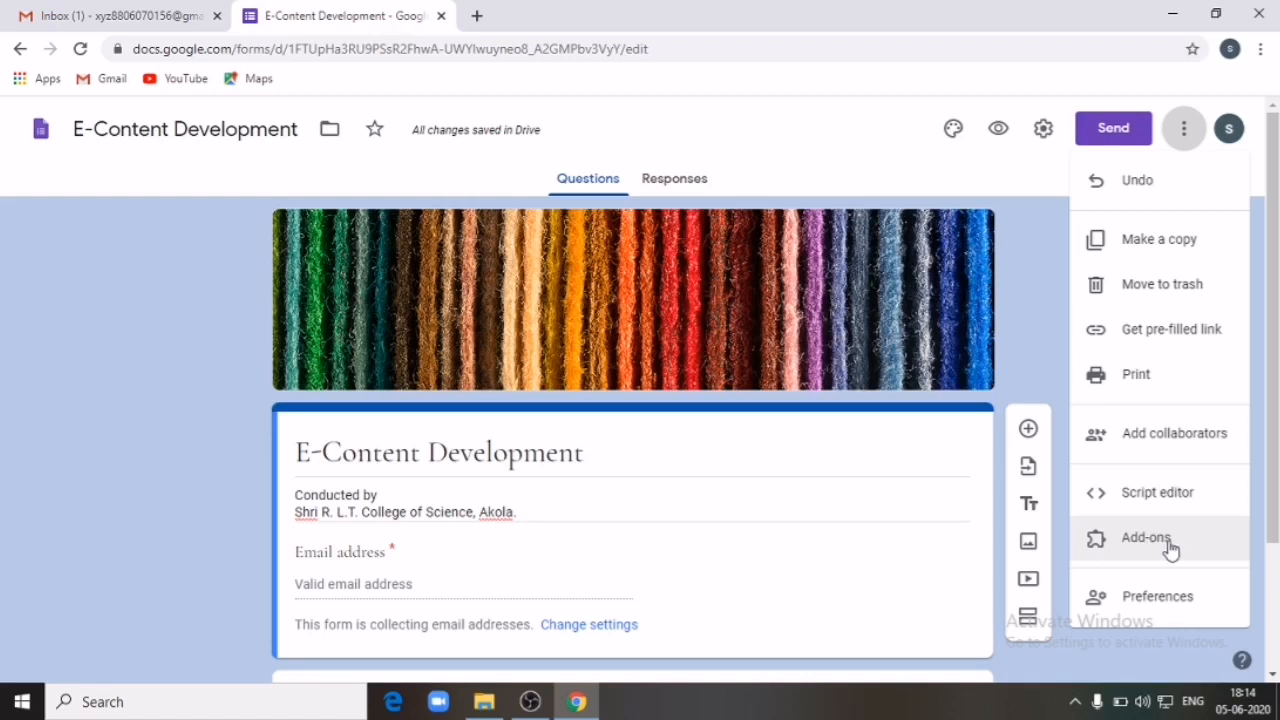
left_click(1022, 186)
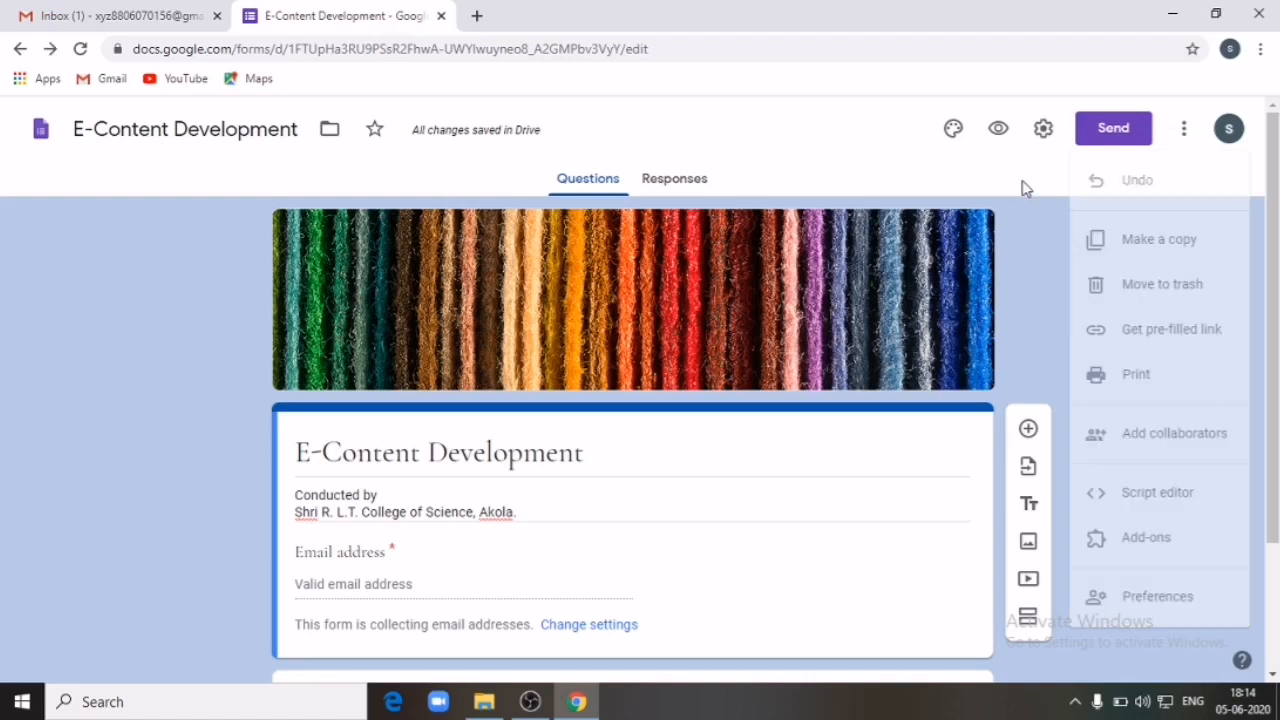
left_click(1231, 132)
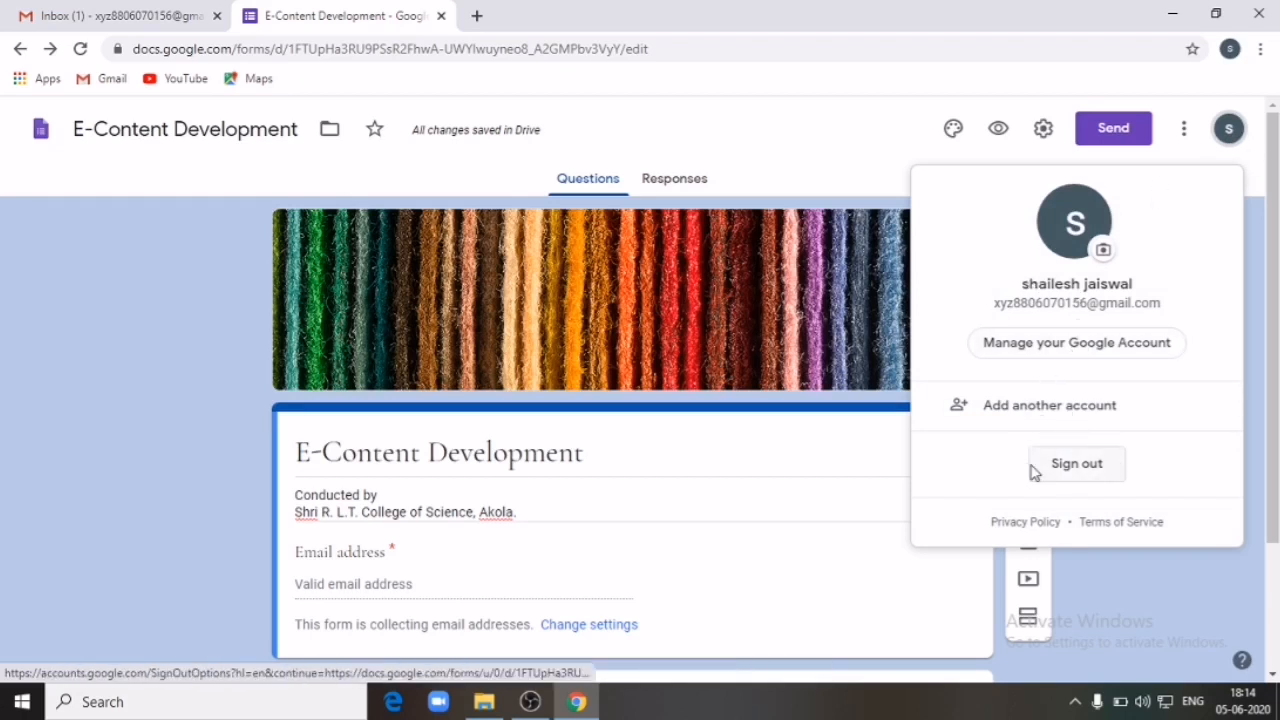
left_click(1260, 281)
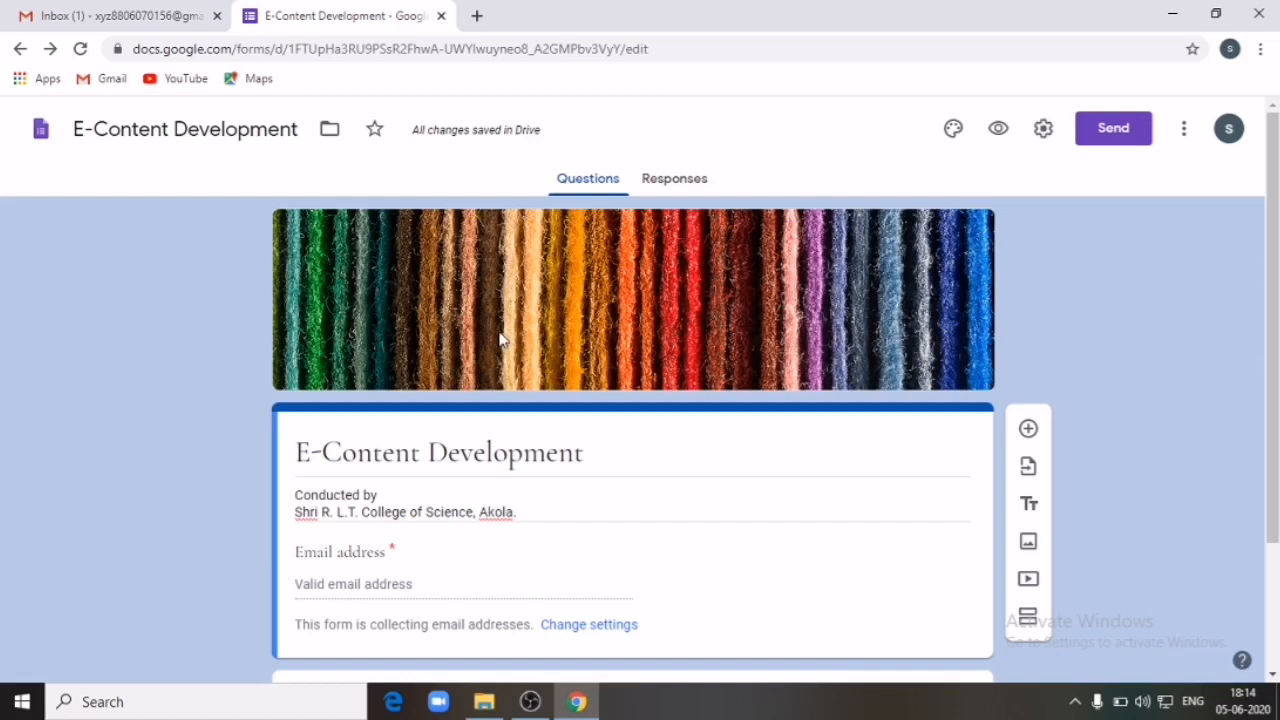
Step: Select the default untitled question card below the email section
scroll(883, 402, "down", 2)
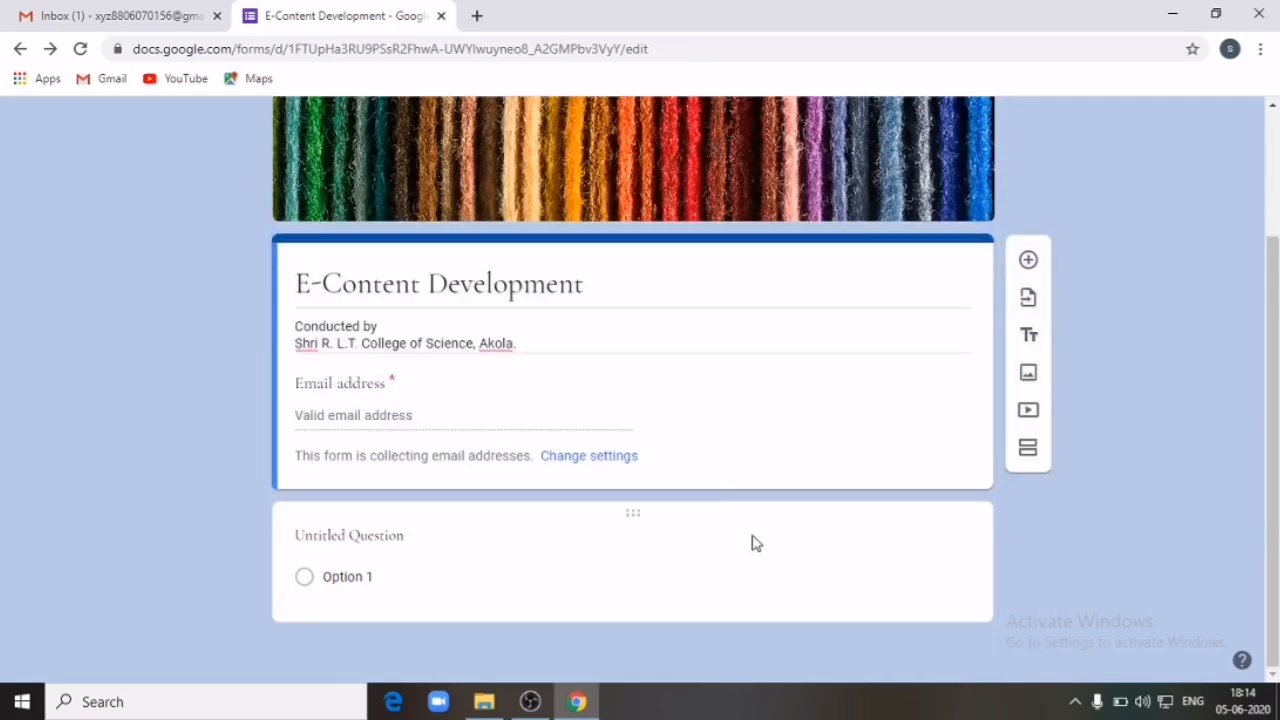
left_click(851, 576)
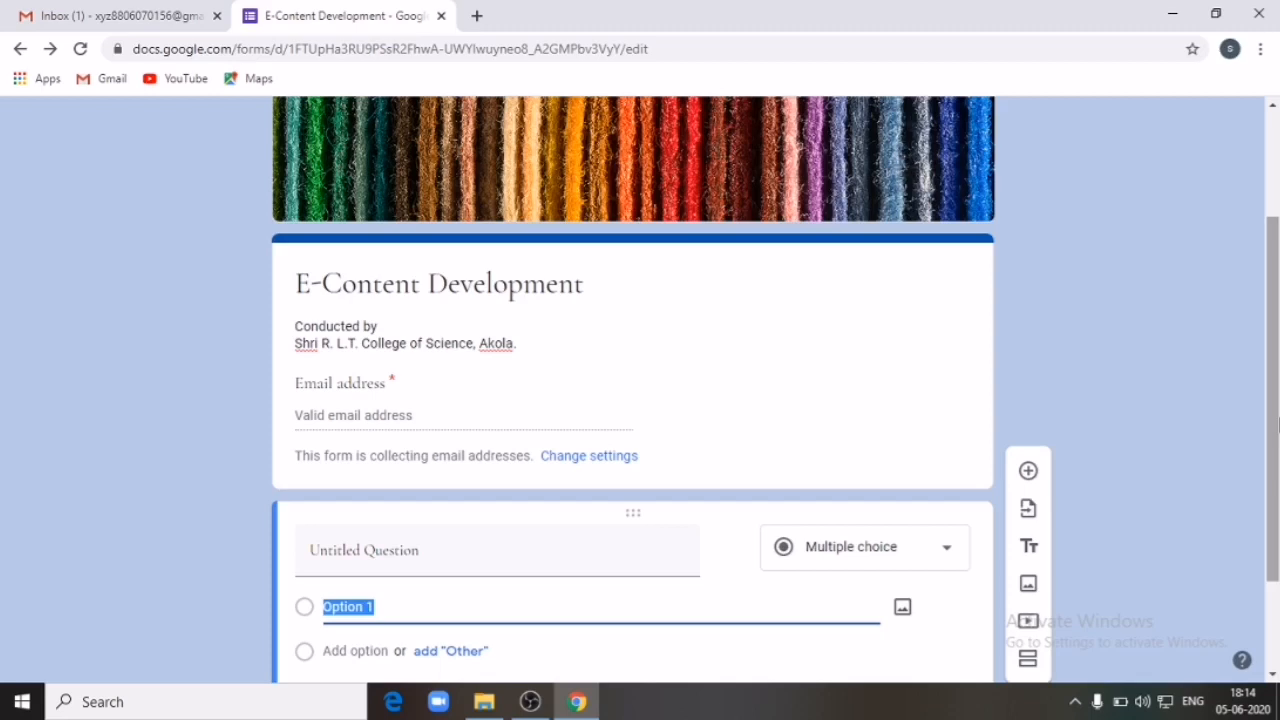
left_click_drag(1277, 411, 1277, 455)
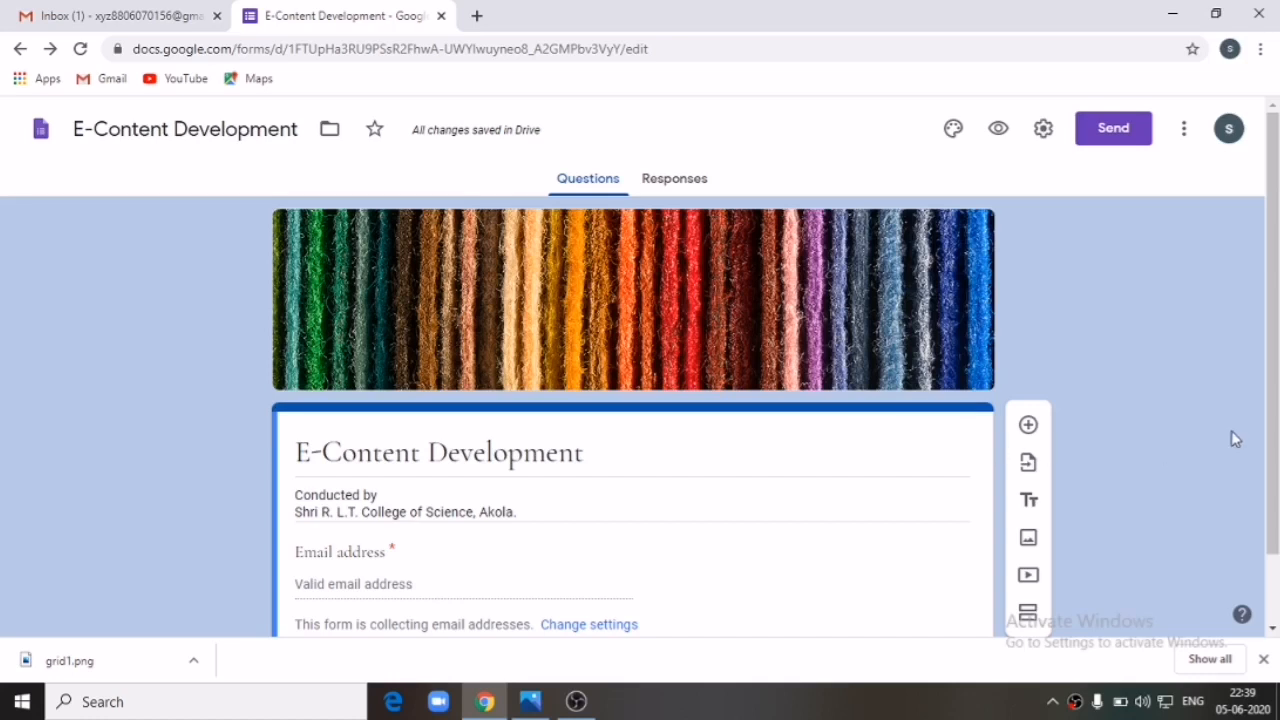
Step: Add a new question below the title and email section and make it Short answer
scroll(1272, 406, "down", 2)
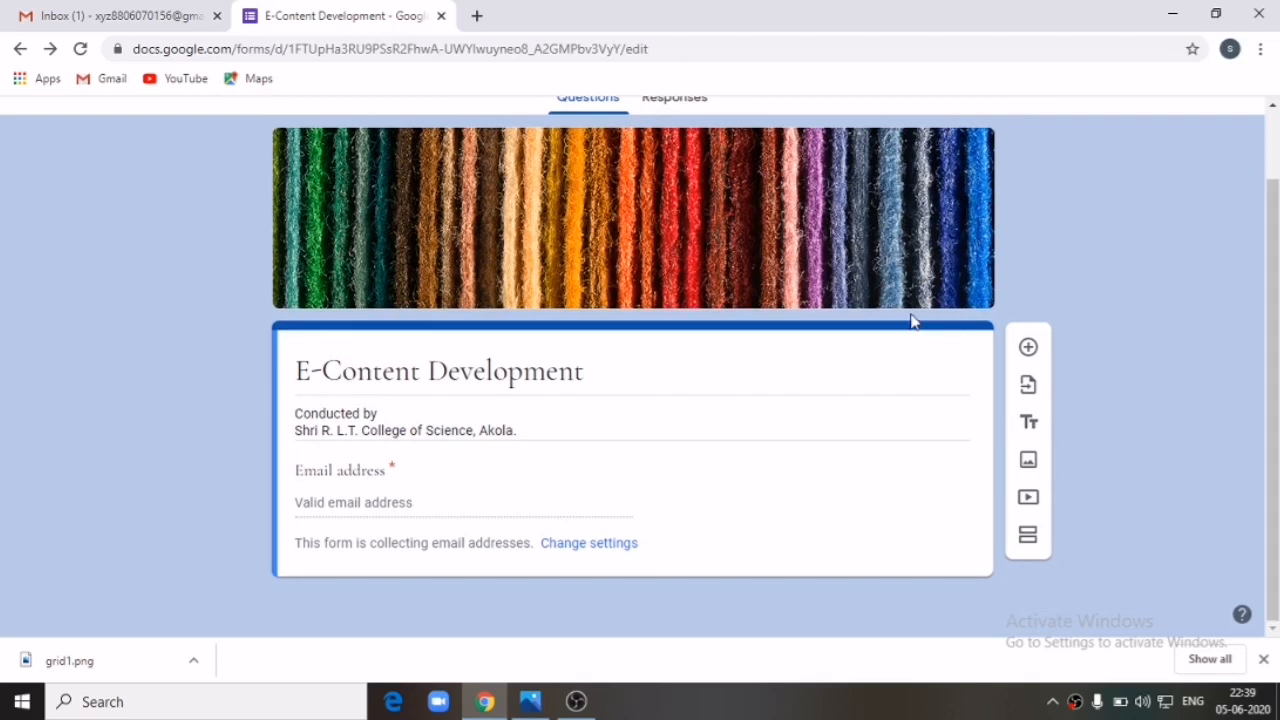
left_click(1029, 348)
left_click_drag(1275, 411, 1275, 567)
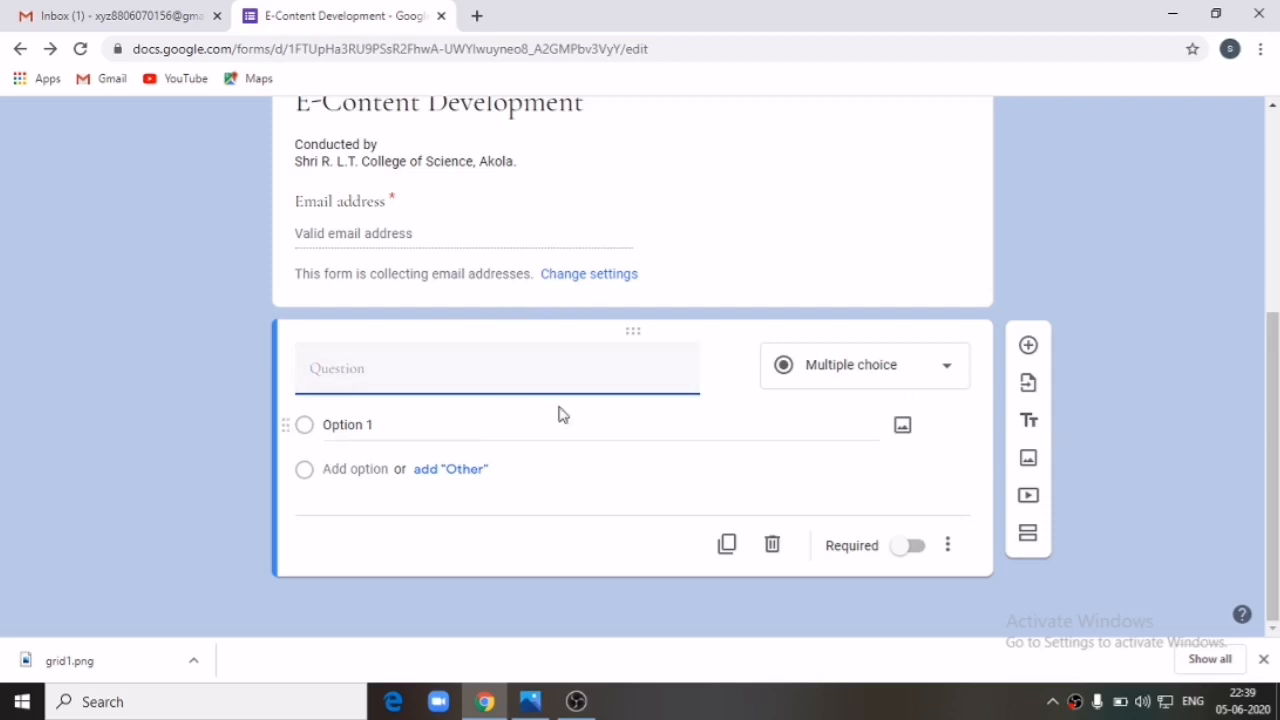
left_click(944, 376)
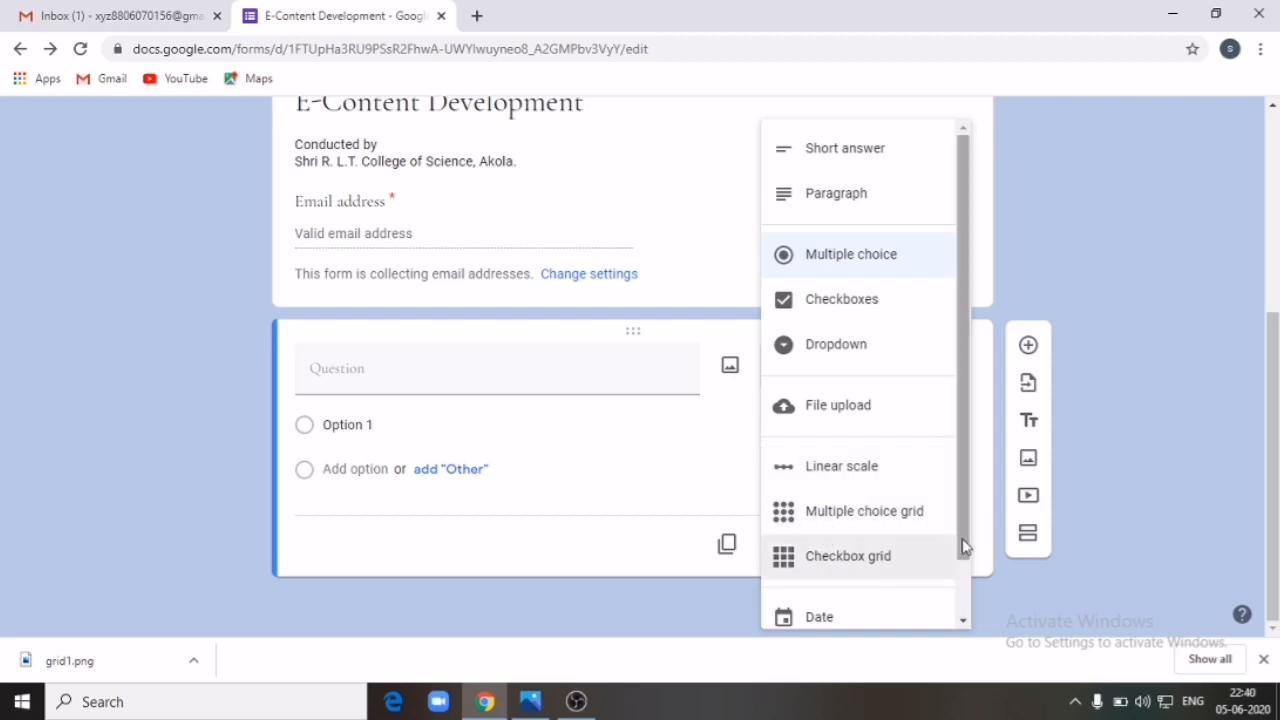
scroll(965, 545, "down", 1)
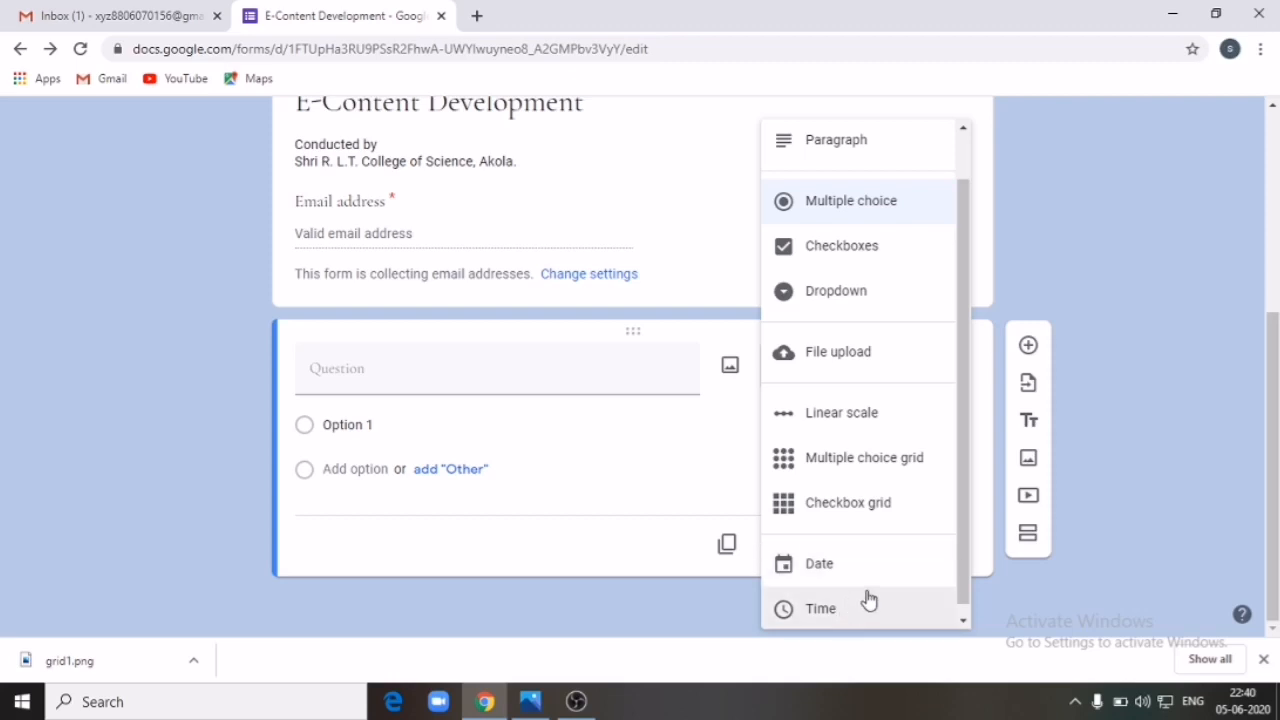
scroll(965, 450, "up", 1)
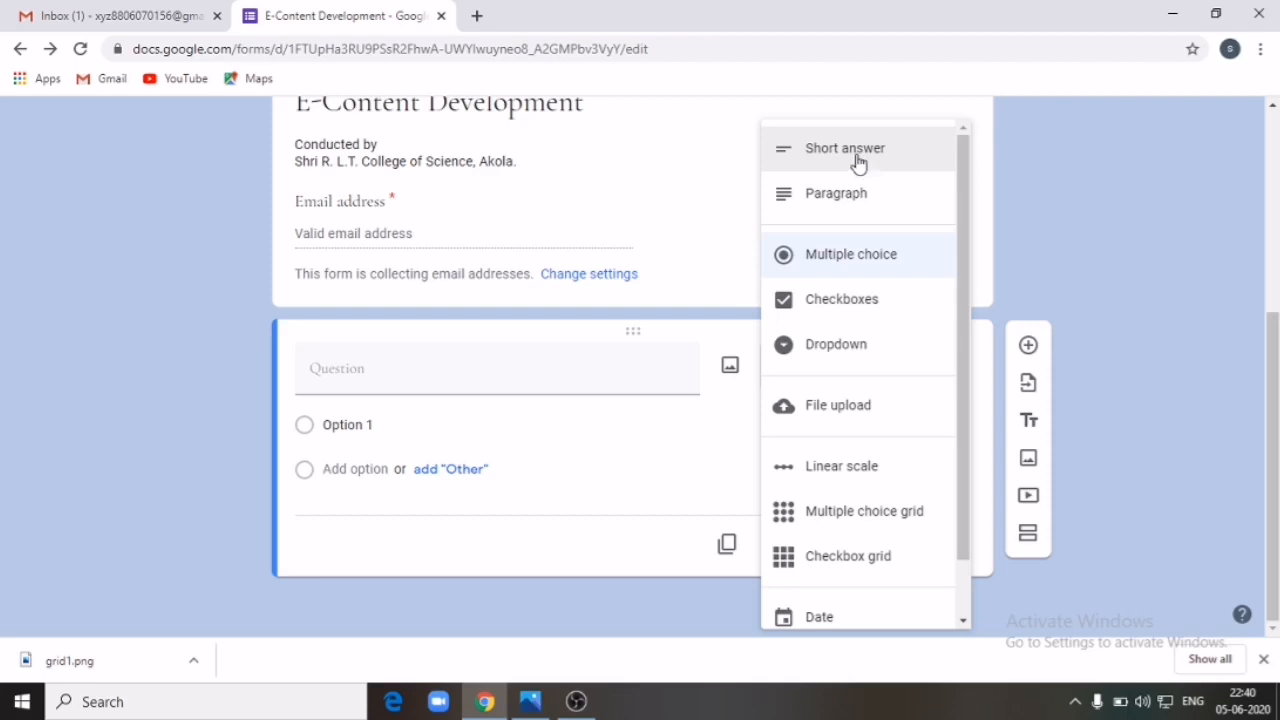
left_click(1078, 313)
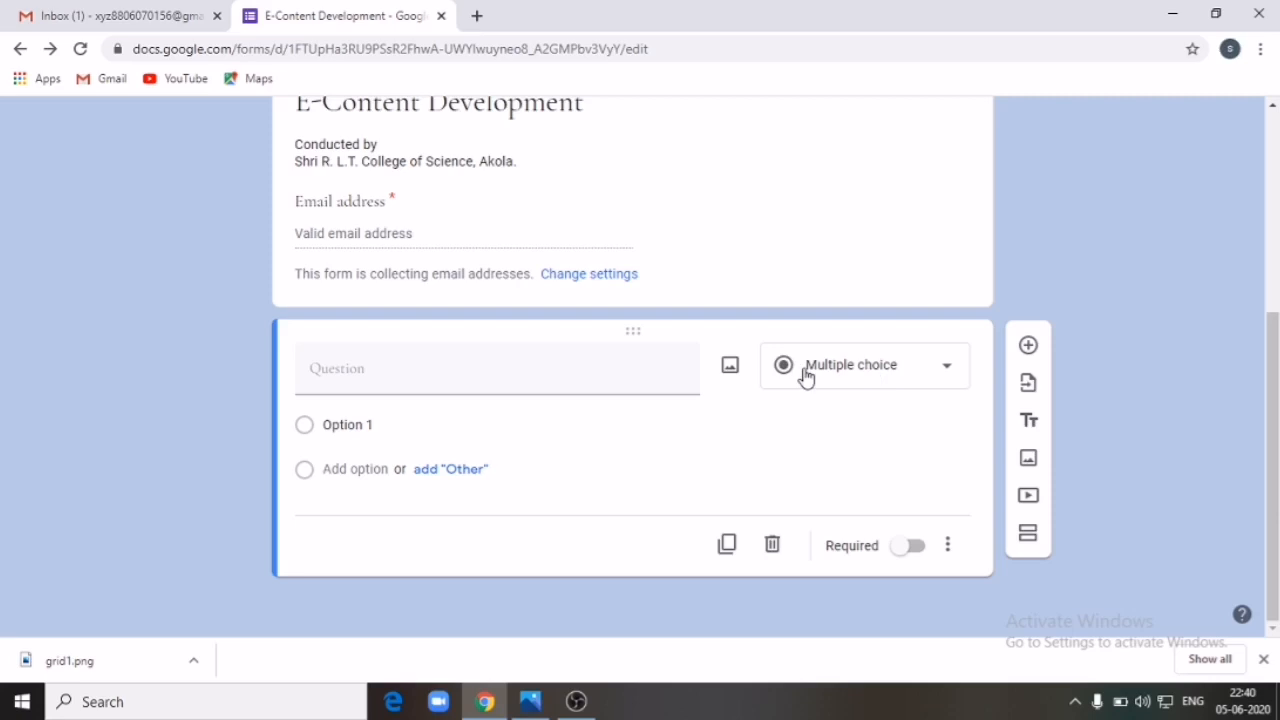
left_click(948, 372)
left_click(878, 172)
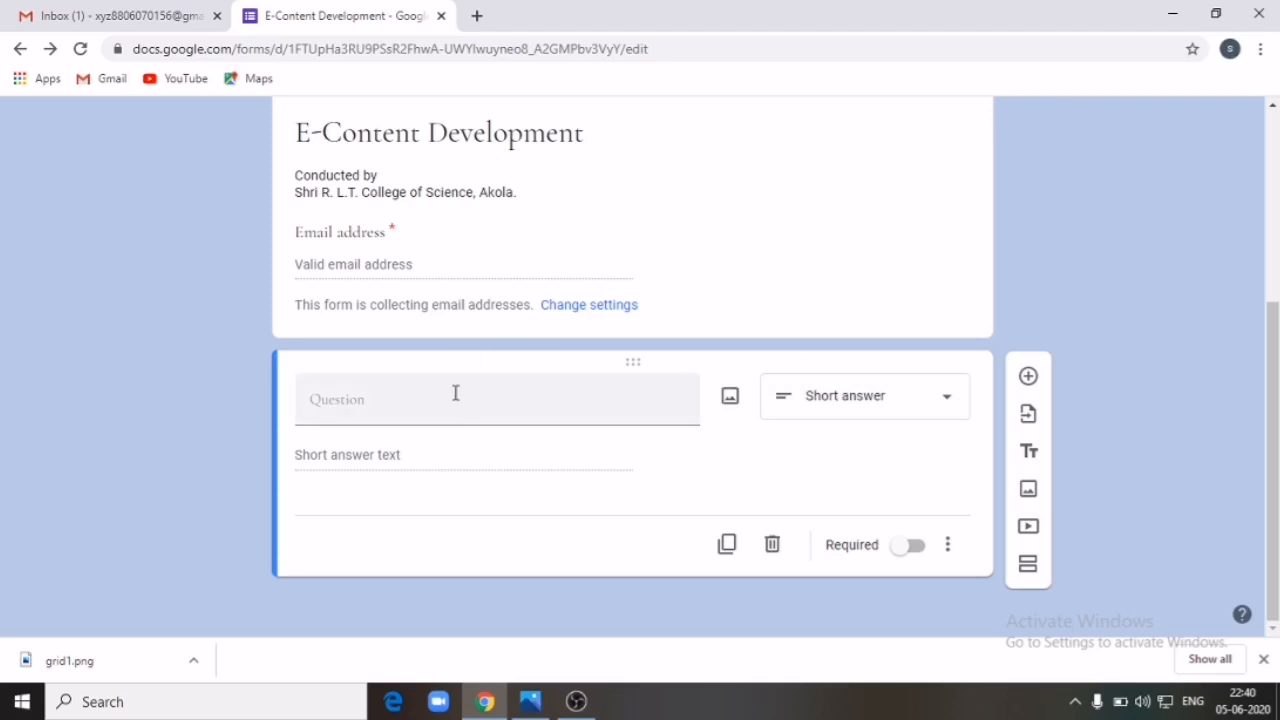
Step: Enter 'Full Name' as the first question's title
left_click(438, 407)
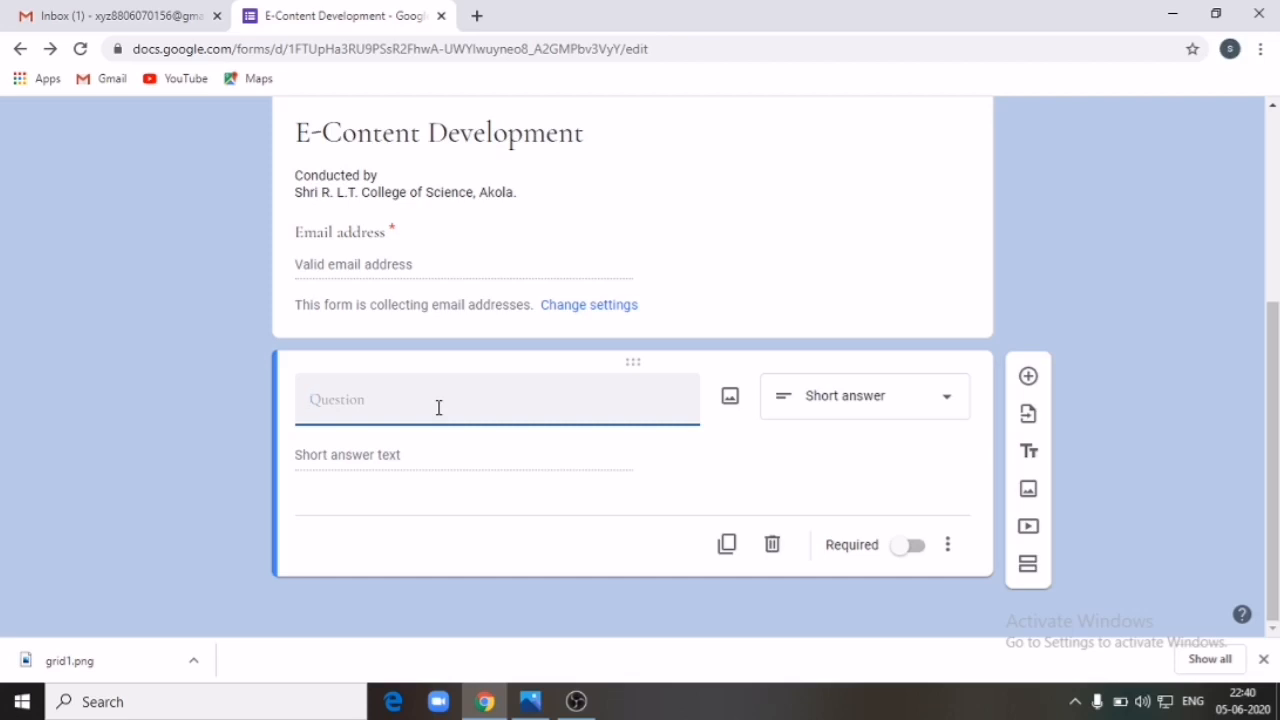
type("Fu ")
type("Nam")
type("ll")
Step: Add a second question of type Paragraph titled 'Introduce your Institution'
left_click(1029, 378)
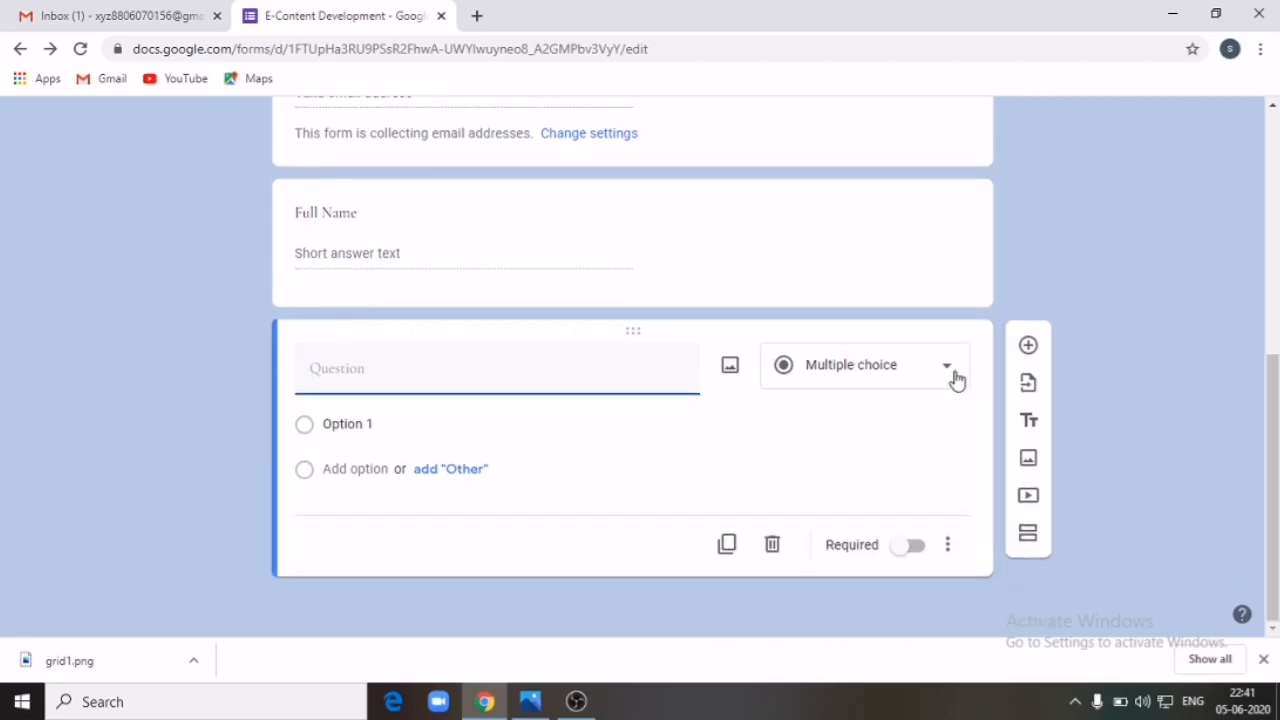
left_click(946, 372)
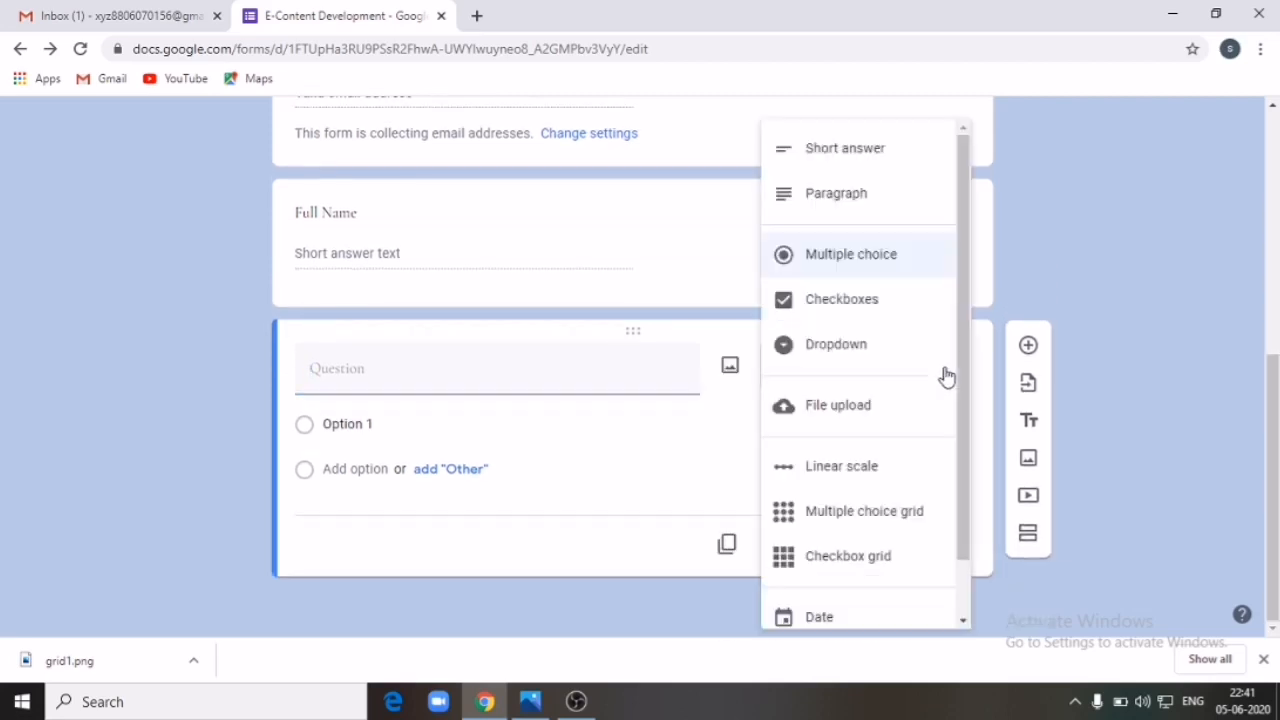
left_click(866, 212)
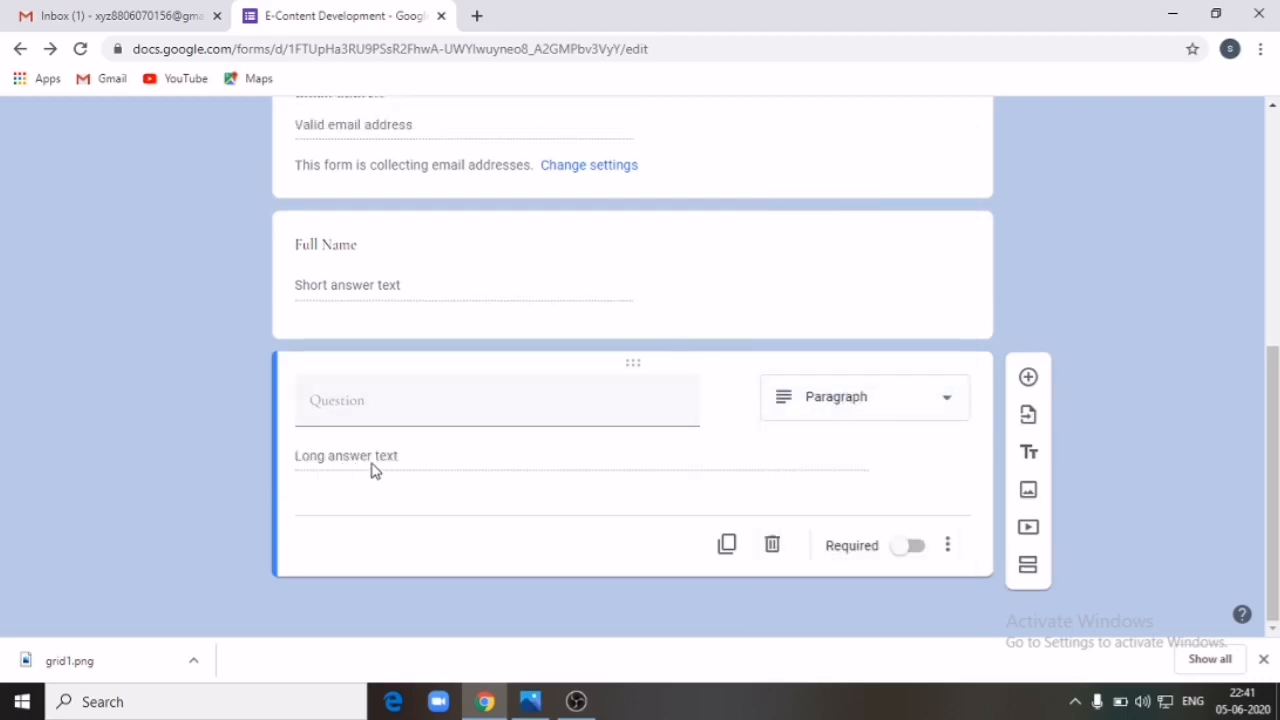
left_click(404, 403)
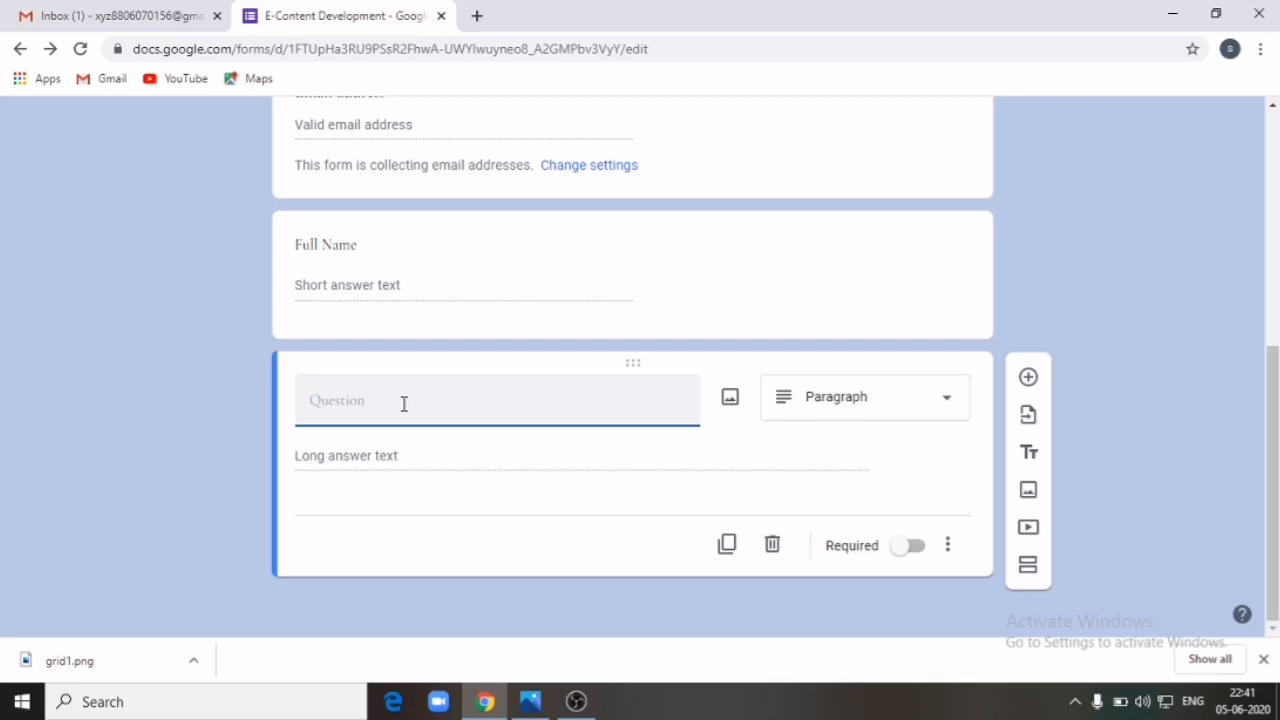
type("Intro")
type("duse")
key("BackSpace")
key("BackSpace")
key("BackSpace")
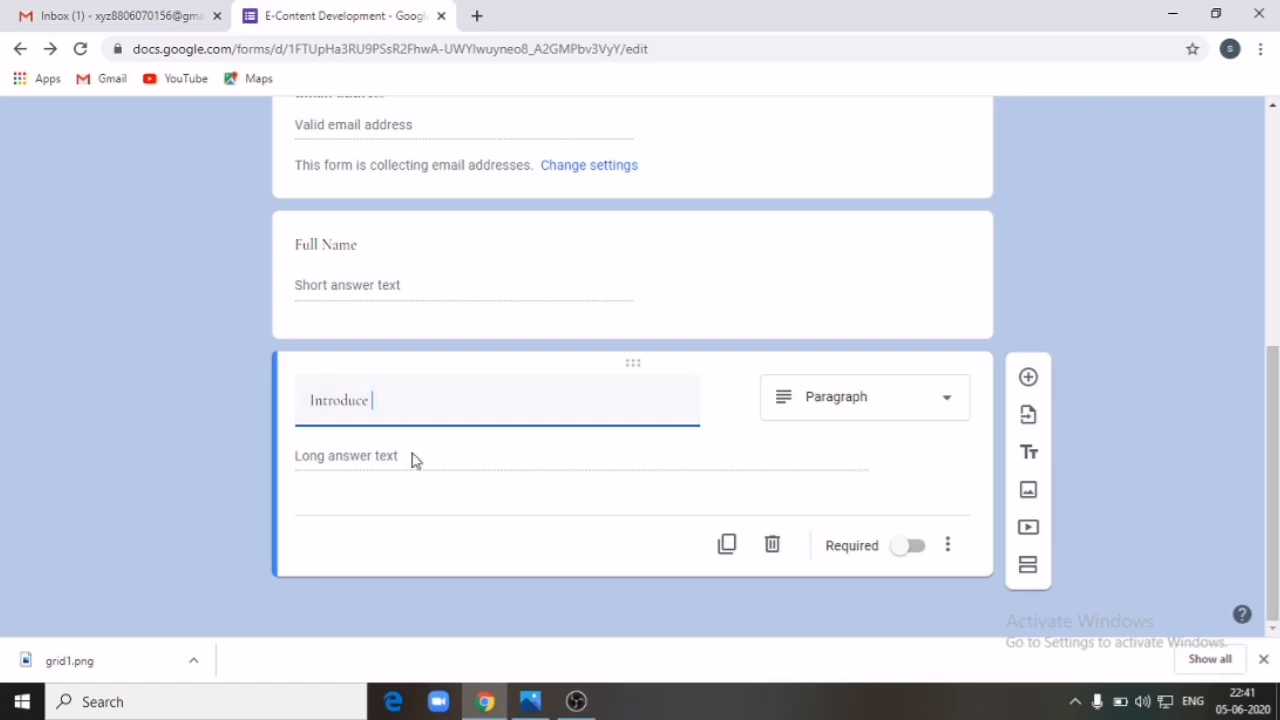
type("ce your Institution")
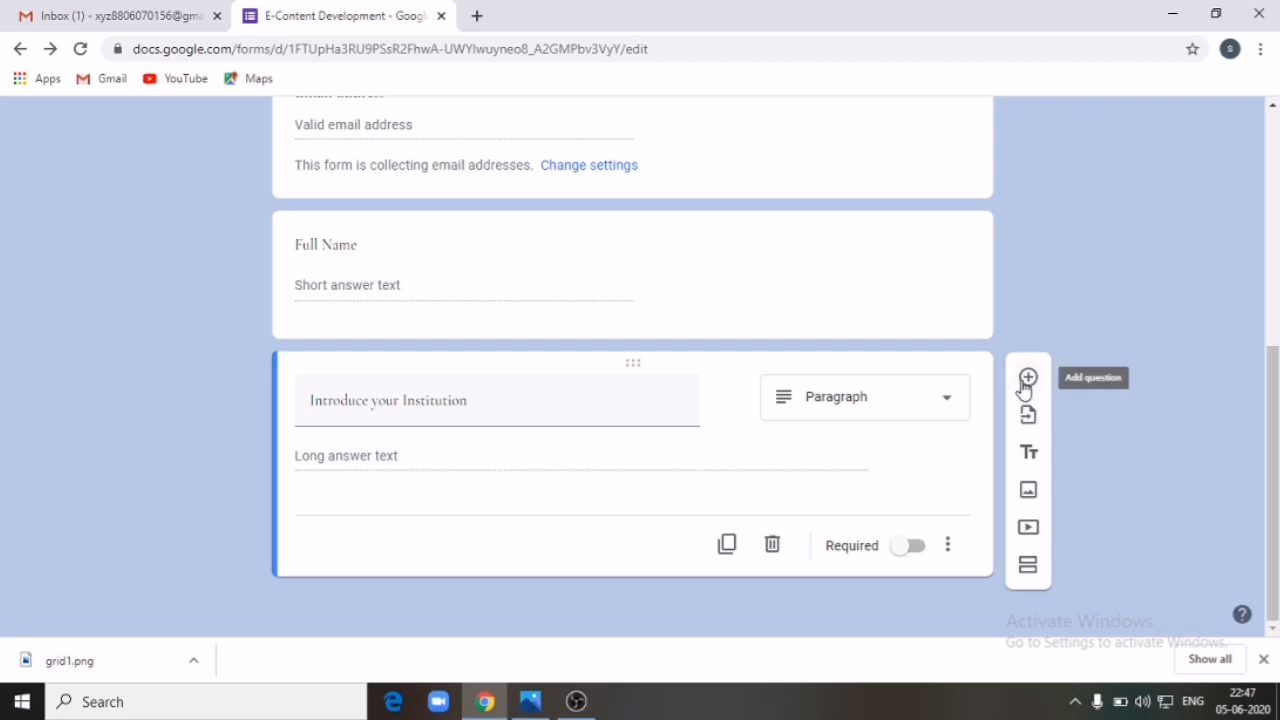
Step: Add a Multiple choice question titled 'Percentage of water on earth'
left_click(1024, 384)
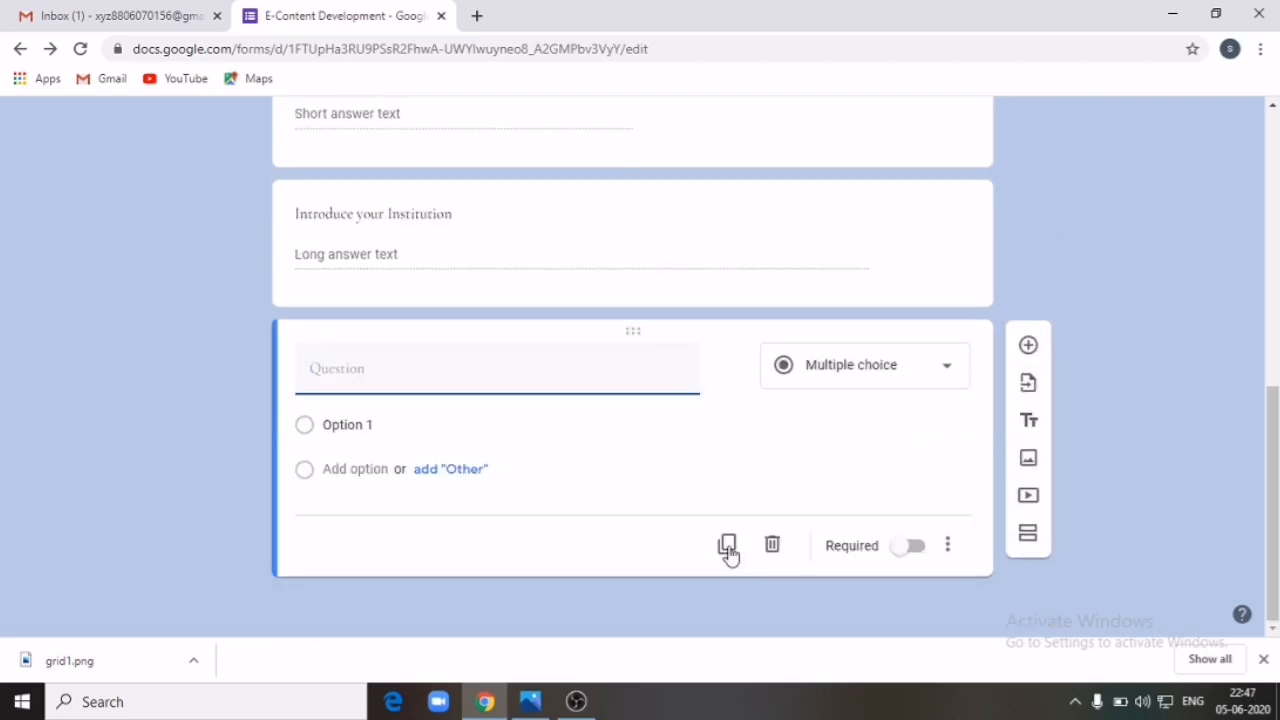
left_click(949, 380)
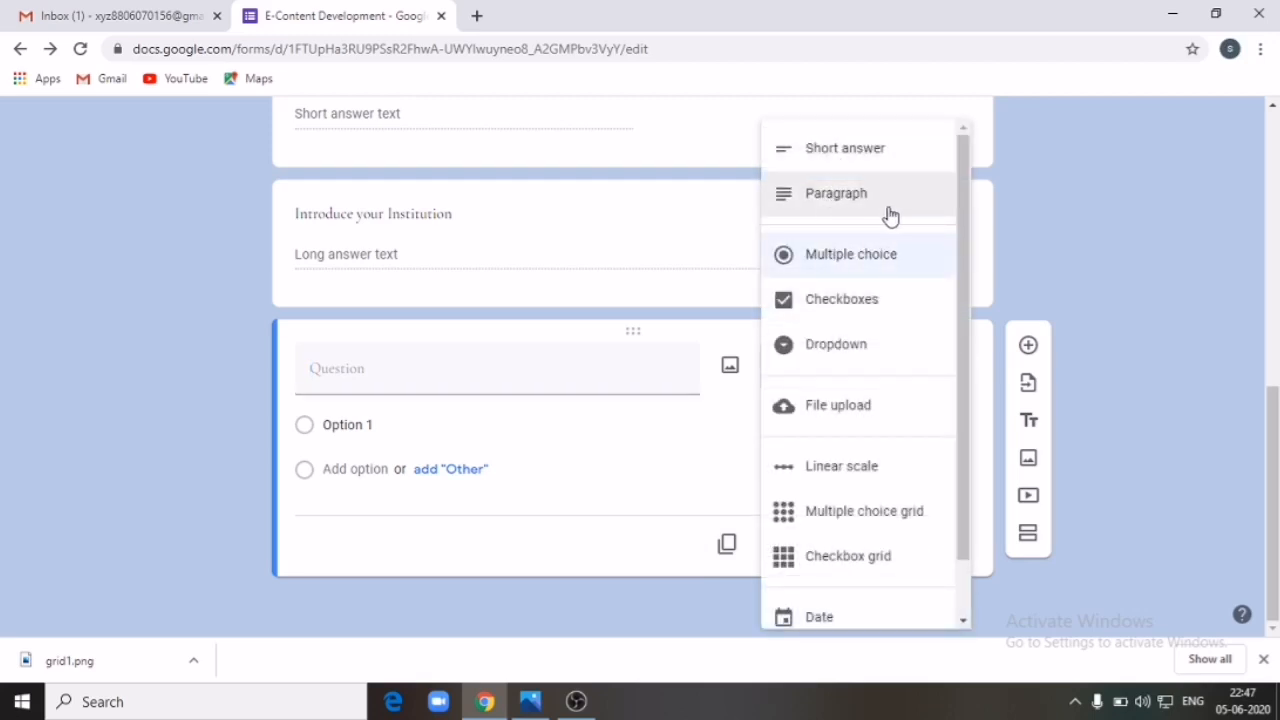
left_click(867, 258)
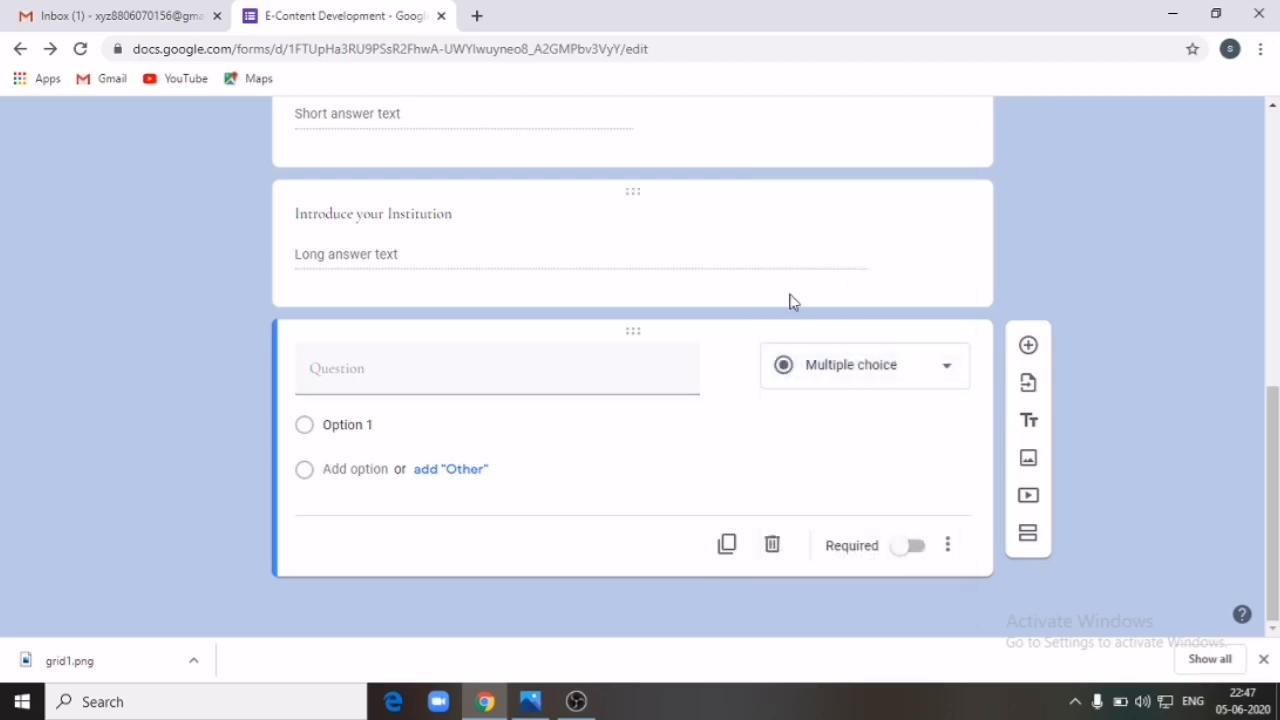
left_click(456, 385)
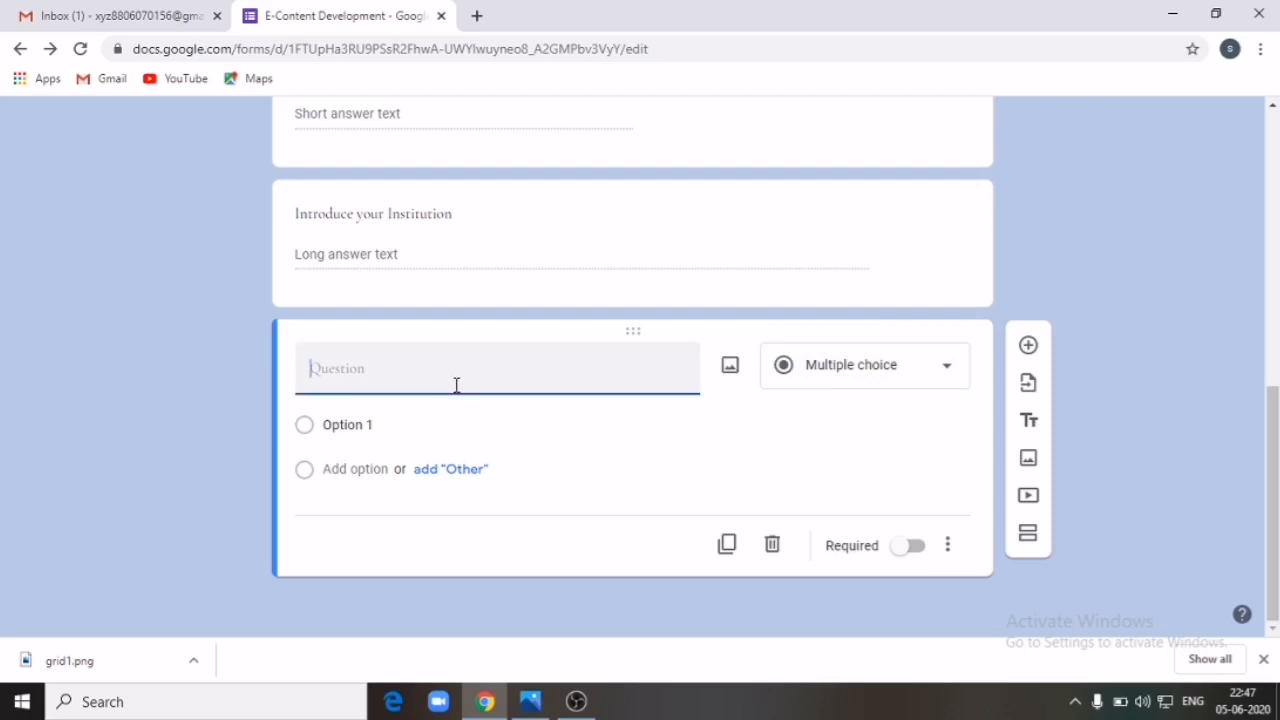
type("Percentage of water on earth")
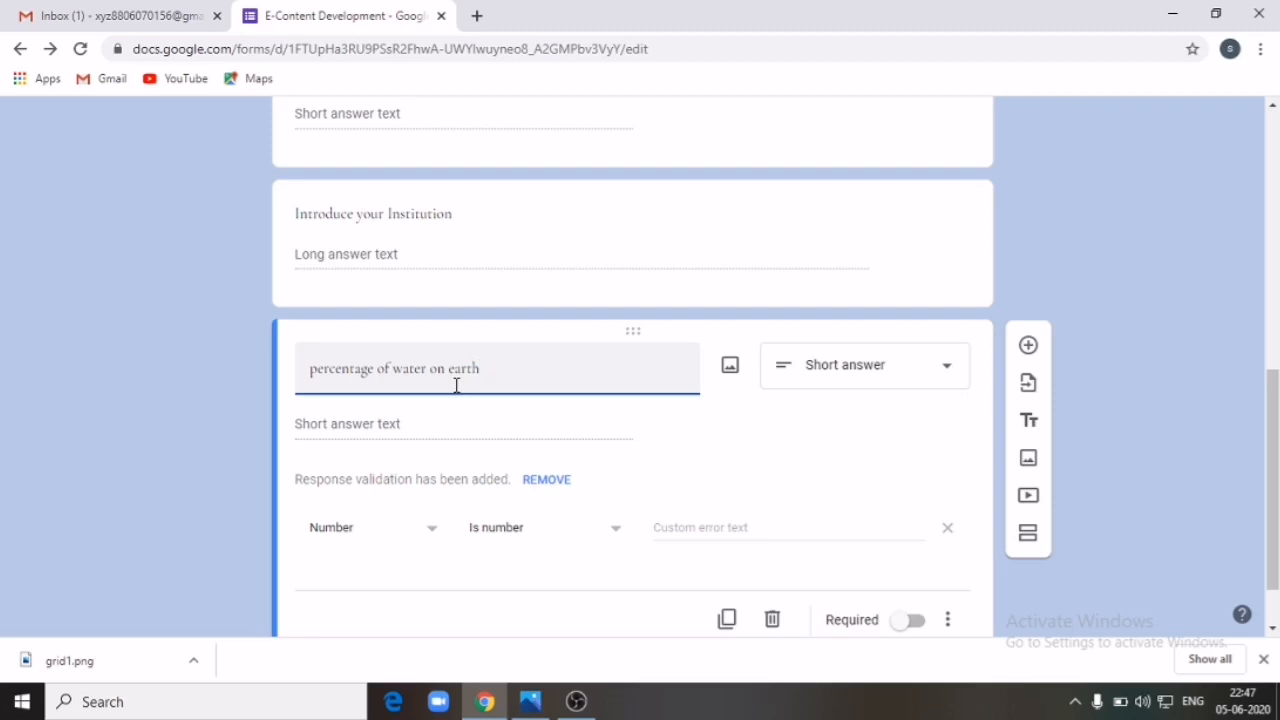
left_click(950, 400)
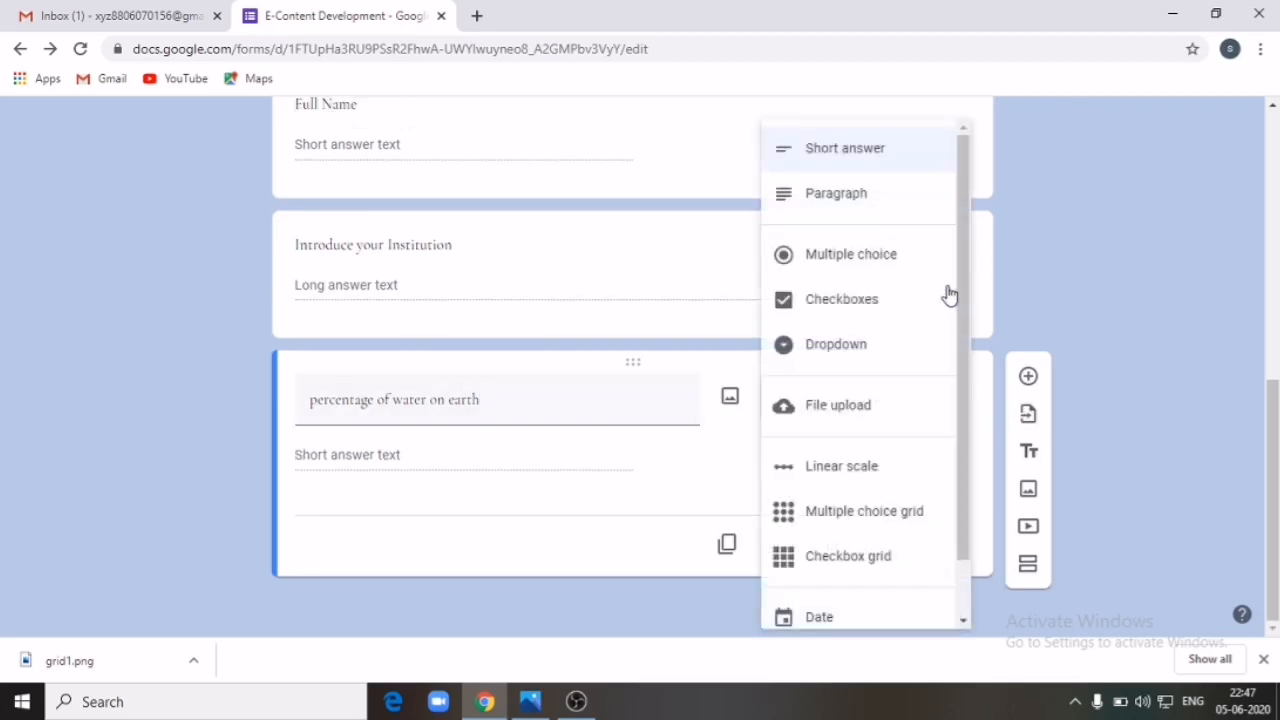
left_click(852, 256)
Step: Fill in the answer options 30, 20, 71 and 100
left_click(369, 424)
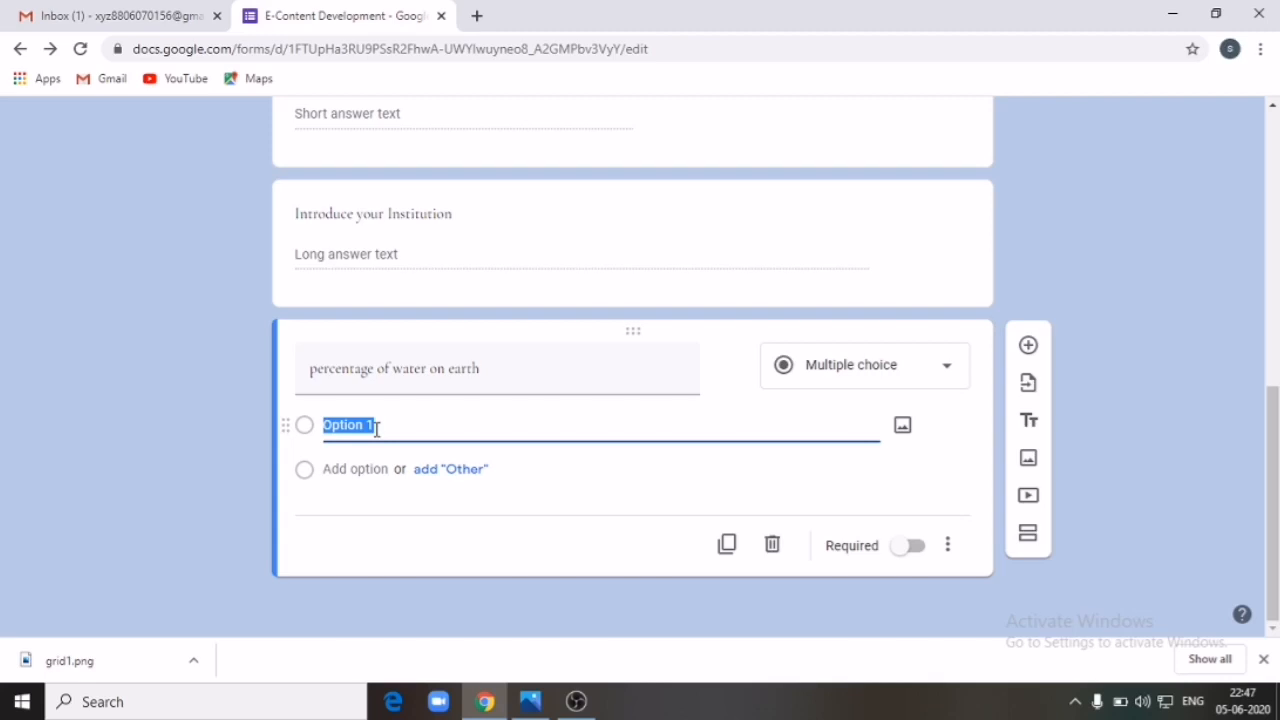
type("30")
left_click(346, 467)
type("2")
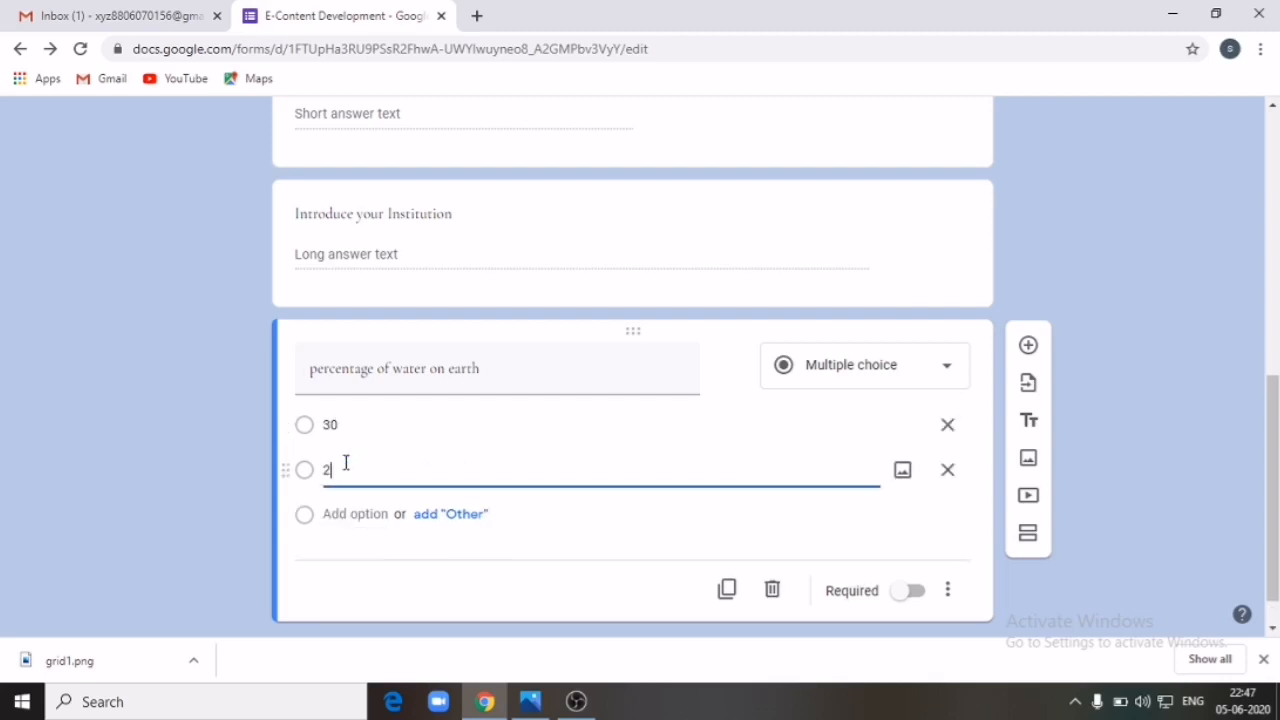
type("0")
left_click(354, 517)
type("71")
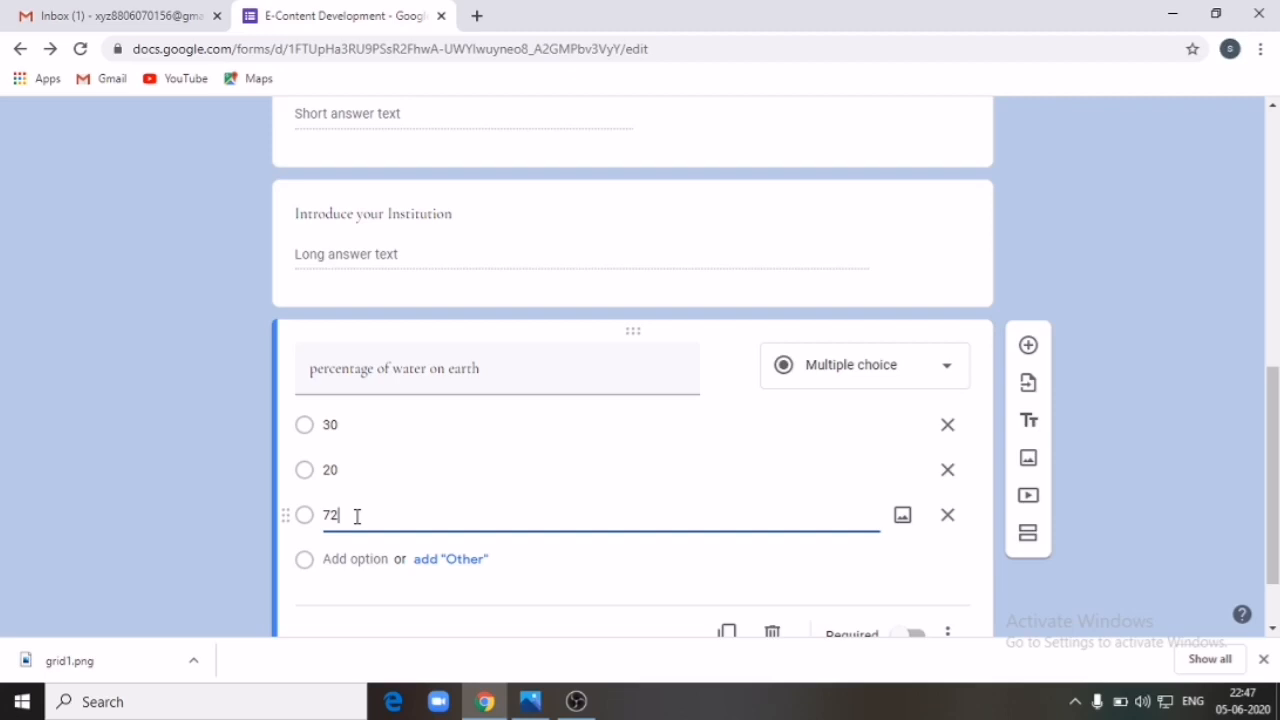
left_click(366, 558)
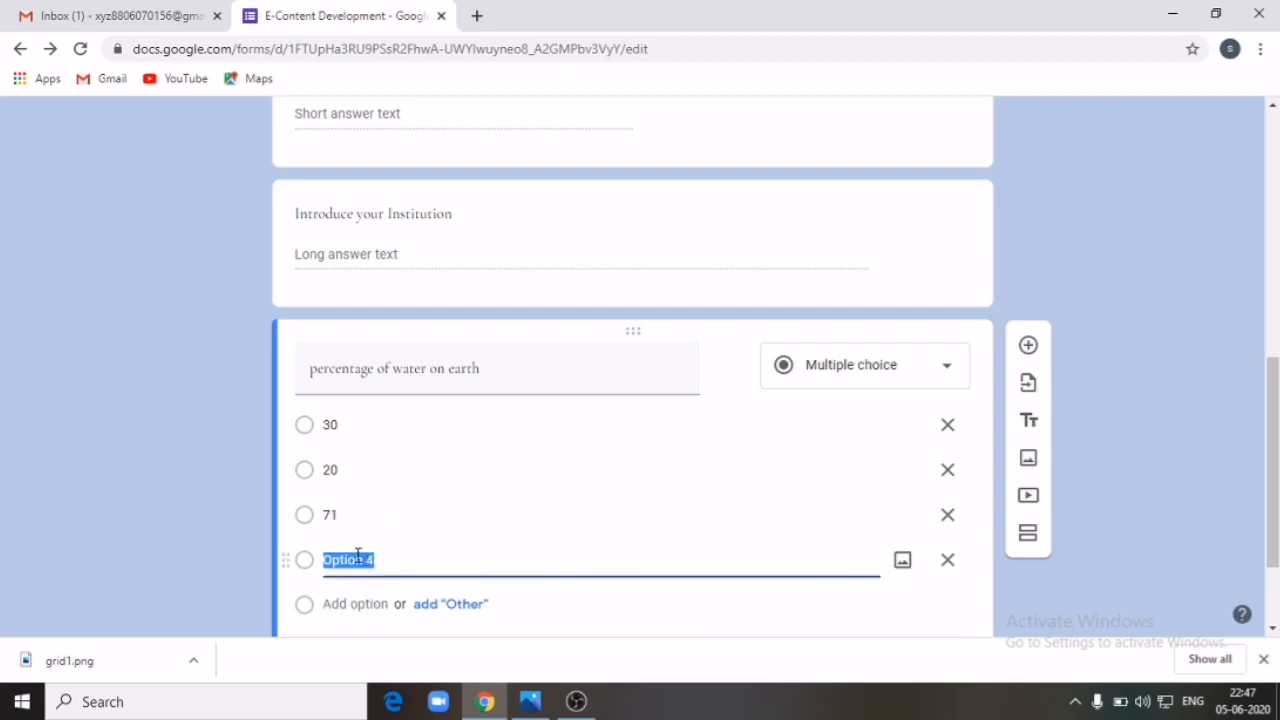
type("100")
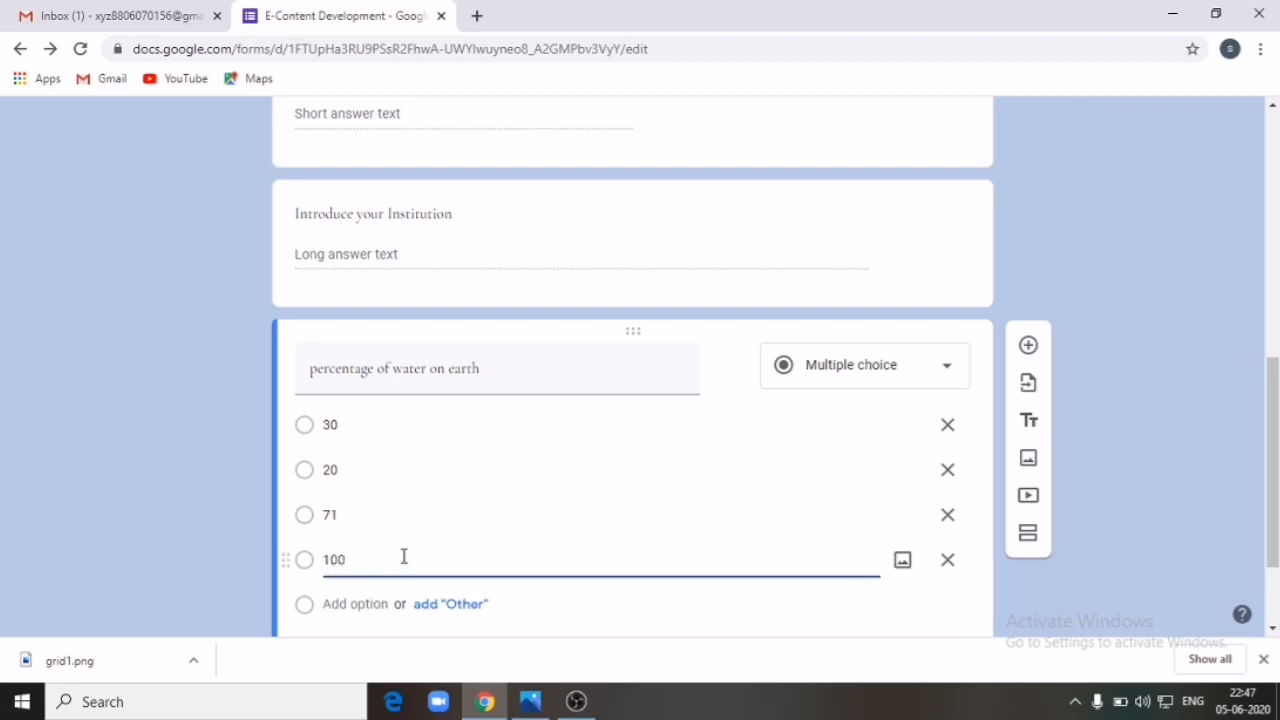
scroll(410, 556, "down", 1)
scroll(431, 553, "down", 1)
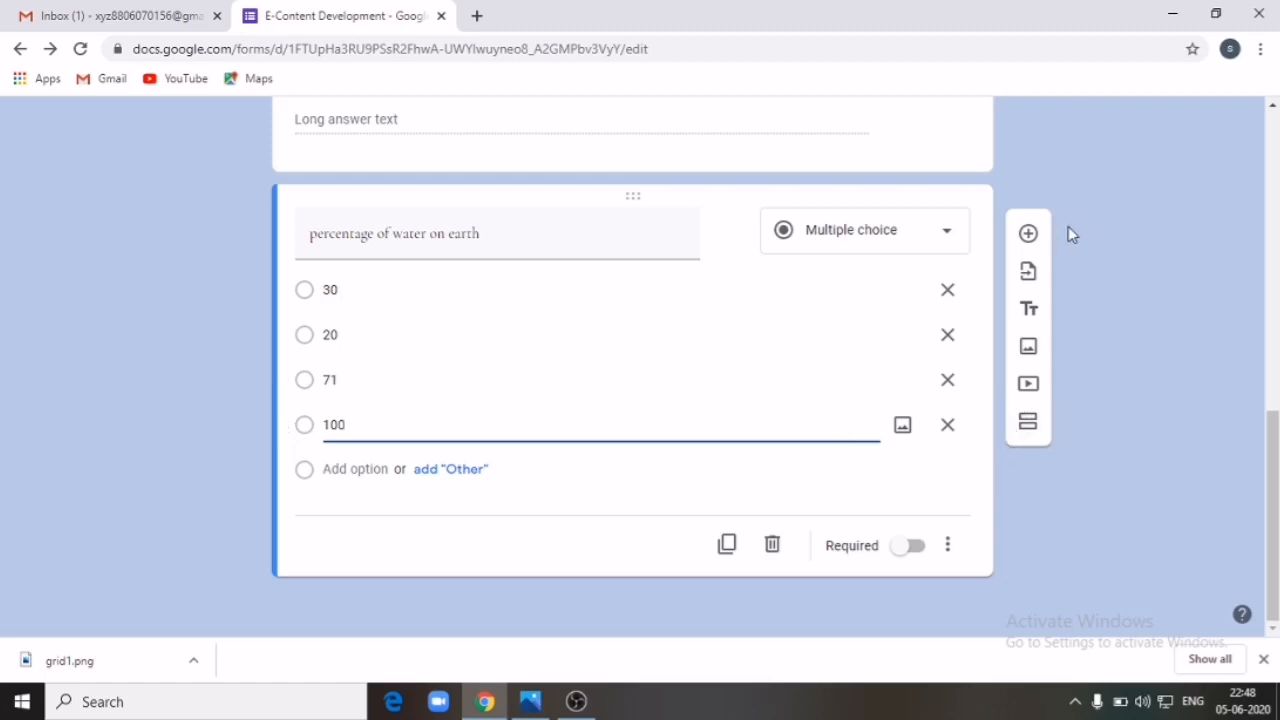
left_click(1030, 236)
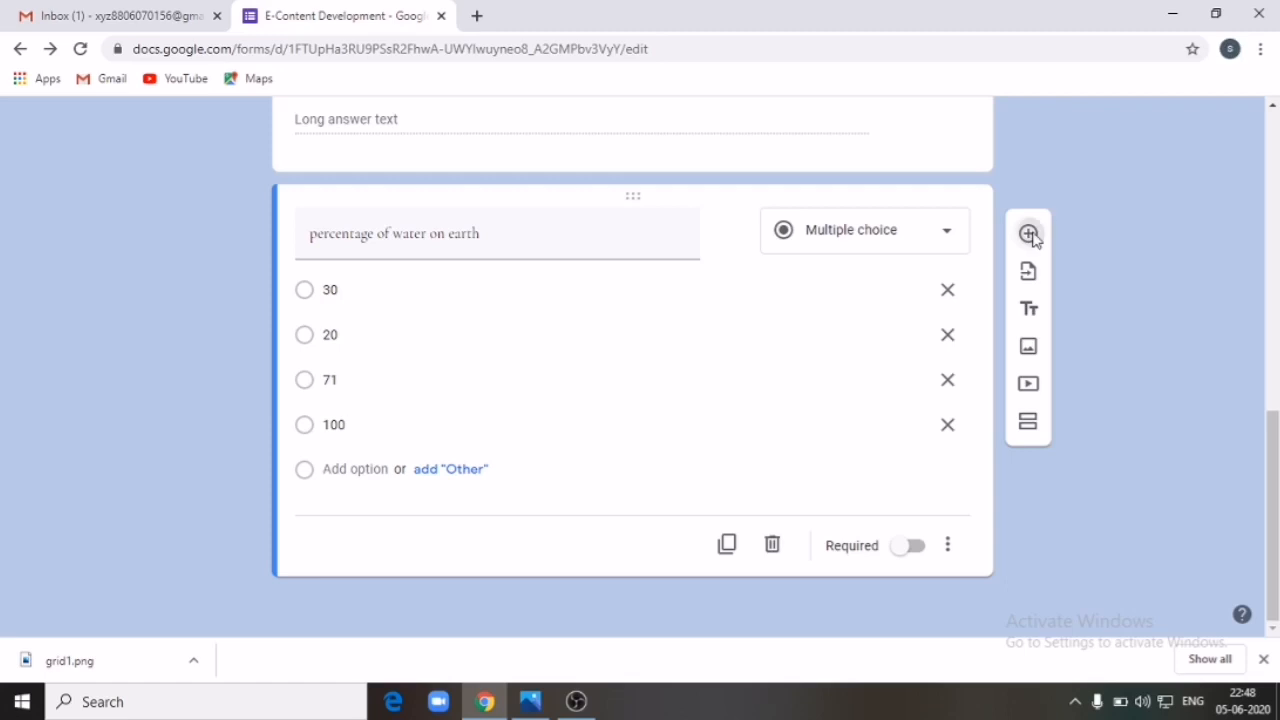
Step: Make the new question a Dropdown titled 'Your Class'
left_click(952, 372)
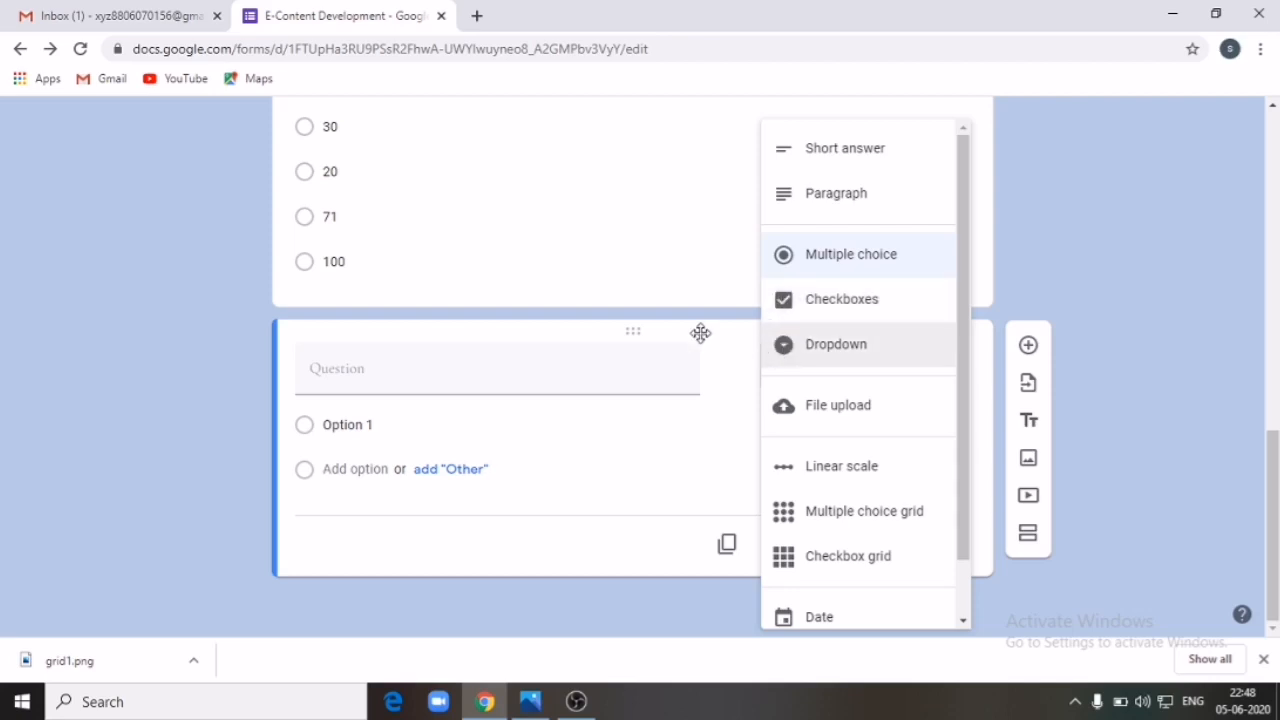
left_click(831, 350)
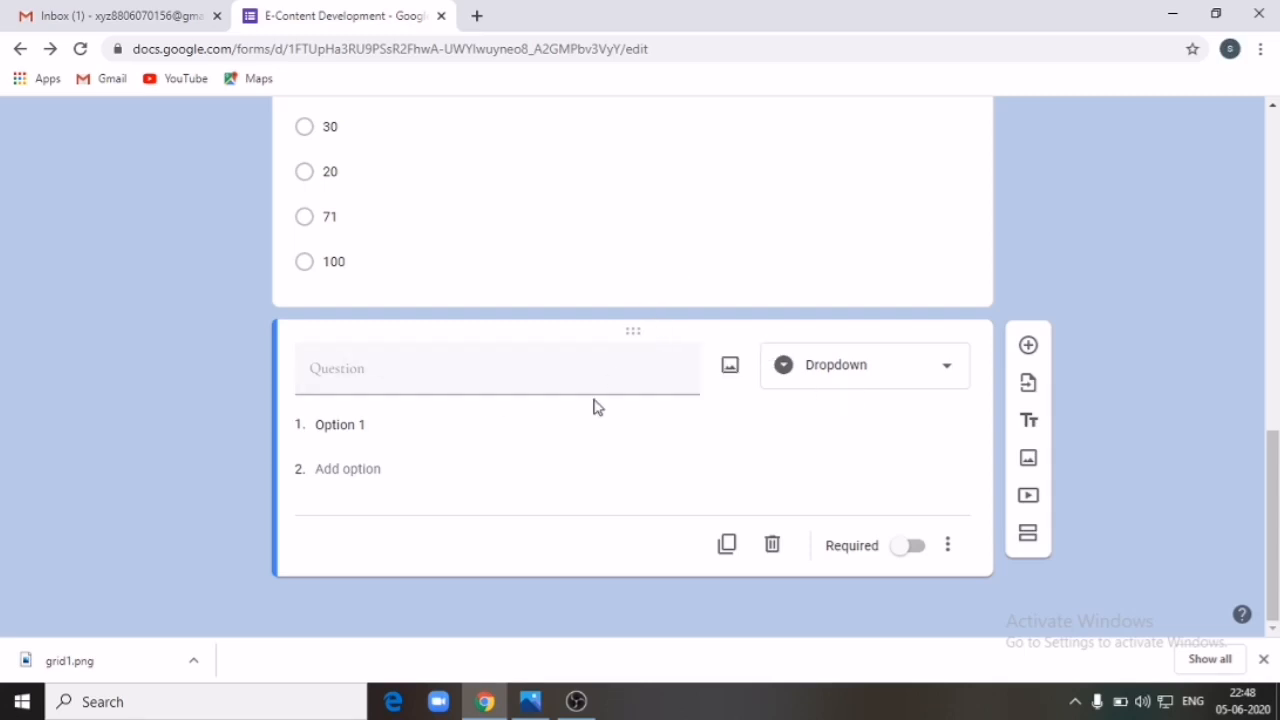
left_click(583, 365)
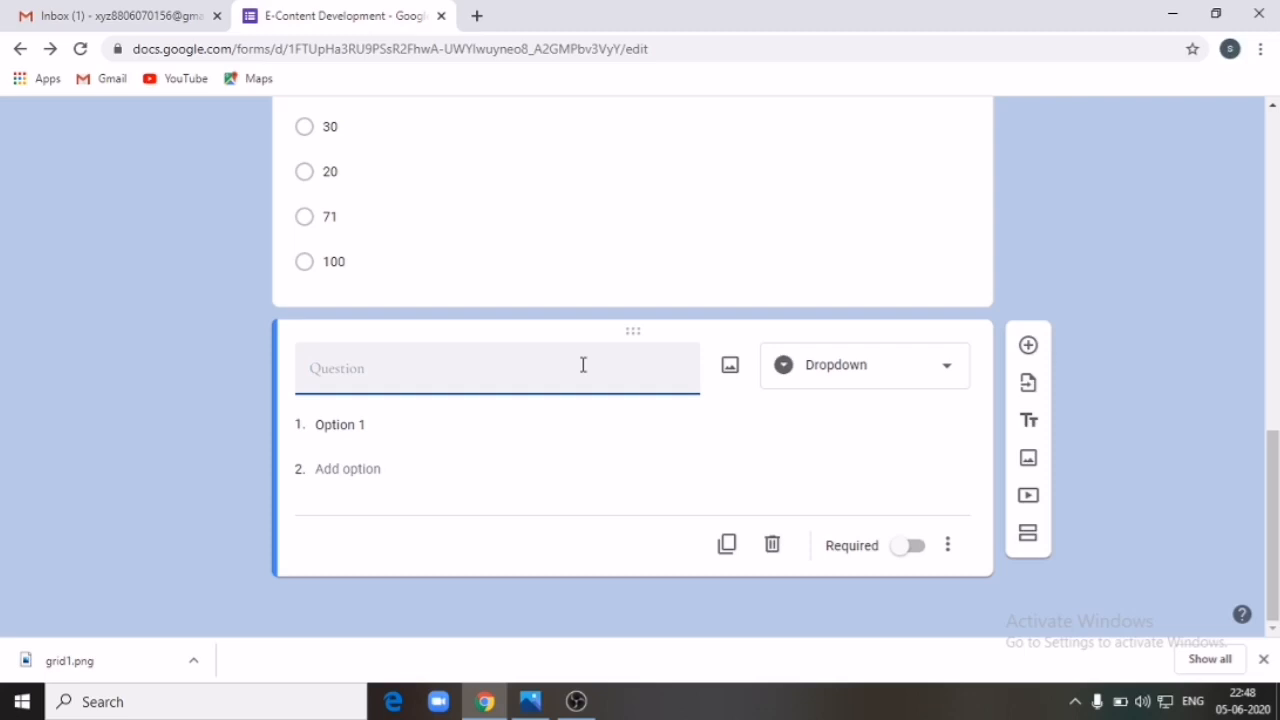
type("You")
Step: Enter the dropdown options Class-1, Class-2, Class-3 and Class-4
left_click(391, 426)
type("Class-1")
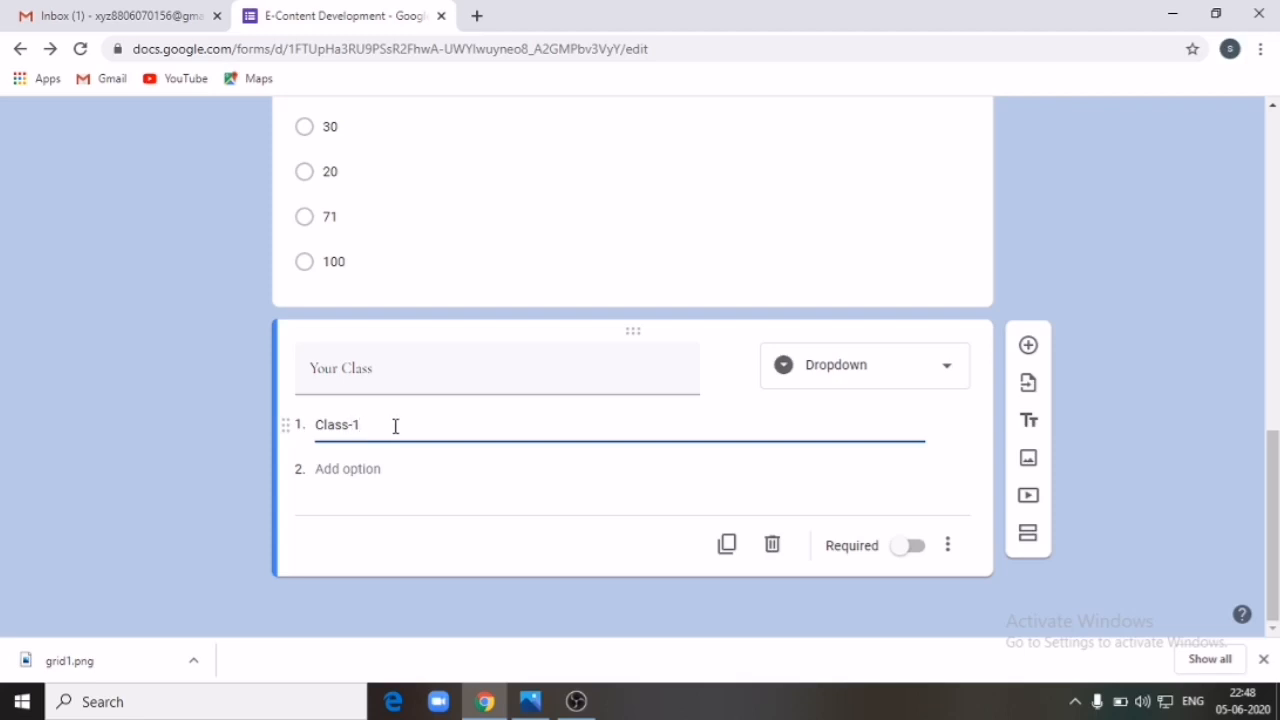
left_click(366, 467)
type("Class-2")
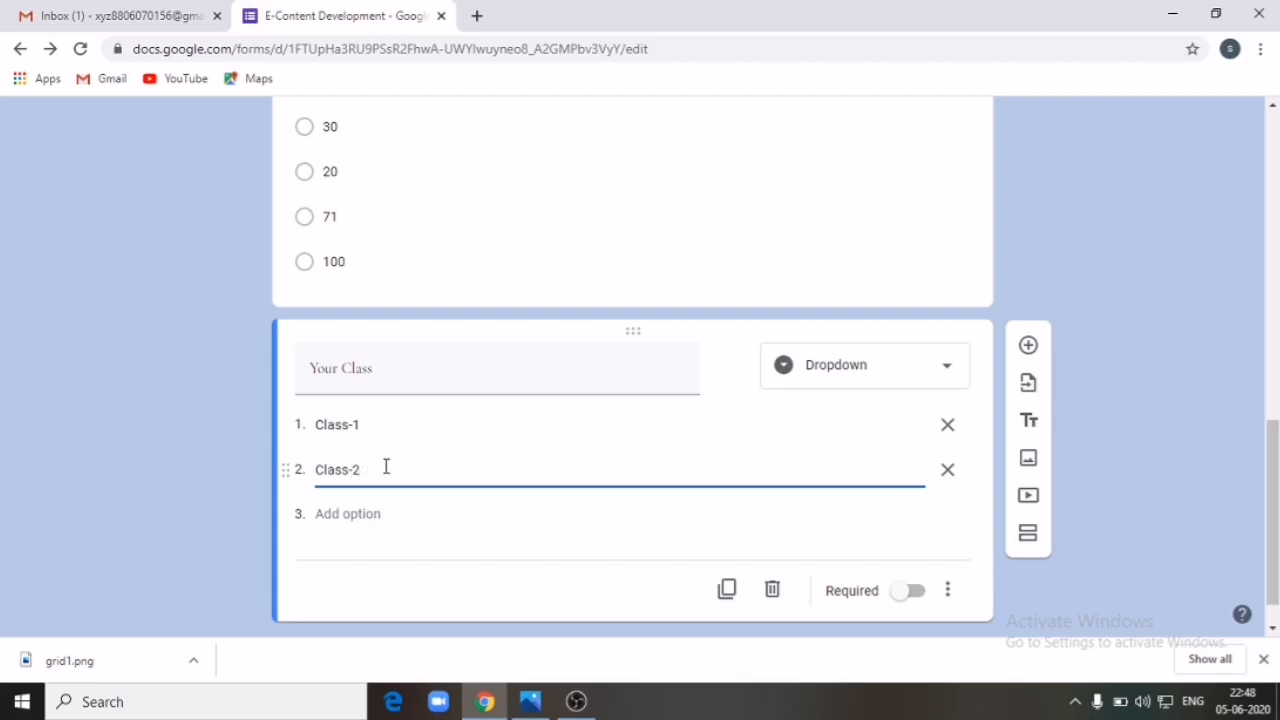
left_click(363, 514)
type("C")
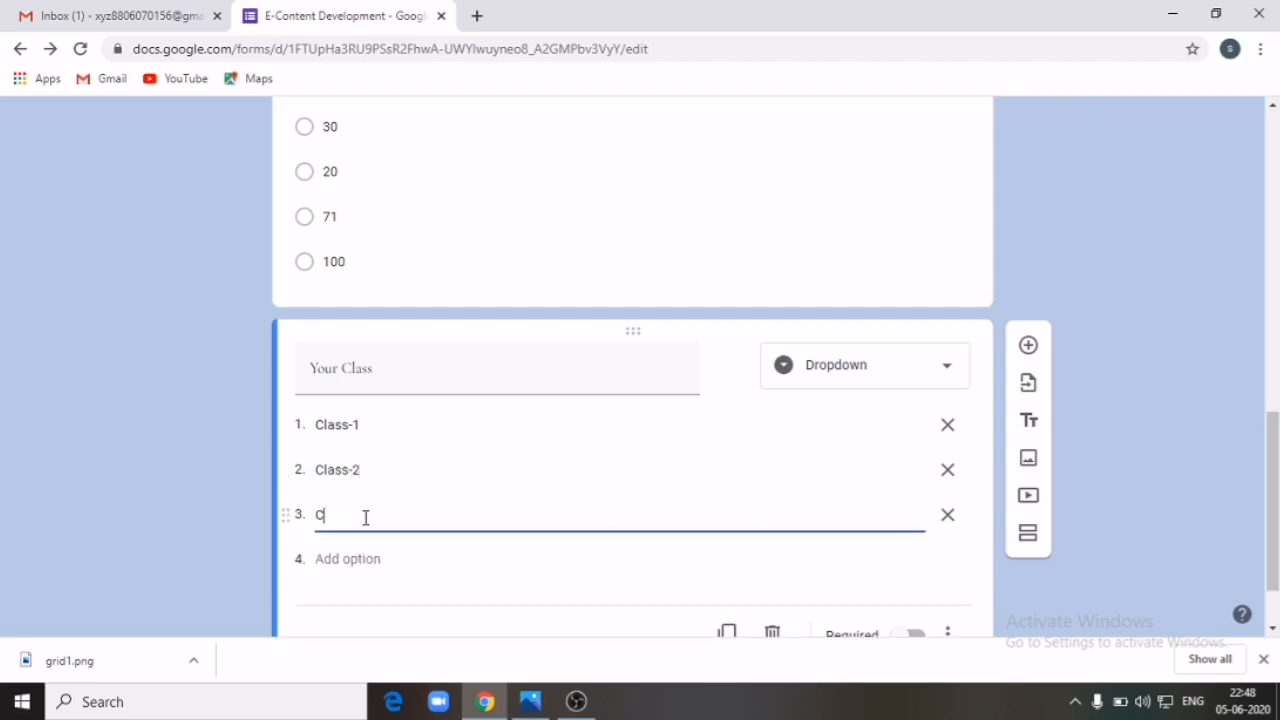
type("lass-3")
left_click(352, 558)
type("C")
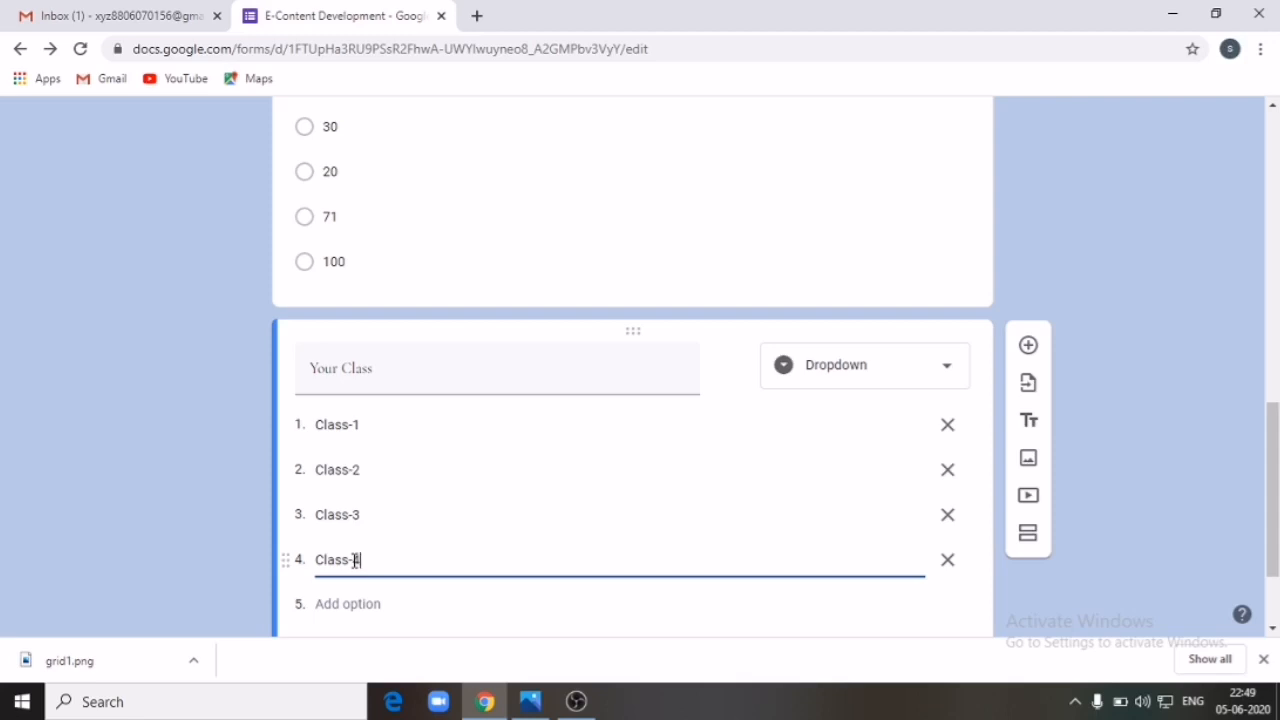
scroll(375, 556, "down", 2)
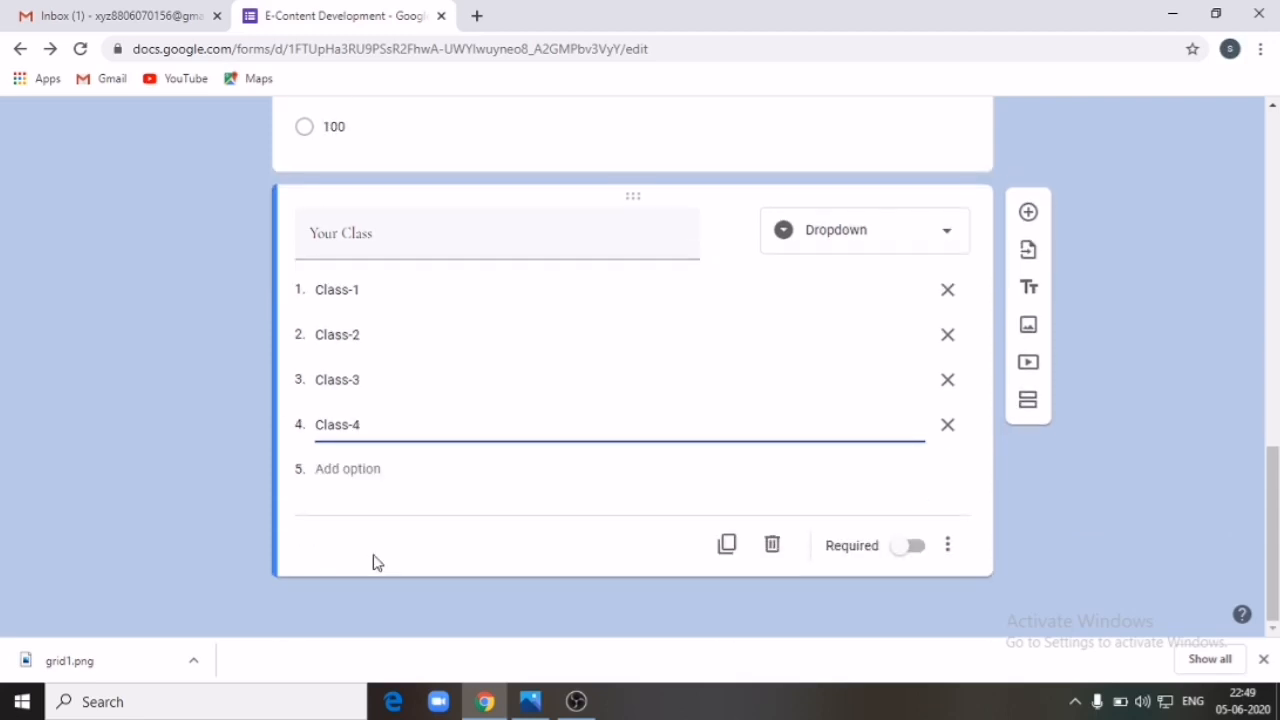
left_click(473, 532)
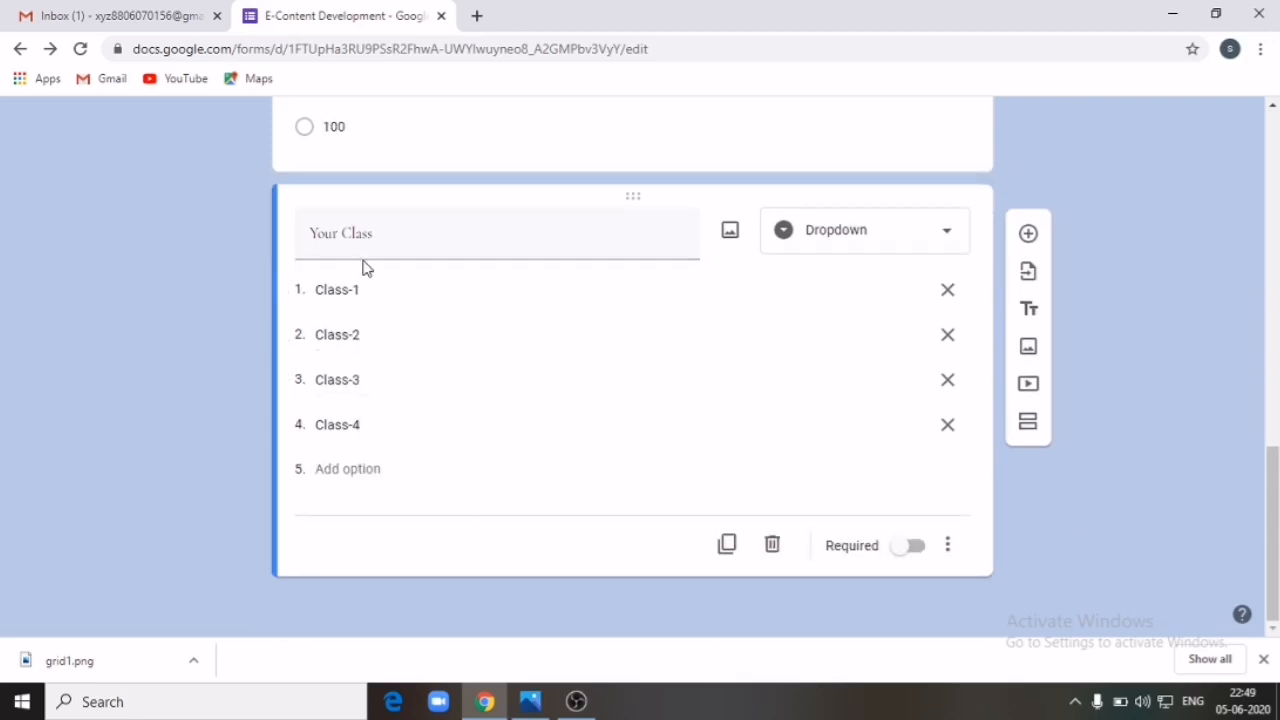
scroll(650, 335, "up", 10)
scroll(646, 390, "down", 10)
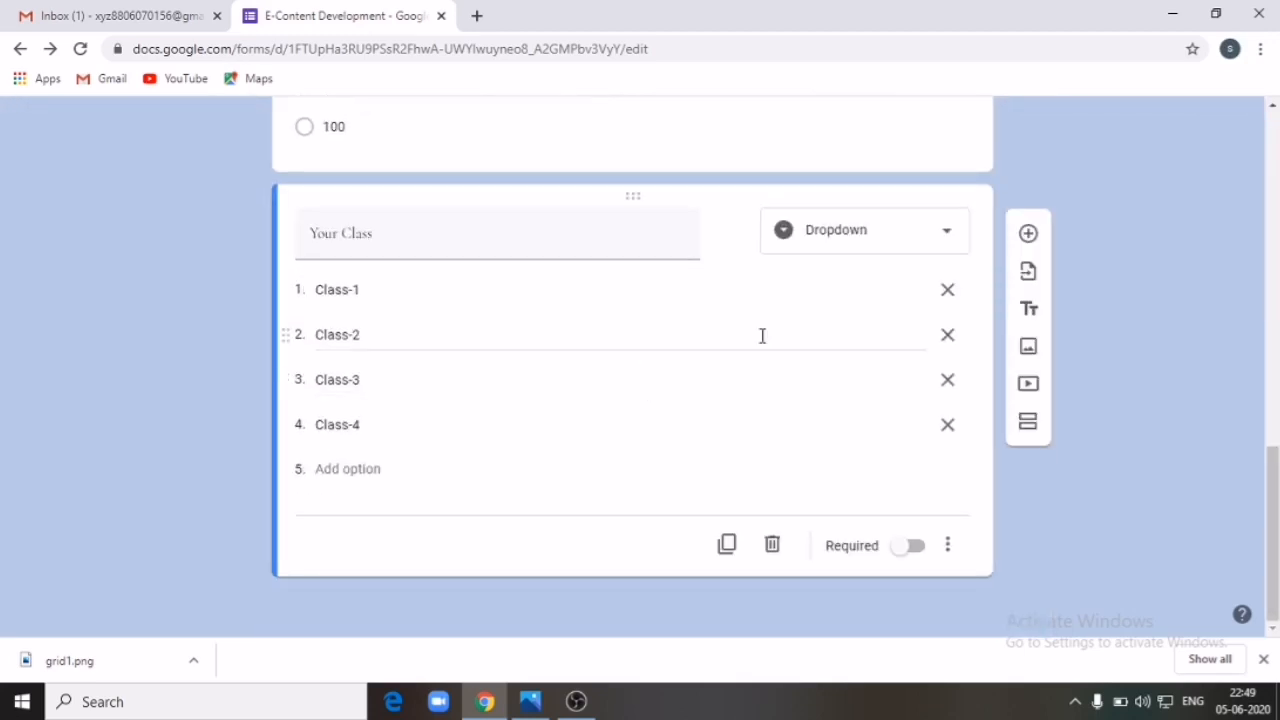
scroll(765, 333, "up", 10)
Step: Preview the form as a respondent and check the Your Class dropdown's four choices
left_click(998, 132)
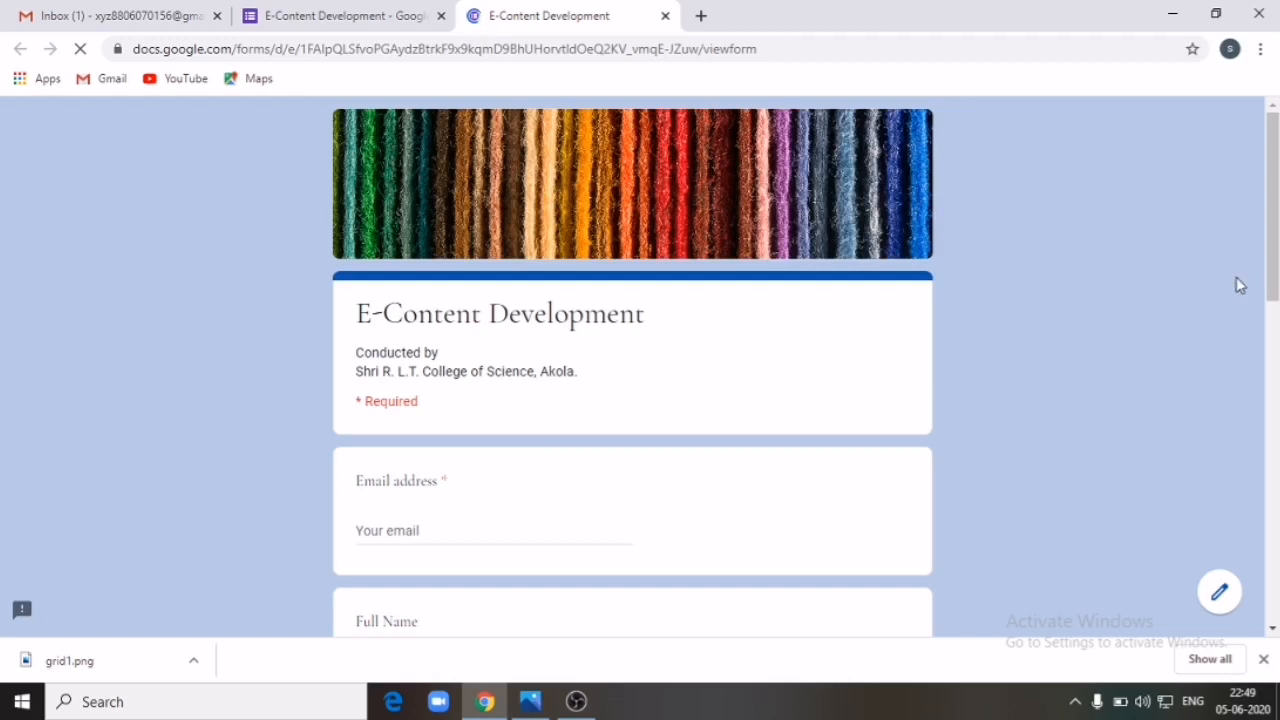
scroll(1233, 295, "down", 5)
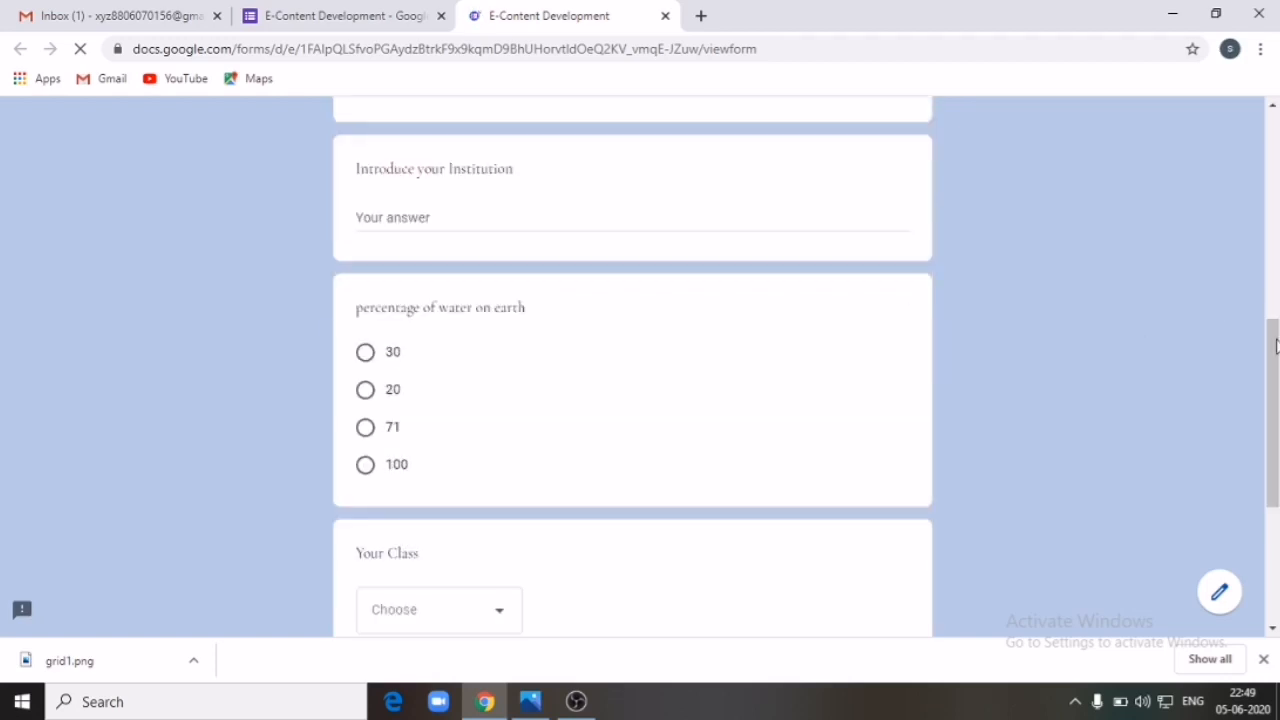
scroll(1270, 340, "up", 1)
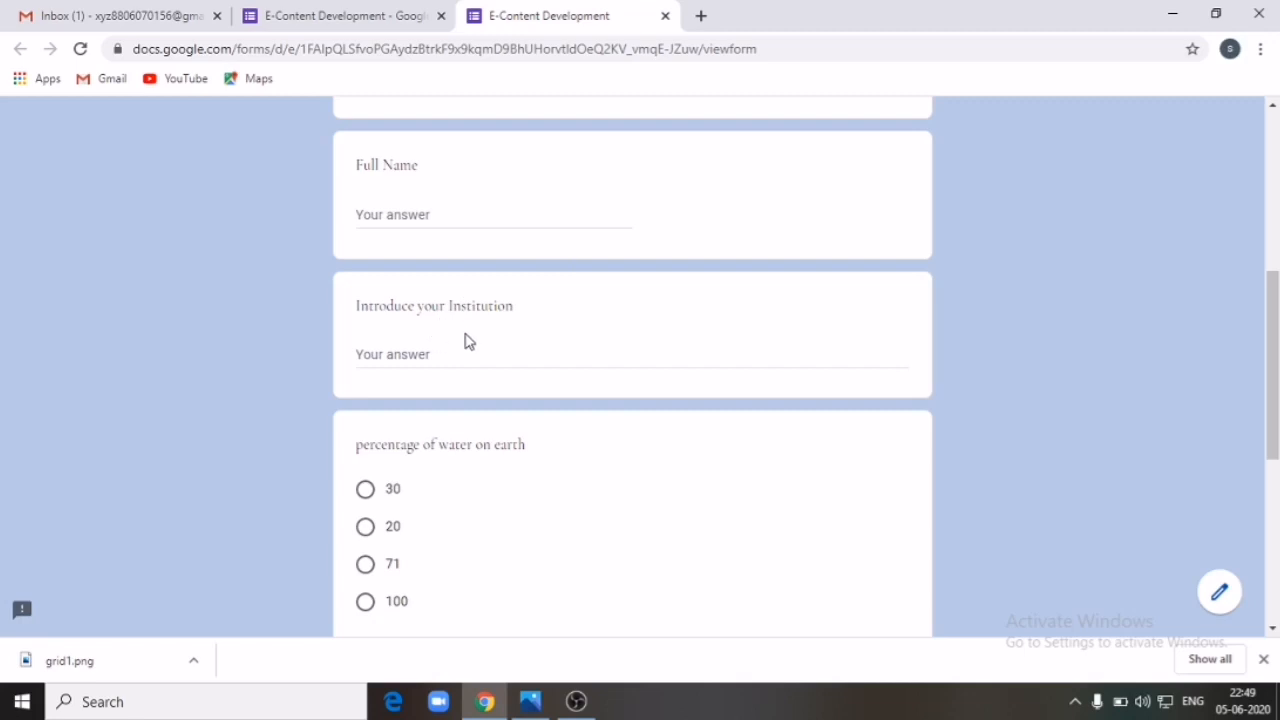
left_click_drag(1270, 372, 1275, 476)
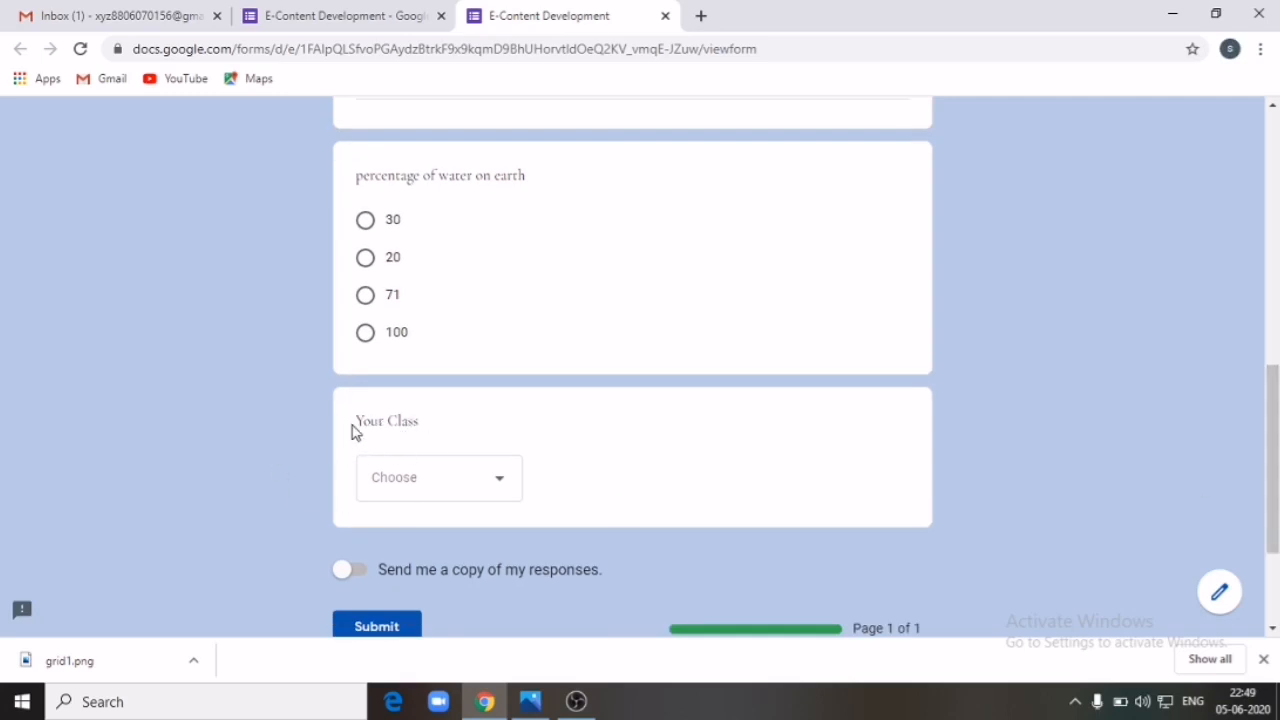
left_click(503, 488)
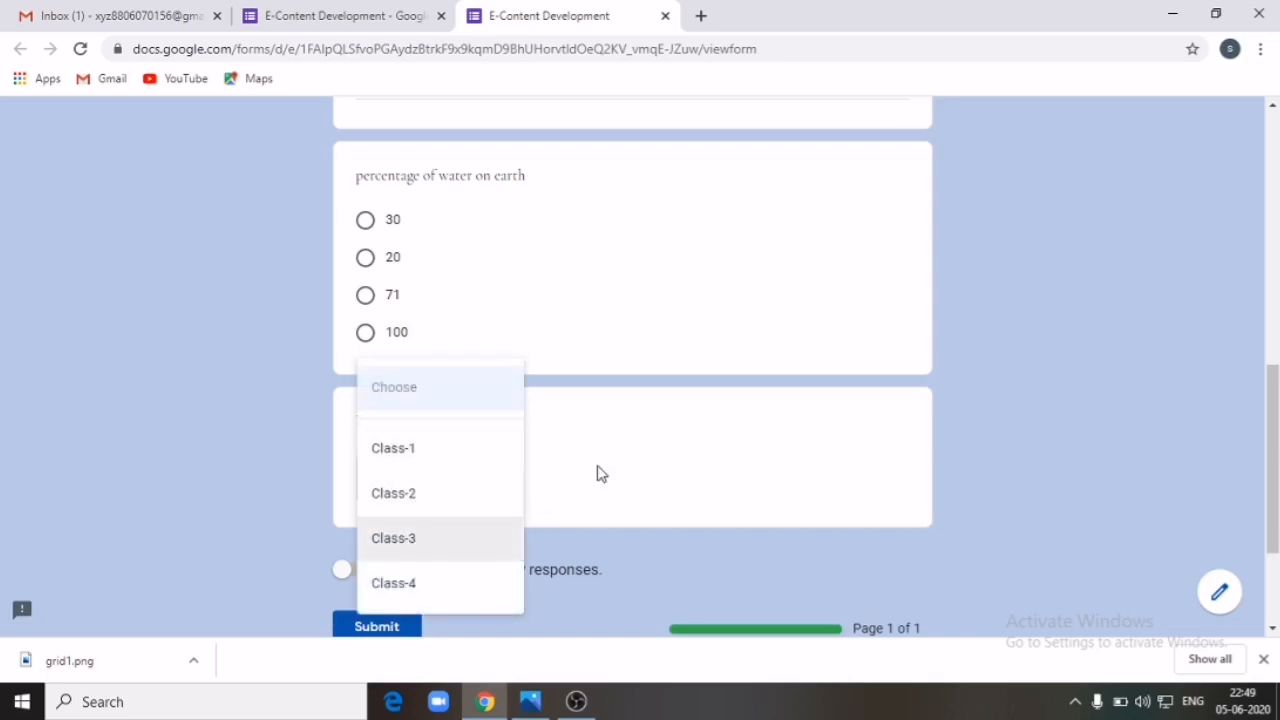
left_click(507, 450)
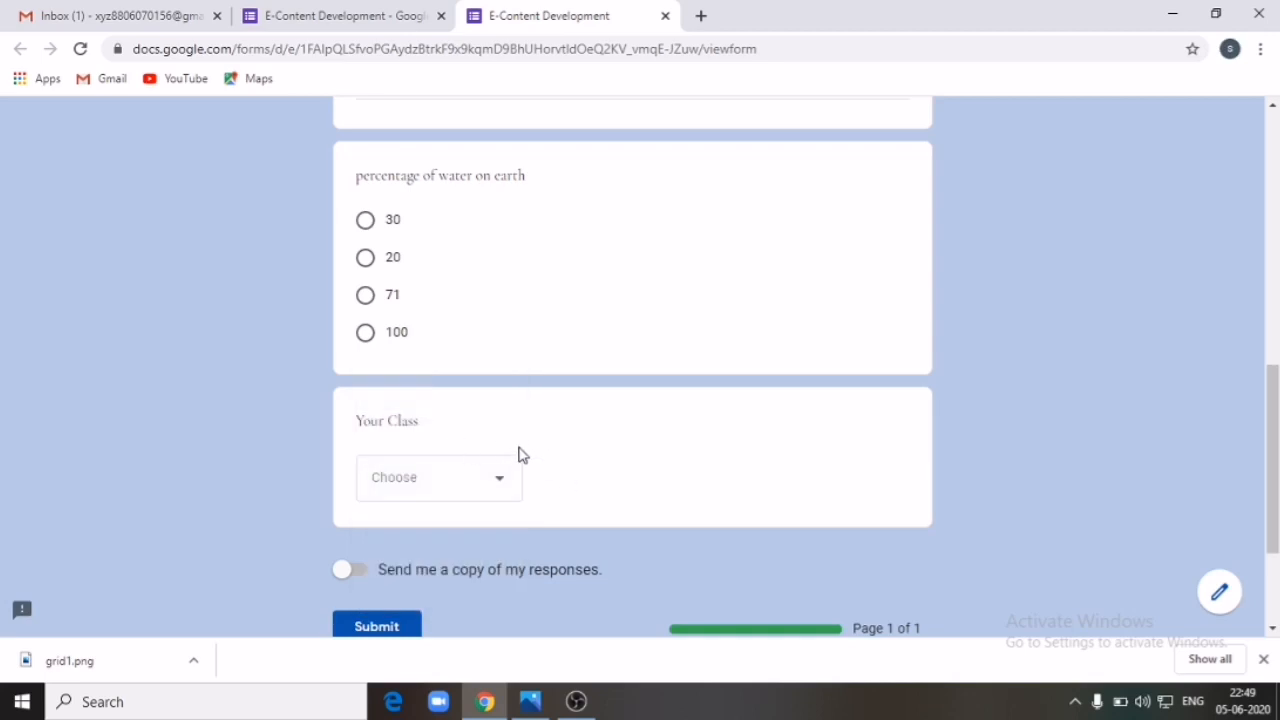
Step: Close the preview and confirm Your Class remains a Dropdown question in the editor
left_click(665, 16)
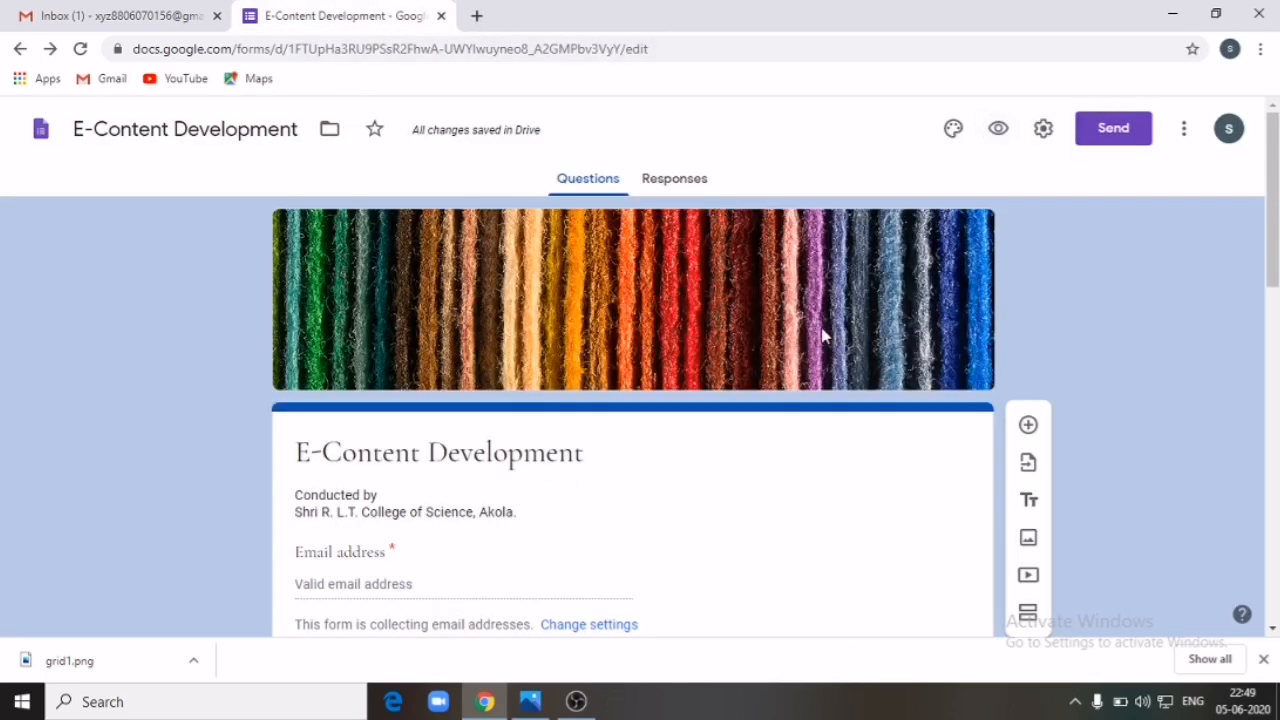
scroll(851, 374, "down", 15)
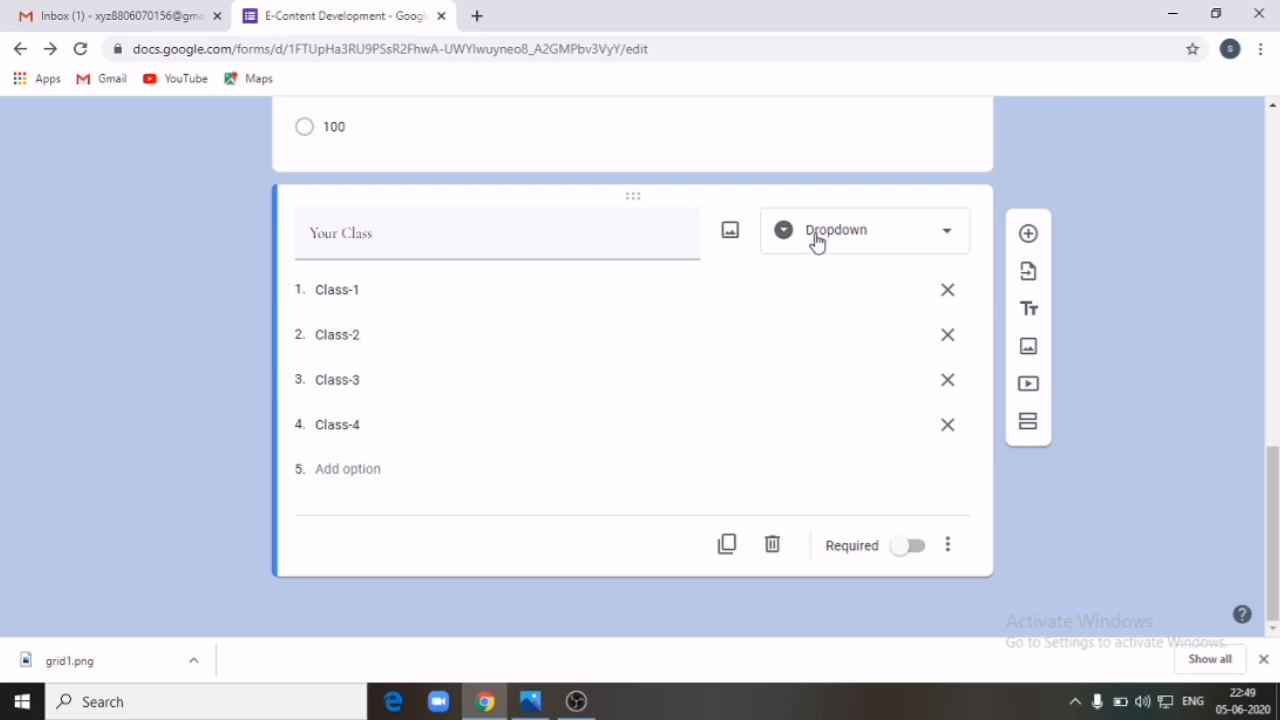
left_click(952, 240)
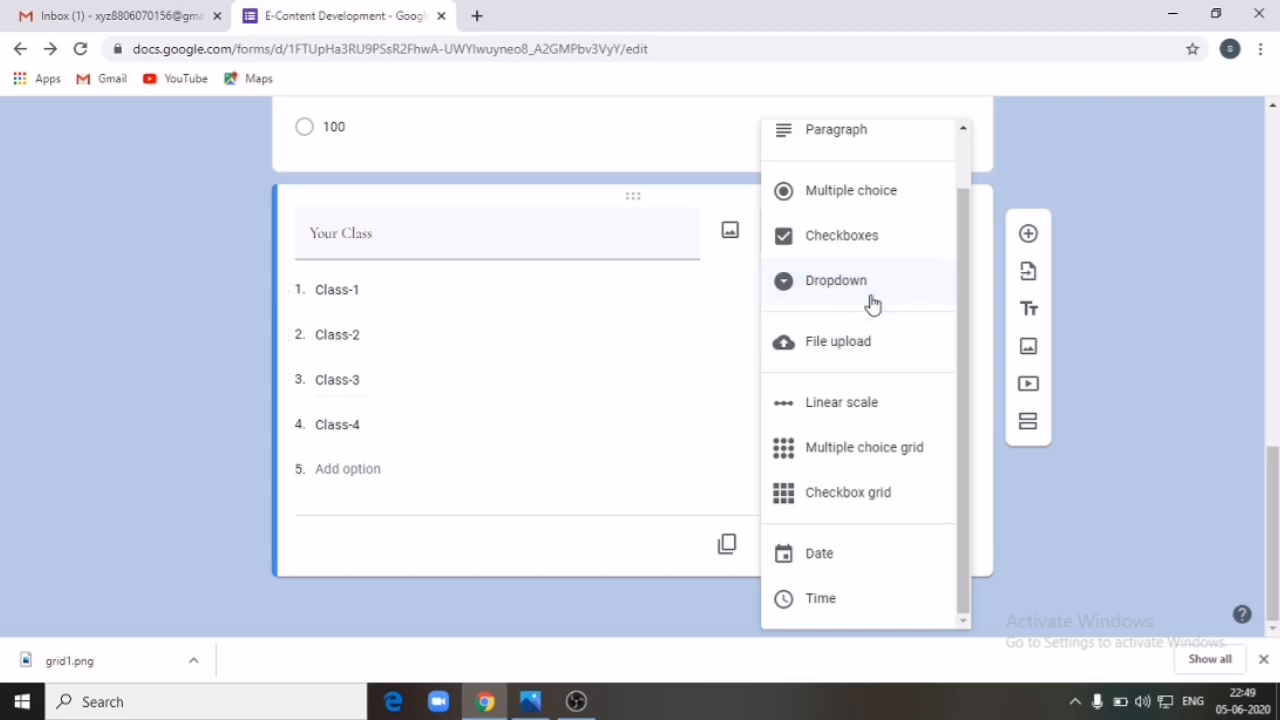
left_click(1046, 480)
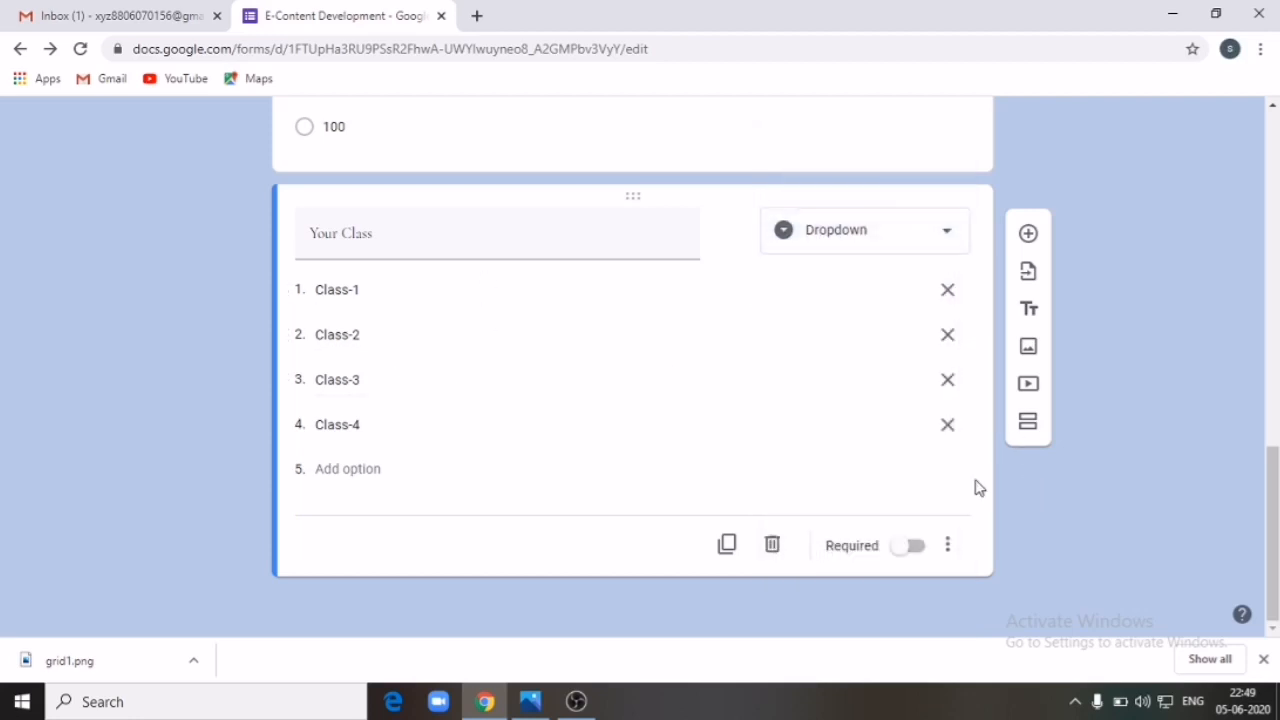
Step: Add a File upload question below Your Class
left_click(1029, 236)
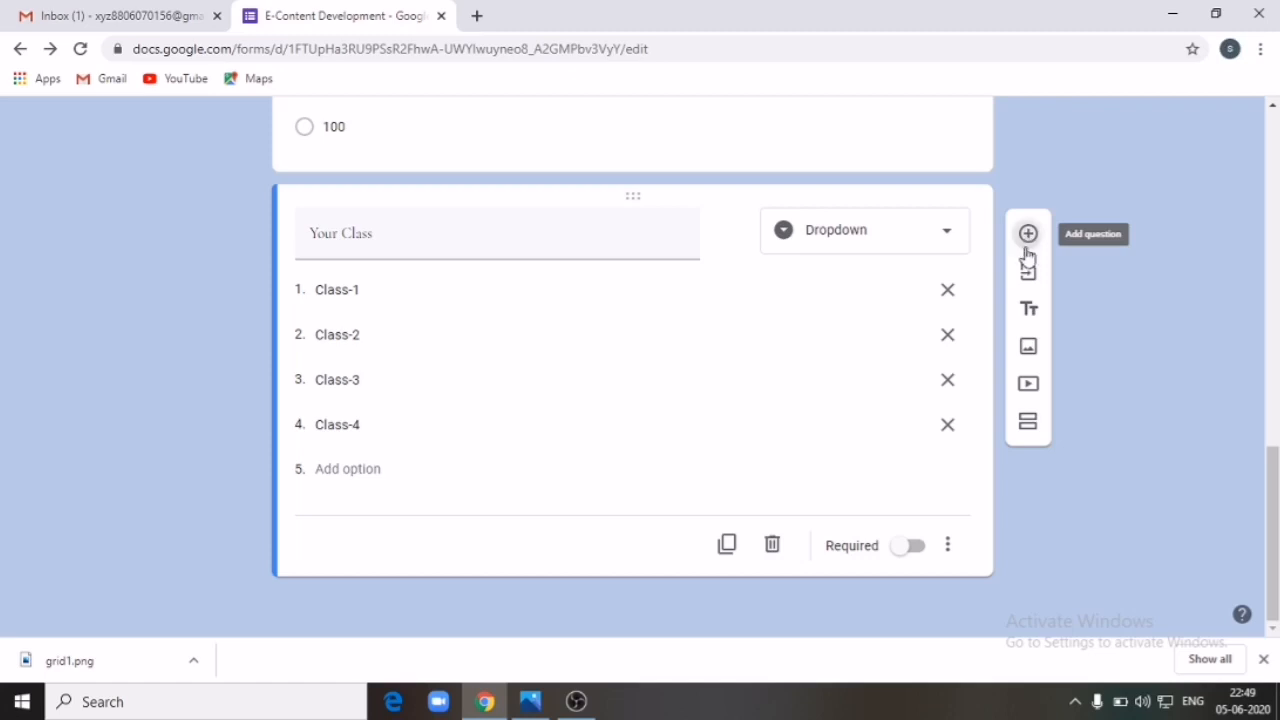
left_click(948, 370)
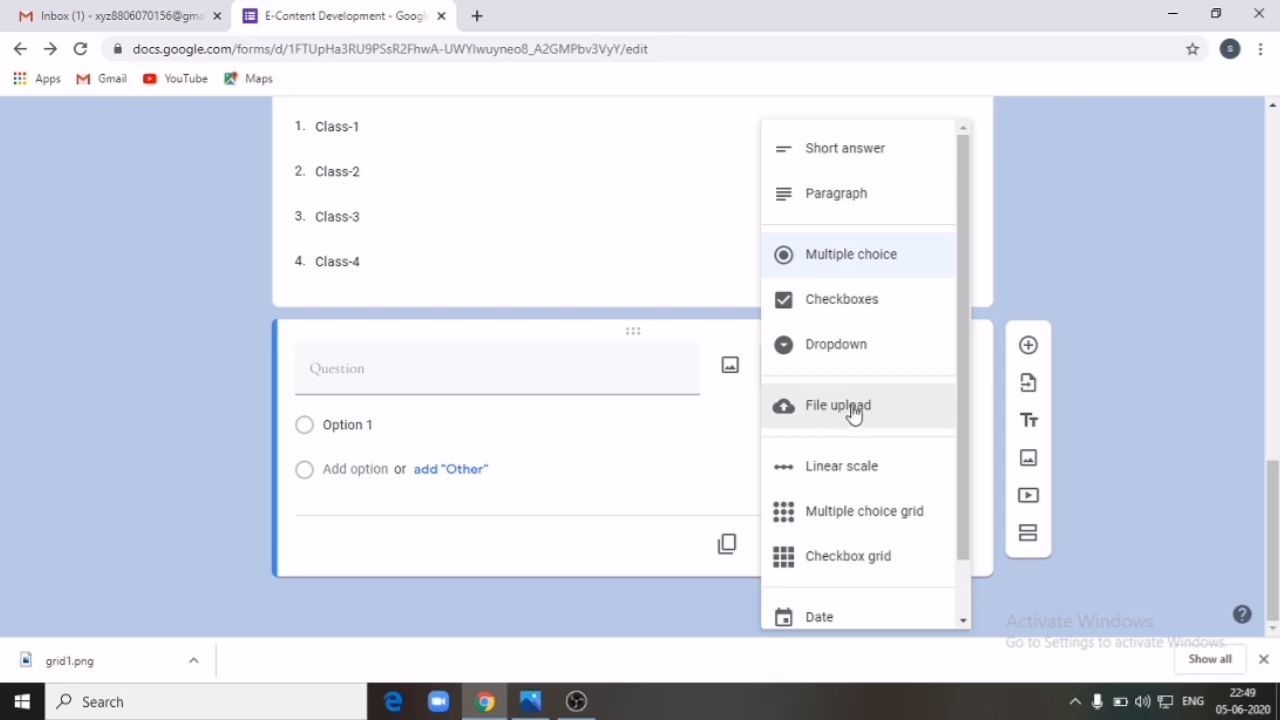
left_click(850, 412)
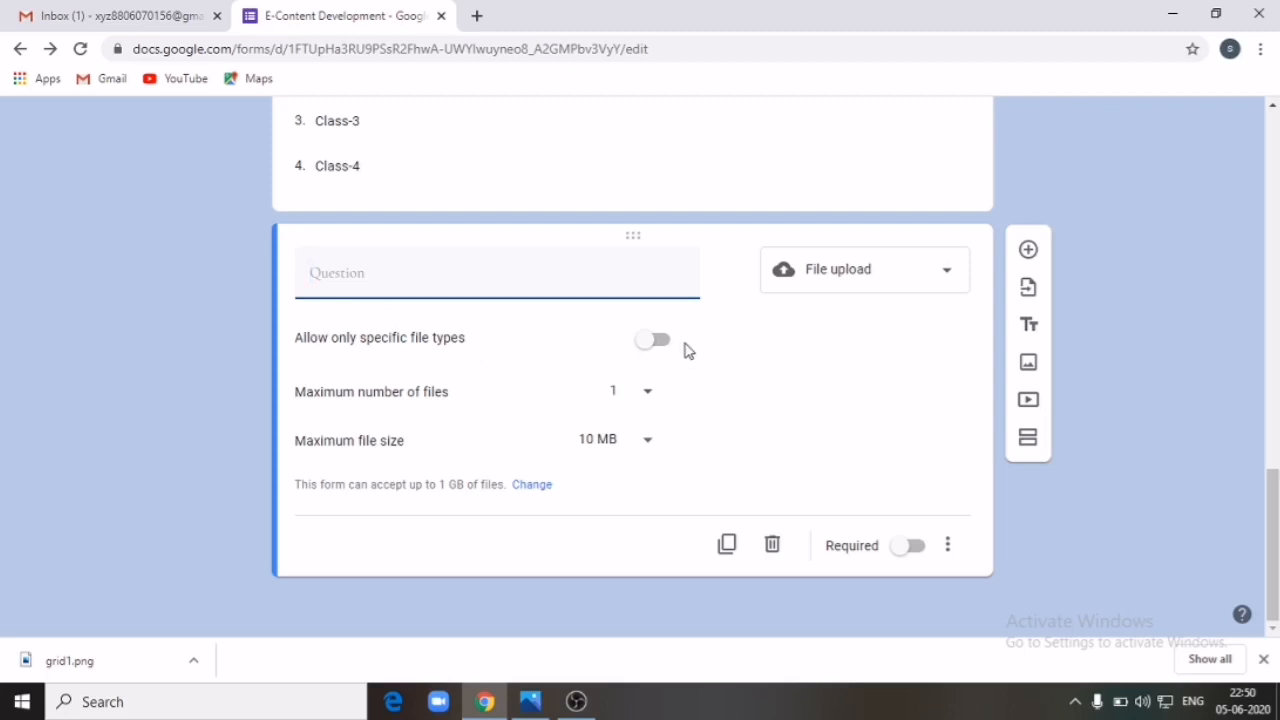
Step: Allow only PDF uploads and title the question 'Submit Your Assignment in PDF form'
left_click(652, 341)
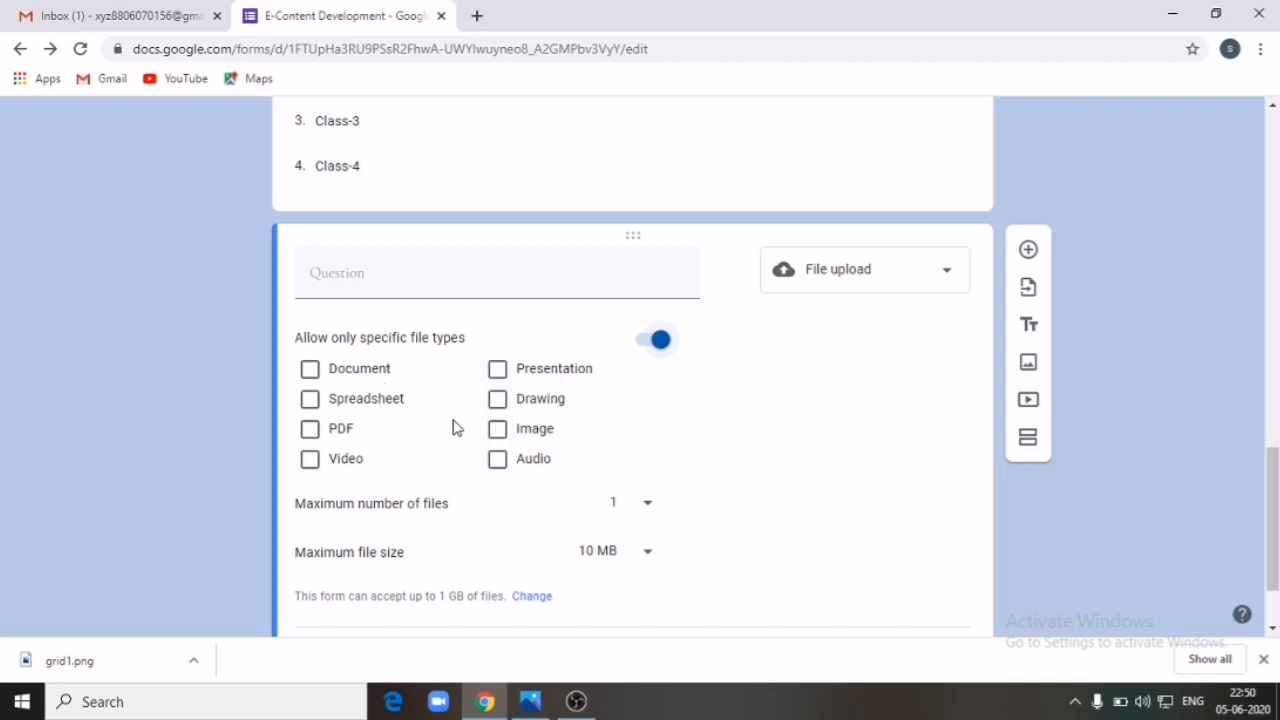
left_click(311, 432)
left_click(389, 272)
type("Submit Your")
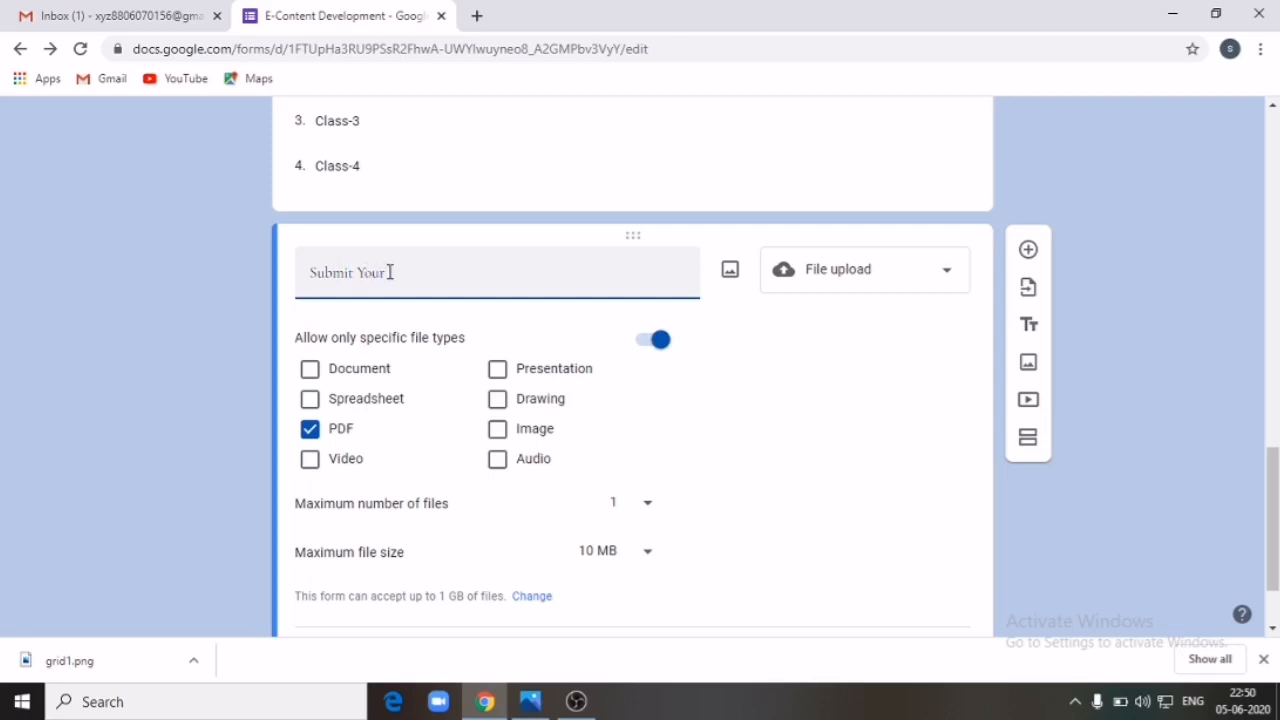
type("Assignment in PDF form")
scroll(1275, 490, "down", 2)
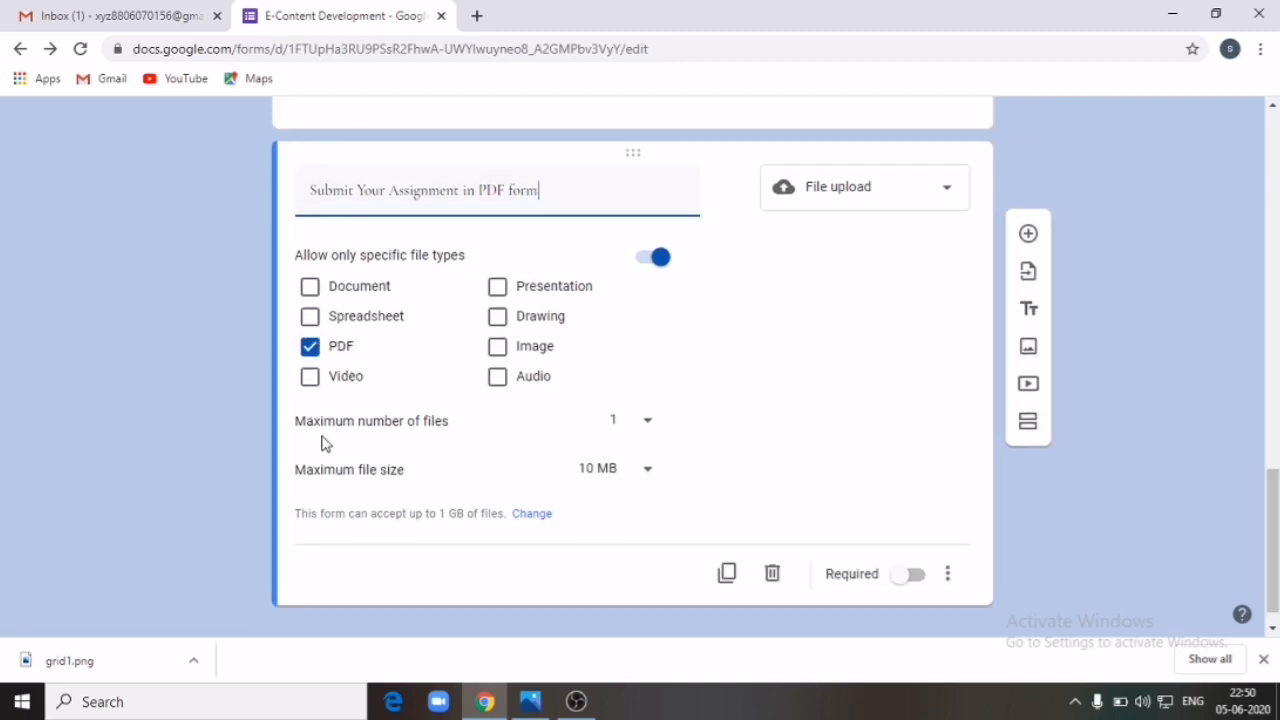
Step: Keep the upload limits at 1 file and a 10 MB maximum size
left_click(647, 426)
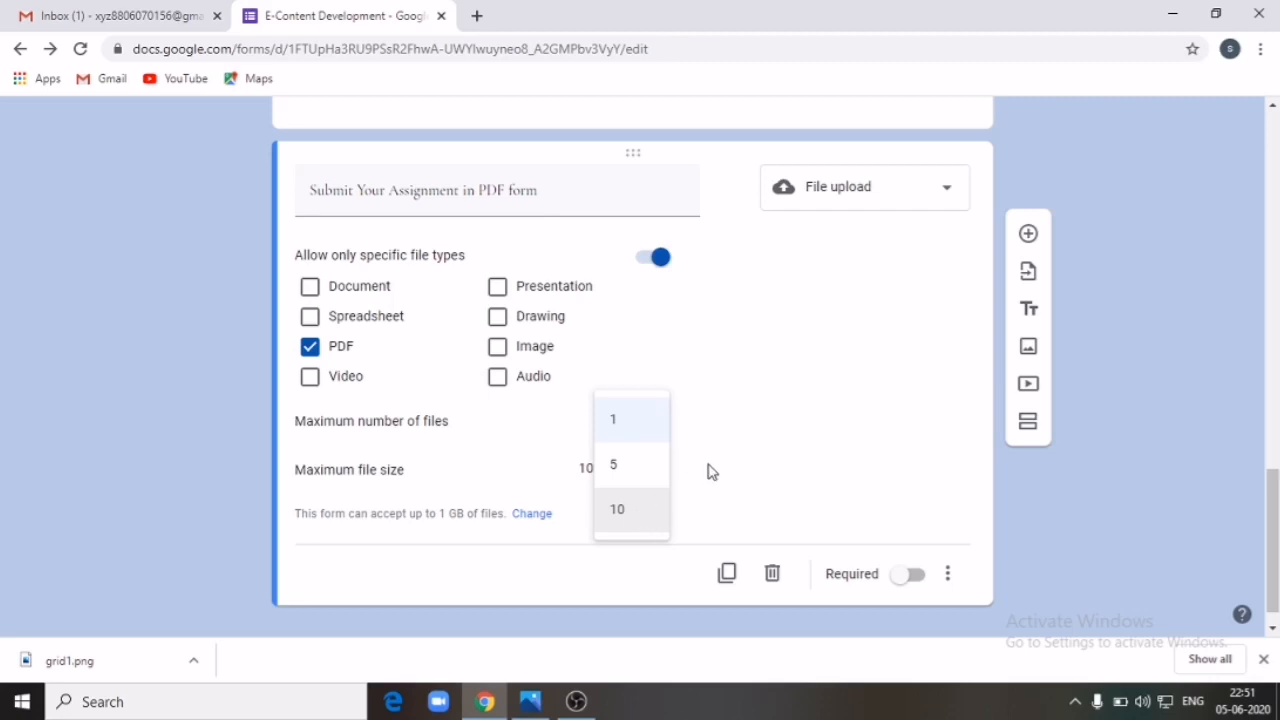
left_click(751, 460)
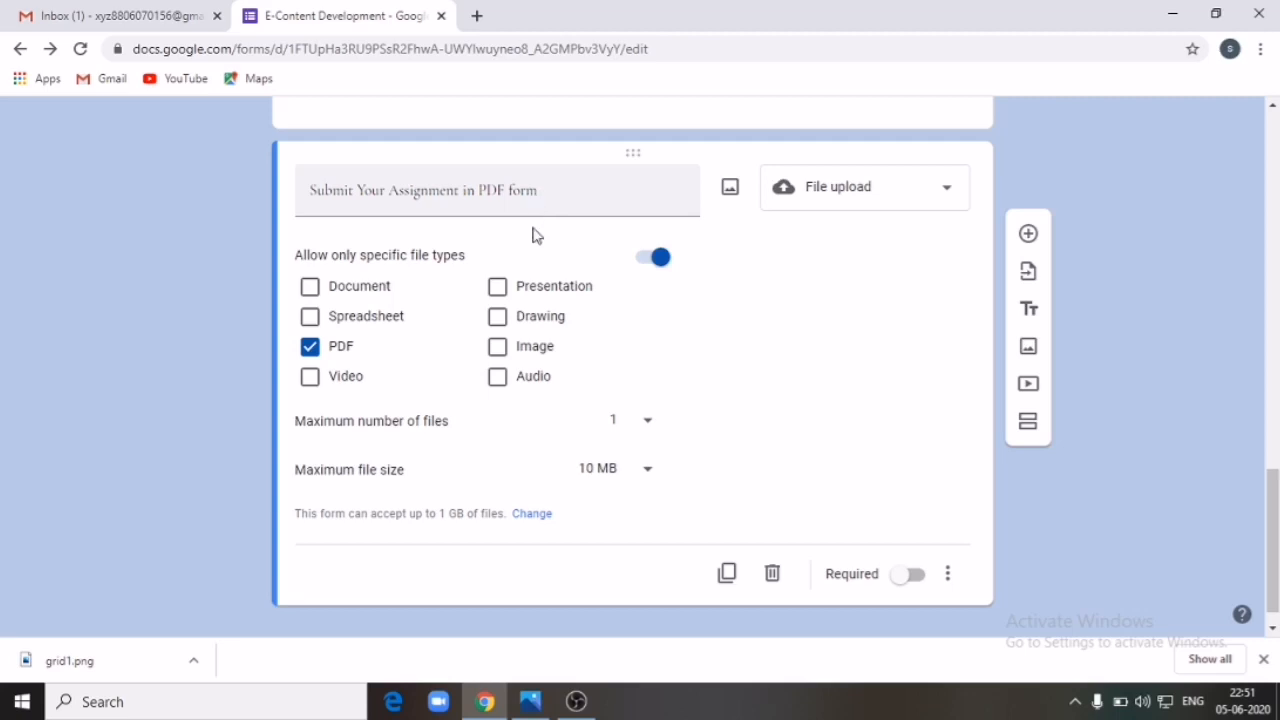
left_click(647, 472)
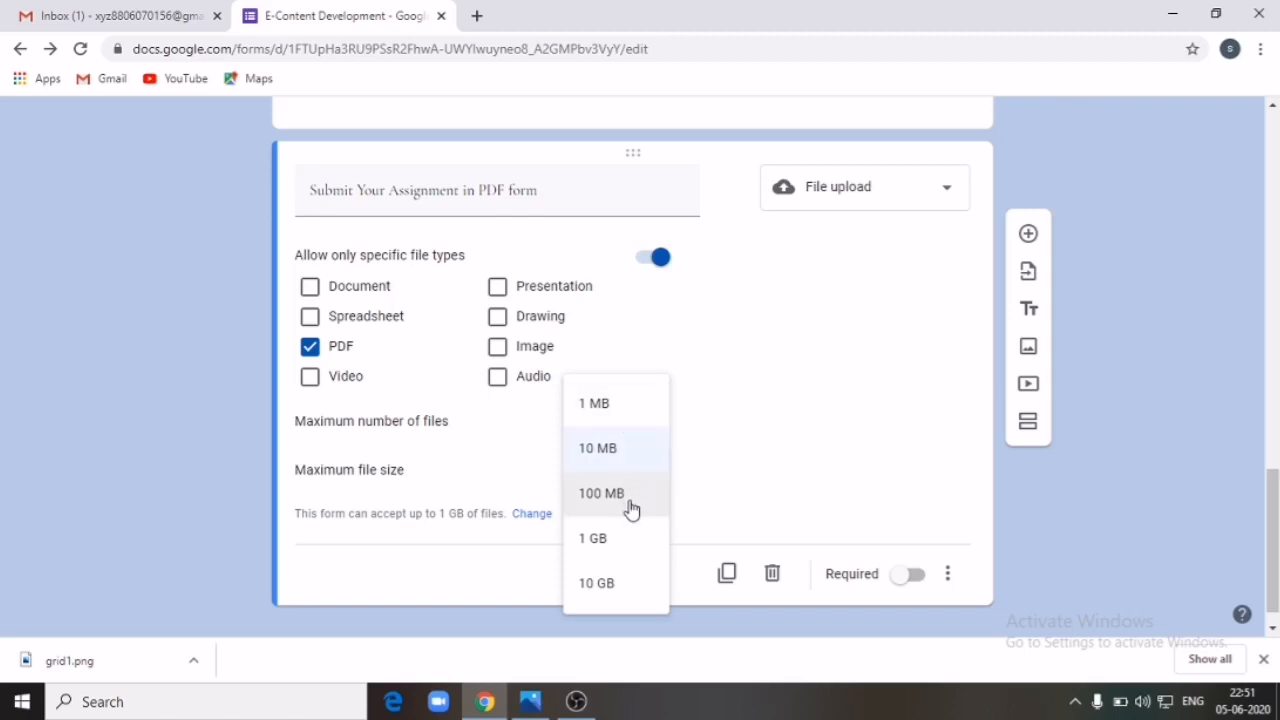
left_click(759, 516)
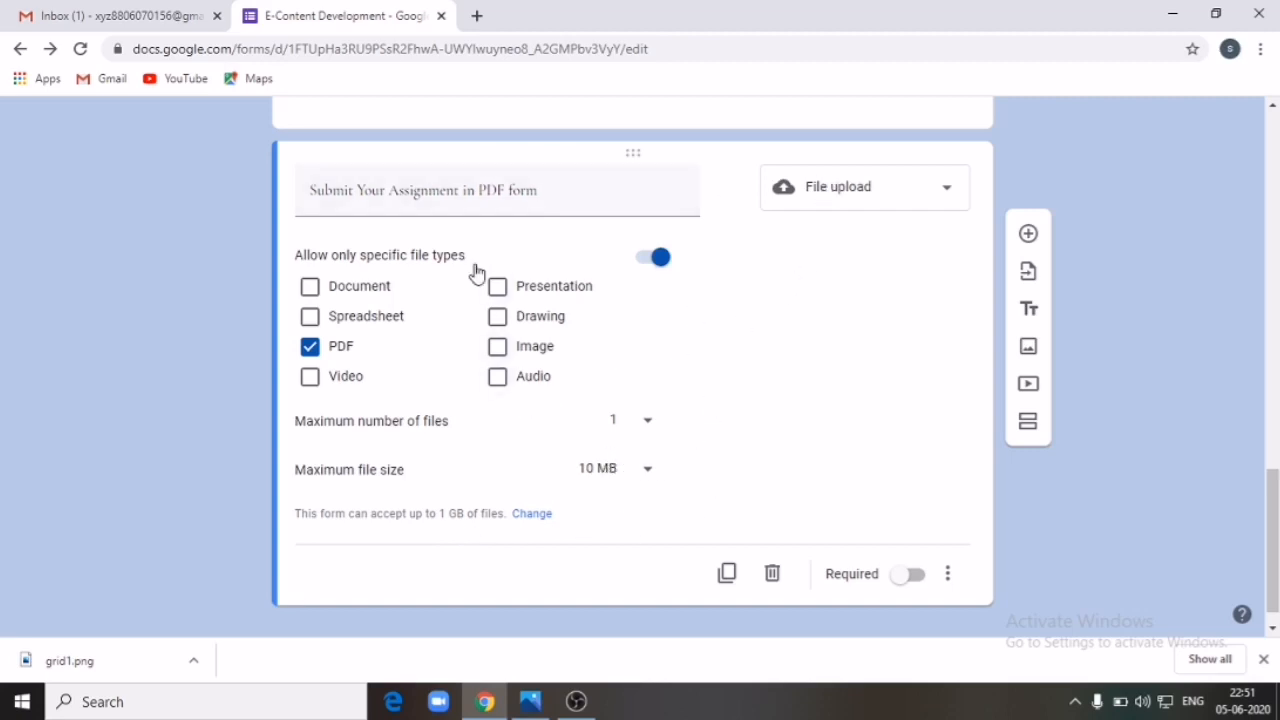
Step: Review the question types, leaving the question as File upload
left_click(950, 190)
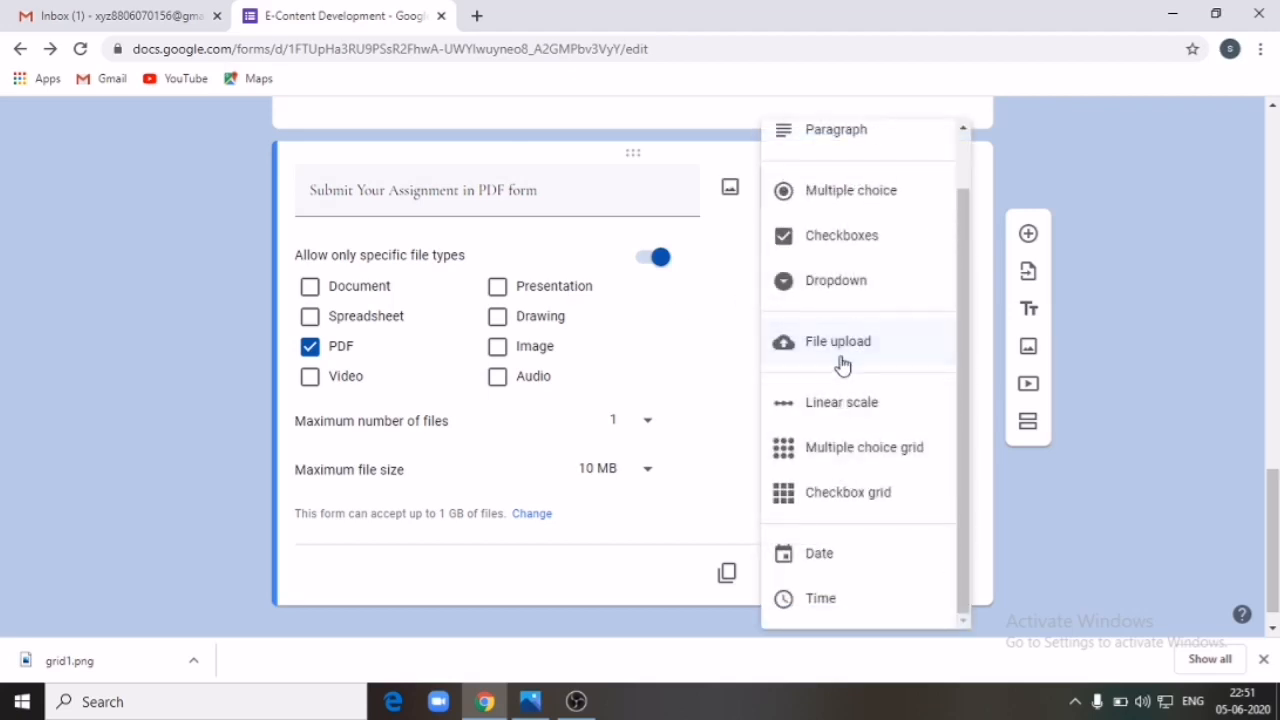
left_click(1165, 423)
left_click_drag(1273, 487, 1272, 106)
left_click(997, 126)
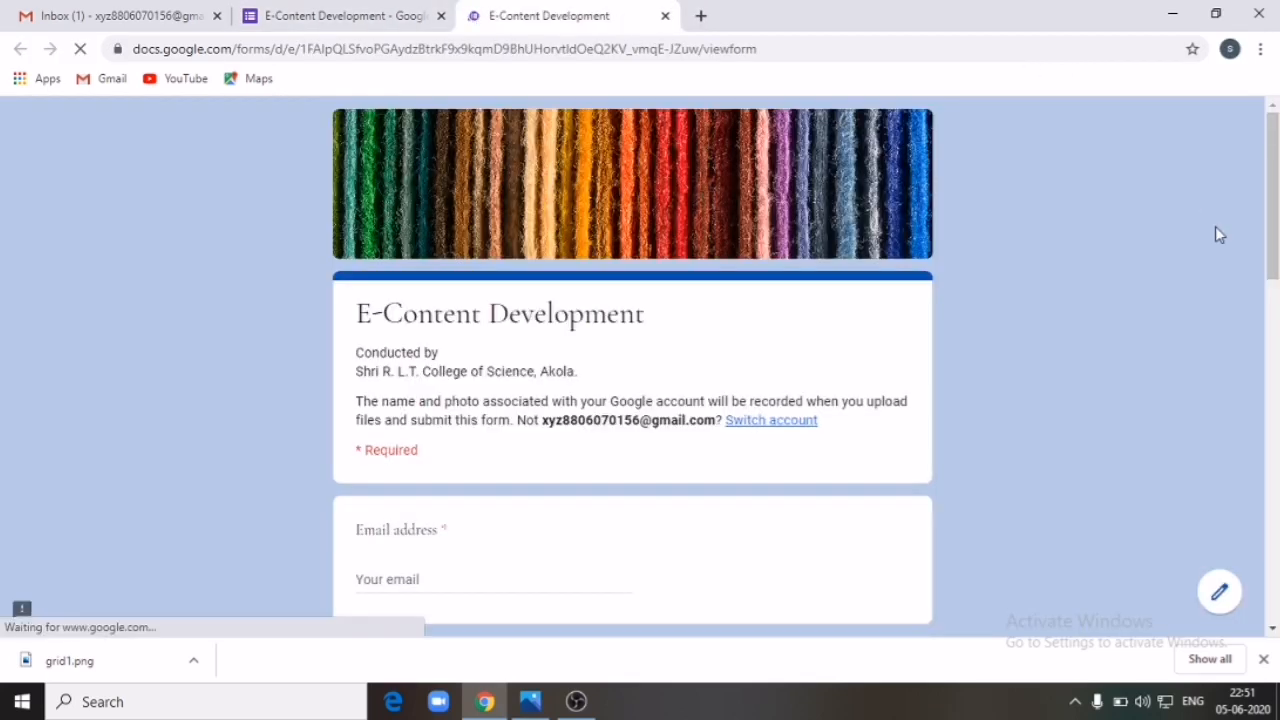
left_click_drag(1275, 243, 1275, 565)
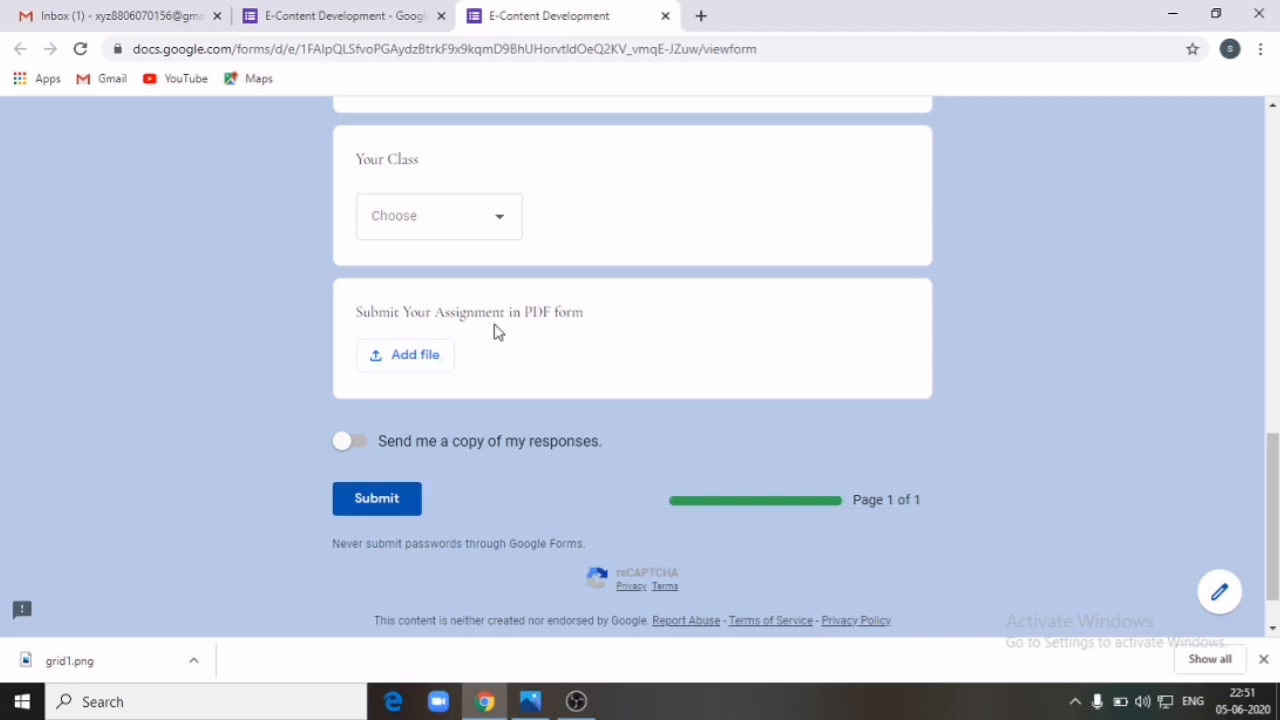
left_click(420, 365)
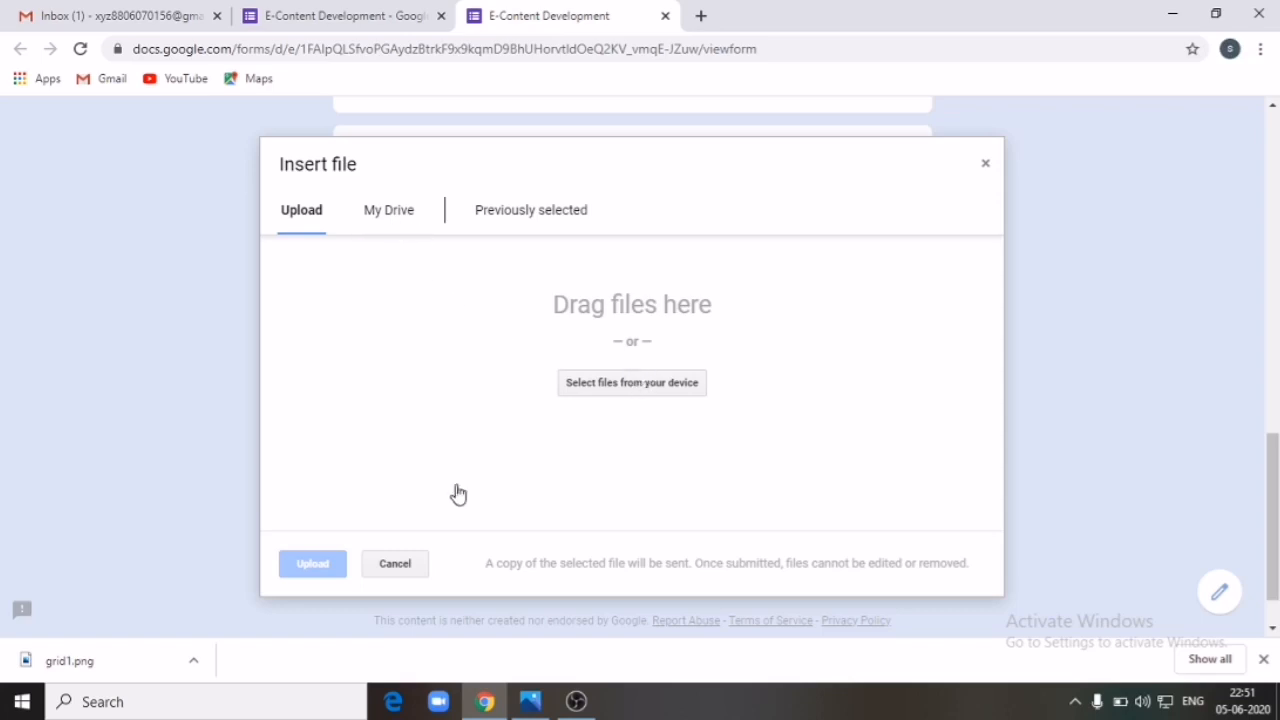
left_click(982, 167)
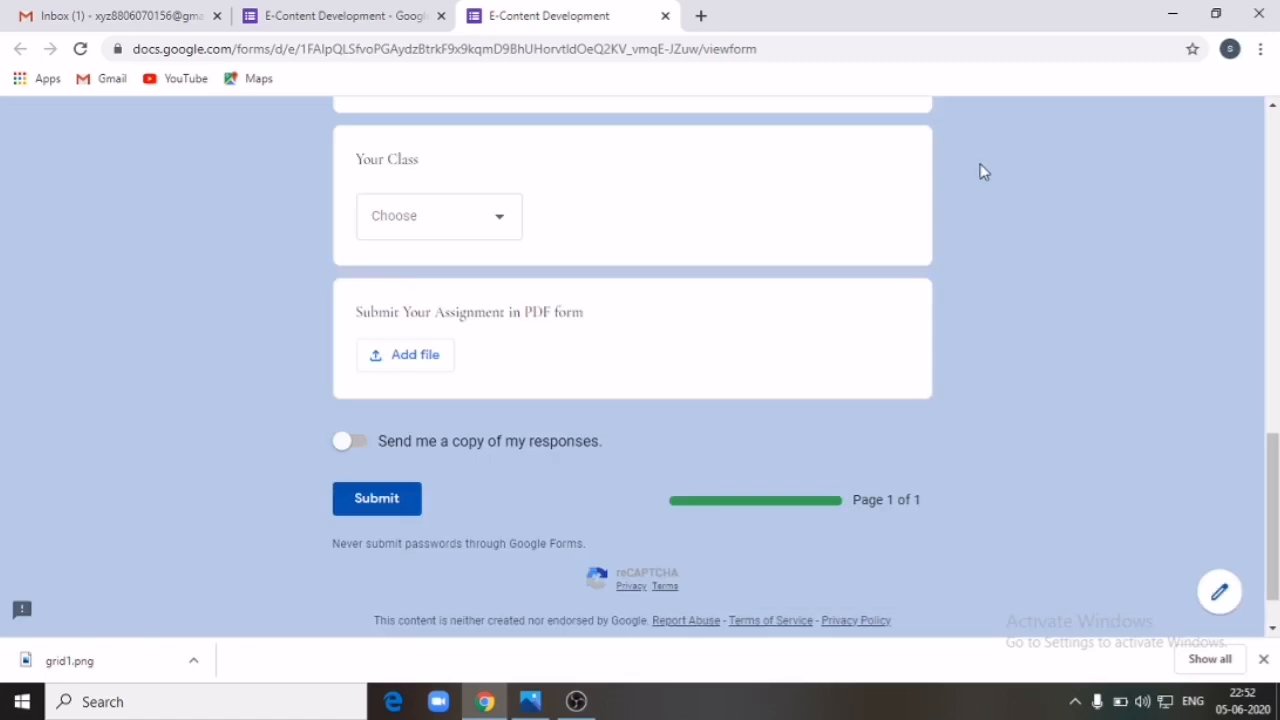
left_click(665, 16)
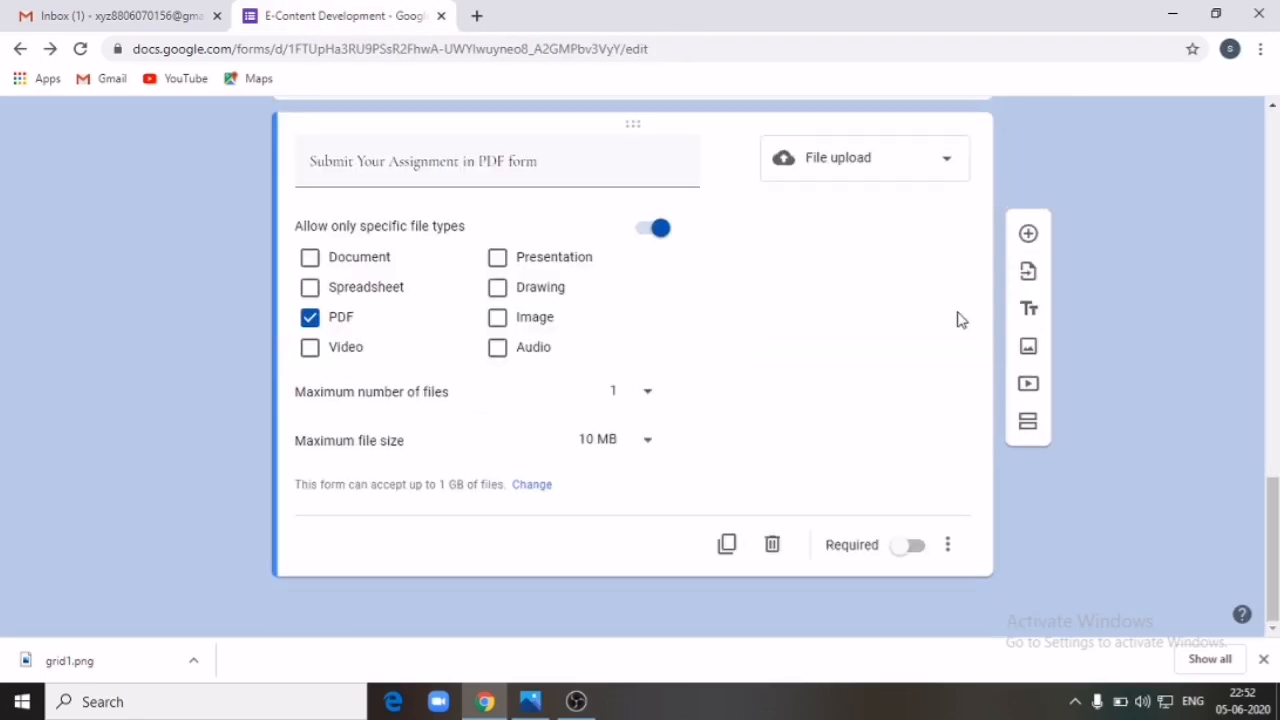
Step: Add a Linear scale question below the PDF assignment question
left_click(1029, 240)
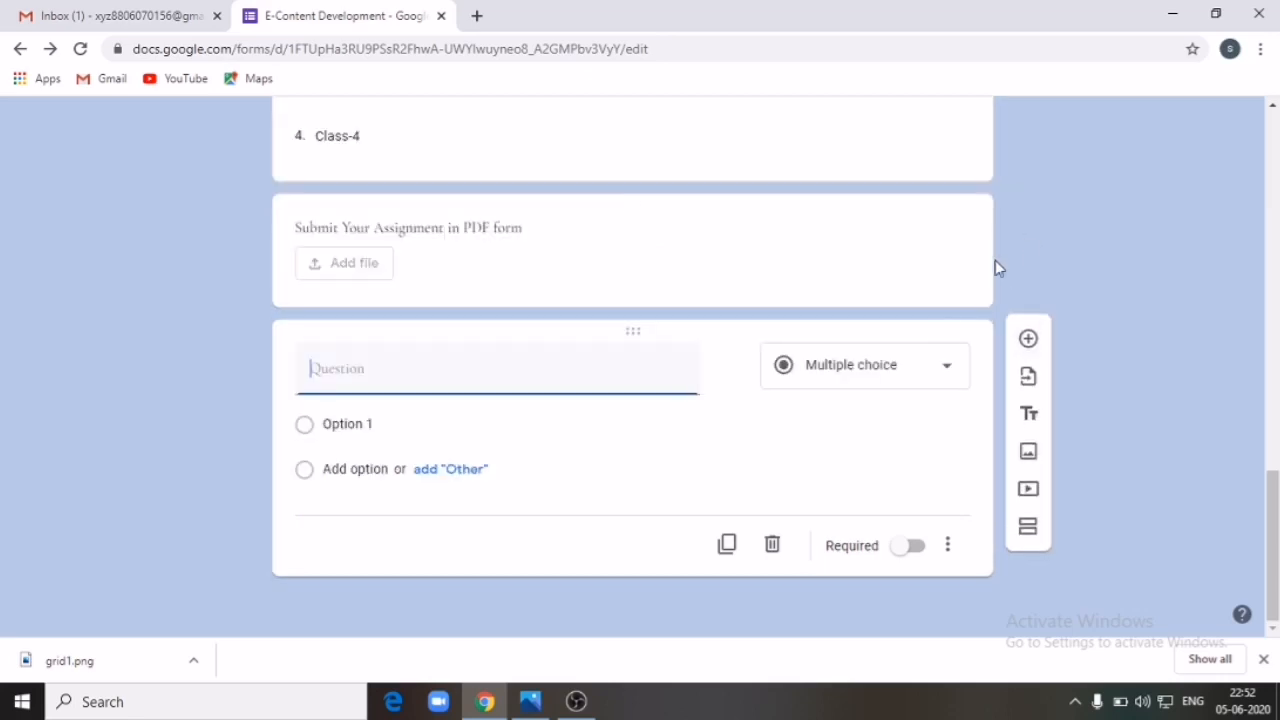
left_click(950, 372)
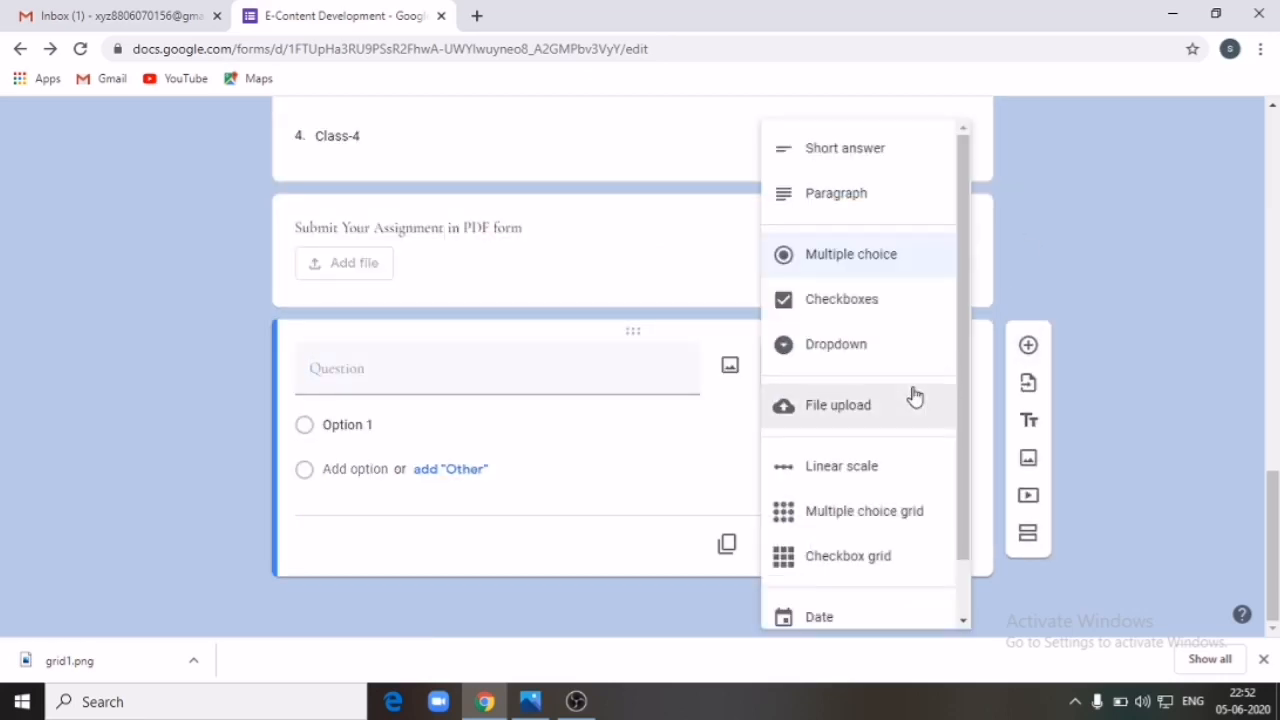
left_click(840, 484)
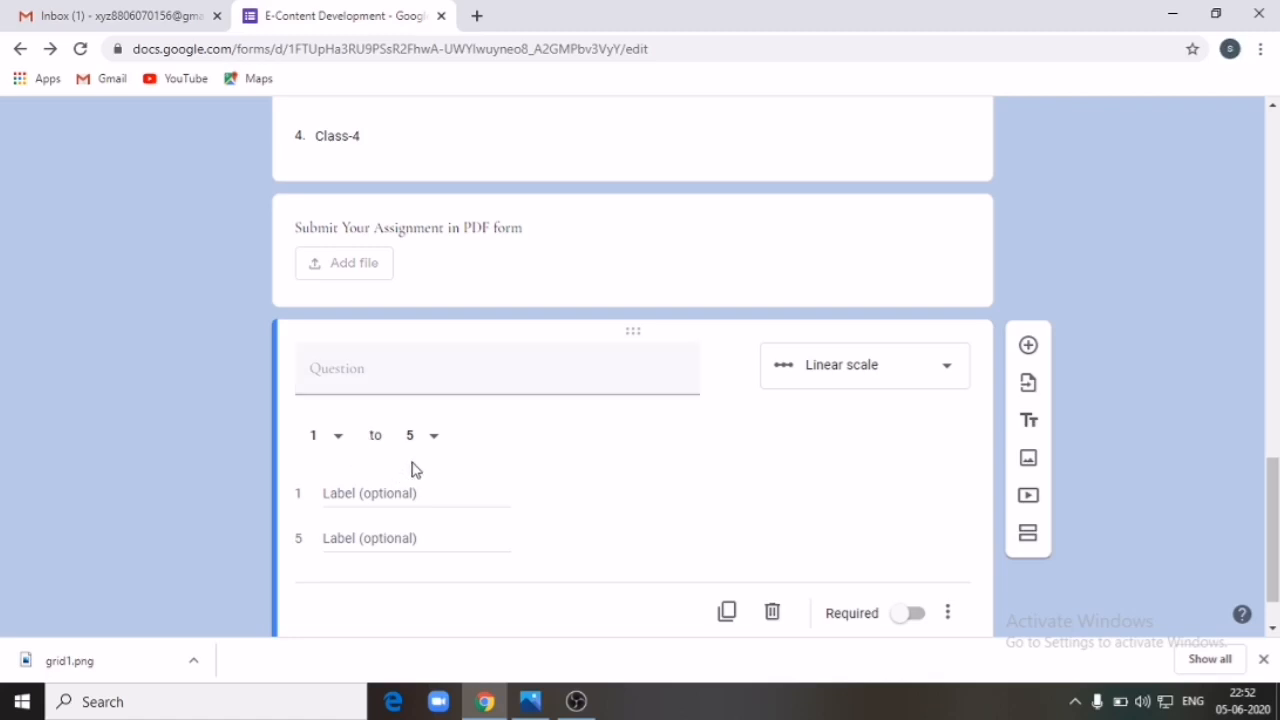
Step: Title the scale 'Content of the Course' and keep its range 1 to 5
left_click(372, 373)
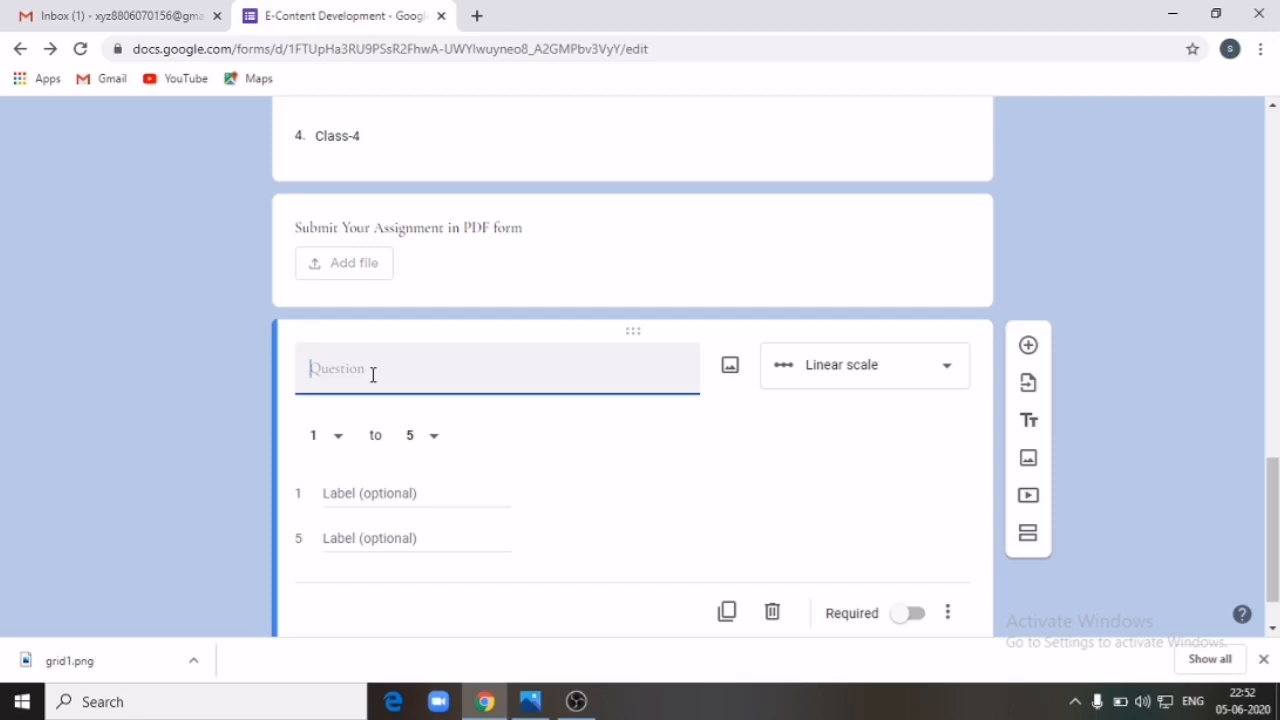
type("C")
left_click(332, 440)
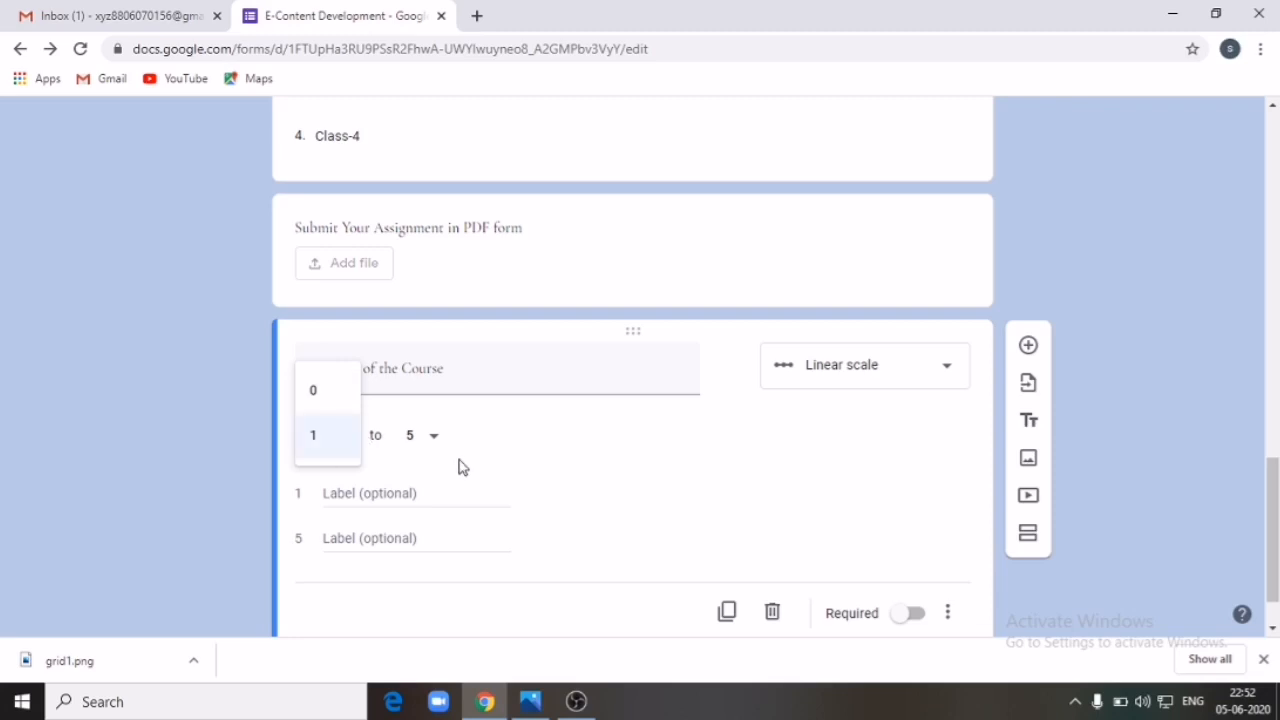
left_click(336, 449)
left_click(434, 437)
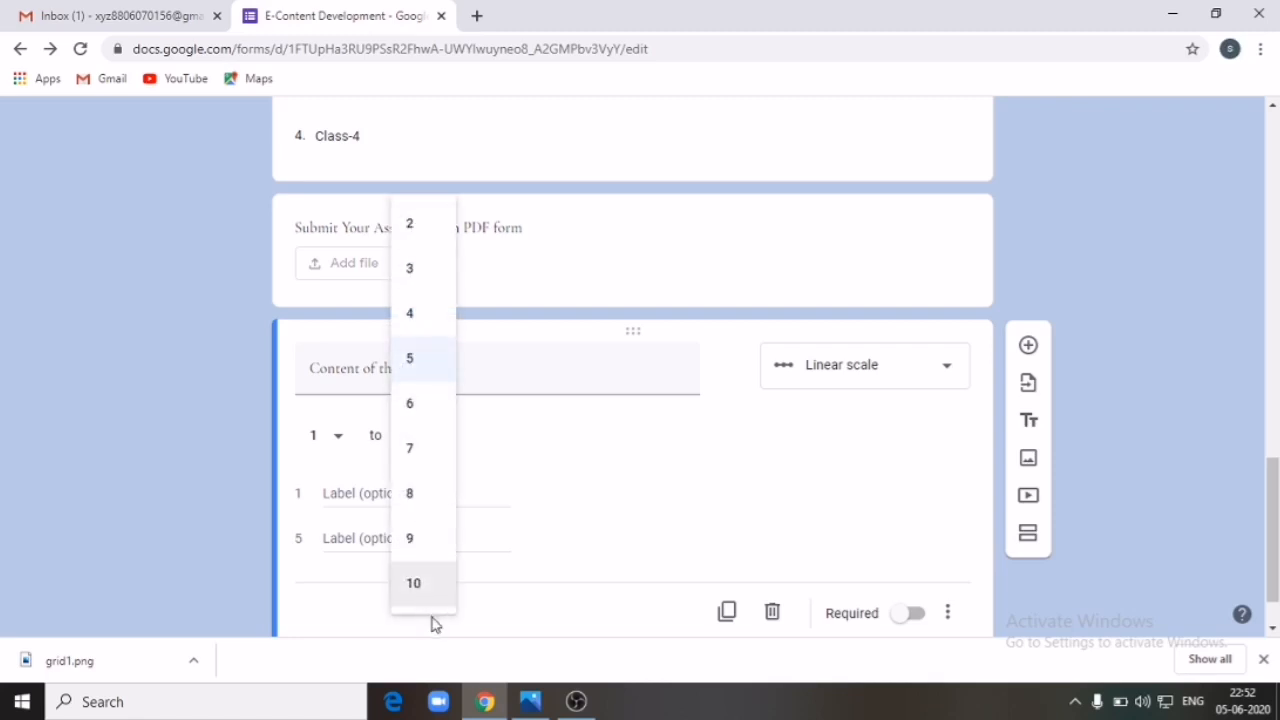
left_click(584, 450)
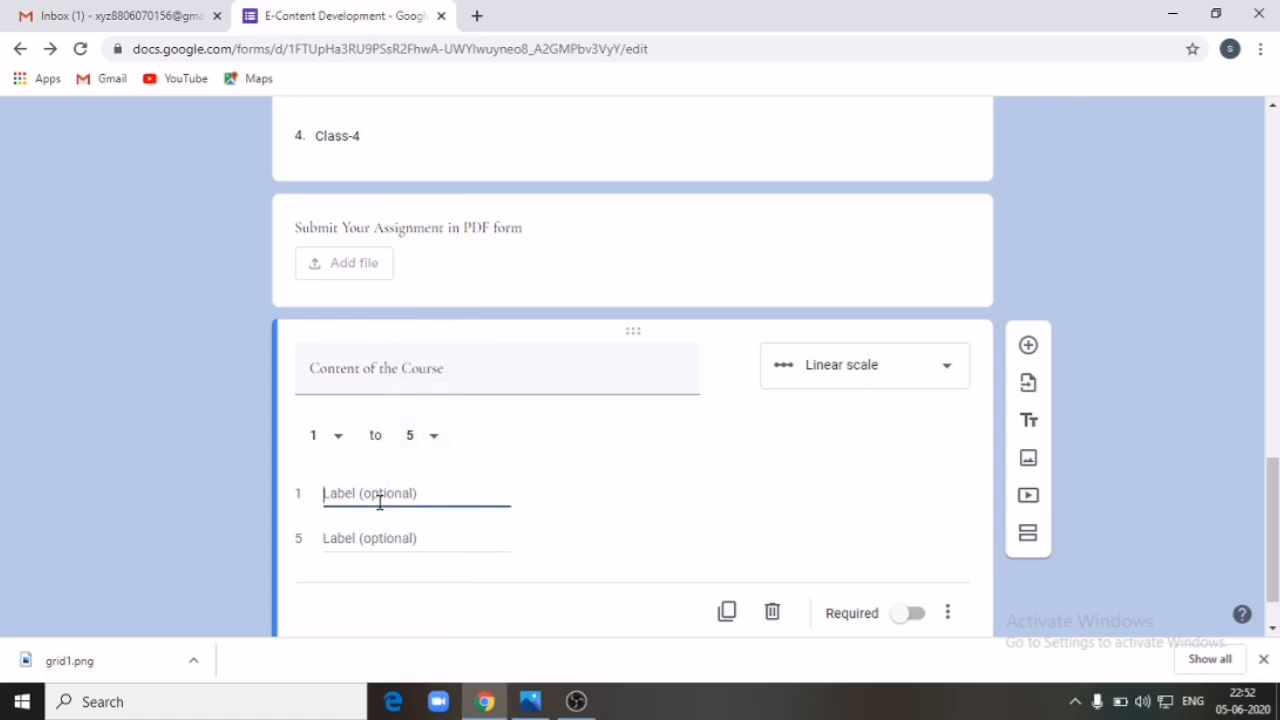
Step: Label value 1 'Poor' and value 5 'Excellent'
type("Poor")
left_click(374, 542)
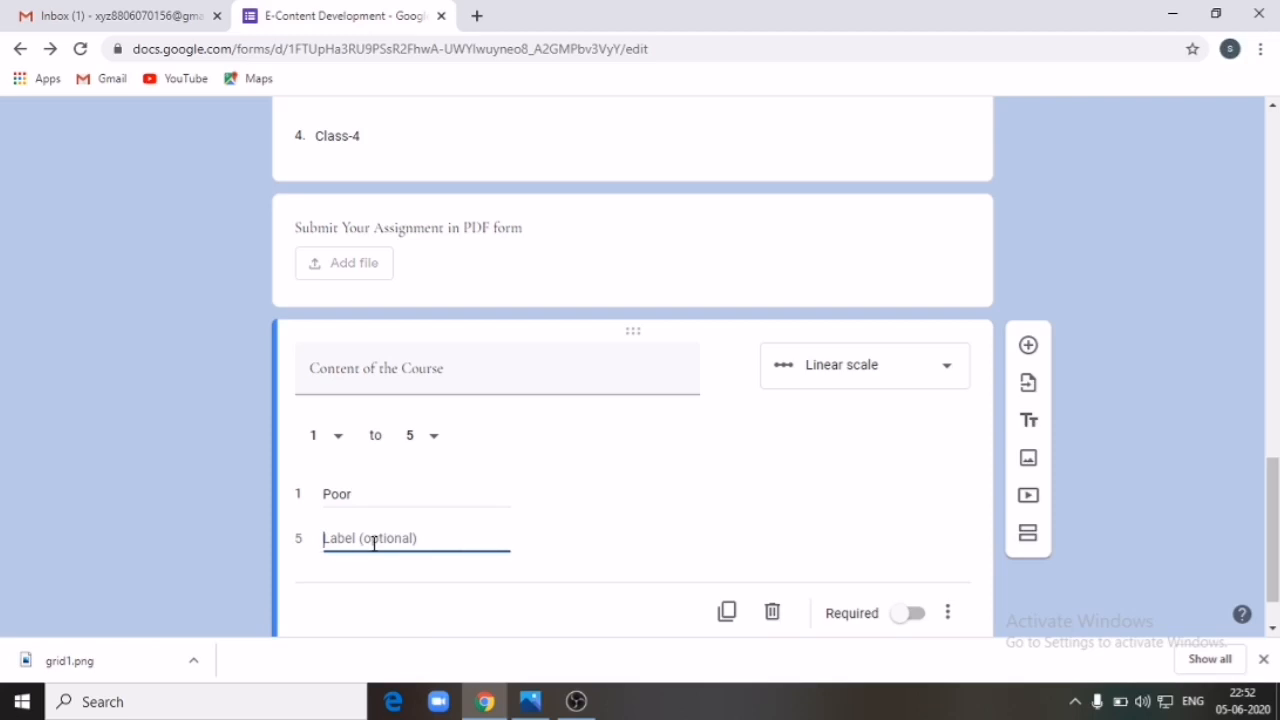
type("Excellent")
left_click(1200, 545)
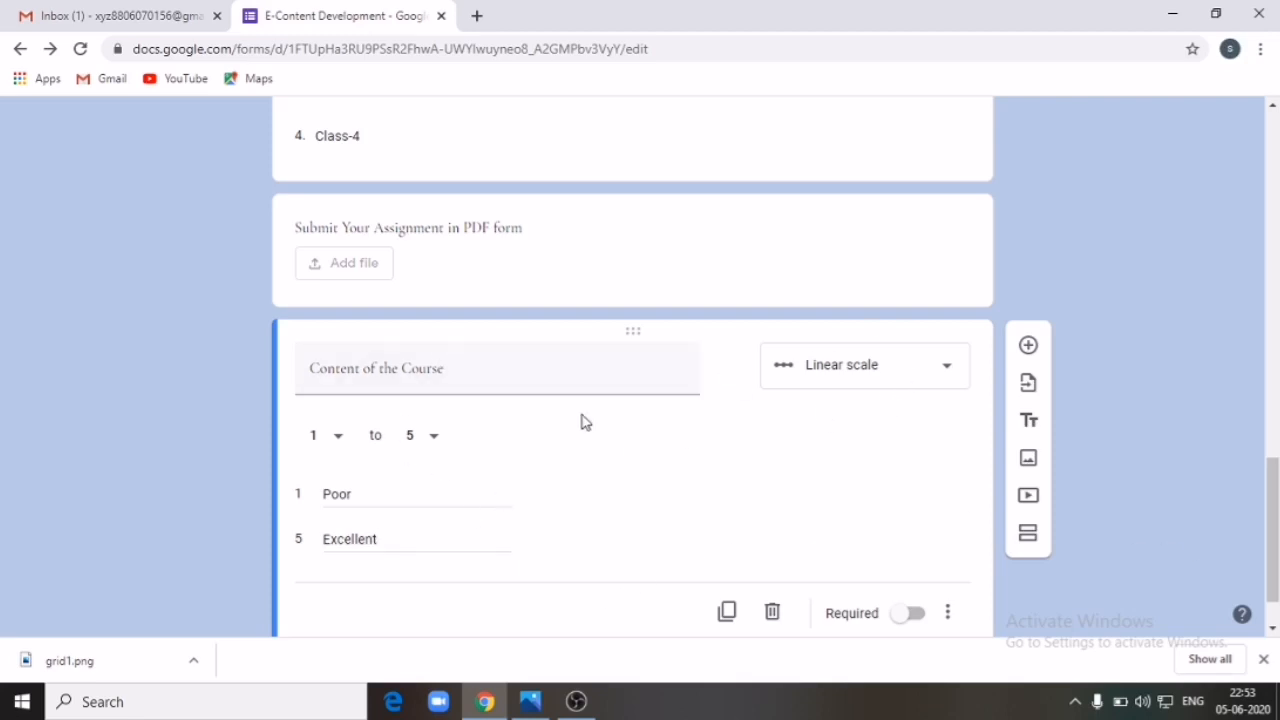
scroll(649, 460, "up", 13)
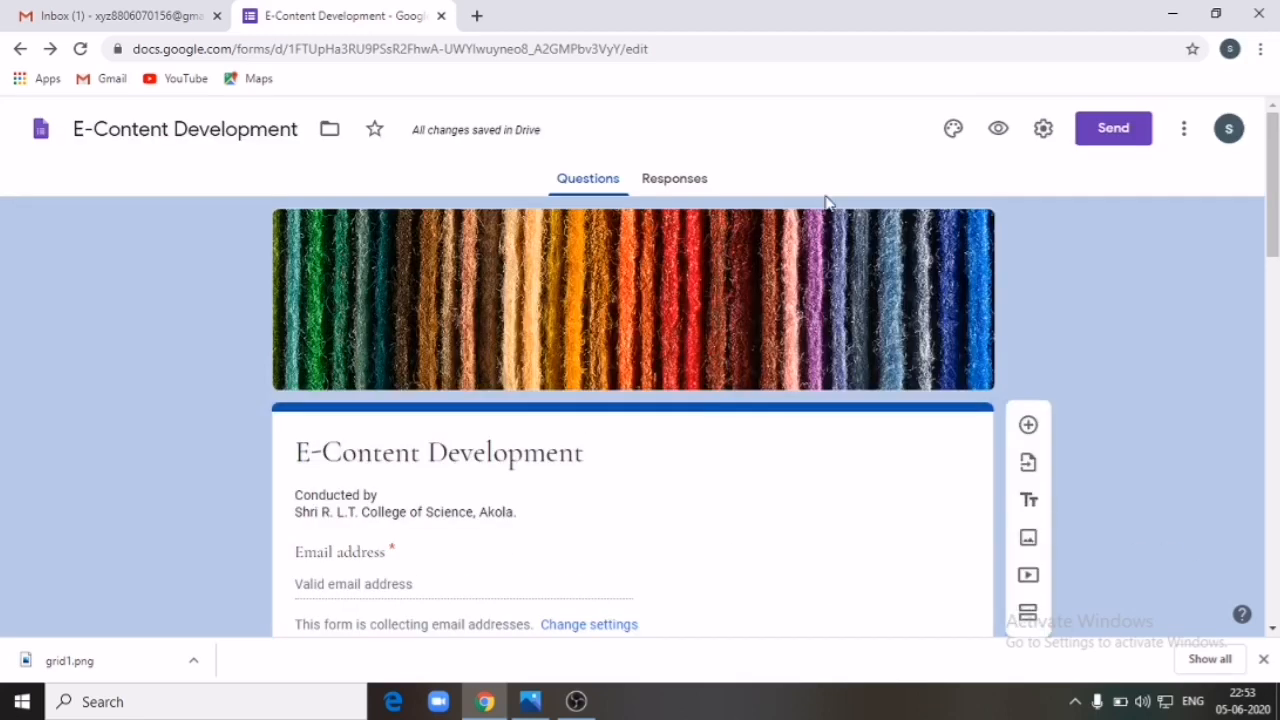
left_click(998, 128)
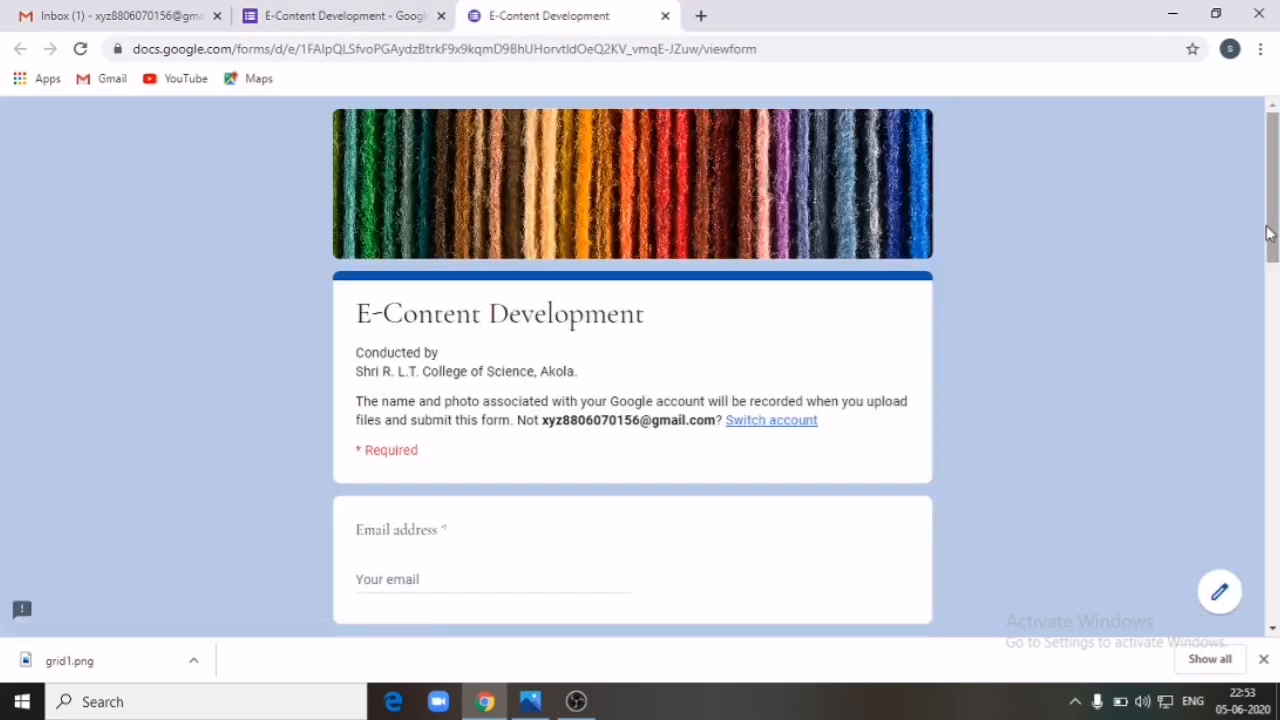
left_click_drag(1270, 240, 1272, 581)
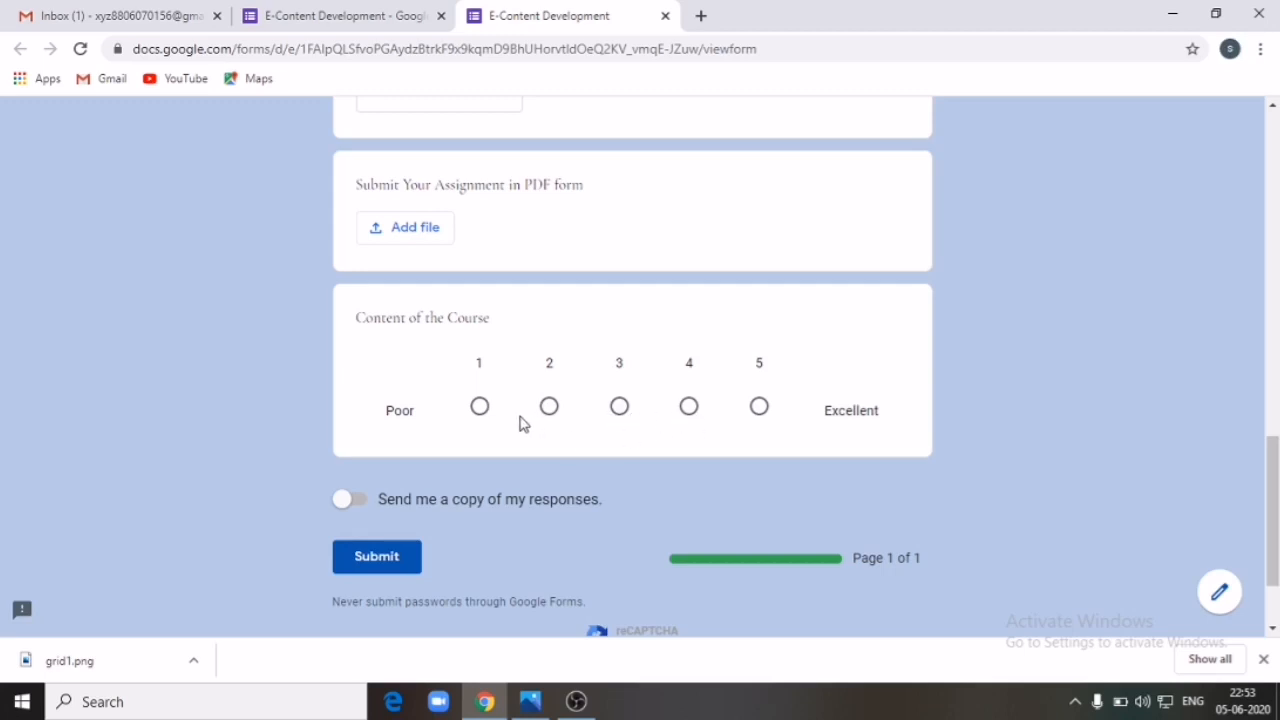
scroll(786, 357, "up", 12)
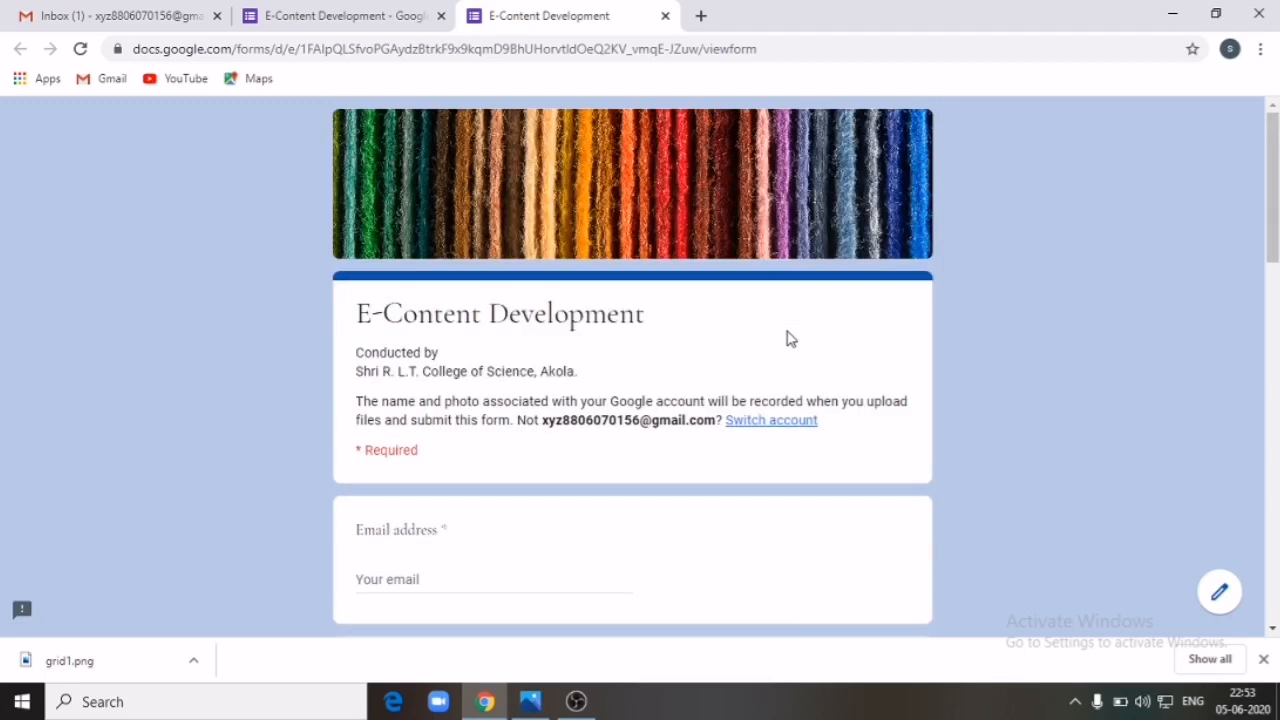
left_click(663, 17)
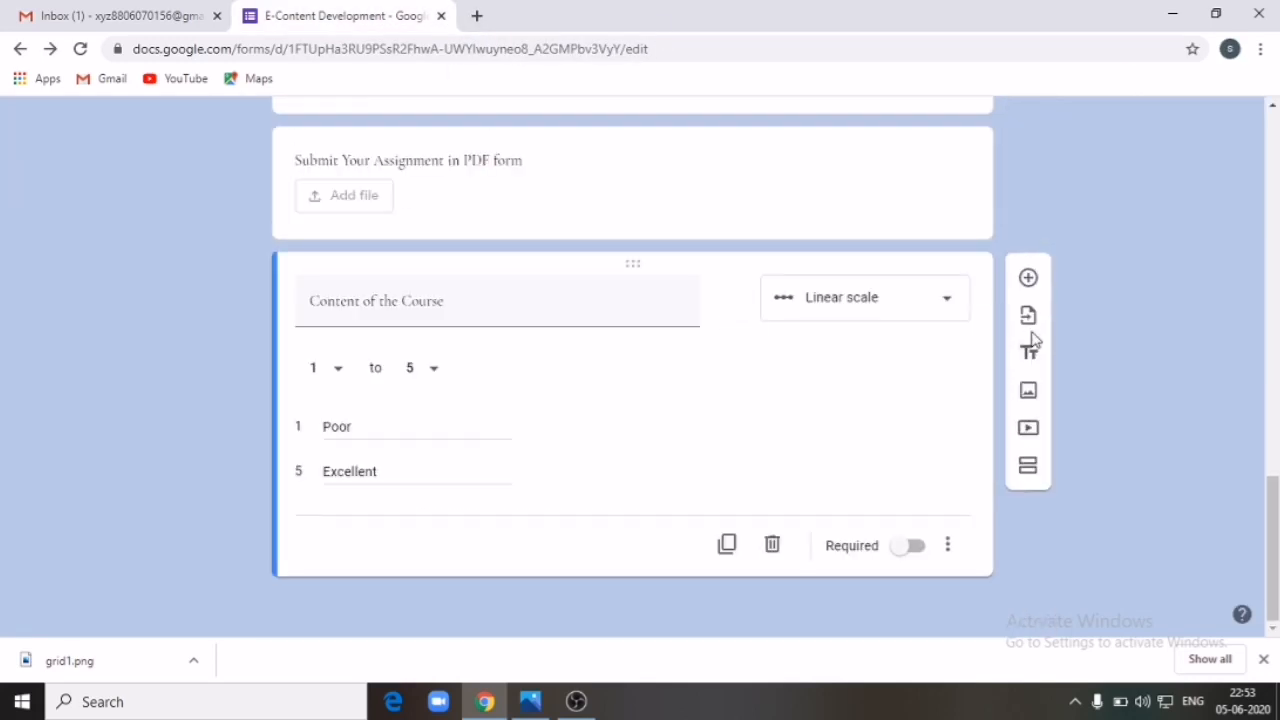
Step: Add a Multiple choice grid question and open grid1.png in Photos for reference
left_click(1029, 281)
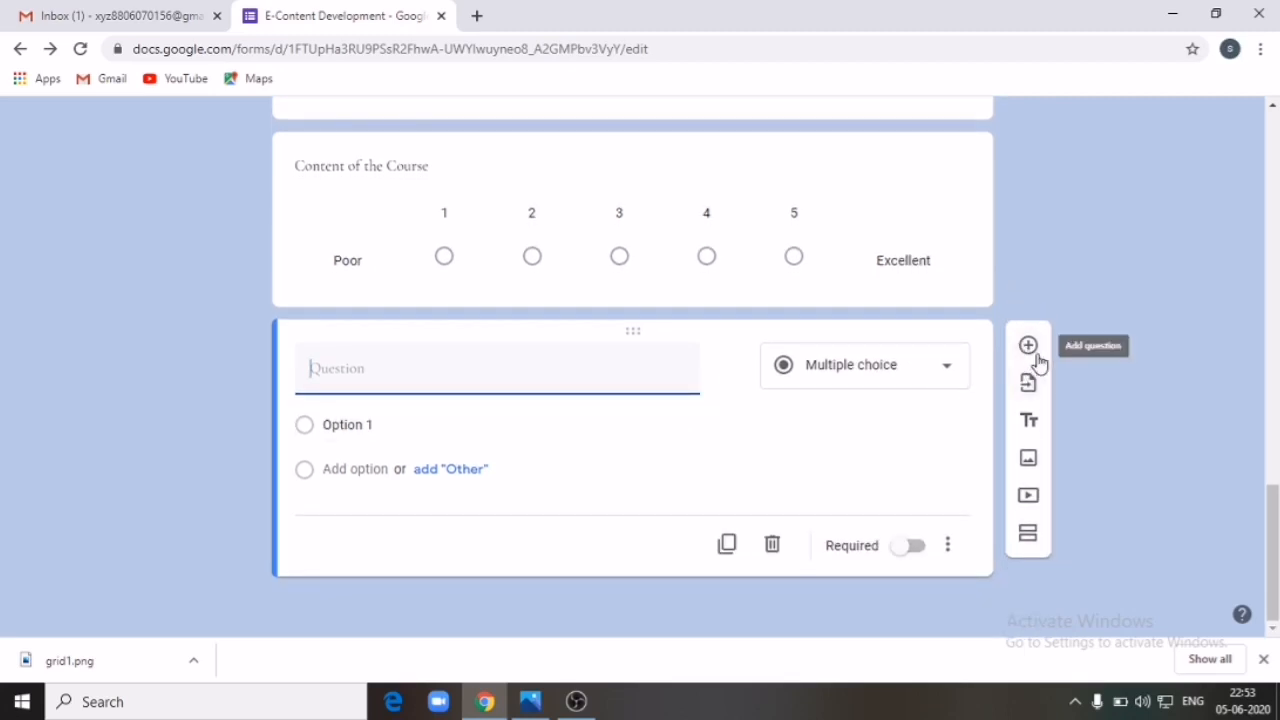
left_click(946, 370)
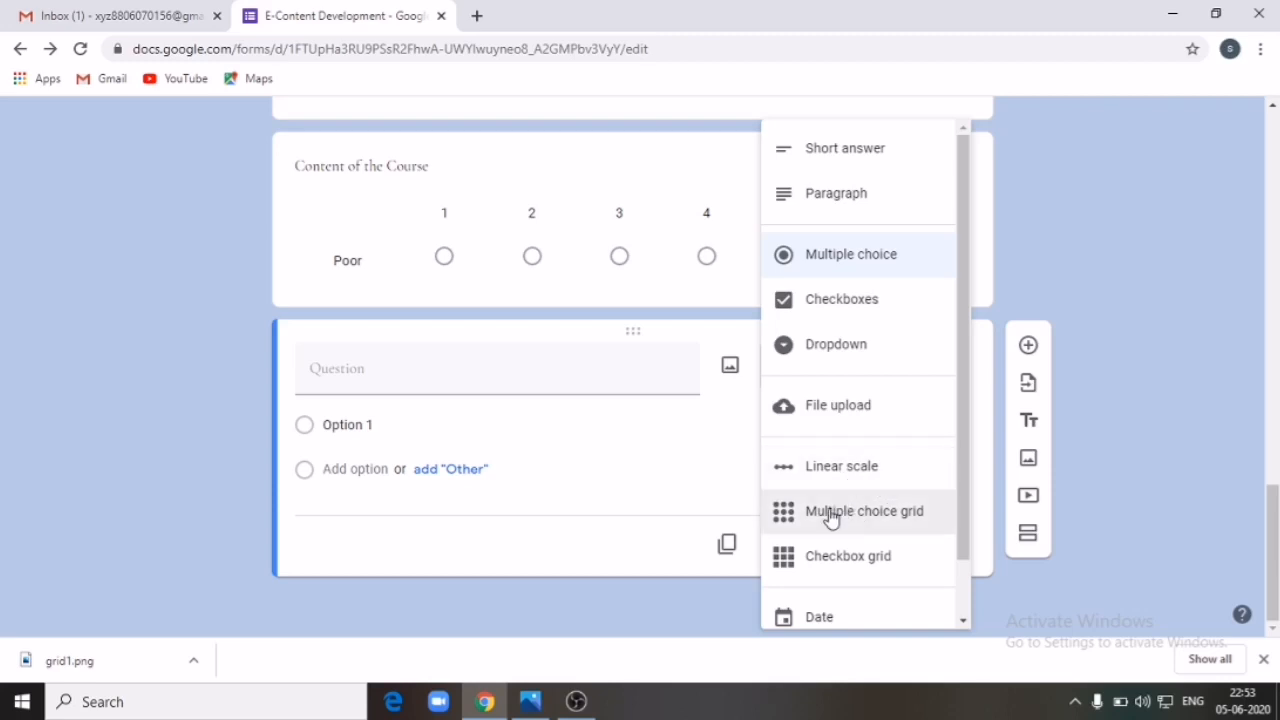
left_click(882, 522)
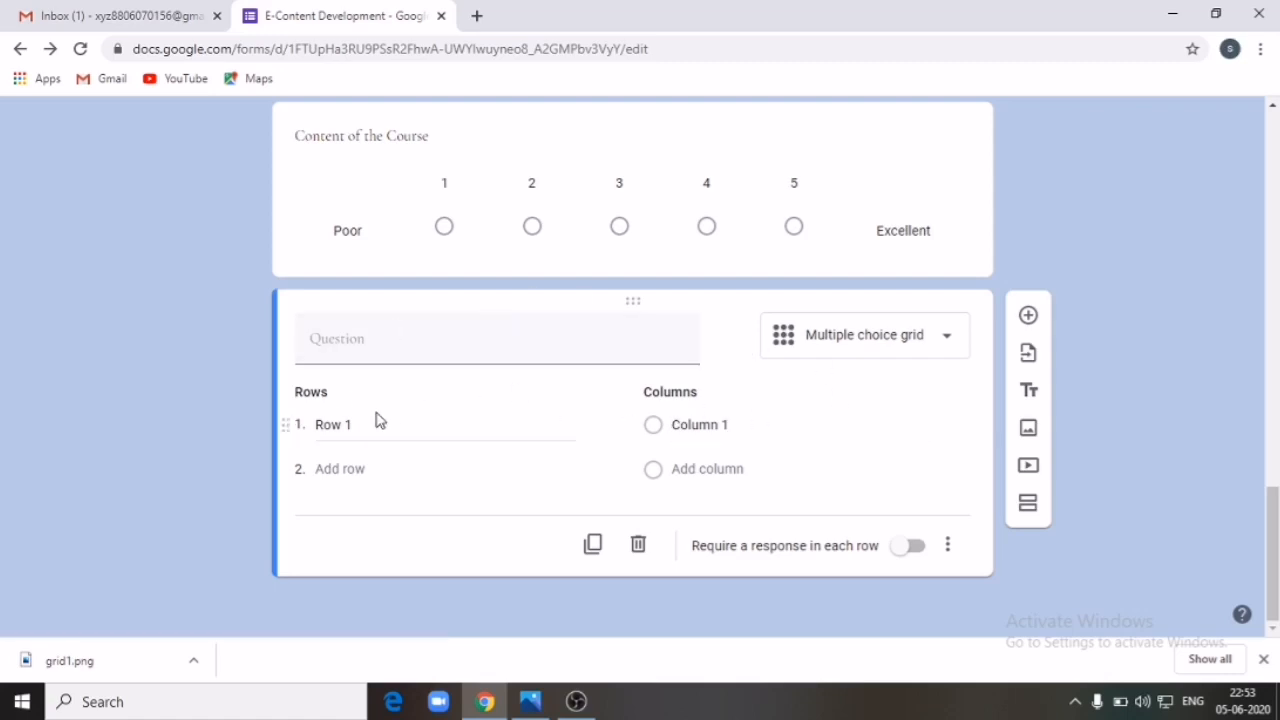
left_click(530, 701)
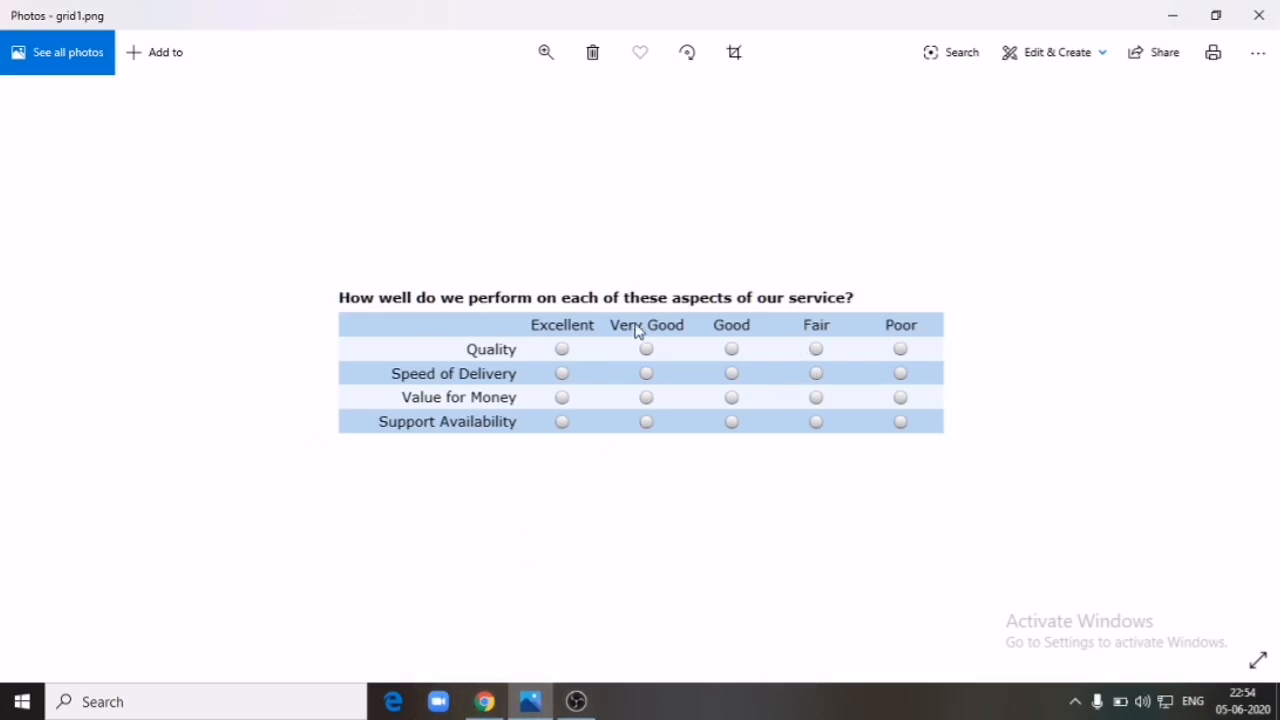
Step: Name the grid columns Excellent, Very Good and Poor
left_click(490, 700)
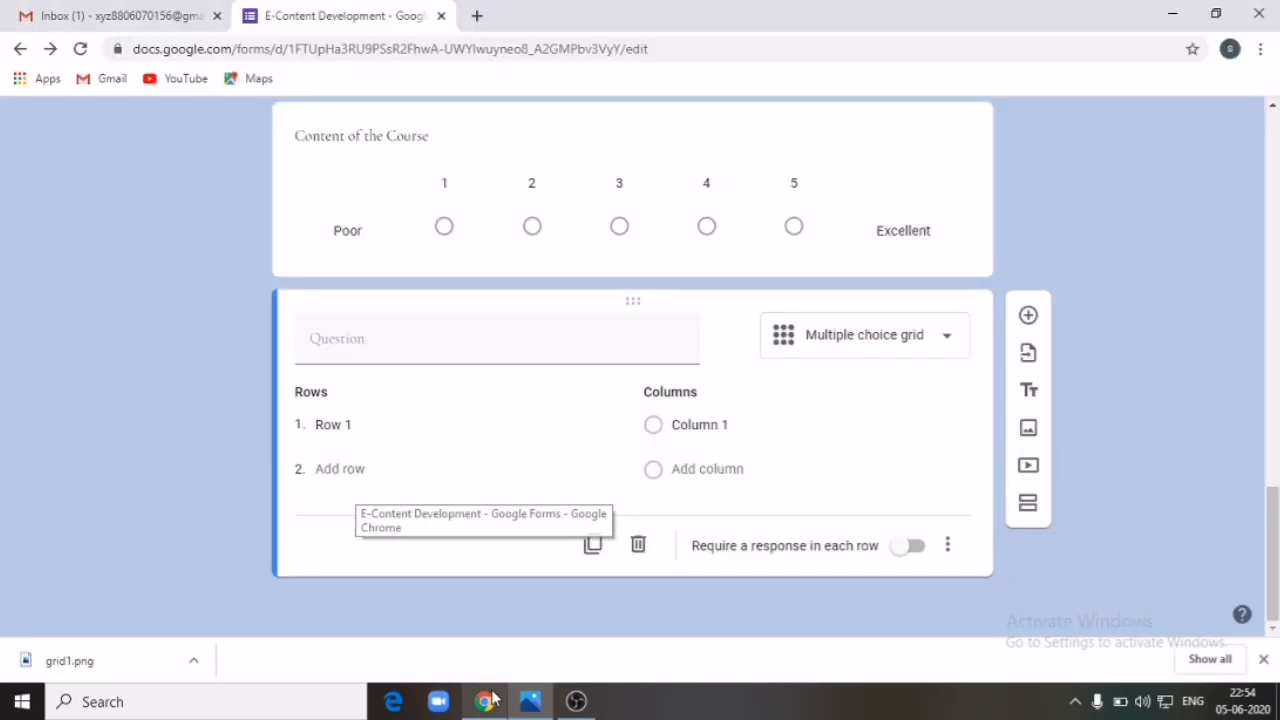
left_click(674, 422)
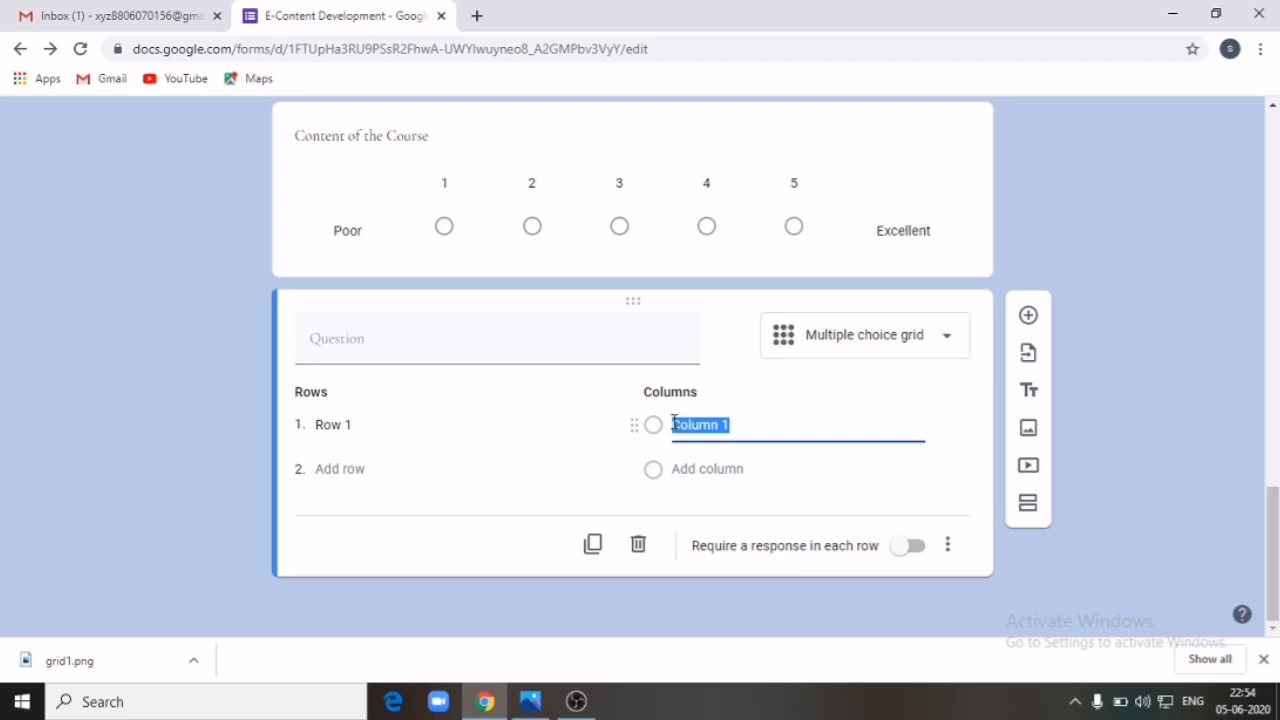
type("Excell")
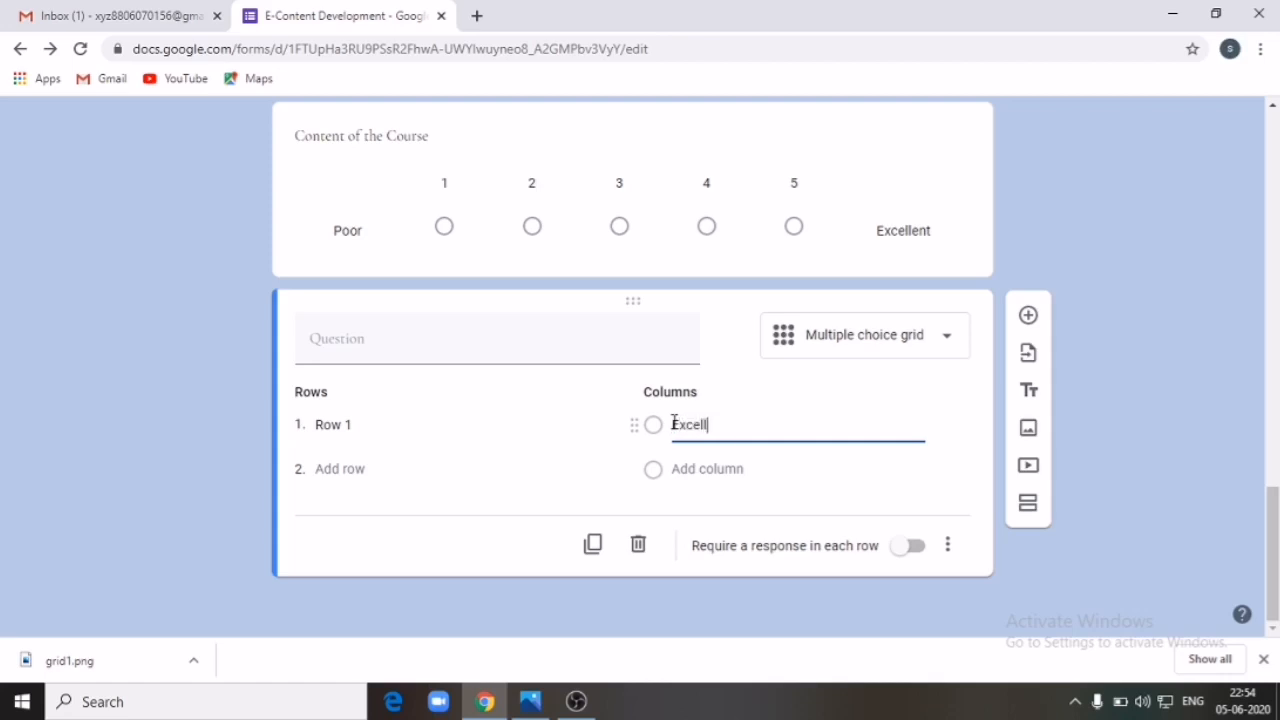
type("ent")
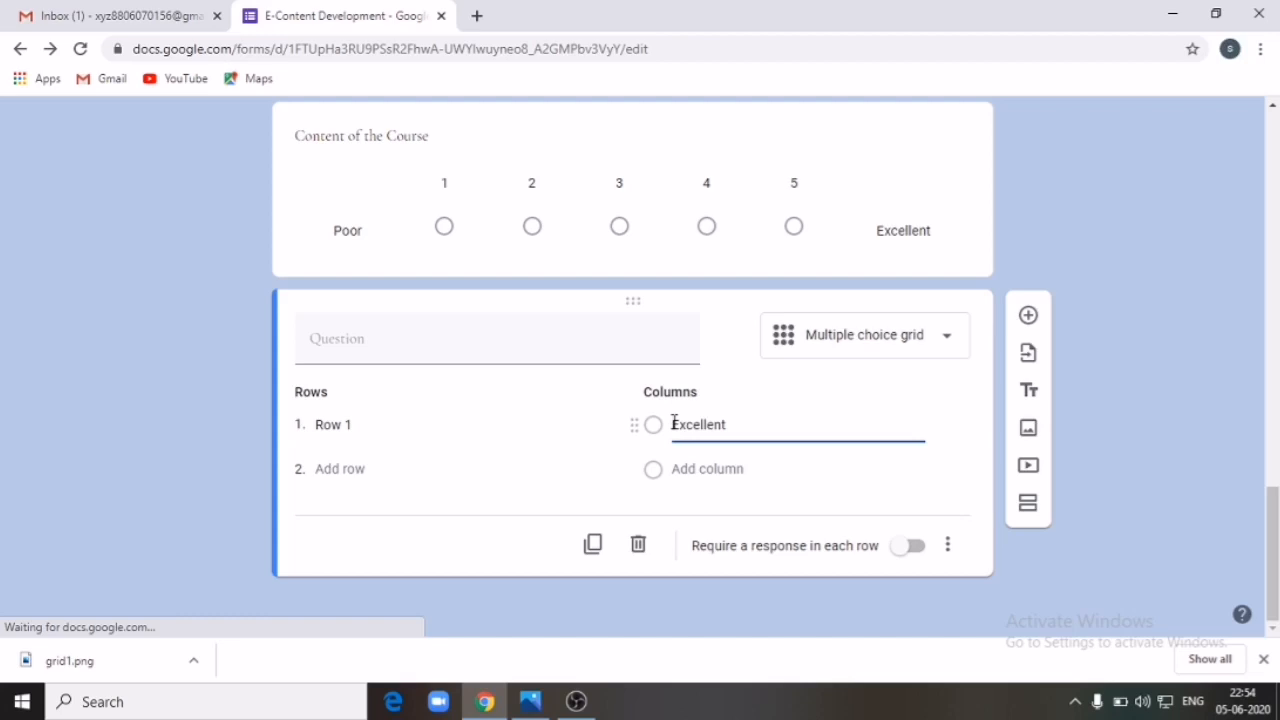
left_click(700, 468)
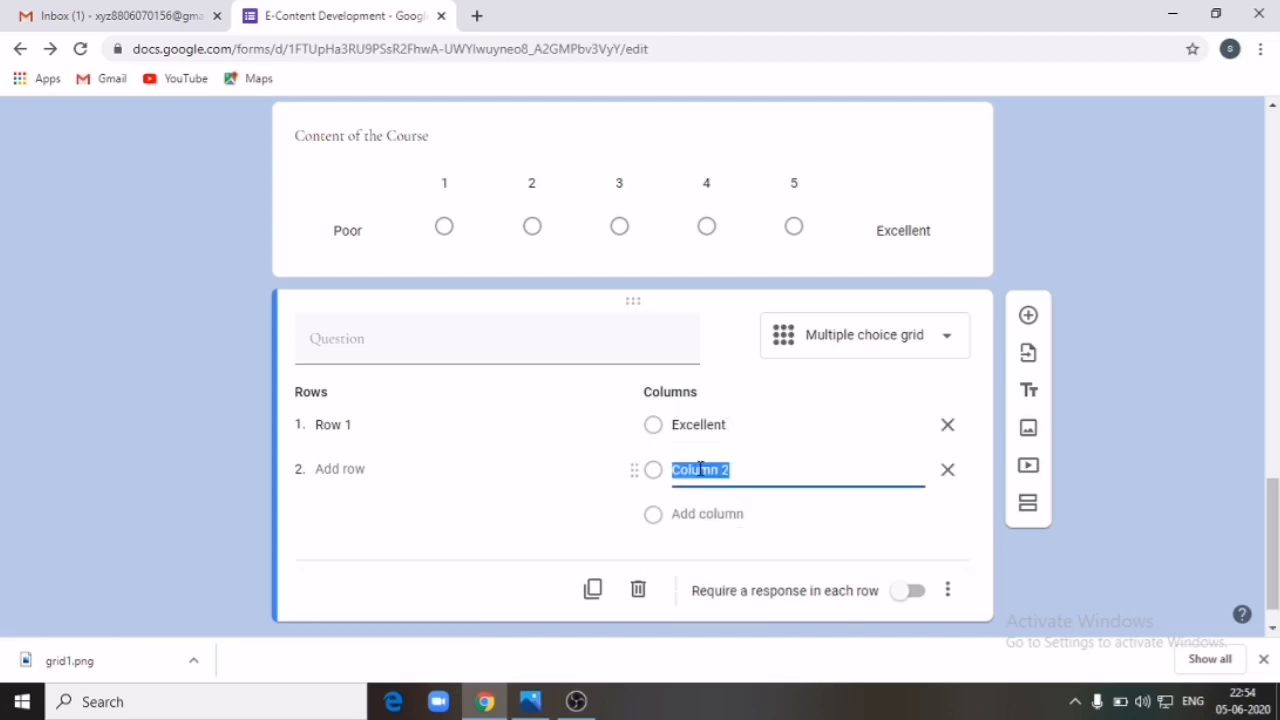
type("Very Good")
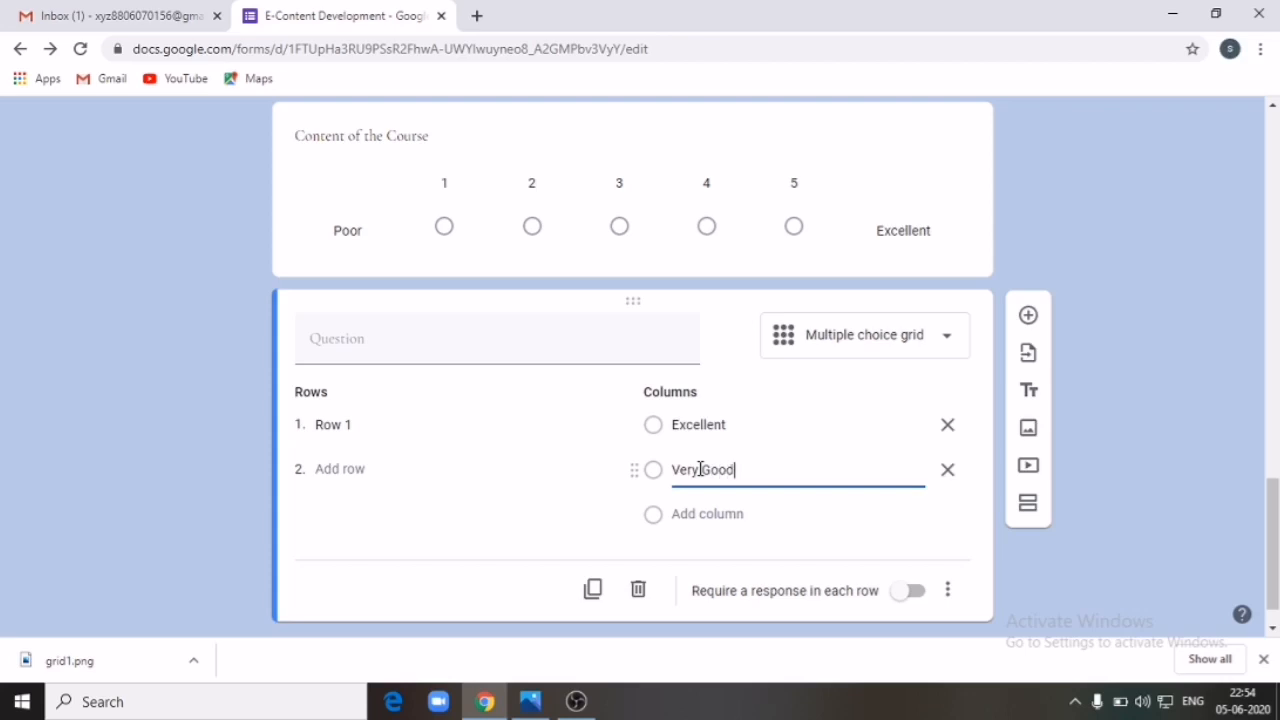
left_click(703, 513)
type("Poo")
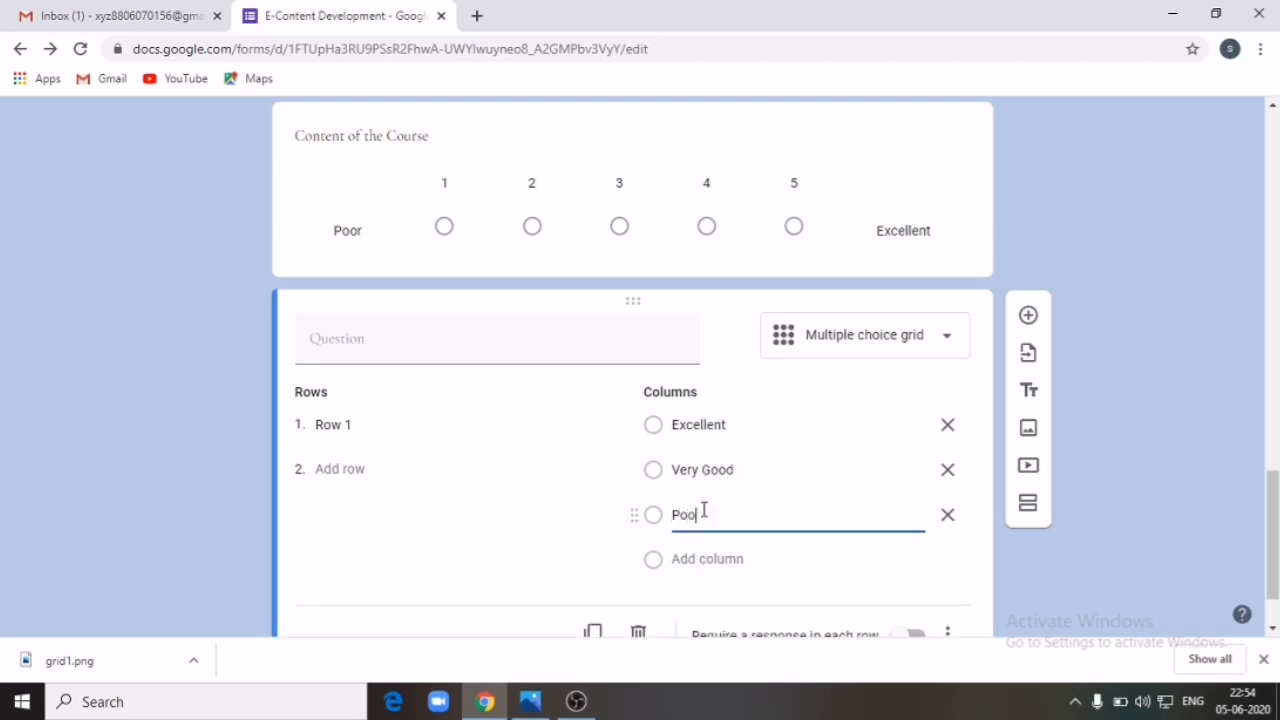
type("r")
Step: Check the reference image and name the first grid row 'Quality'
left_click(529, 703)
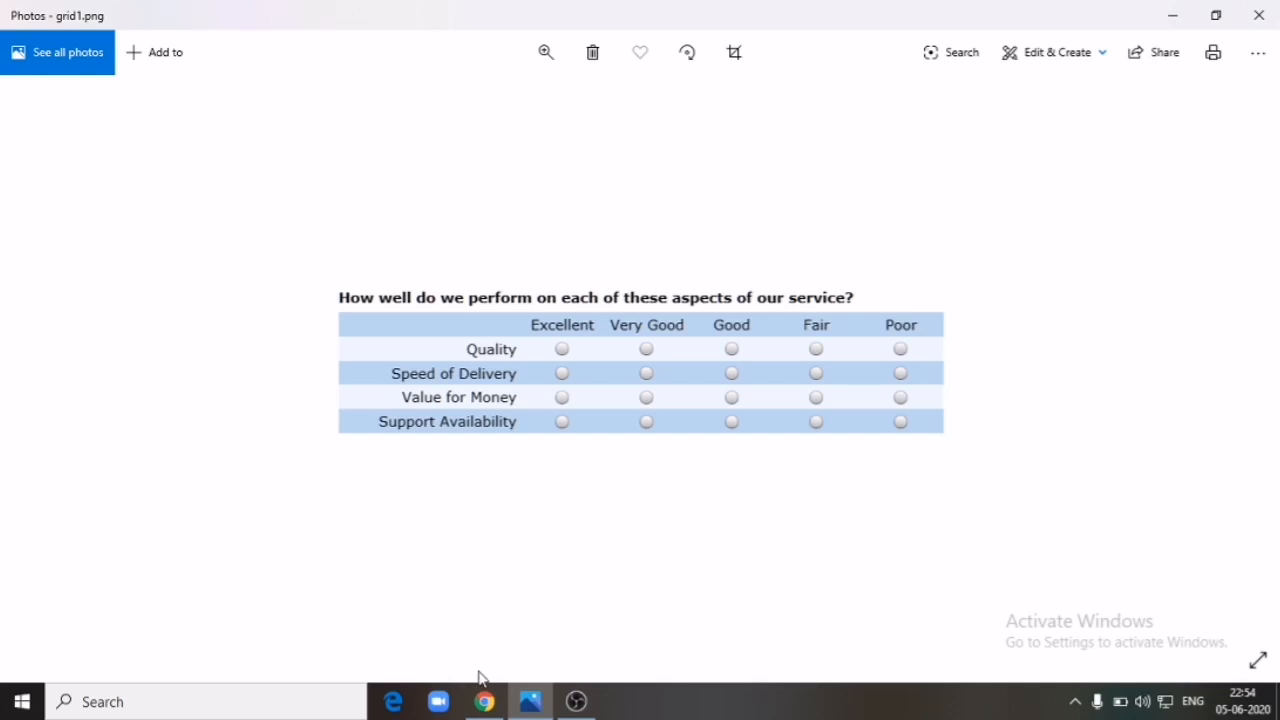
left_click(484, 701)
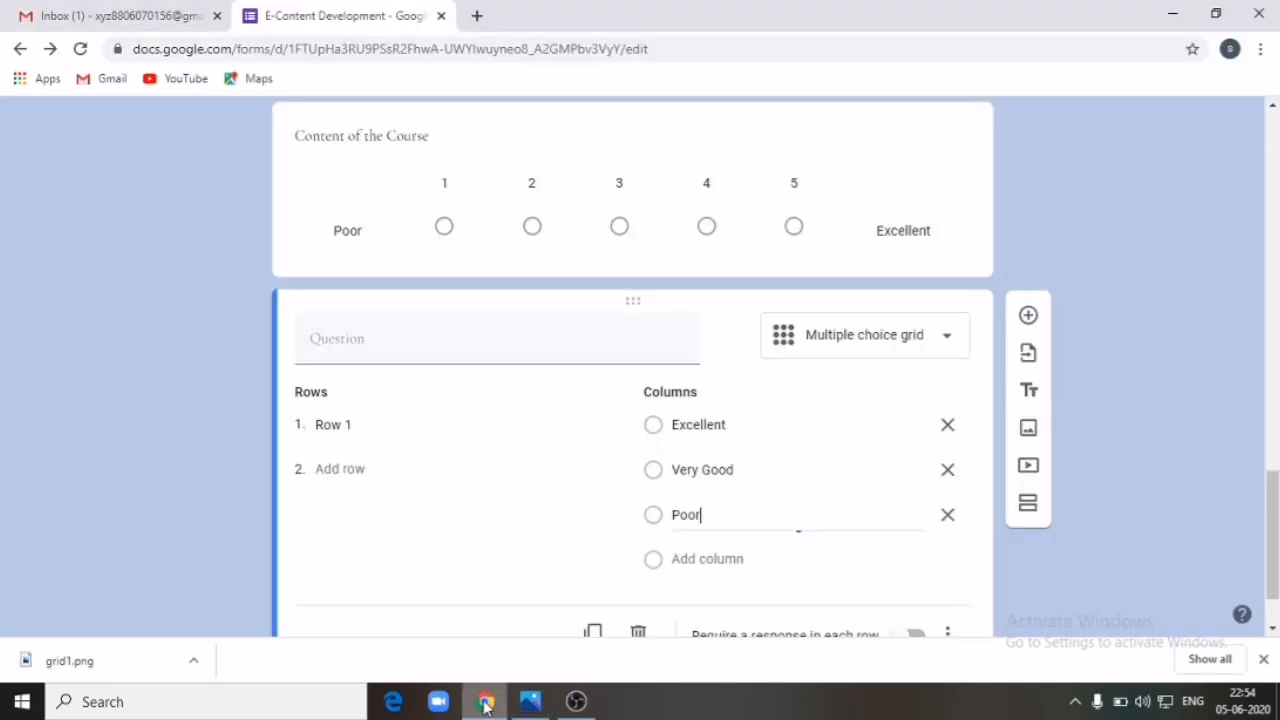
left_click(368, 426)
type("Quality")
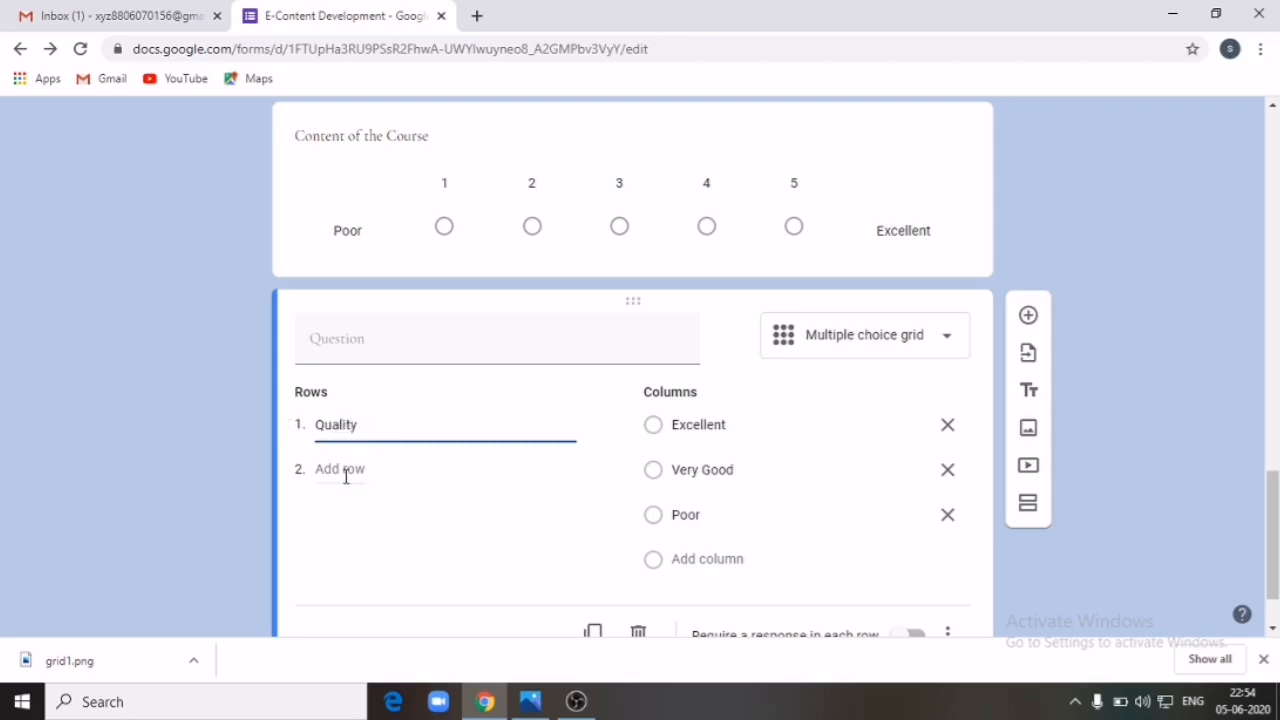
Step: Add the row 'Speed of Delivery', correcting the misspelling 'Dilivery'
left_click(343, 469)
type("Speed of Dilivery")
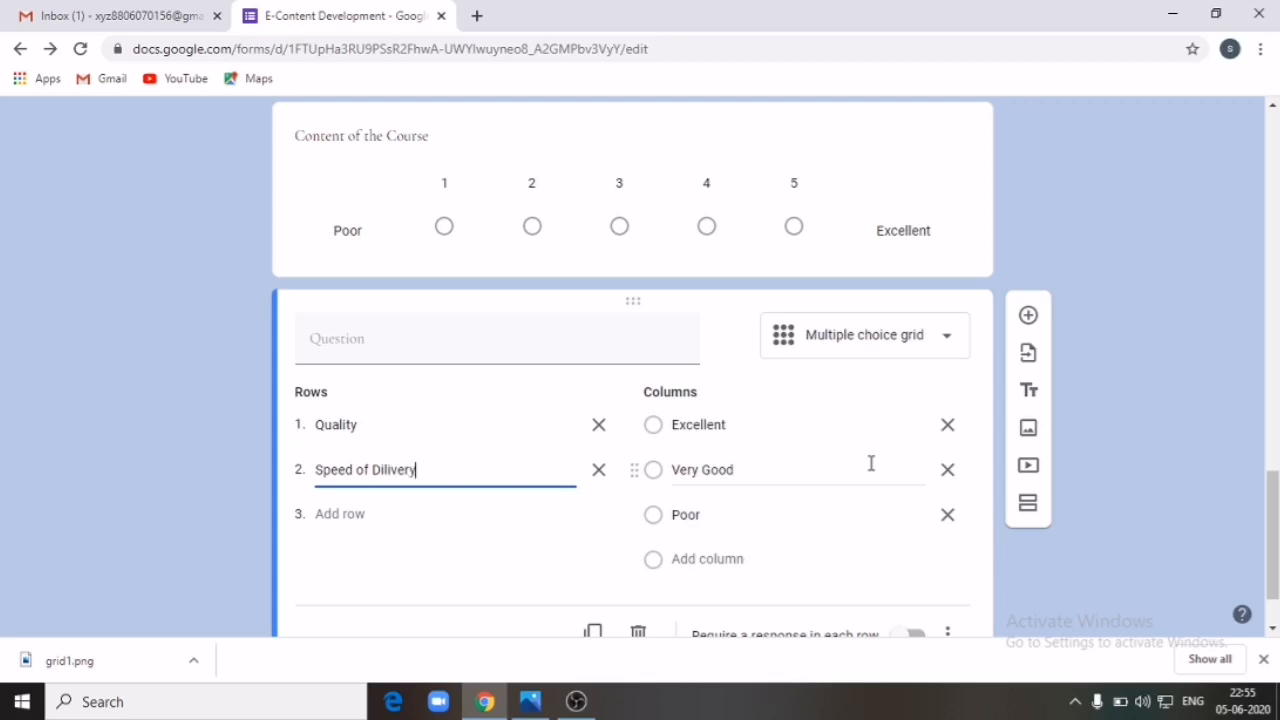
right_click(405, 469)
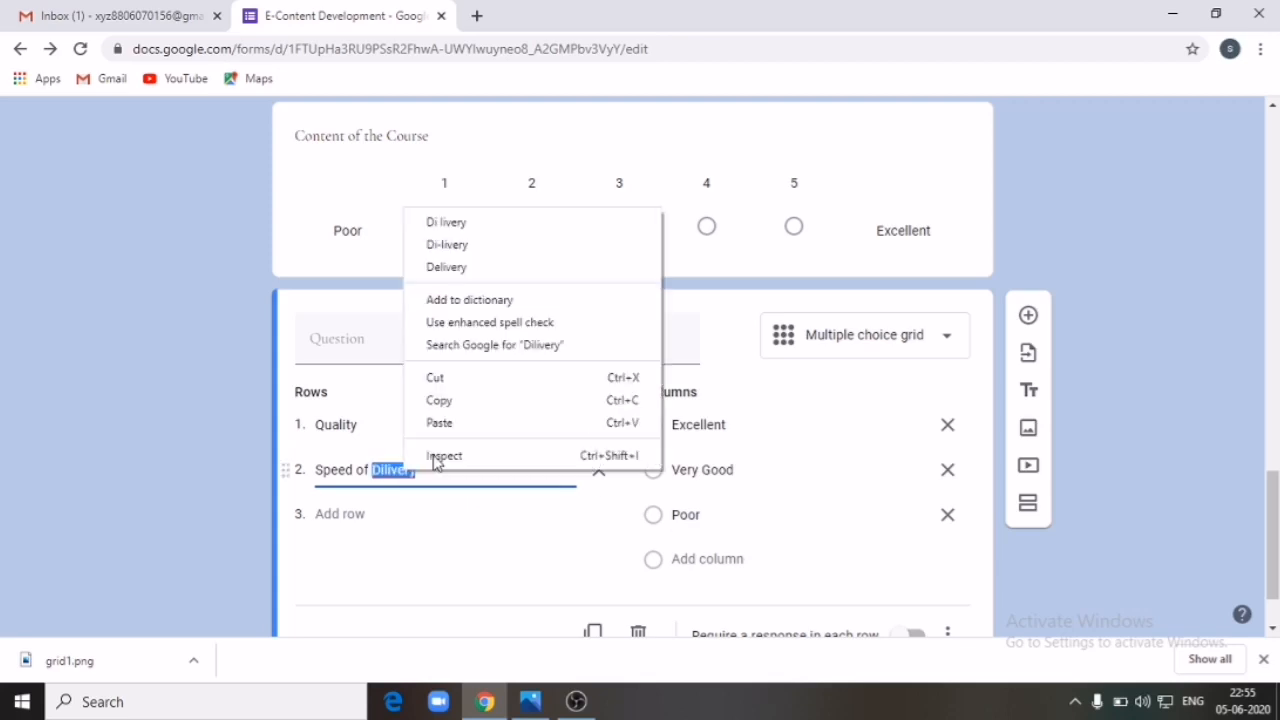
left_click(500, 282)
Step: Add the row 'Value for Money' as shown in the reference image
left_click(530, 701)
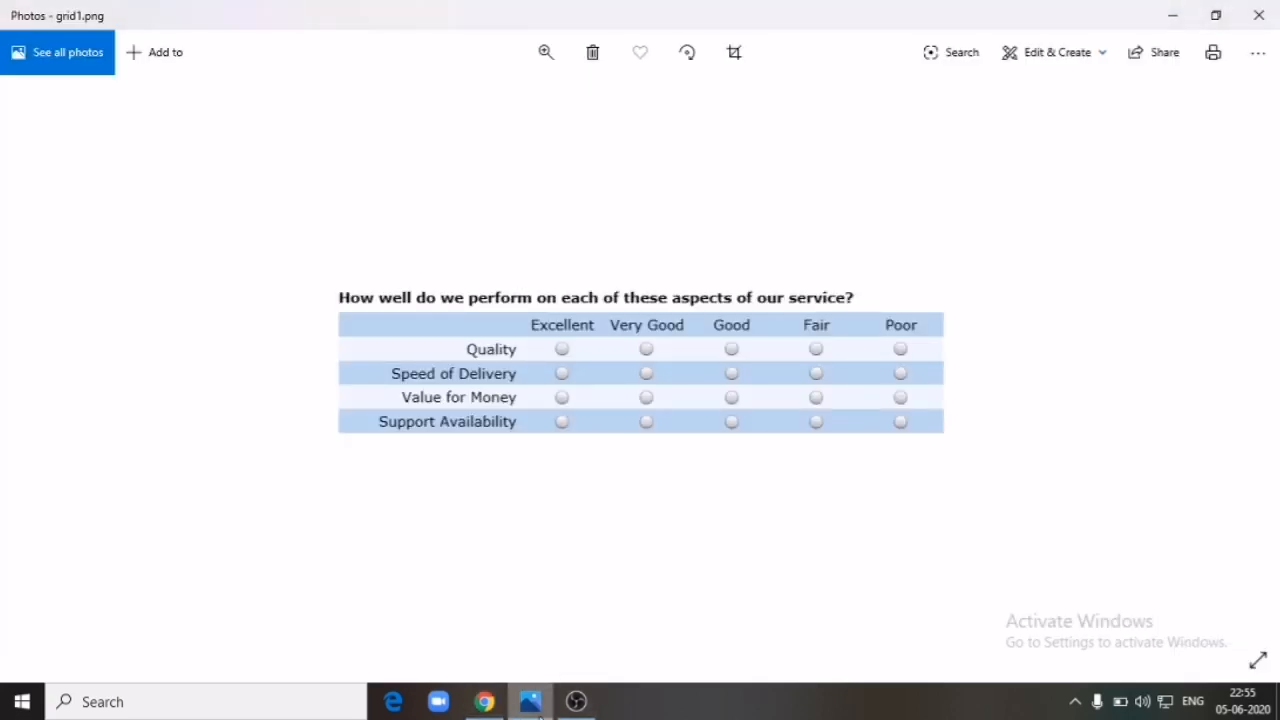
left_click(532, 705)
type("Value for Money")
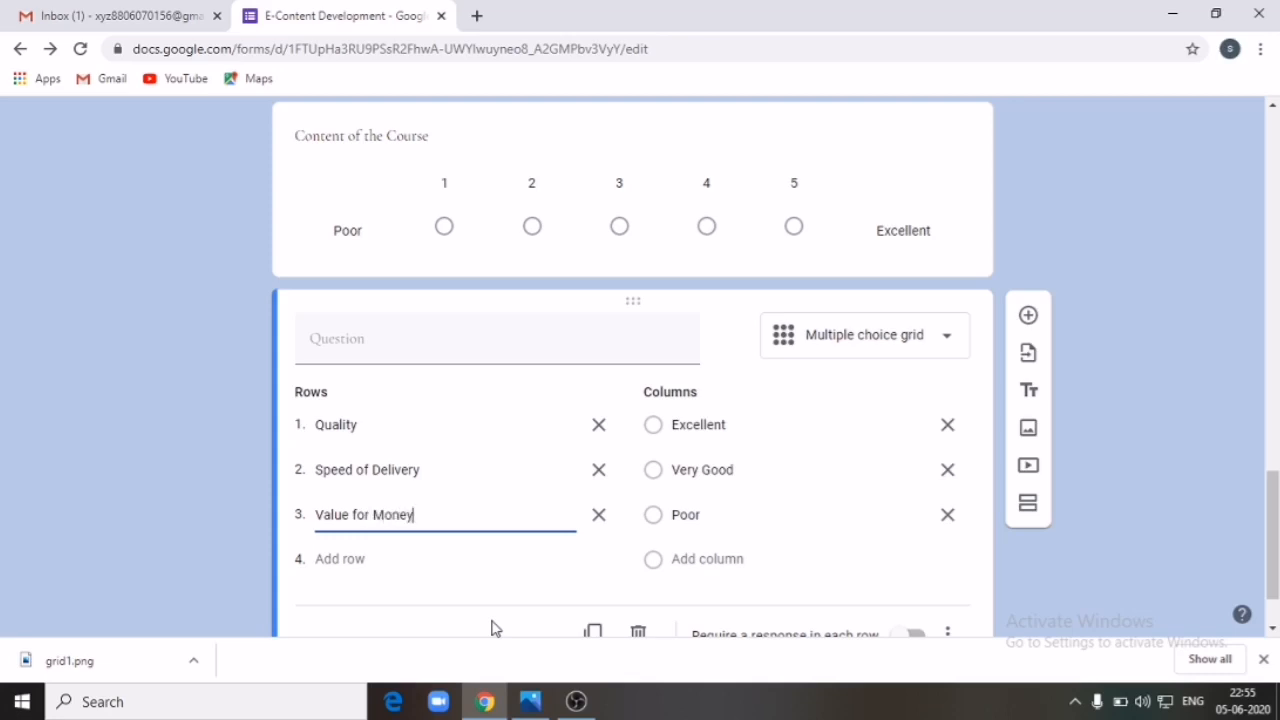
left_click(1125, 600)
scroll(1125, 600, "down", 1)
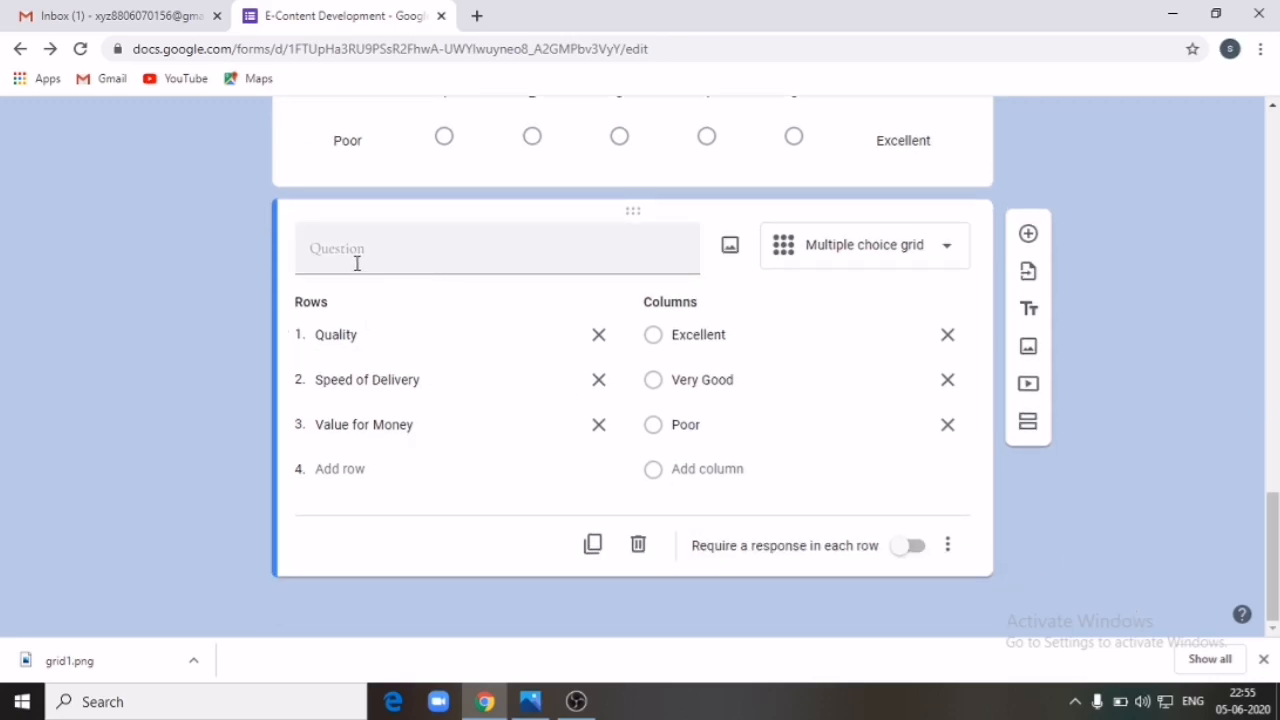
Step: Title the grid question 'Service'
left_click(531, 702)
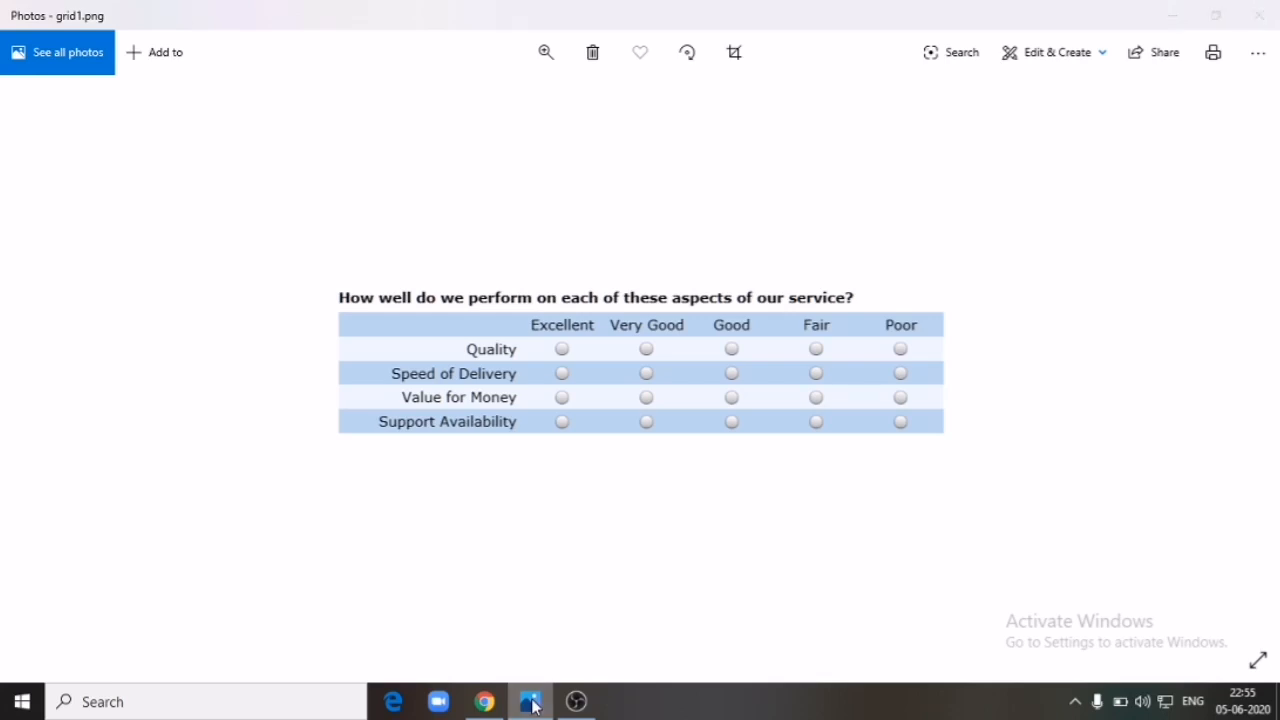
left_click(531, 702)
left_click(423, 248)
type("Service")
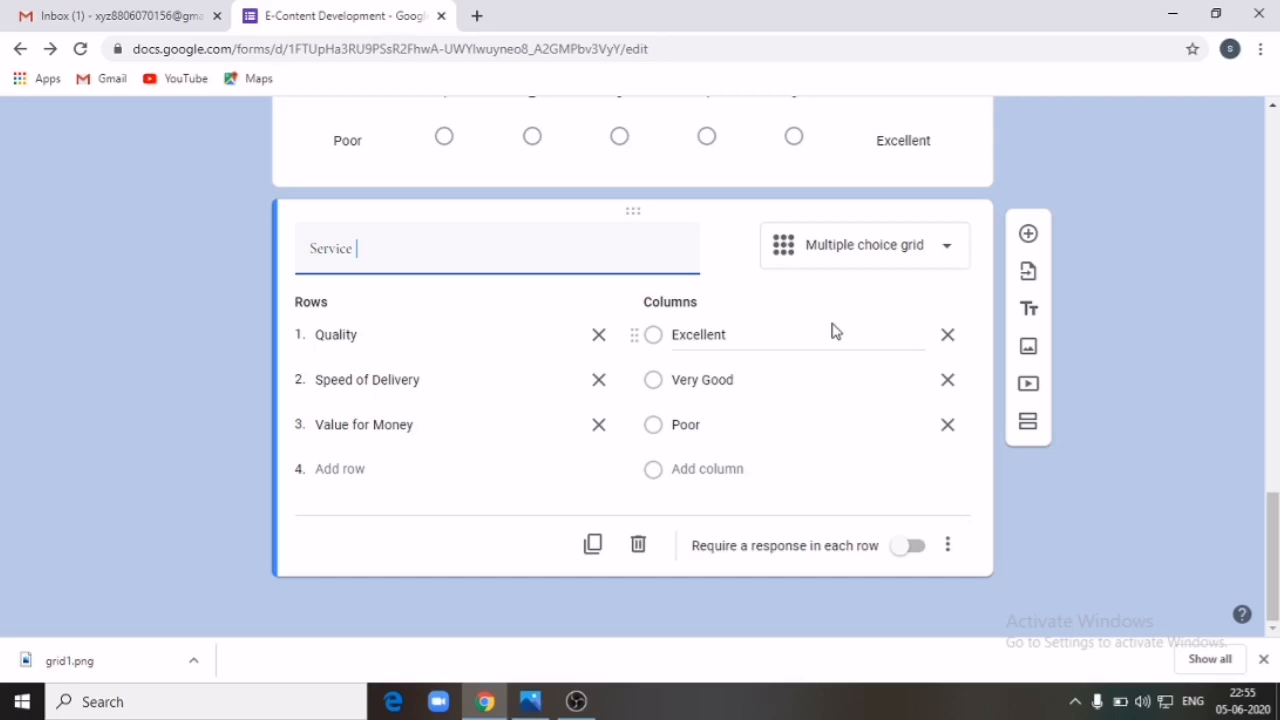
scroll(928, 322, "up", 10)
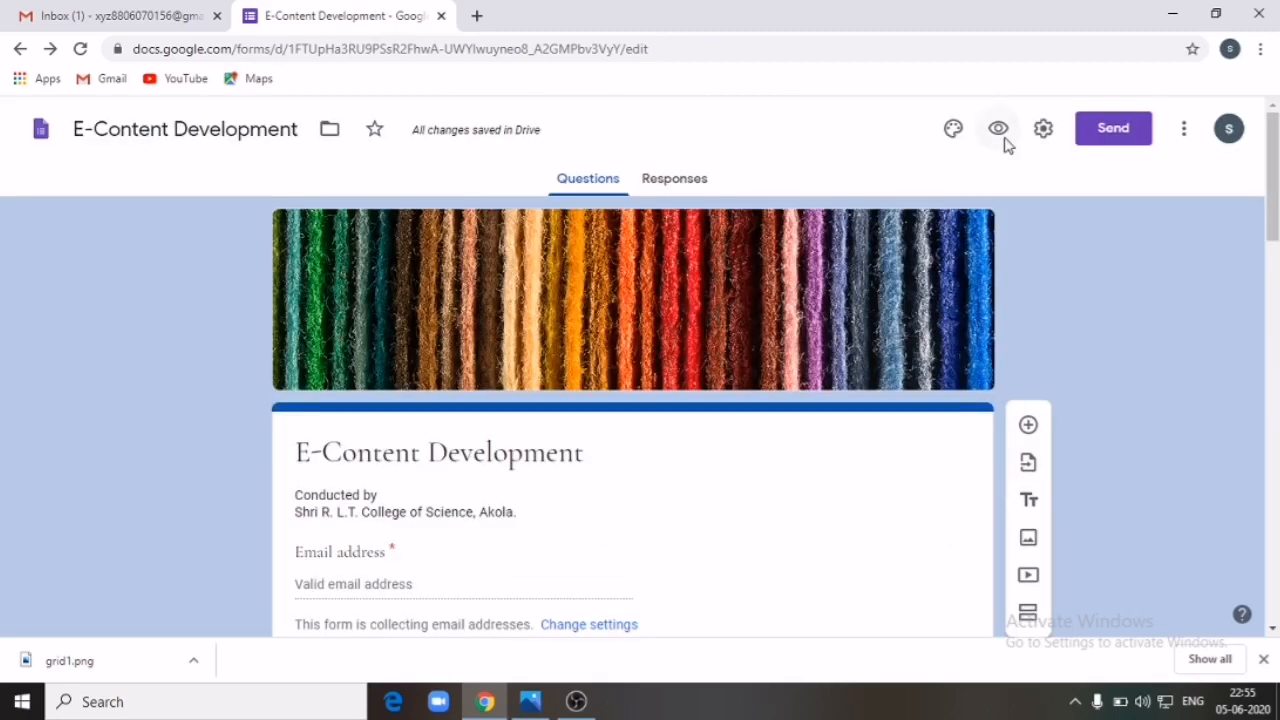
left_click(998, 130)
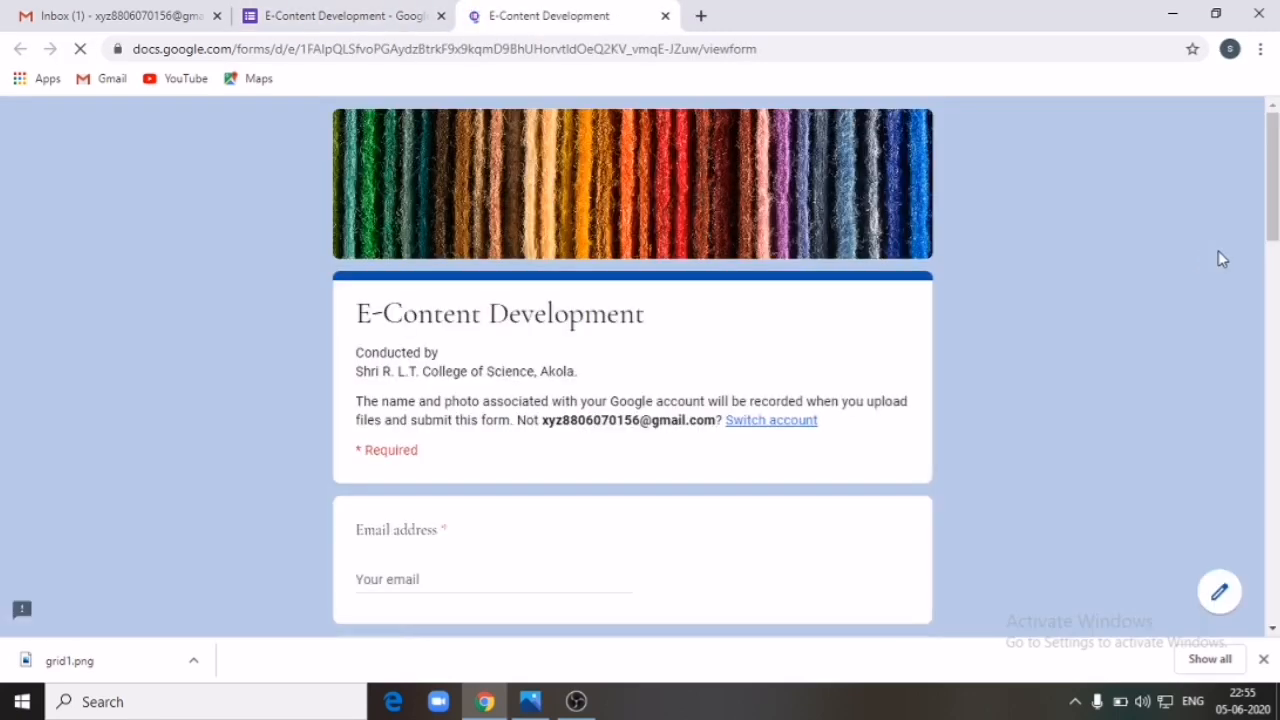
left_click_drag(1273, 232, 1274, 556)
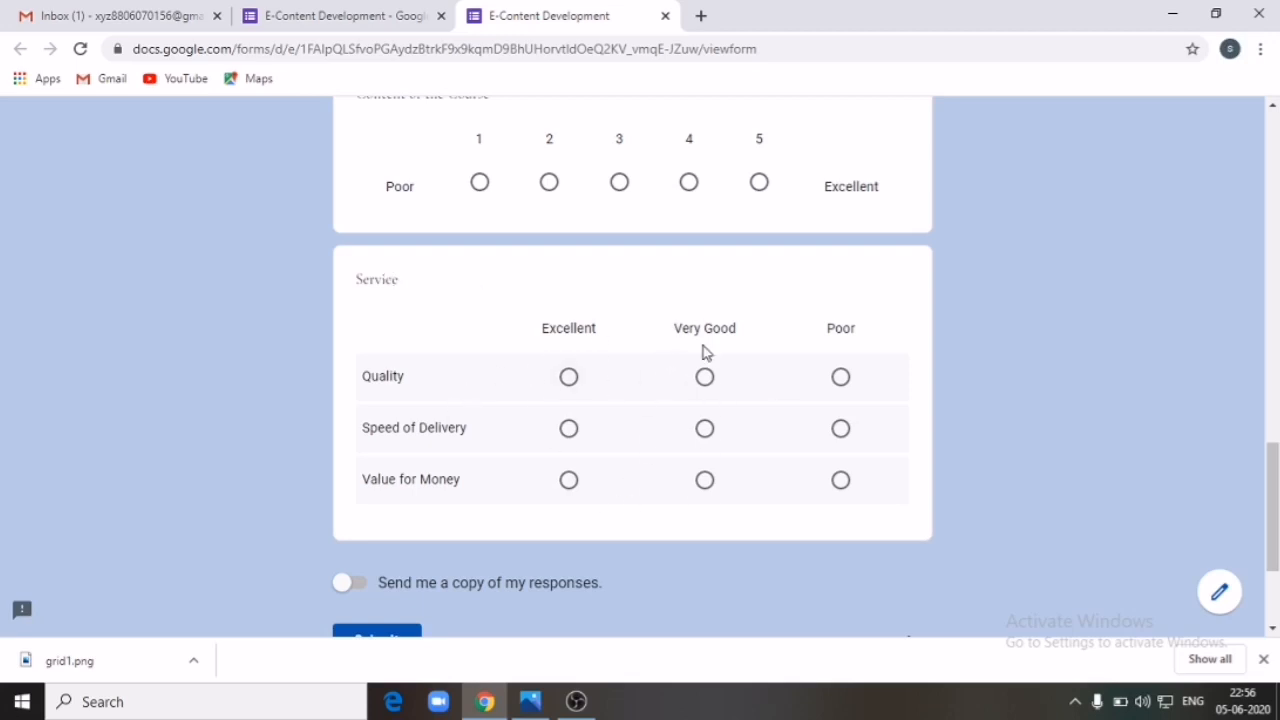
scroll(794, 354, "up", 20)
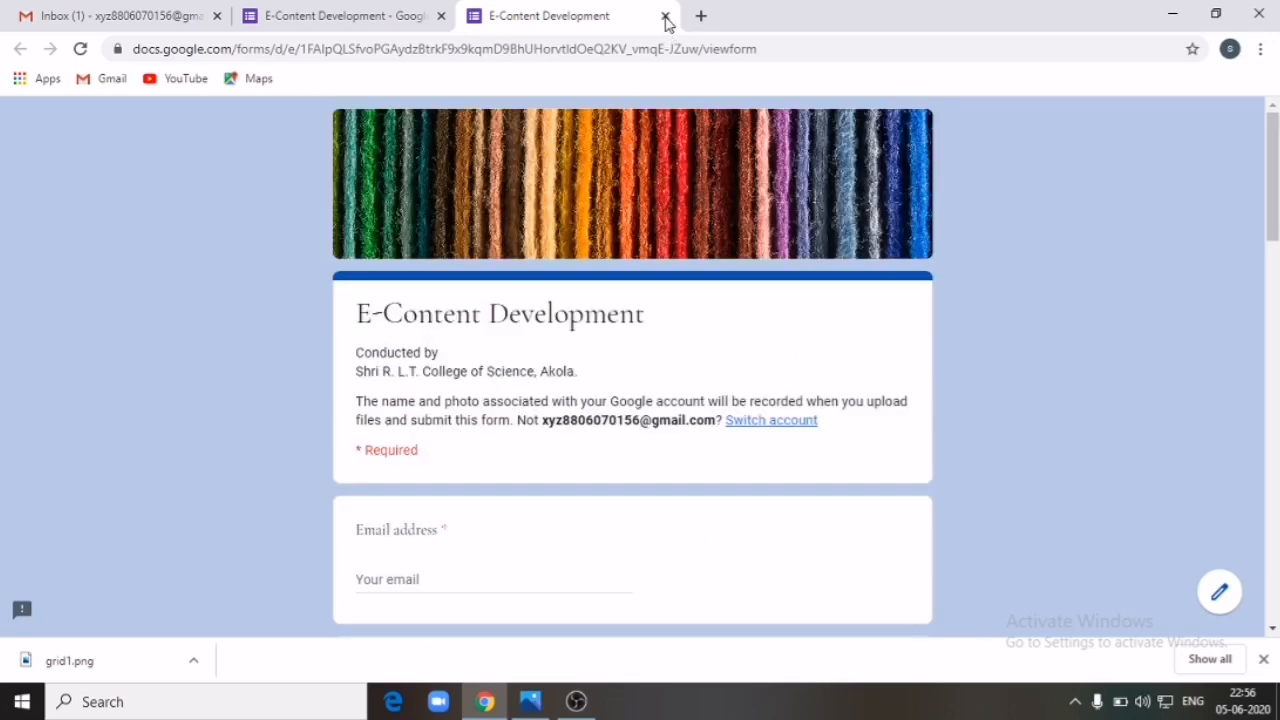
left_click(665, 16)
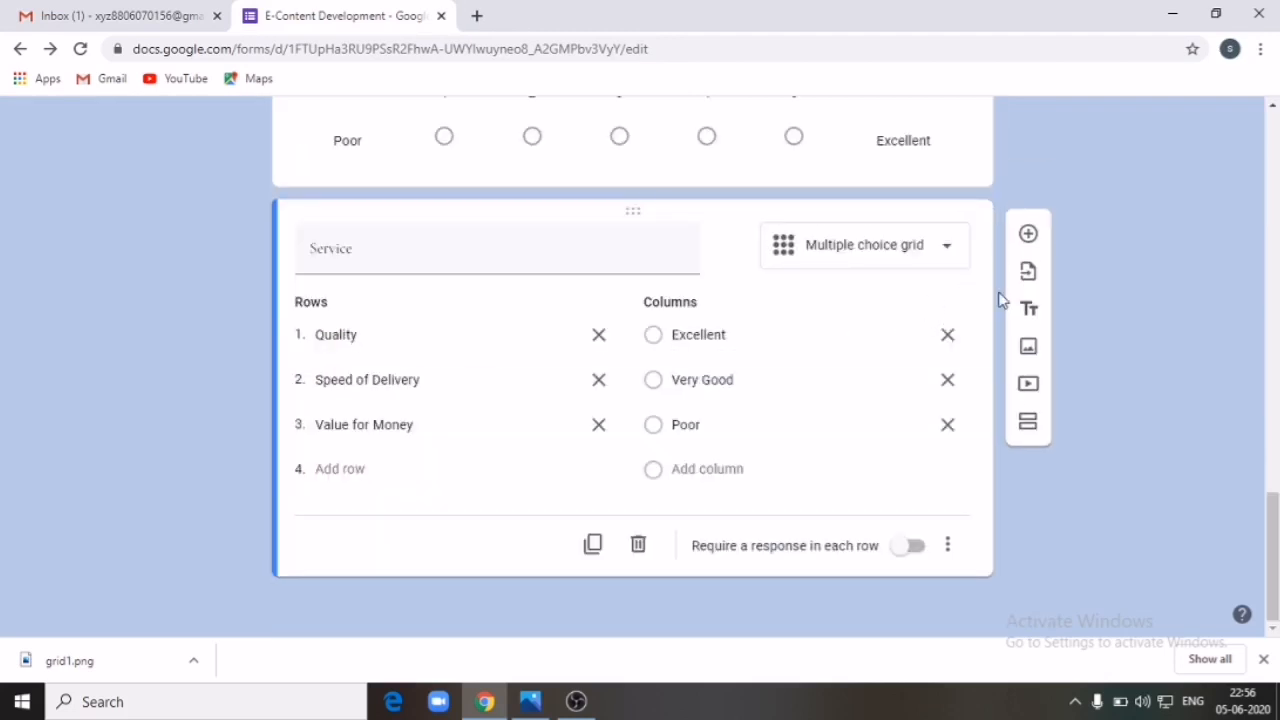
Step: Add a Date question titled 'Your DOB' below the Service grid
left_click(1030, 238)
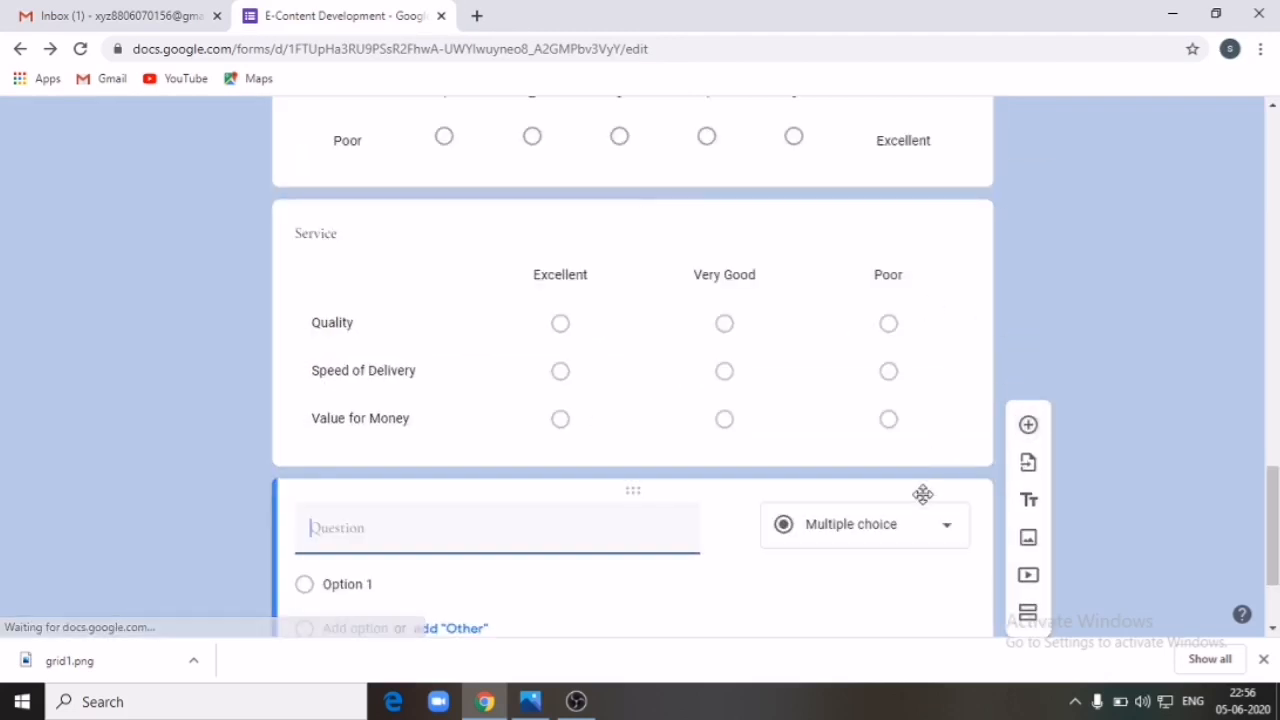
left_click(950, 540)
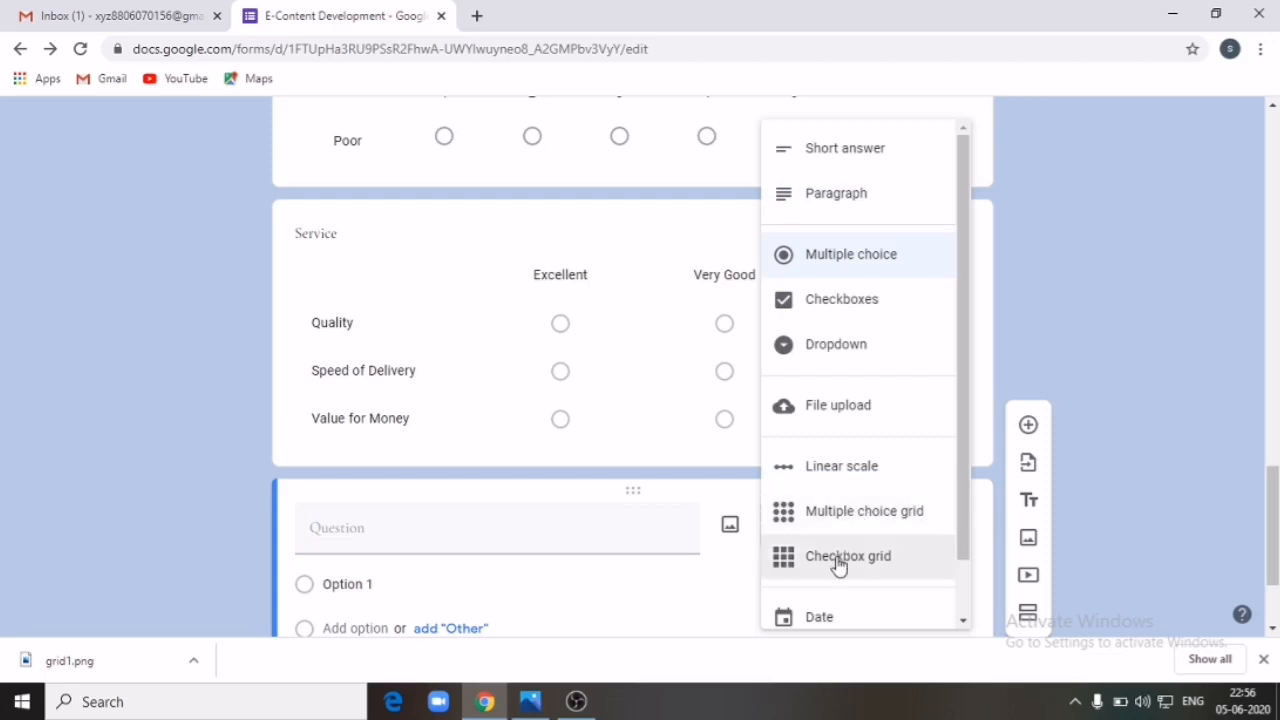
scroll(845, 565, "down", 1)
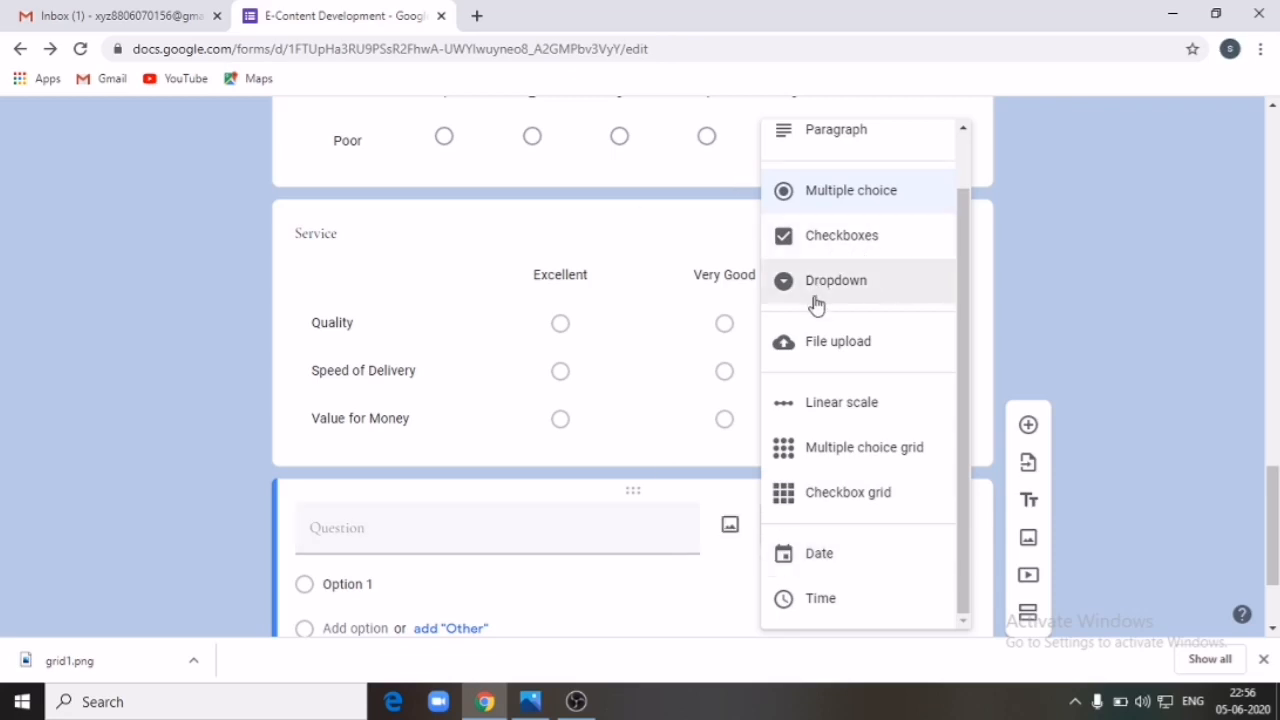
scroll(832, 288, "up", 1)
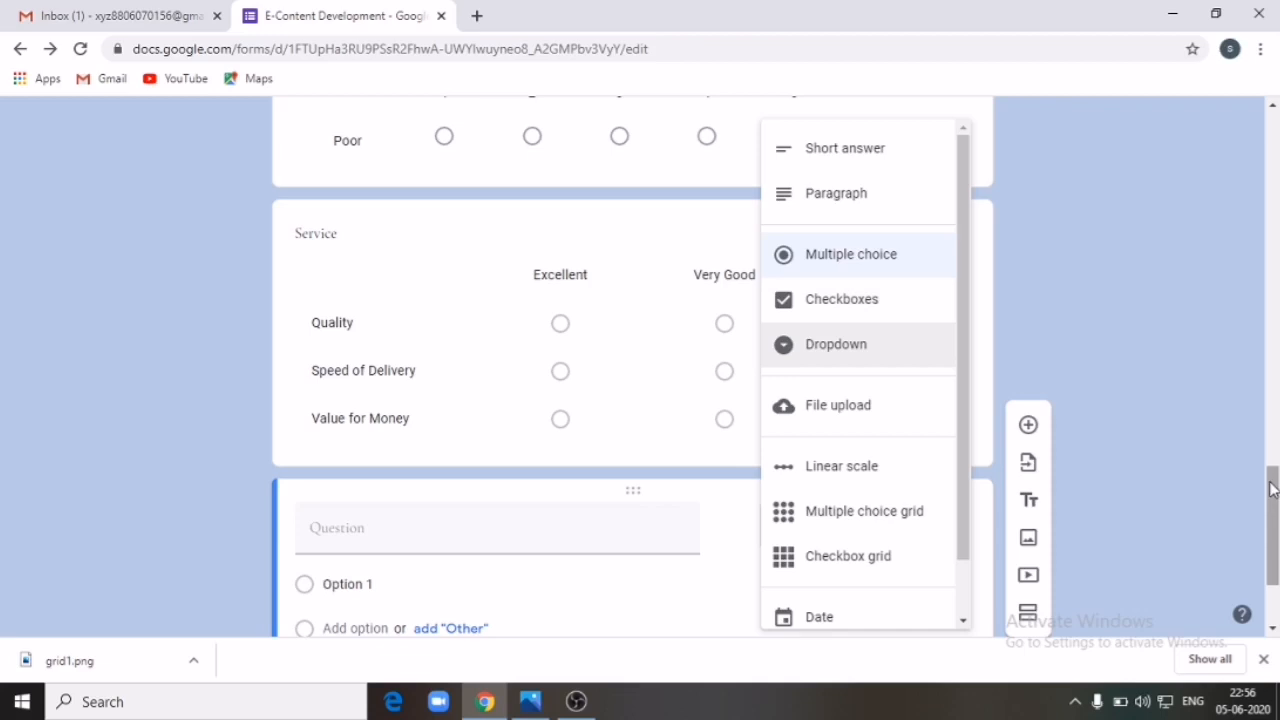
scroll(1230, 500, "down", 2)
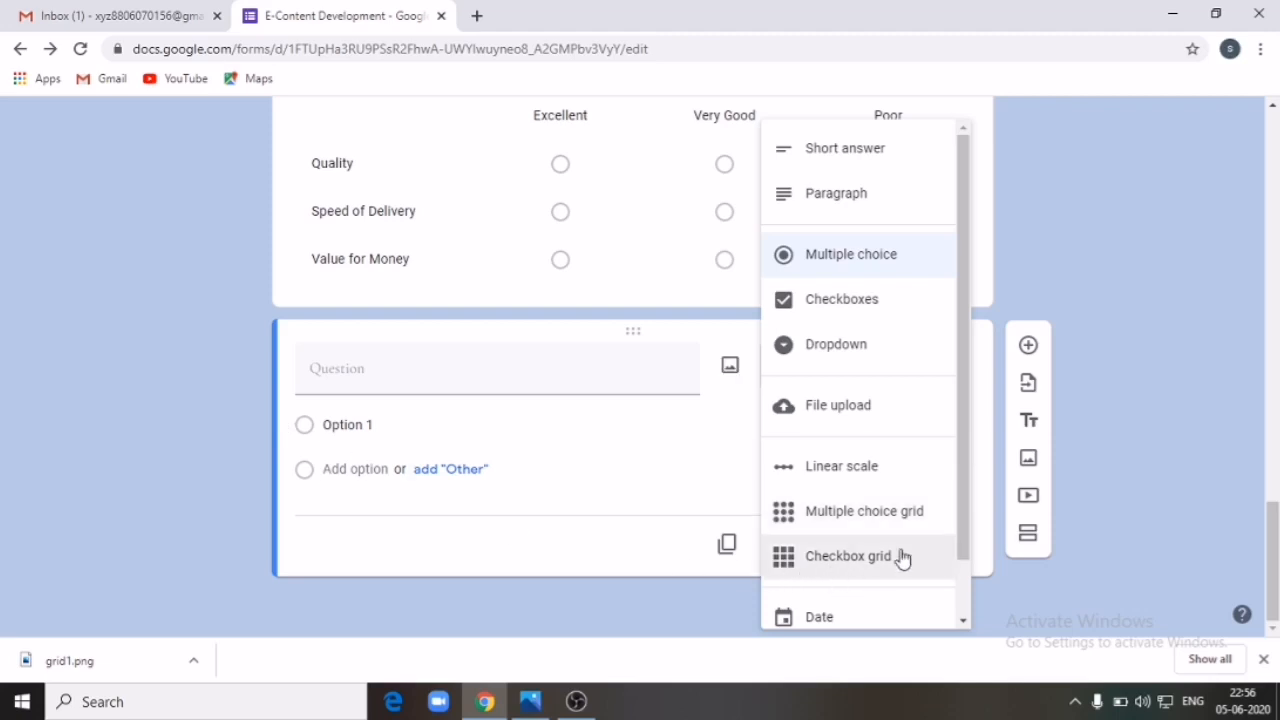
scroll(860, 540, "down", 1)
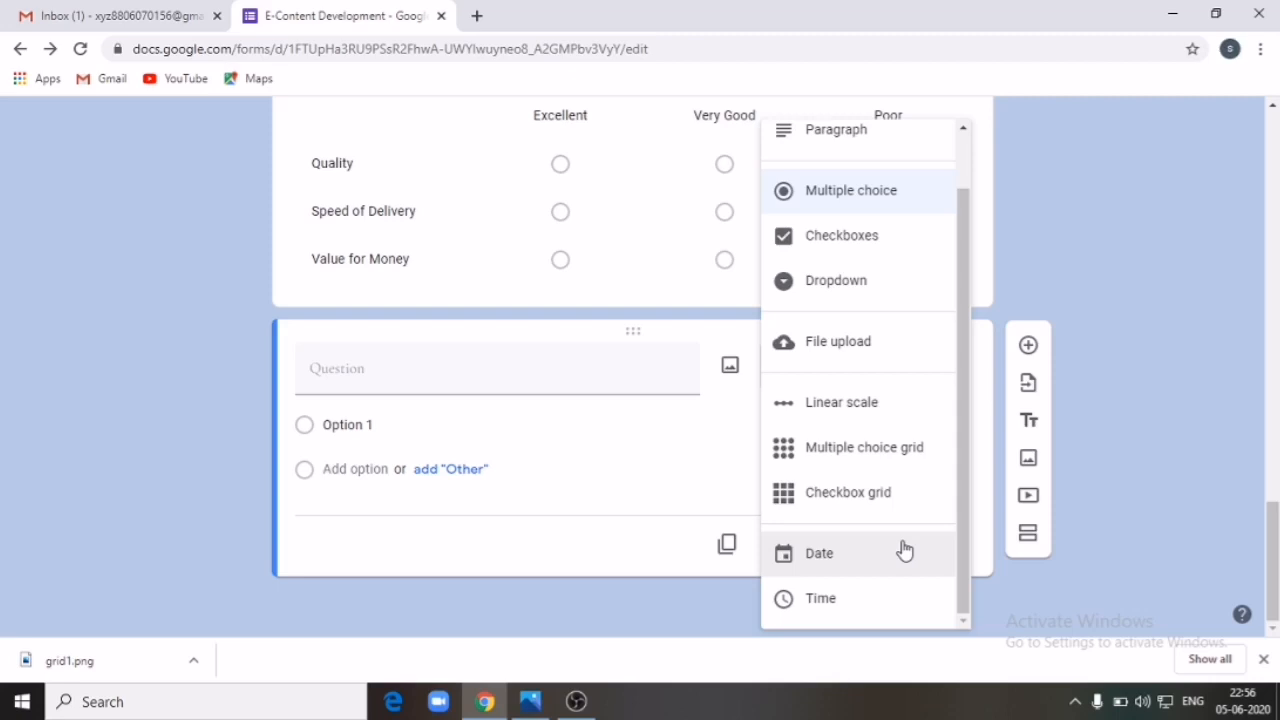
left_click(828, 566)
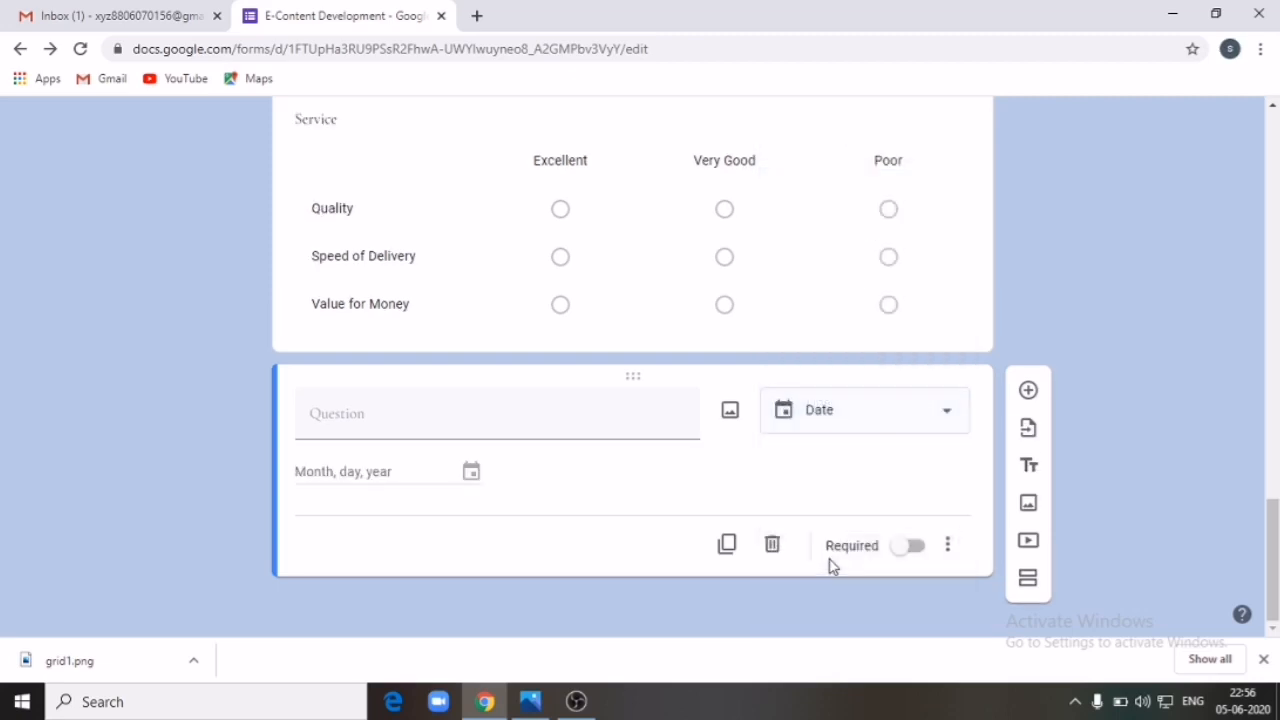
left_click(426, 418)
left_click(427, 420)
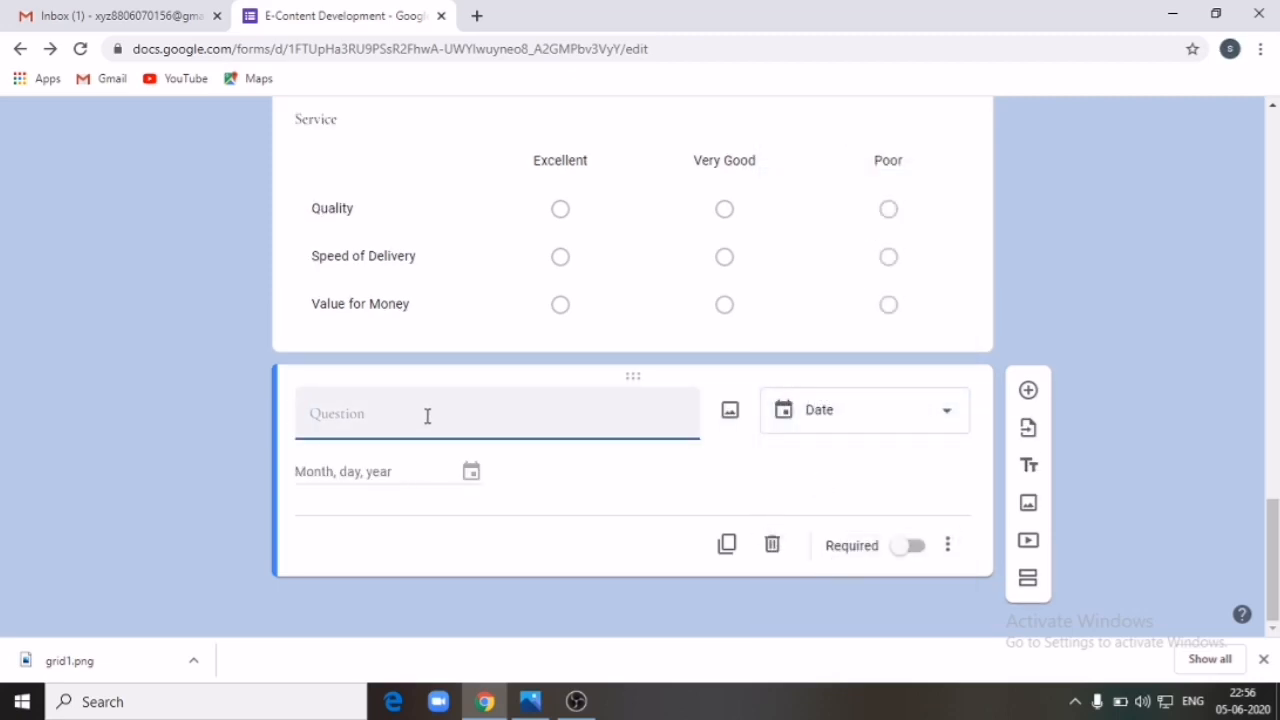
type("Your DOB")
Step: Add a Time question titled 'Your Birth Time' below Your DOB
left_click(1028, 396)
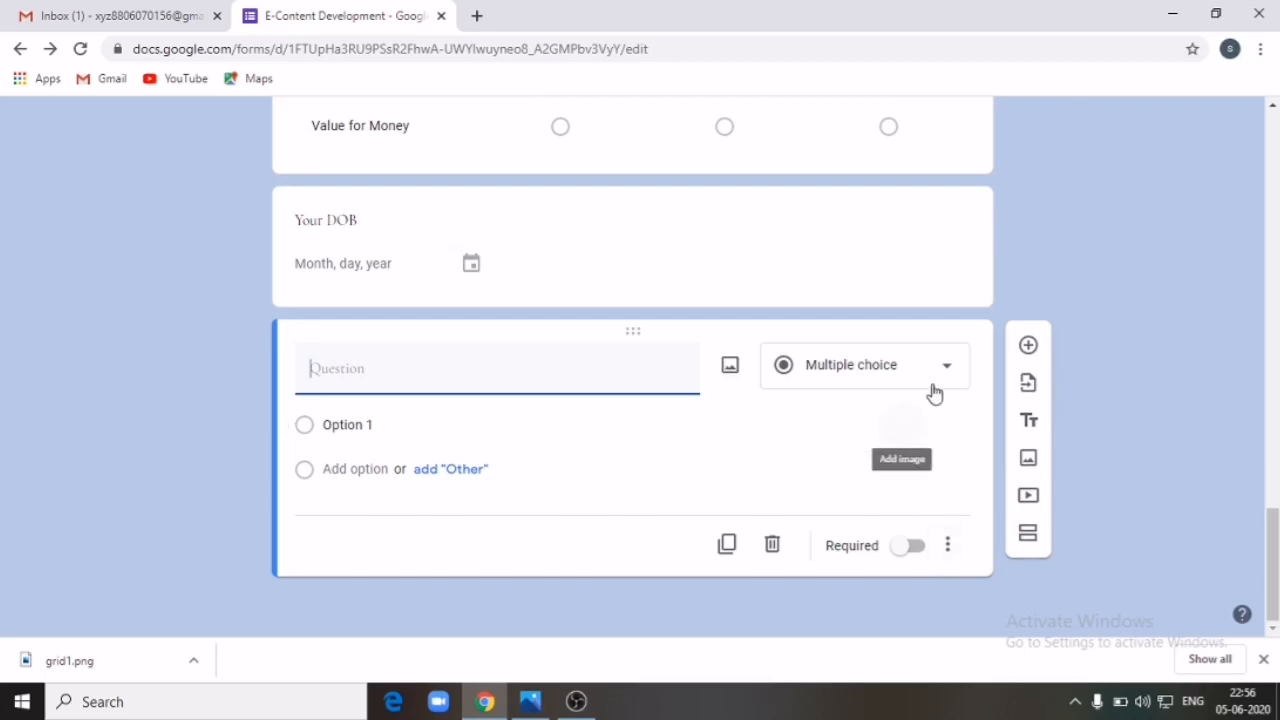
left_click(946, 371)
scroll(900, 488, "down", 1)
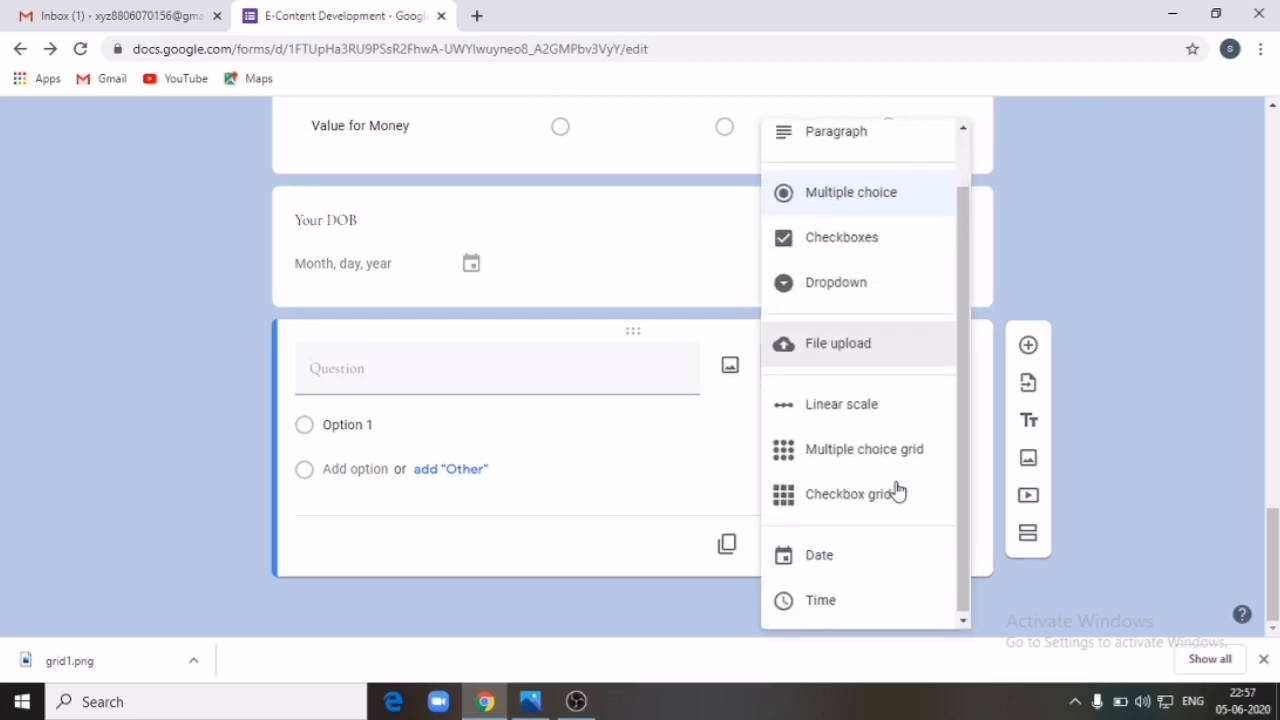
left_click(843, 600)
left_click(503, 420)
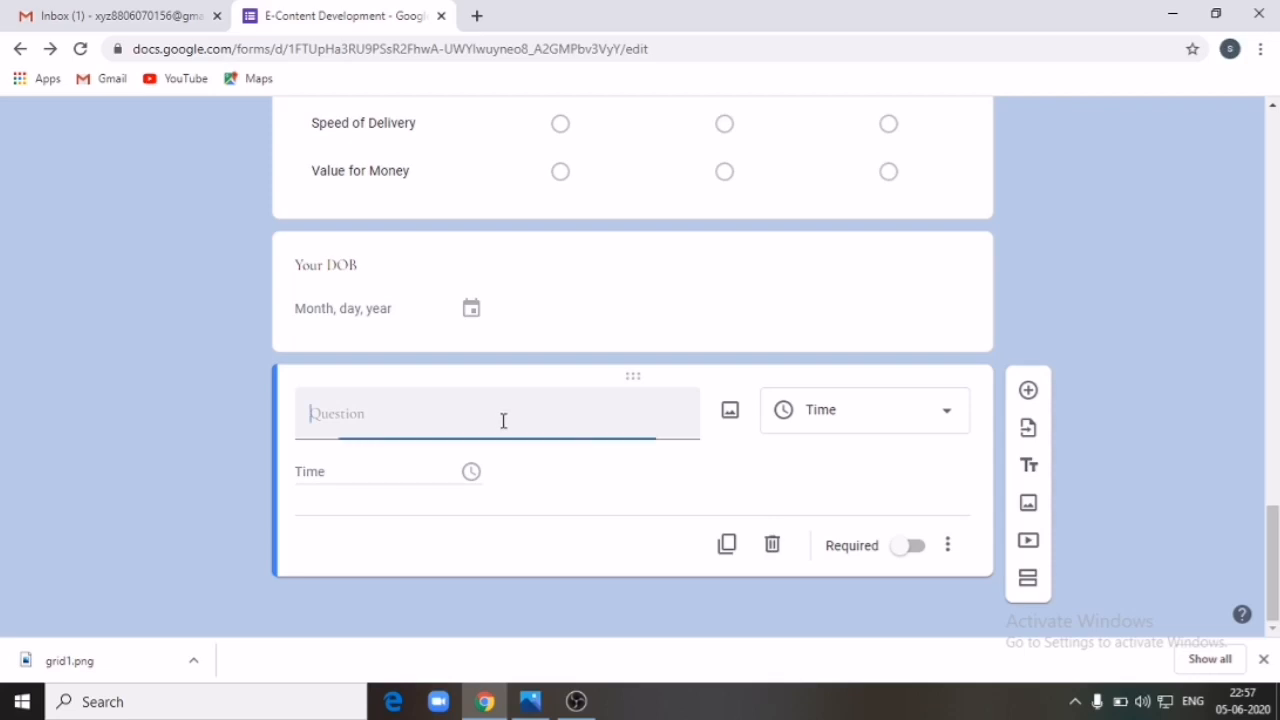
type("Your Birth Time")
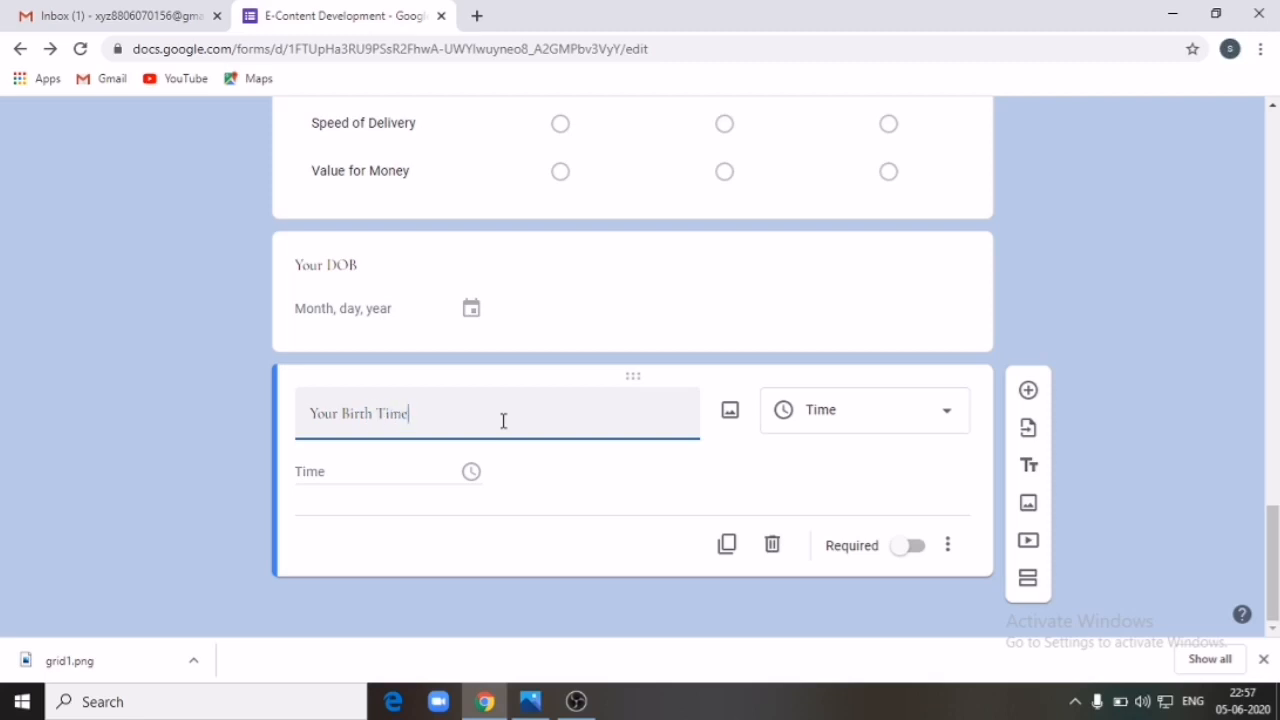
scroll(792, 448, "up", 15)
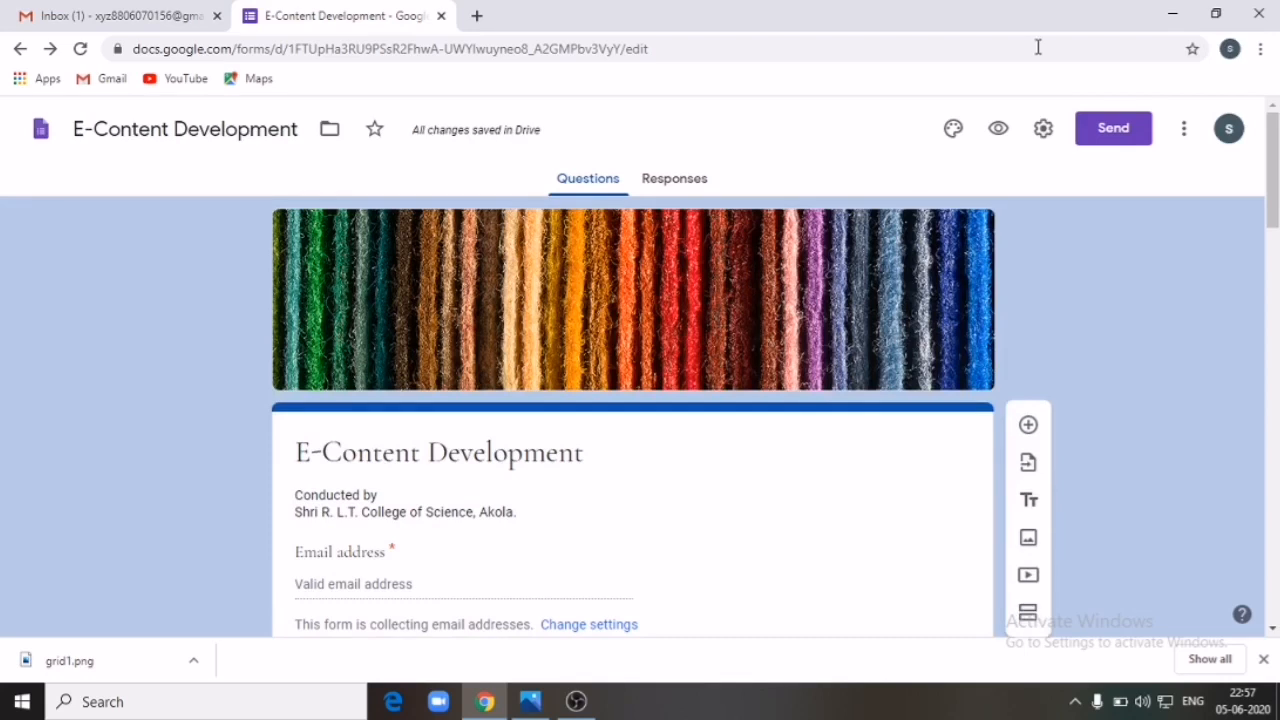
left_click(997, 128)
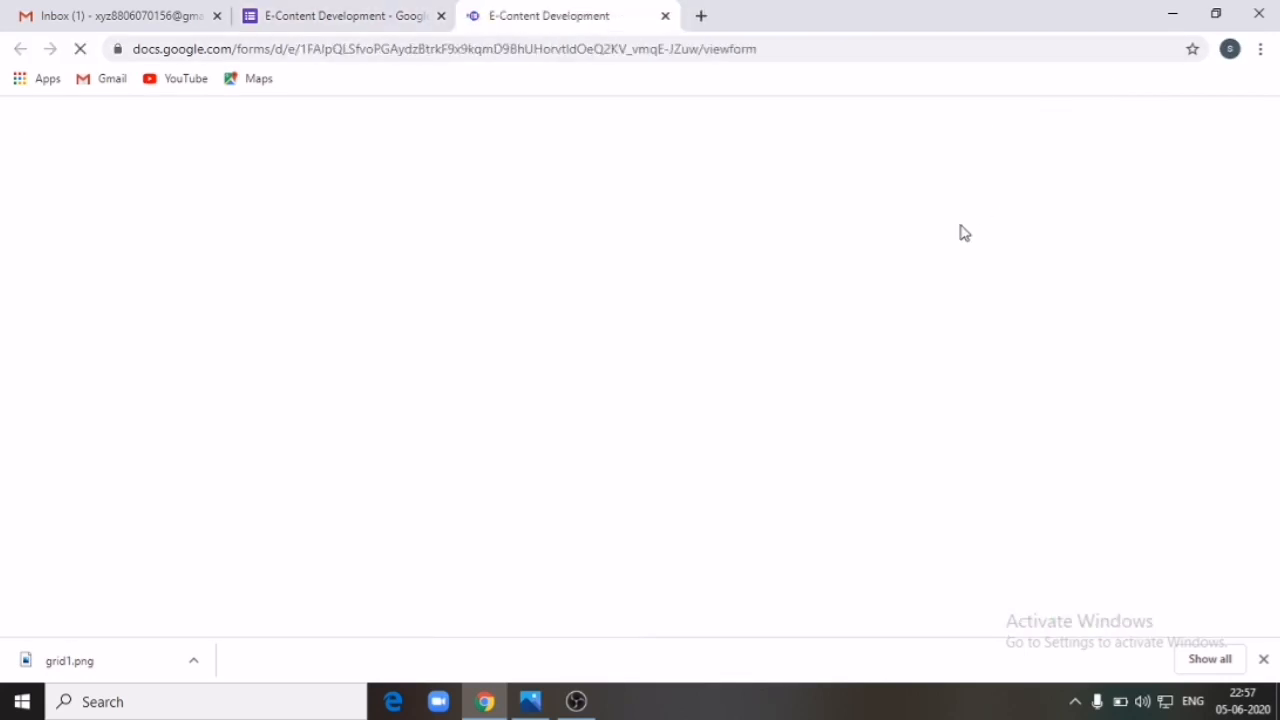
scroll(963, 233, "down", 15)
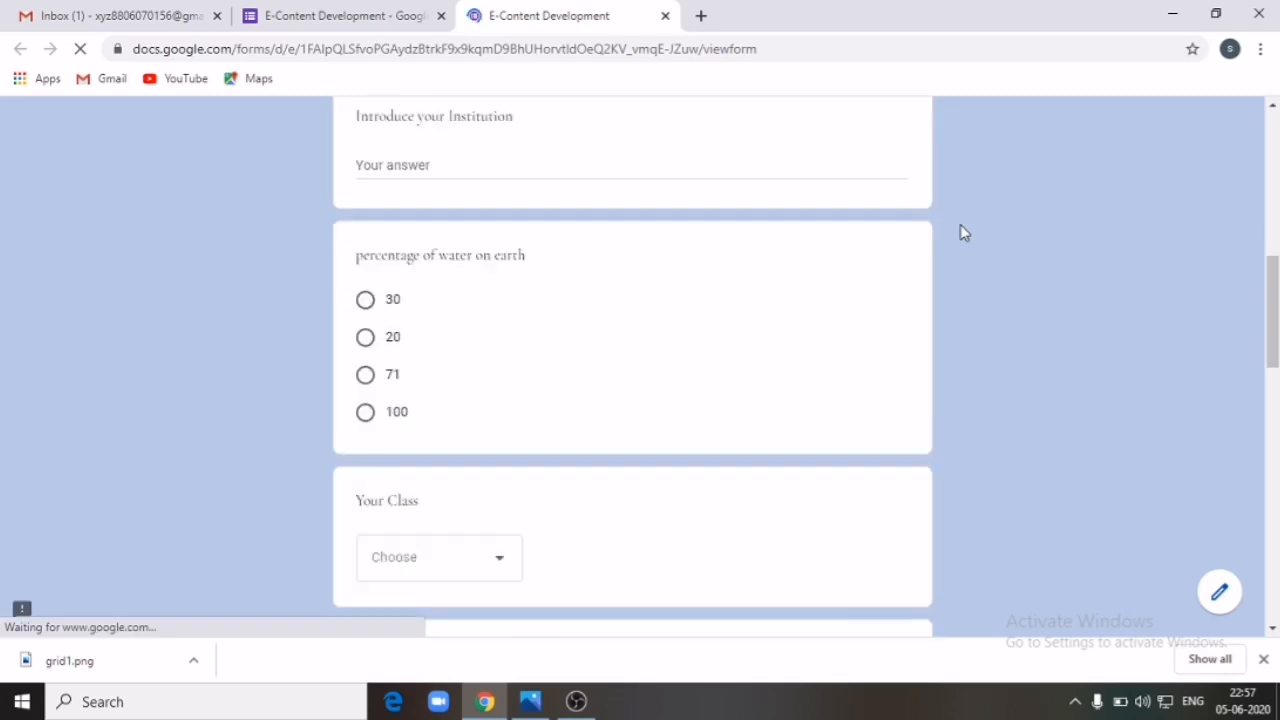
left_click_drag(1271, 534, 1269, 485)
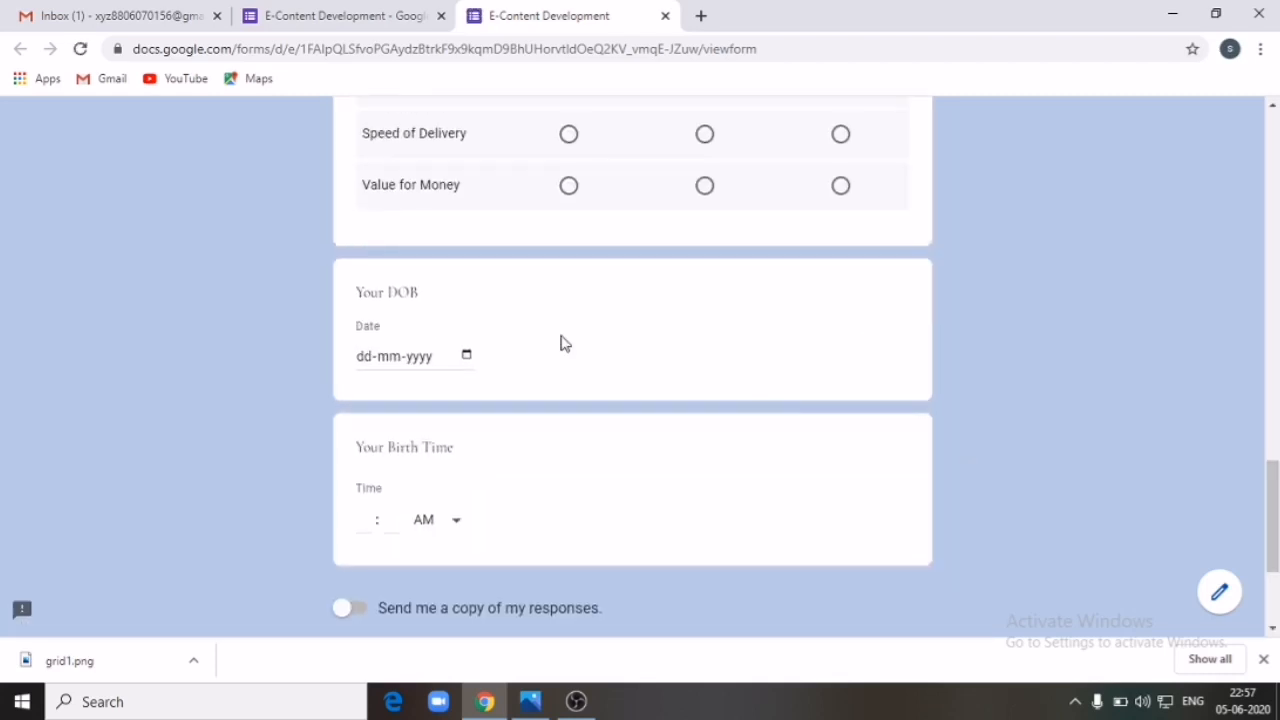
left_click(372, 359)
left_click(389, 366)
left_click(424, 366)
left_click(467, 360)
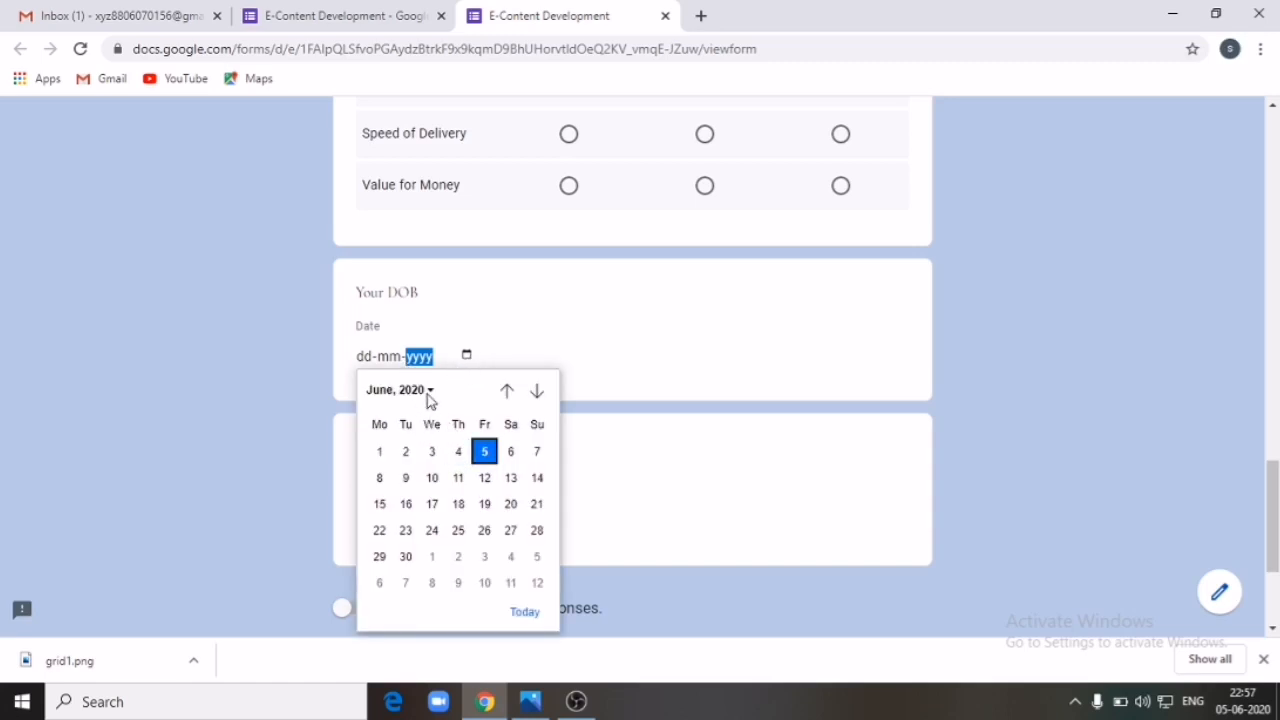
left_click(750, 362)
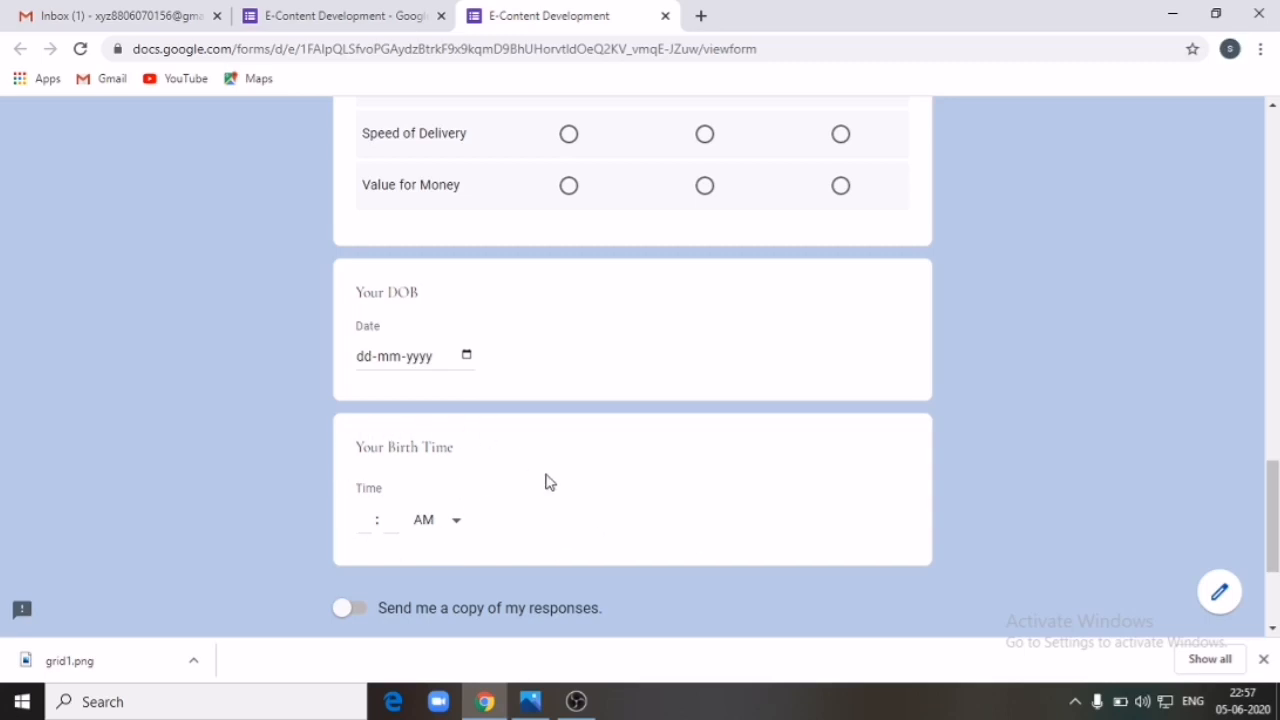
left_click(665, 15)
scroll(692, 234, "down", 18)
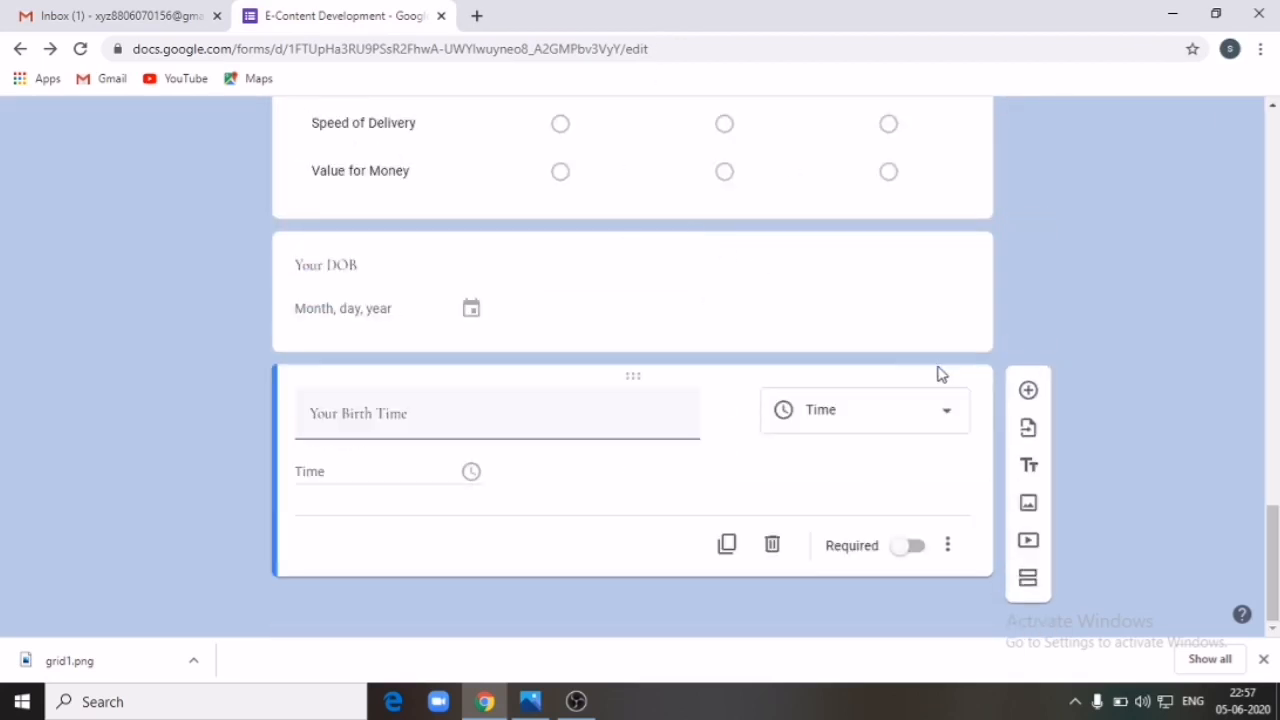
left_click(950, 418)
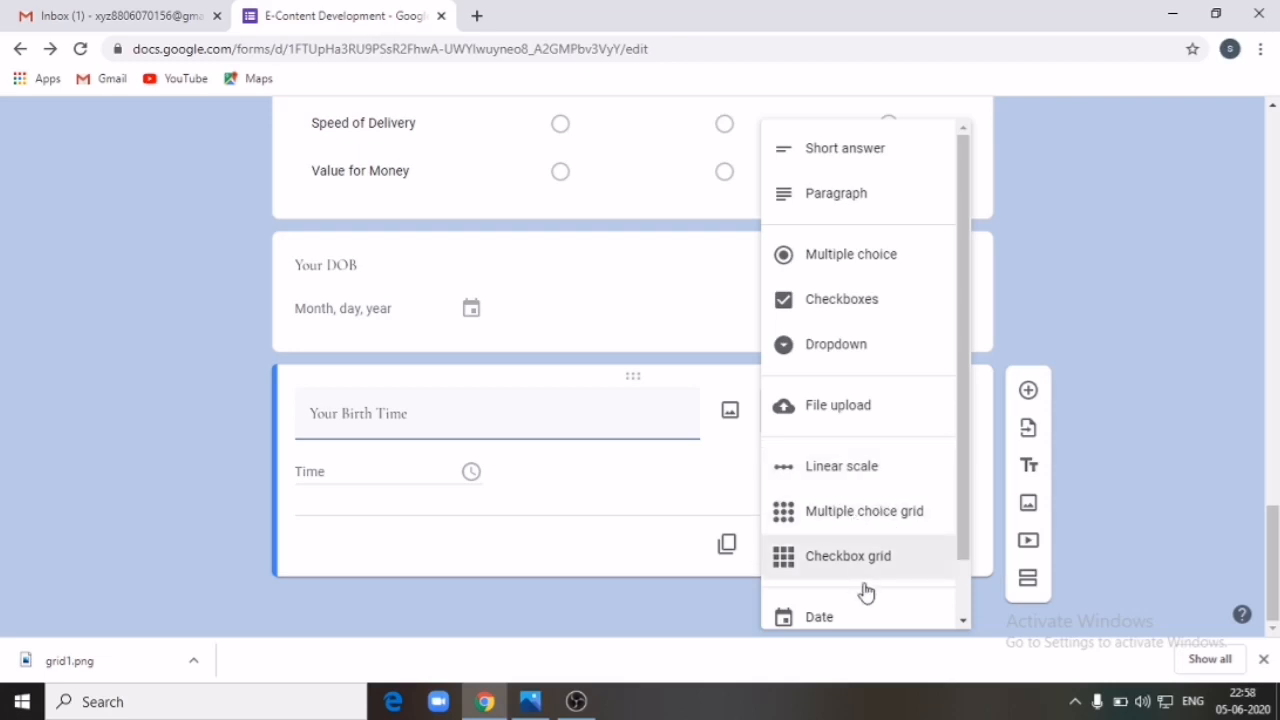
scroll(866, 592, "down", 1)
left_click(1150, 506)
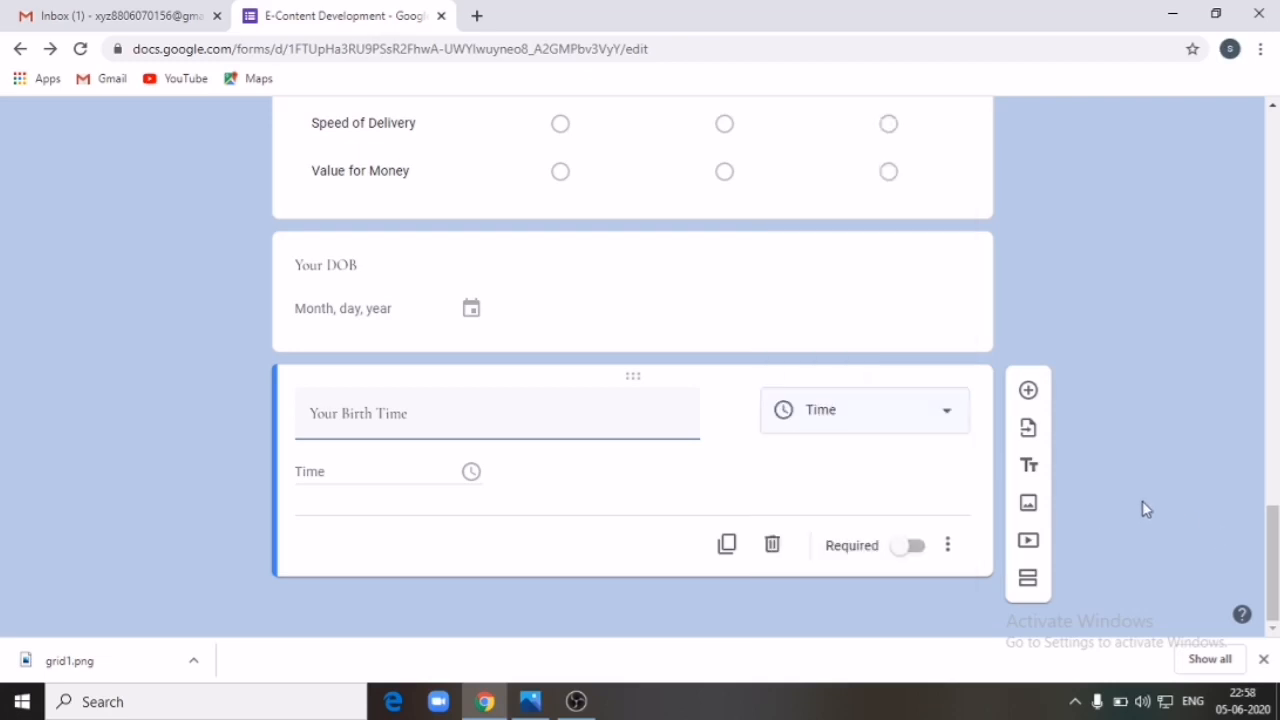
scroll(922, 476, "up", 10)
scroll(920, 474, "up", 6)
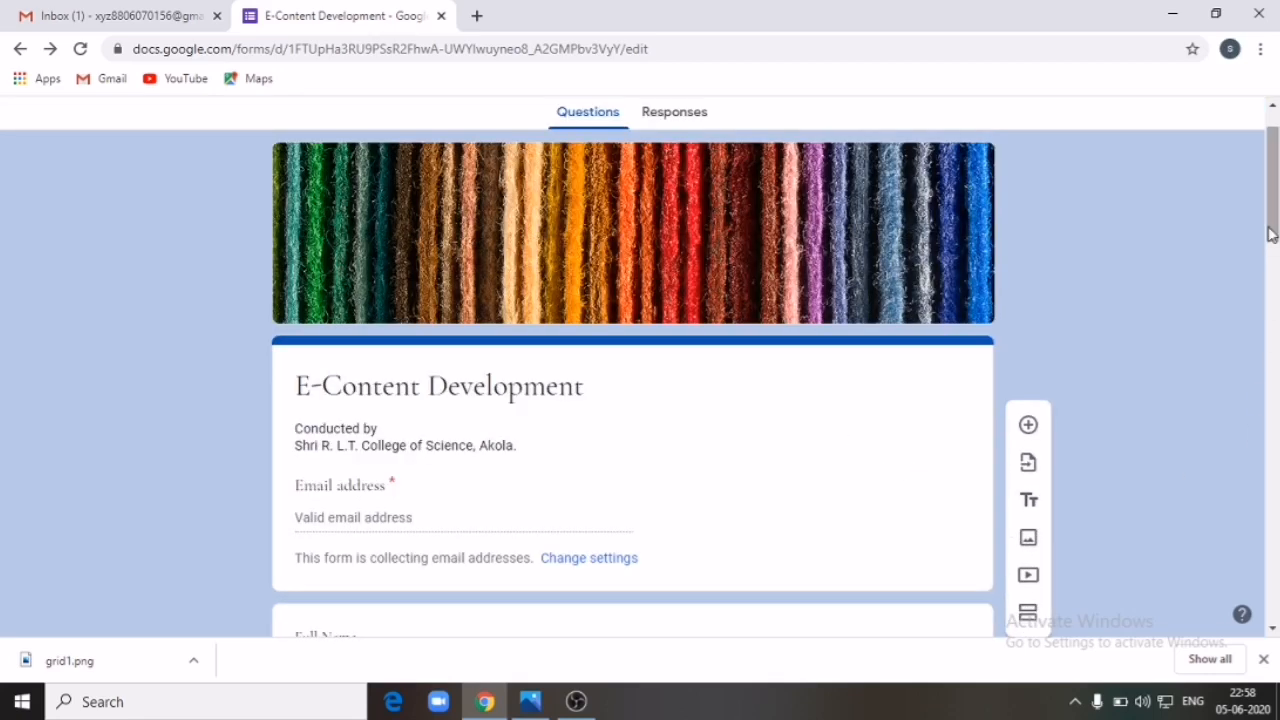
scroll(1268, 238, "down", 3)
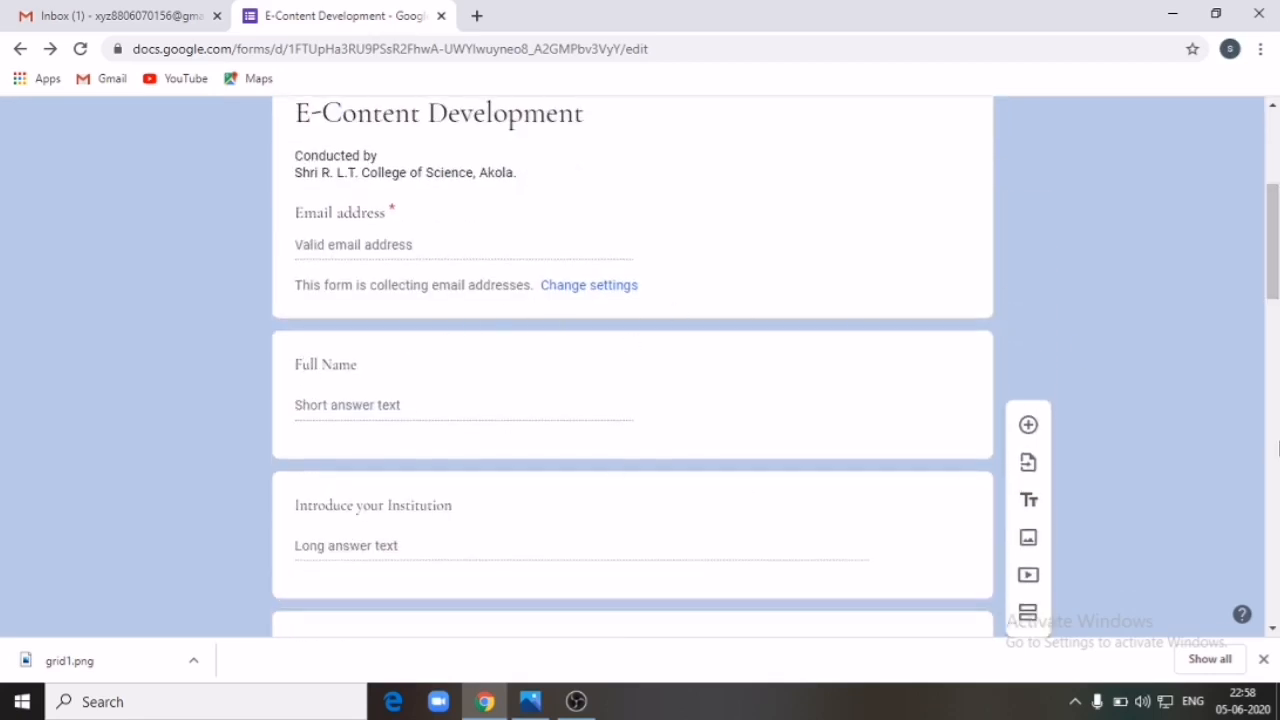
Step: Move Your Class, Your DOB and Your Birth Time up to follow Full Name
left_click_drag(1273, 275, 1273, 425)
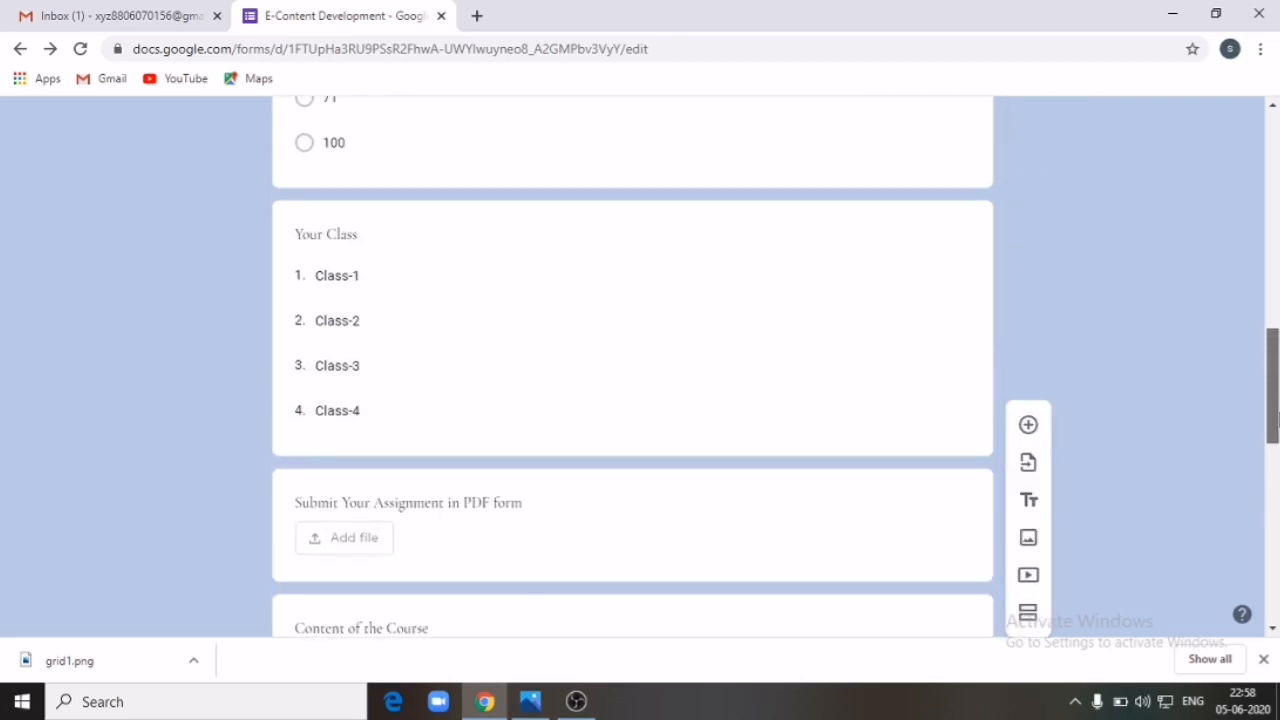
left_click(557, 249)
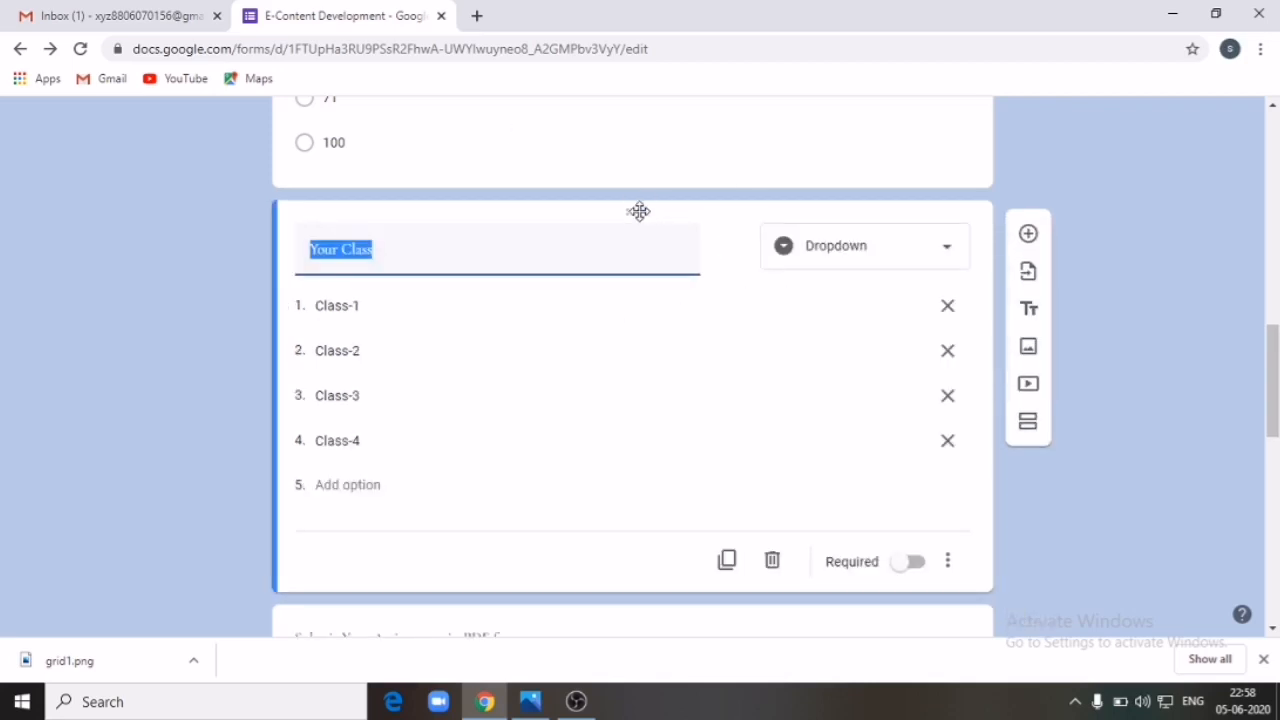
left_click_drag(639, 211, 674, 331)
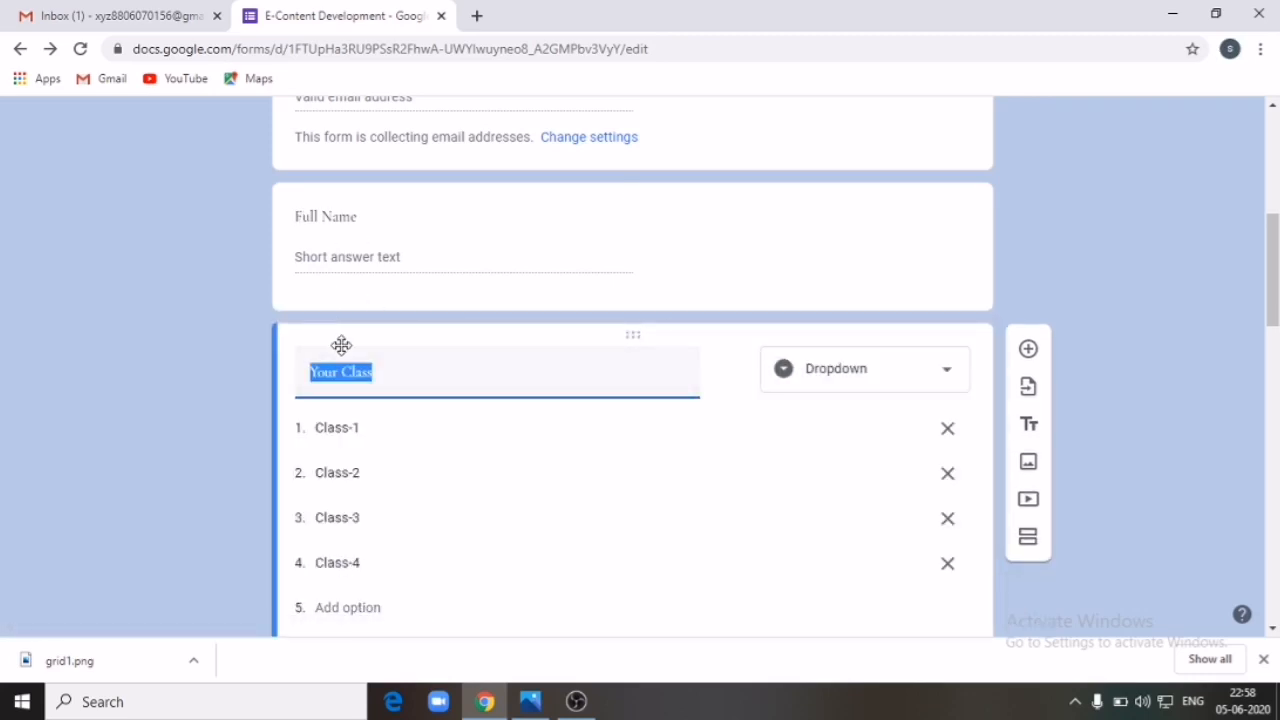
left_click_drag(1266, 286, 1273, 425)
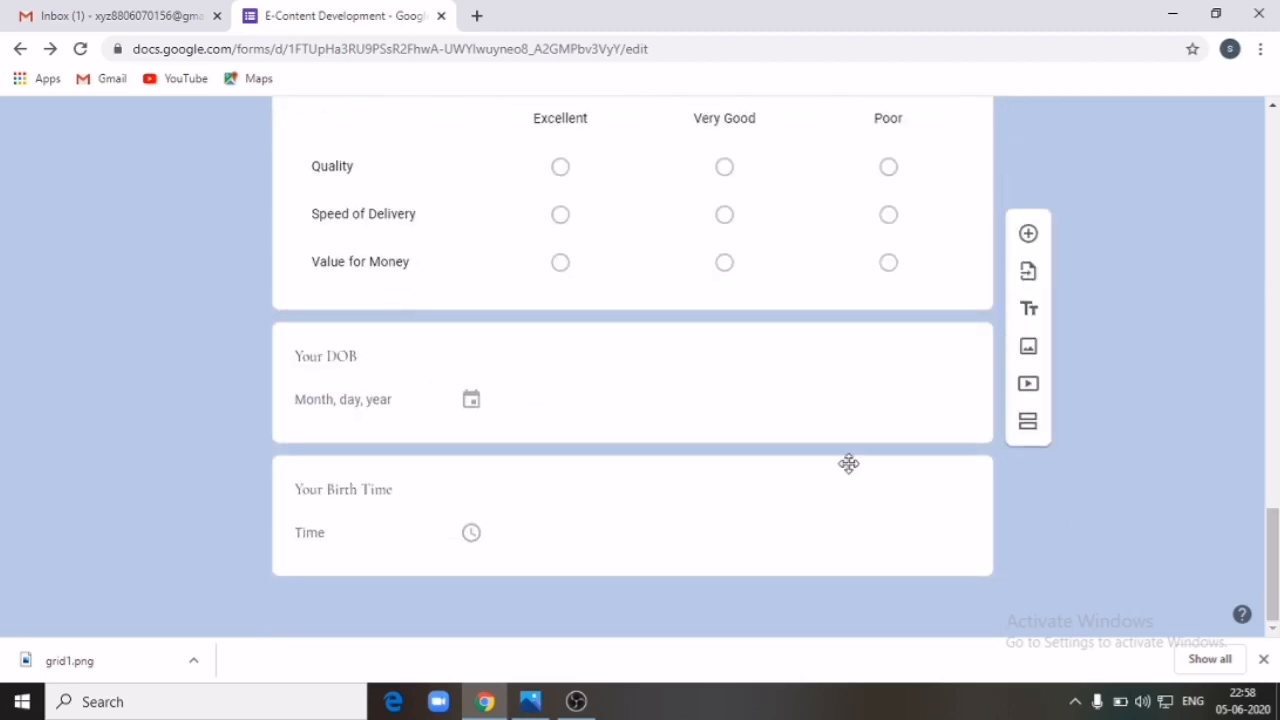
left_click_drag(640, 337, 669, 503)
scroll(669, 503, "down", 10)
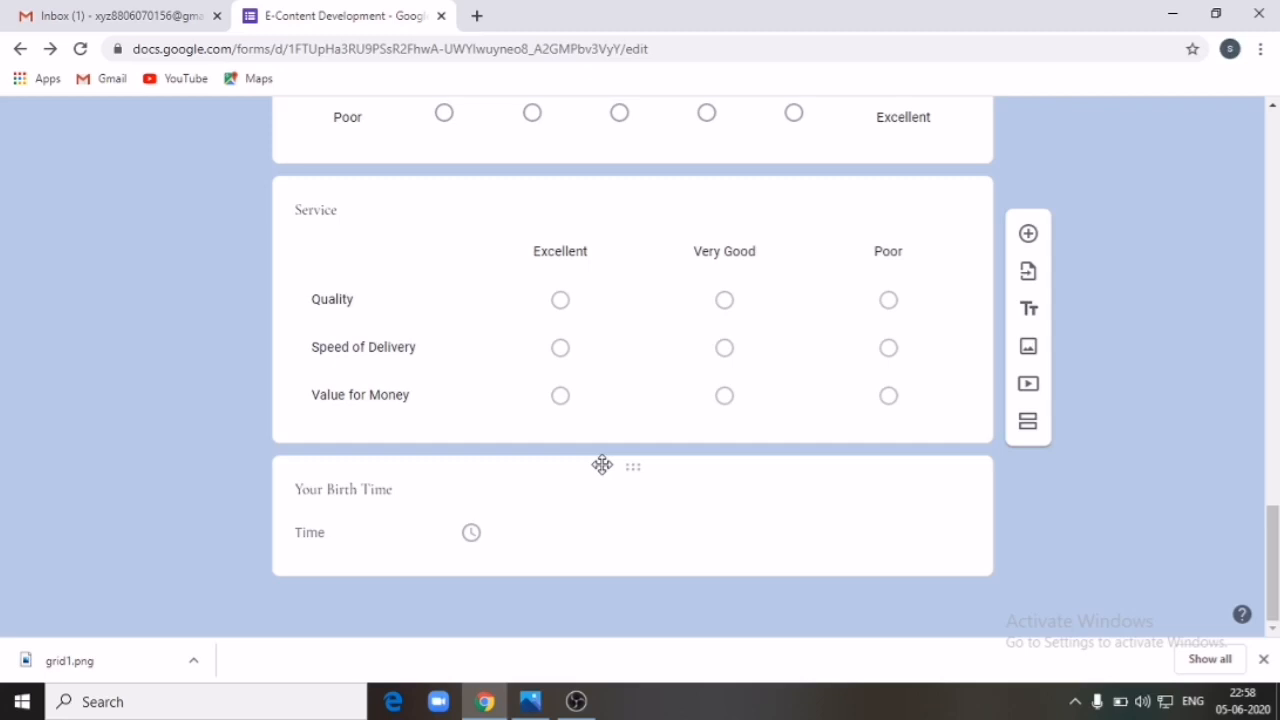
left_click_drag(634, 456, 666, 443)
Step: Move the PDF assignment upload question below Service, making it the final question
scroll(666, 443, "down", 5)
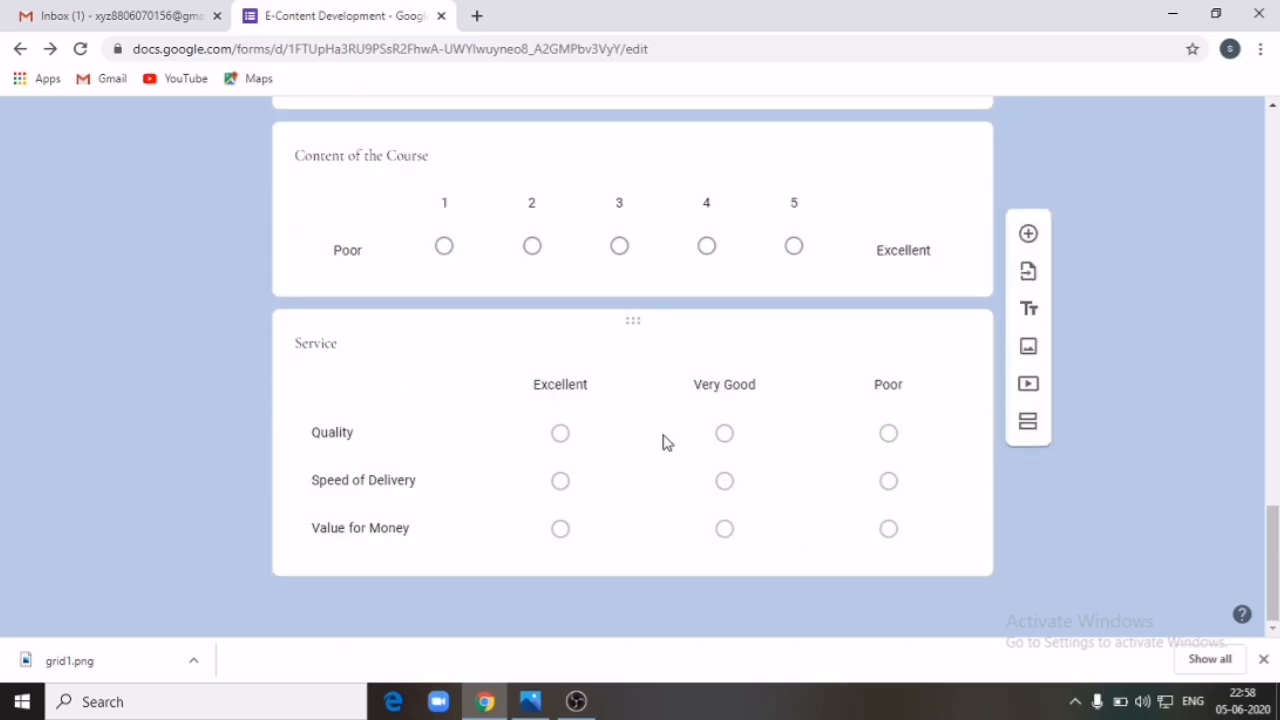
scroll(666, 443, "up", 6)
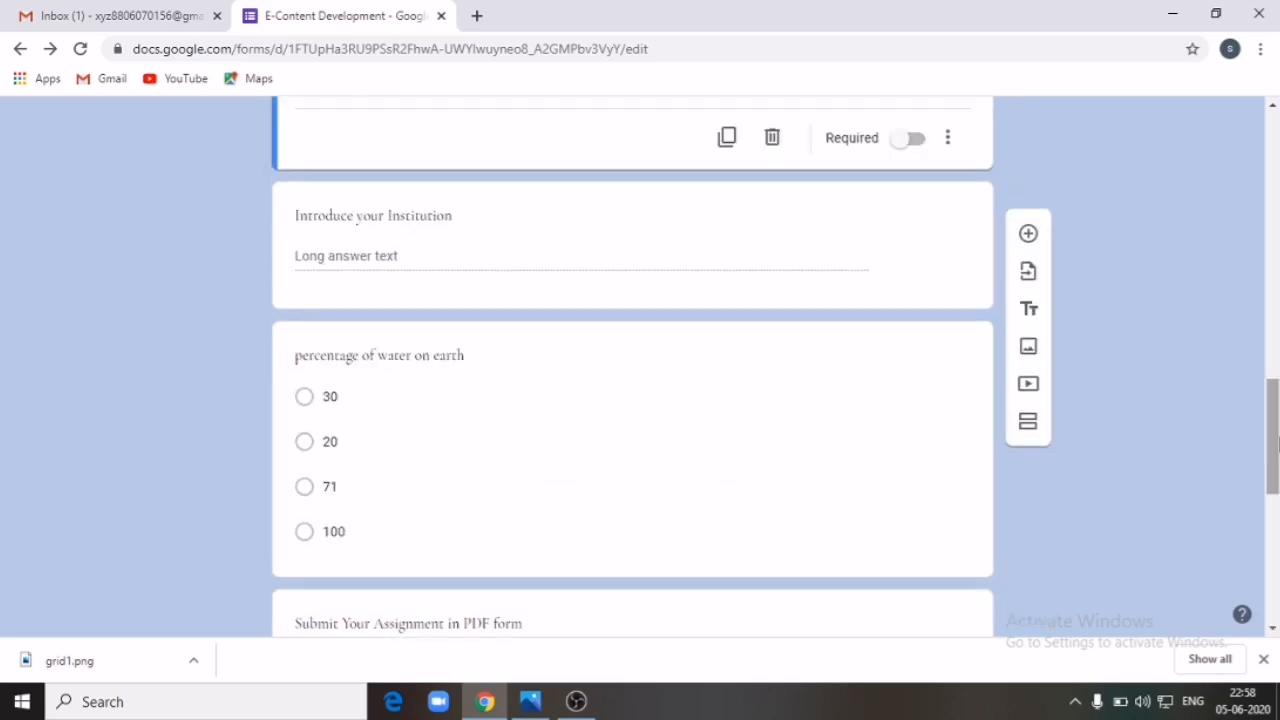
scroll(1229, 441, "up", 1)
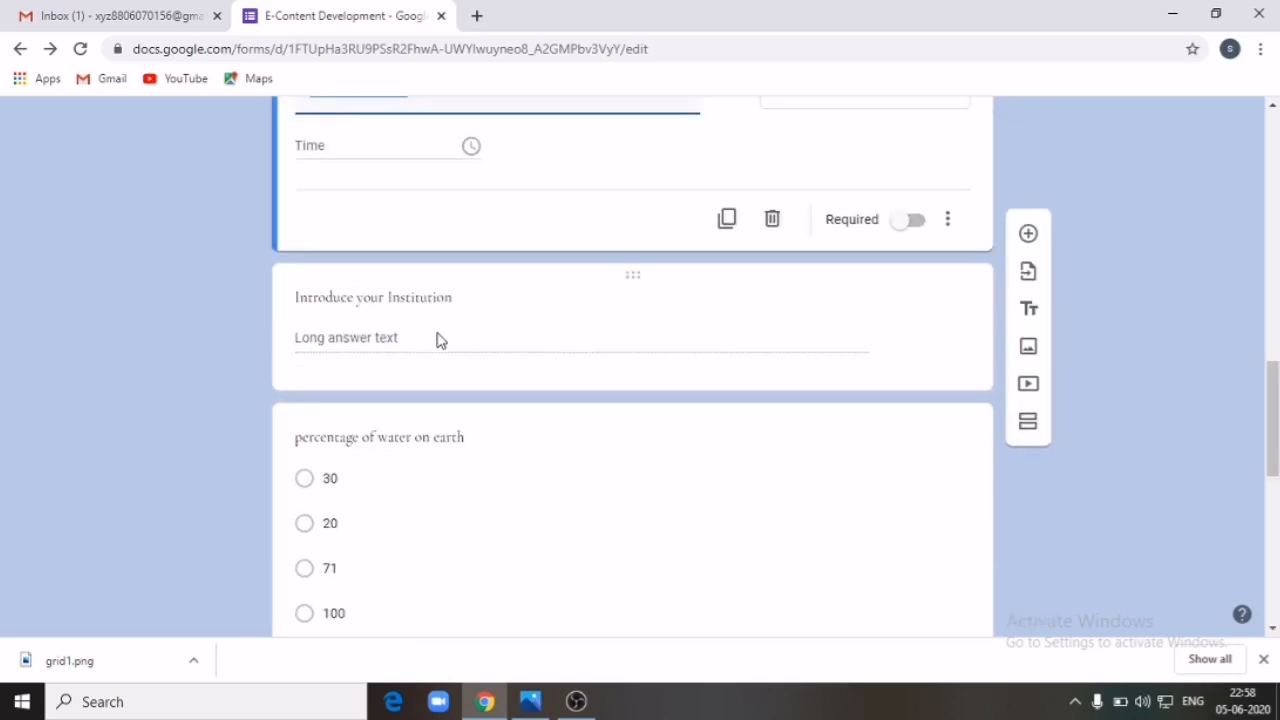
left_click_drag(1272, 456, 1273, 535)
left_click_drag(632, 355, 680, 551)
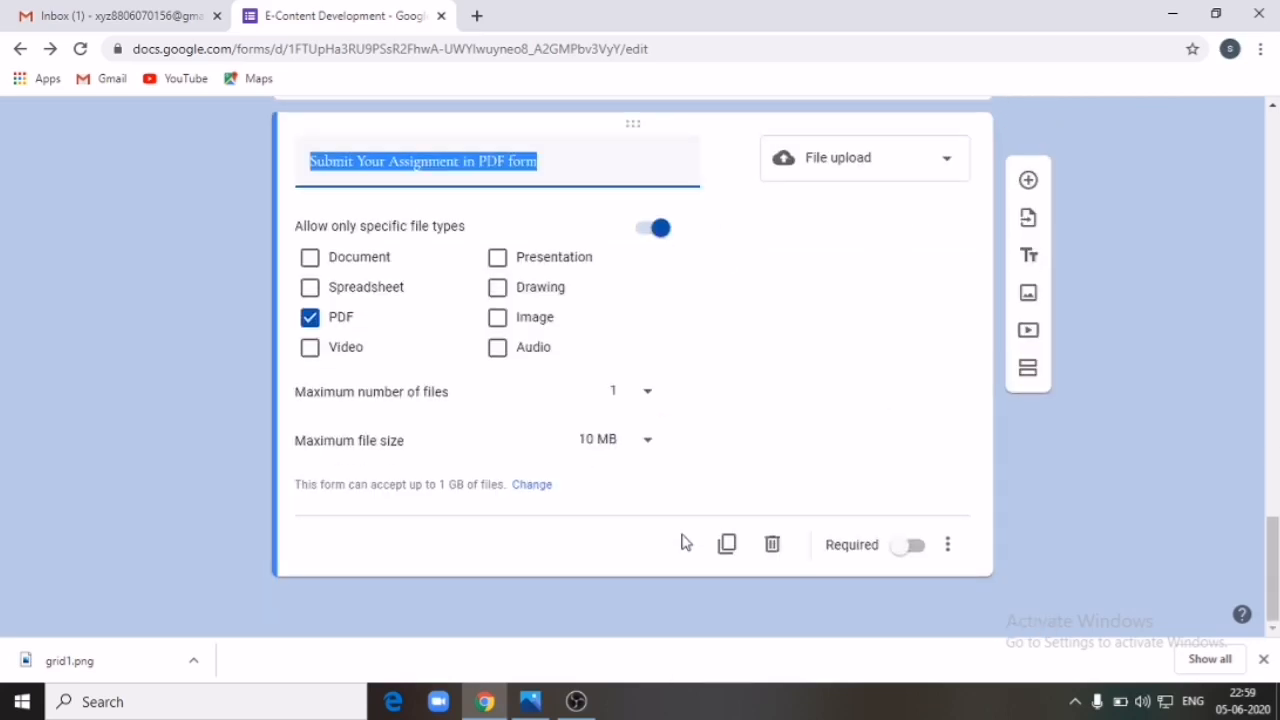
scroll(680, 463, "up", 6)
left_click_drag(1268, 447, 1276, 529)
left_click(1147, 314)
scroll(1147, 314, "up", 6)
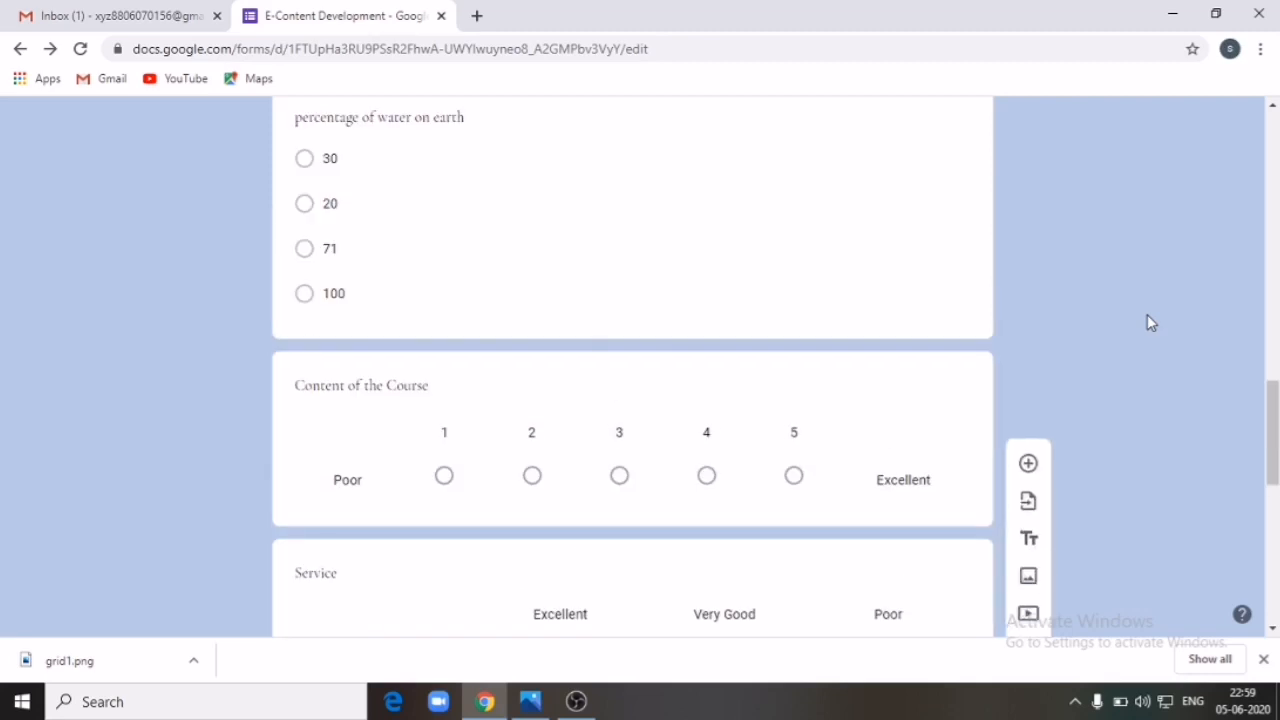
scroll(1147, 318, "up", 5)
scroll(990, 410, "down", 5)
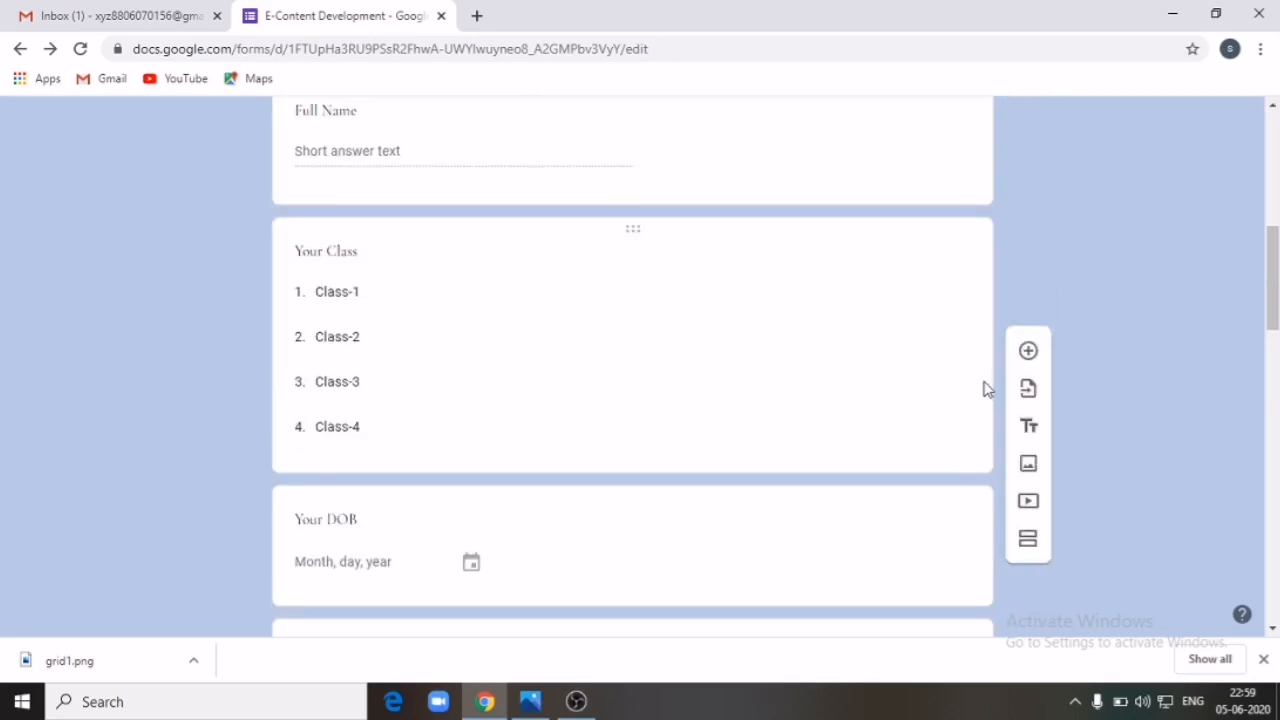
scroll(931, 374, "down", 3)
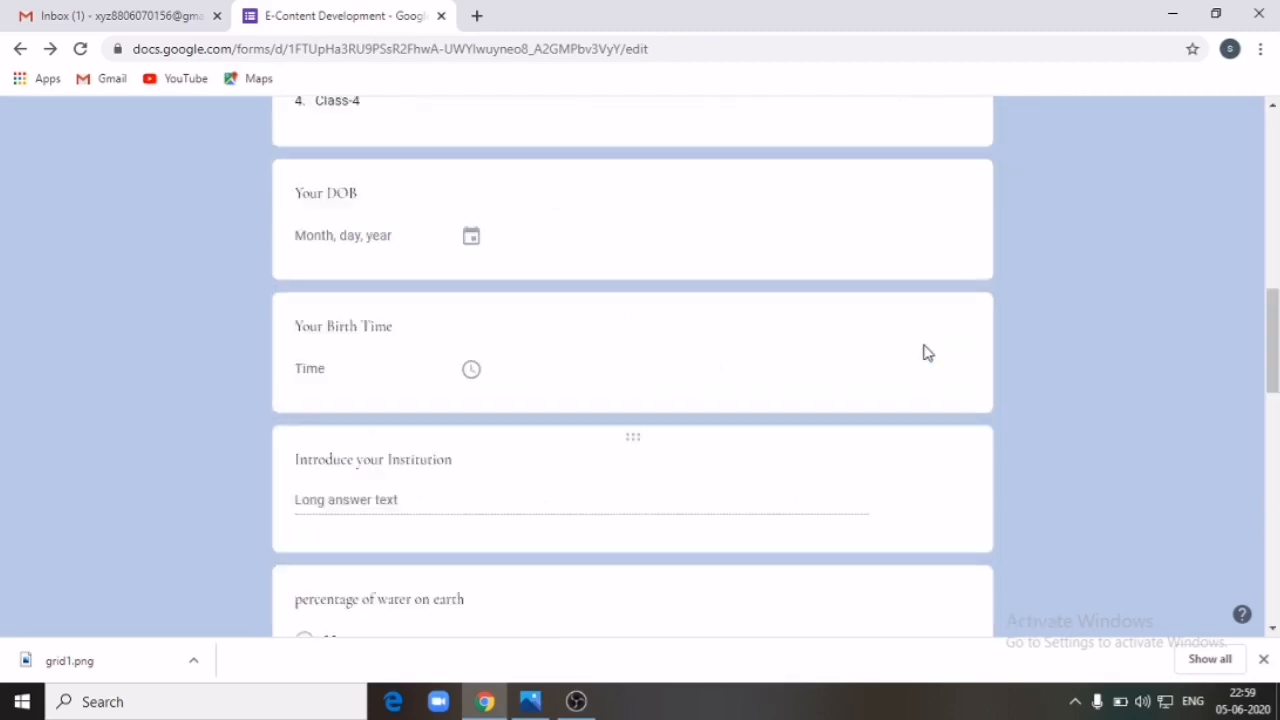
scroll(925, 352, "down", 5)
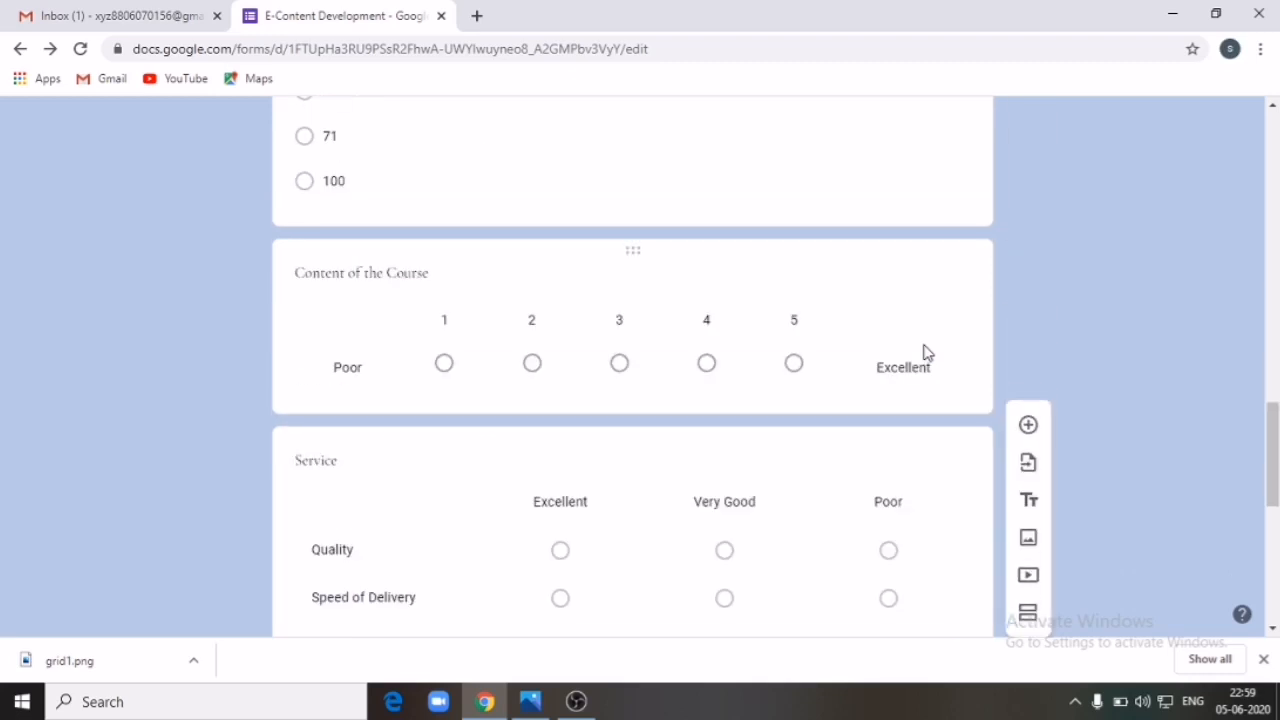
scroll(925, 352, "down", 5)
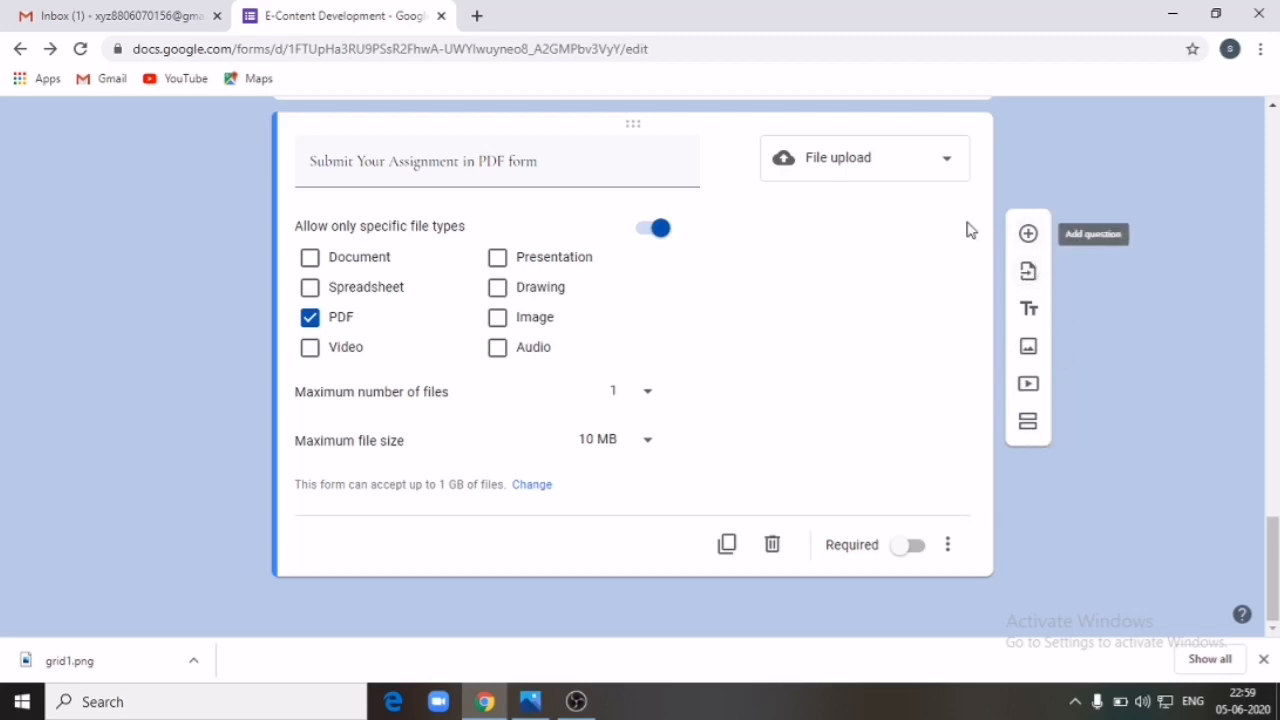
Step: Import questions from the E-Content Development form as the source
left_click(1030, 275)
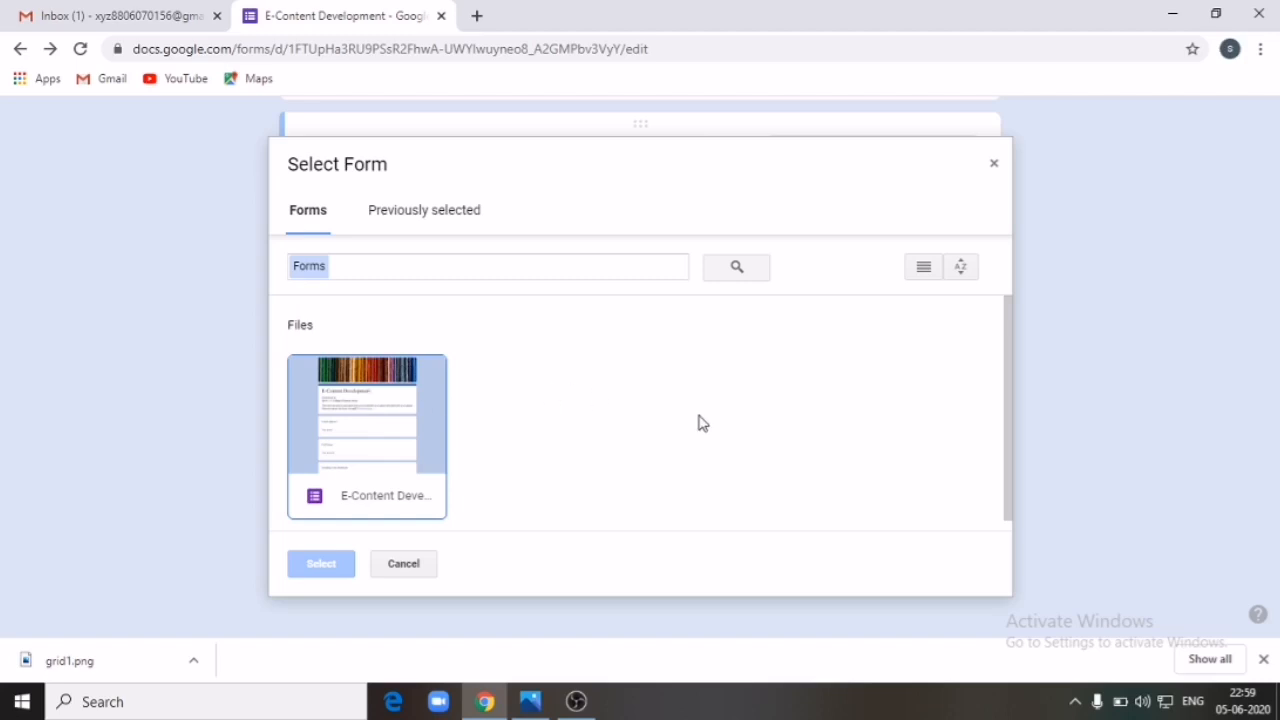
left_click(388, 421)
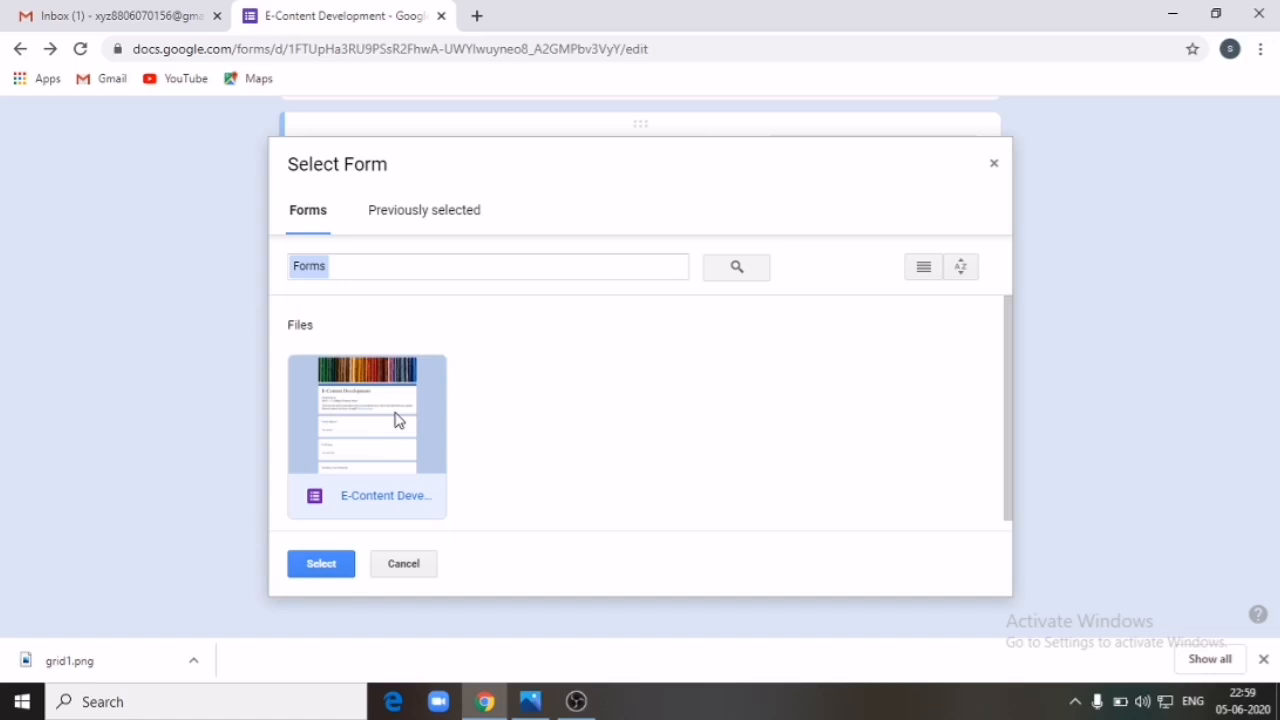
double_click(395, 420)
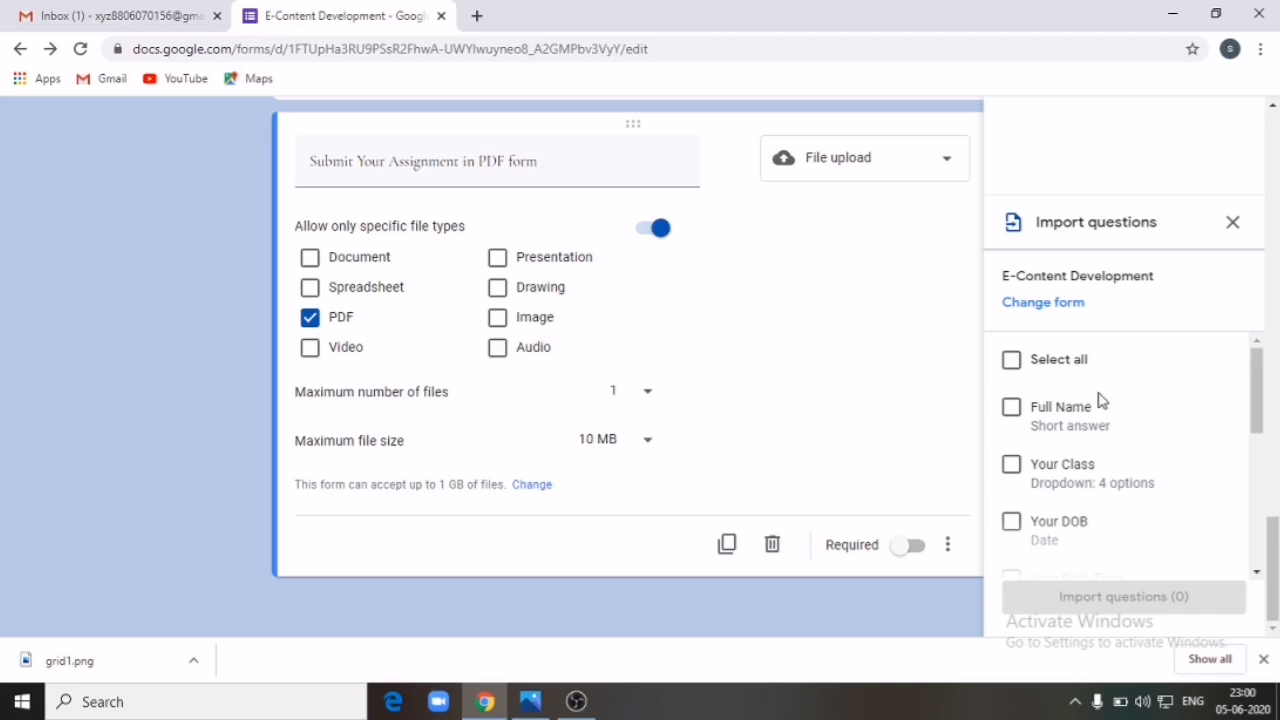
Step: Import just the Full Name question from the E-Content Development form
scroll(1101, 400, "down", 5)
scroll(1101, 400, "up", 5)
scroll(1128, 520, "down", 5)
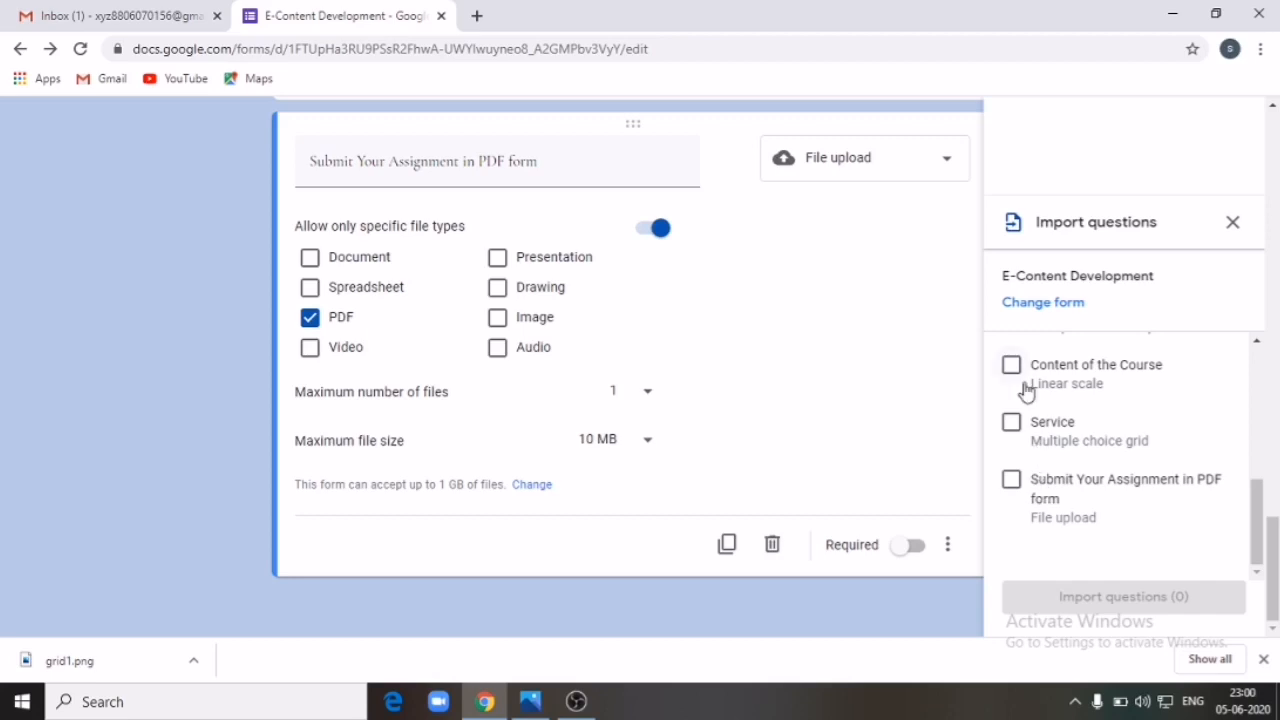
scroll(1026, 390, "up", 5)
left_click(1028, 422)
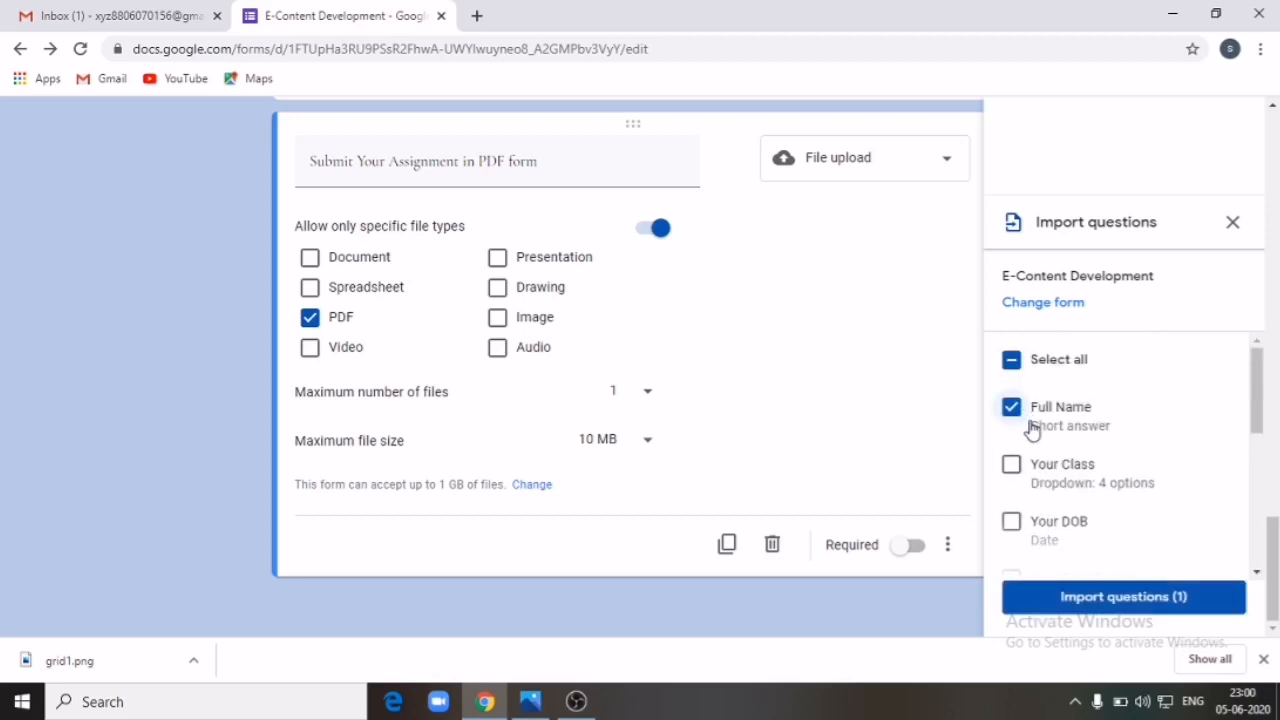
left_click(1115, 598)
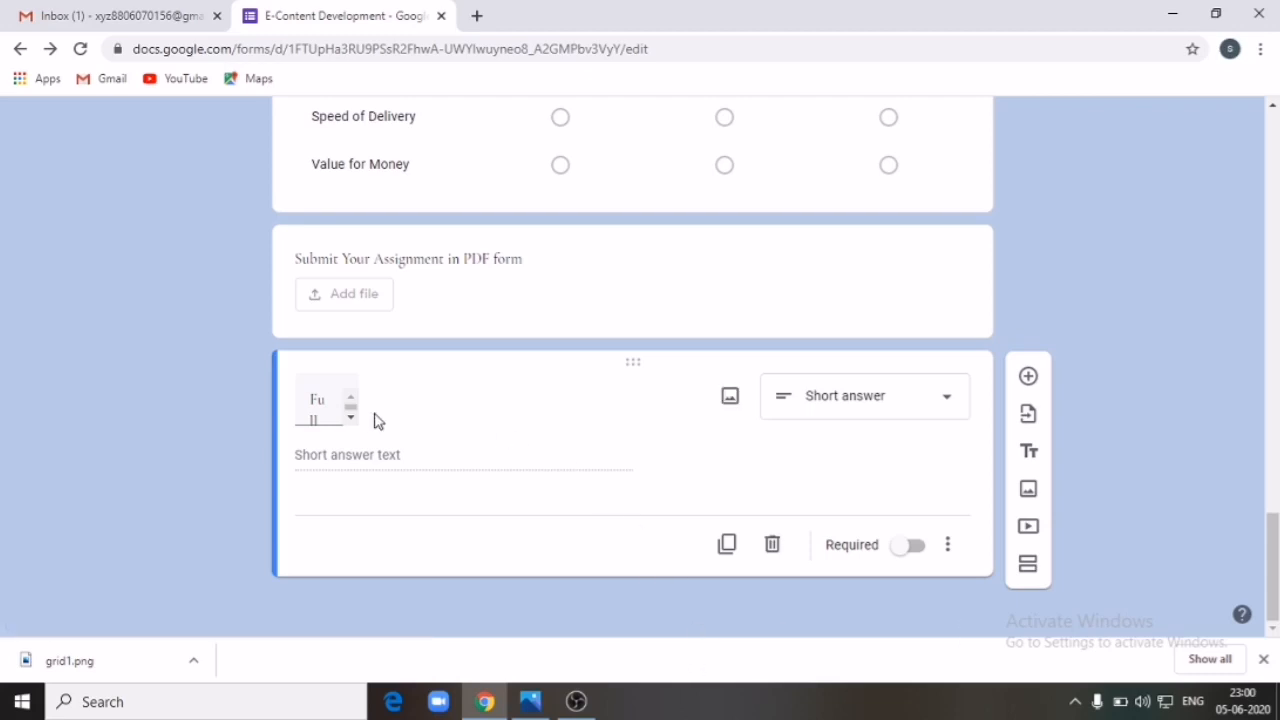
Step: Add a title-and-description section titled 'E-Content Development', copied from the form heading
left_click(471, 415)
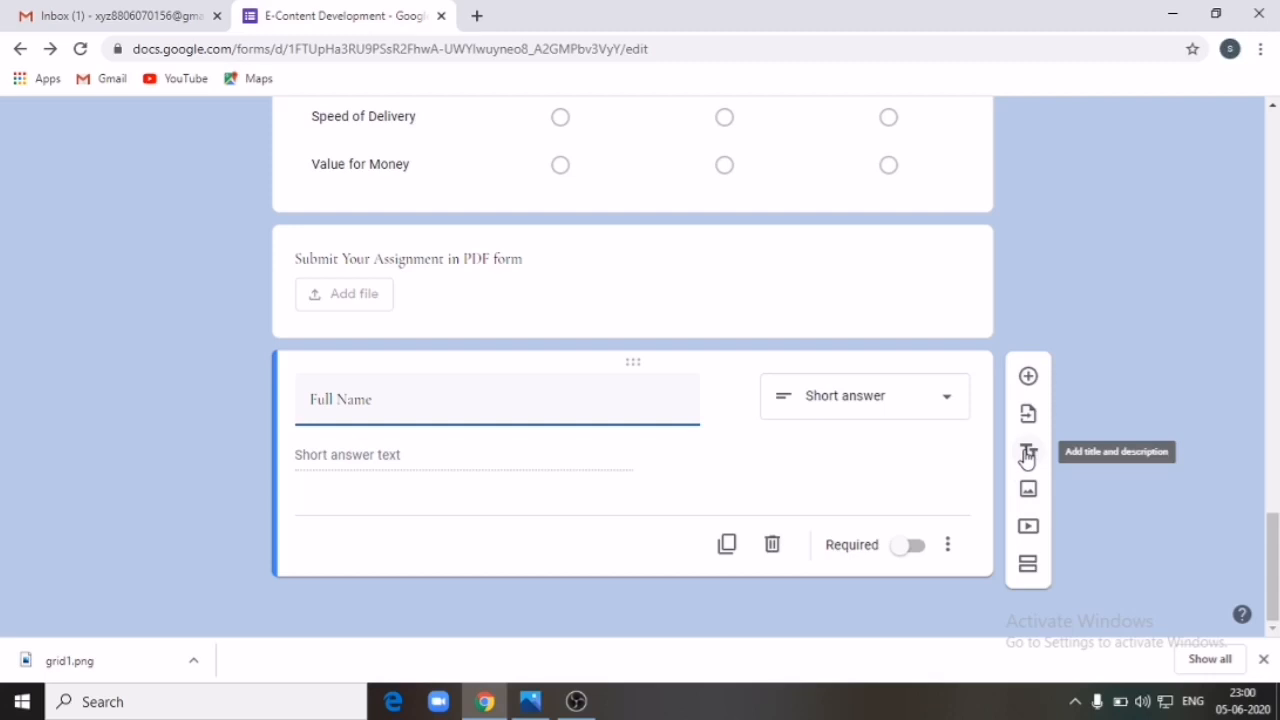
scroll(1000, 420, "up", 15)
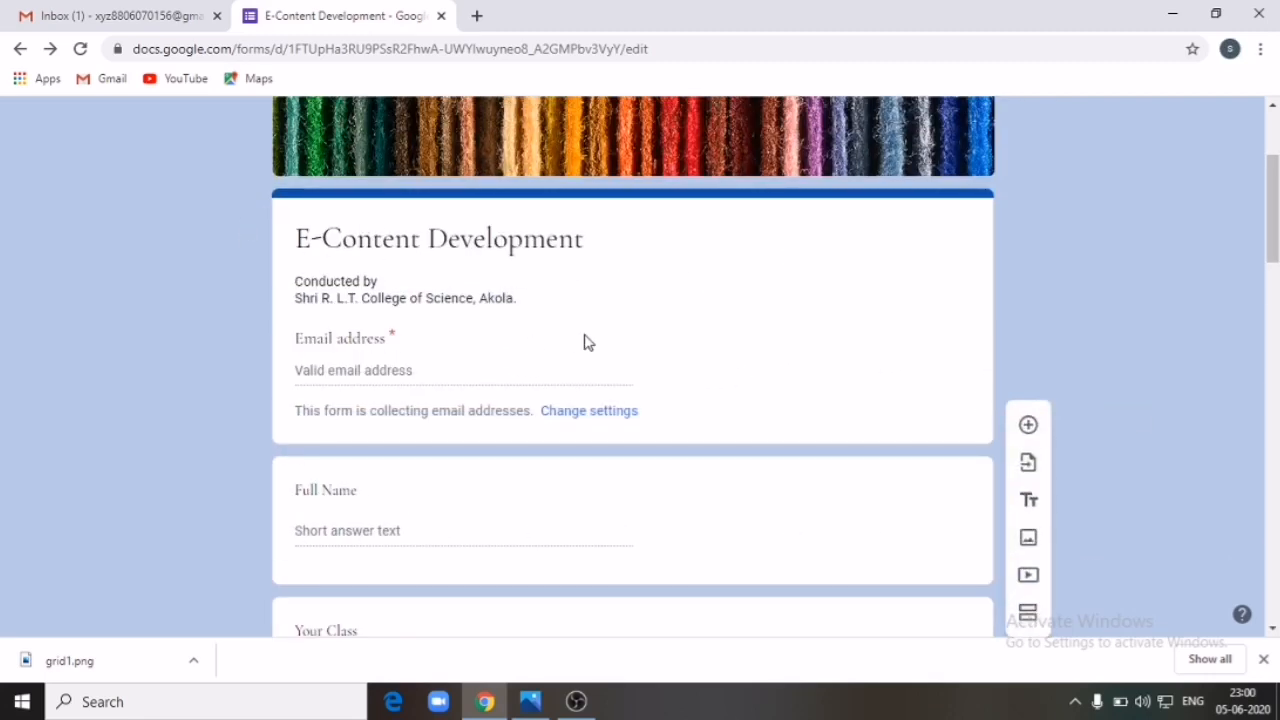
scroll(587, 342, "down", 15)
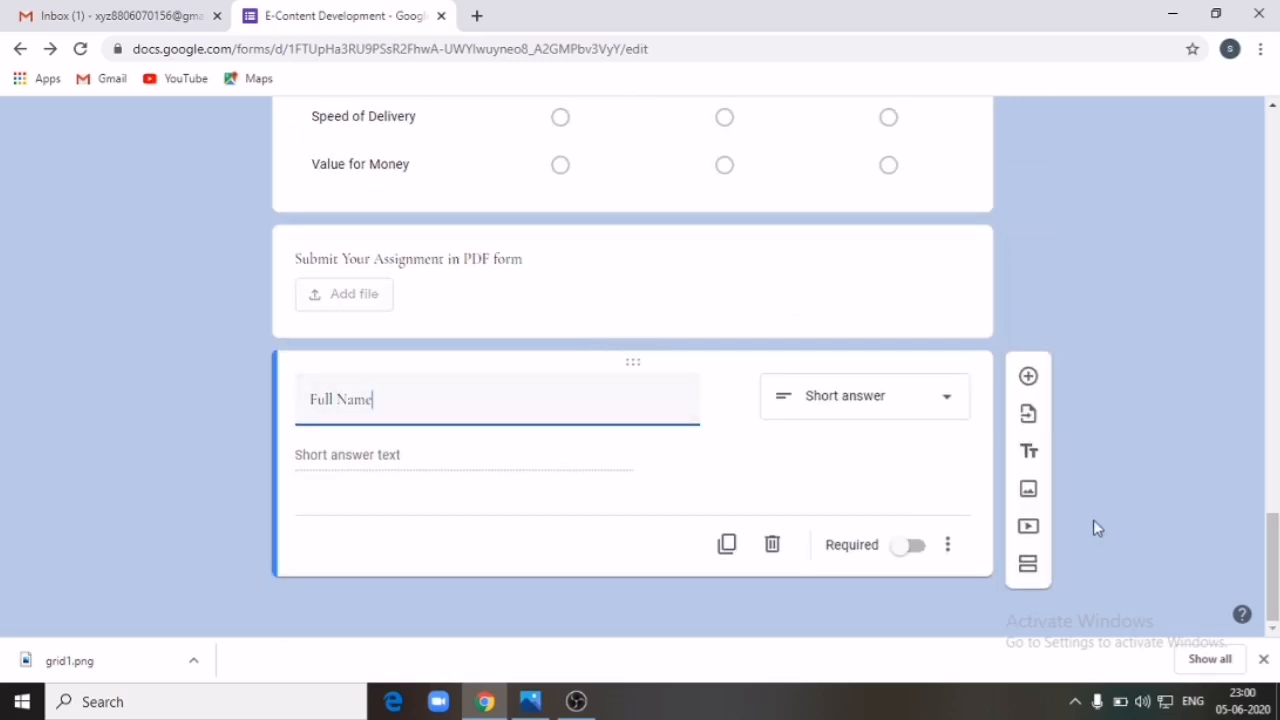
left_click(1028, 453)
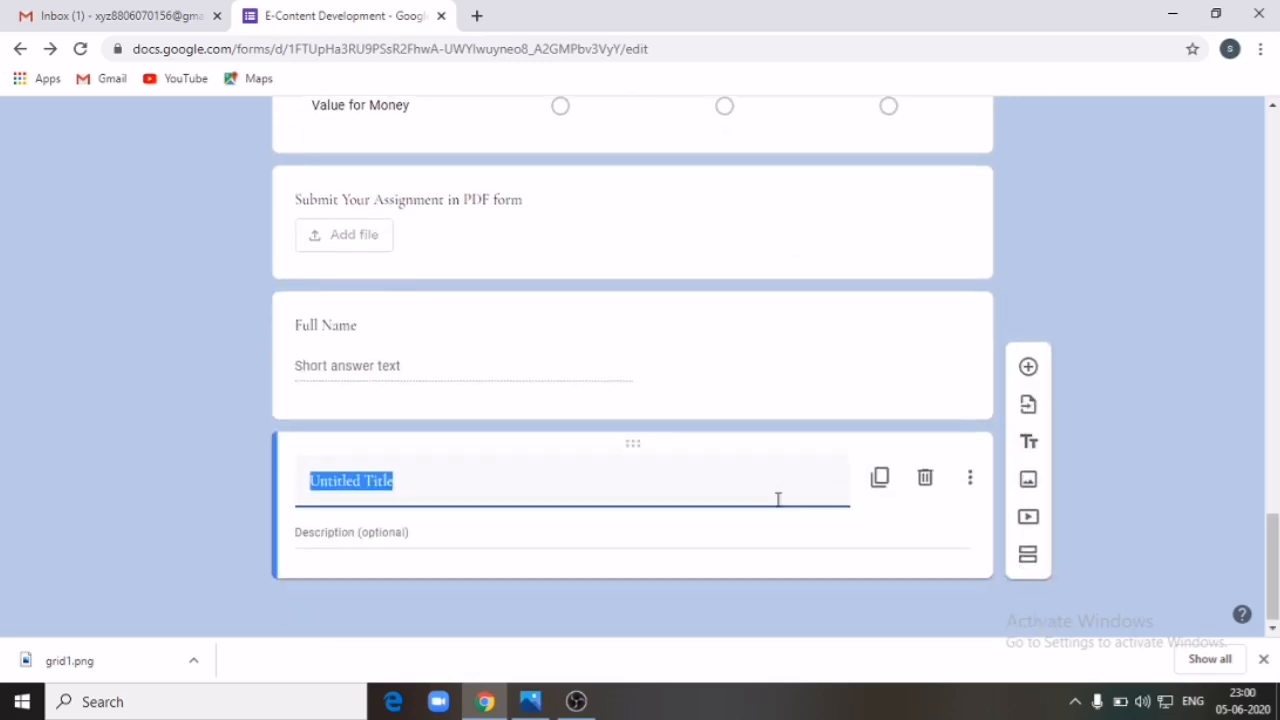
scroll(417, 318, "up", 15)
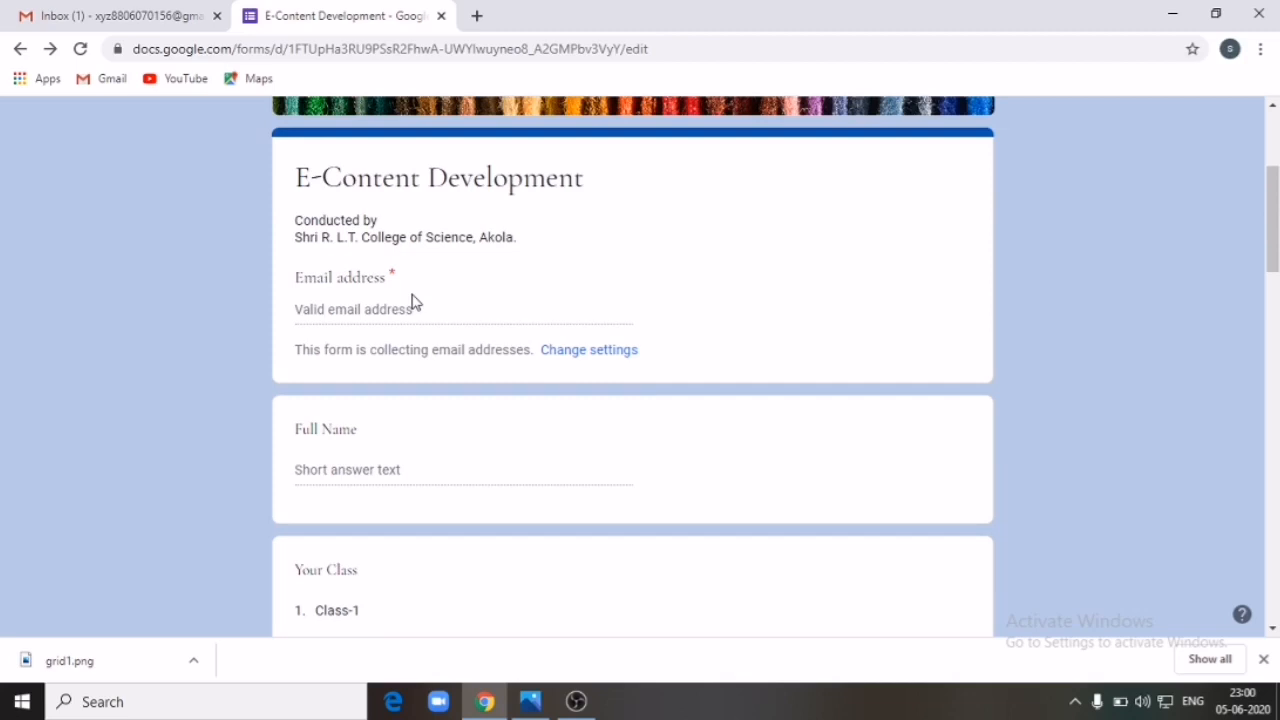
left_click(428, 181)
key("ctrl+c")
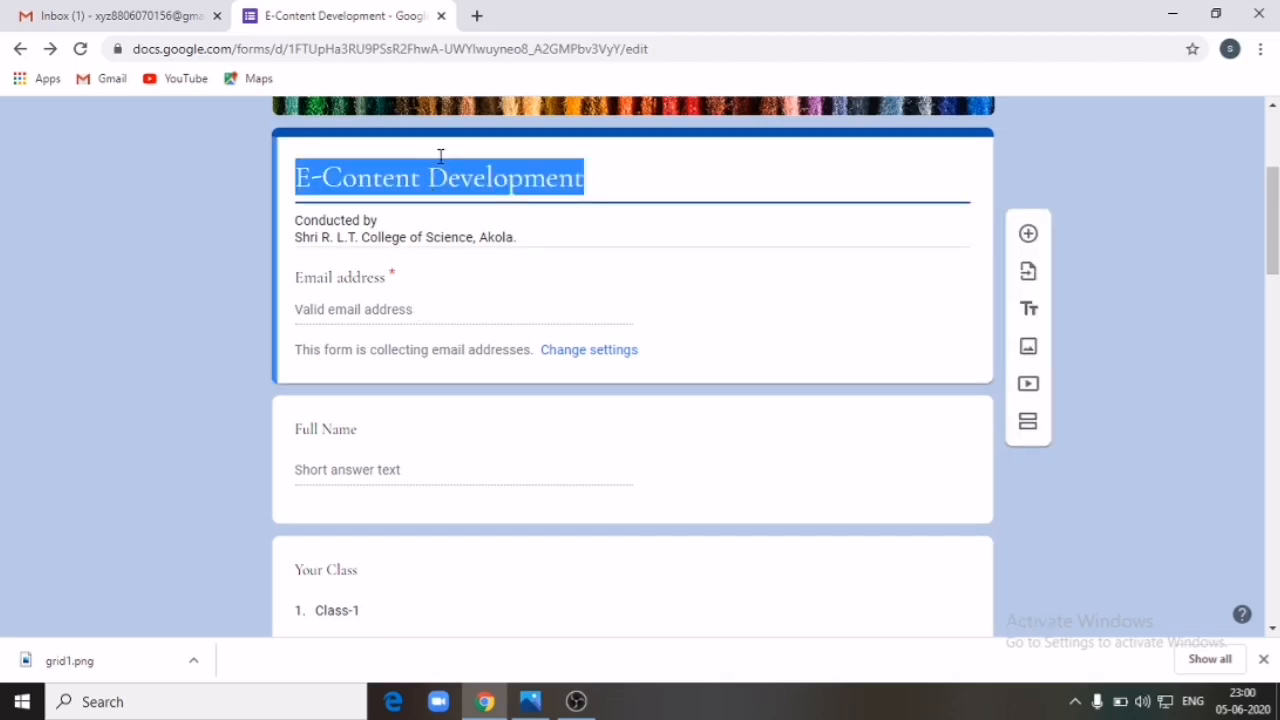
scroll(471, 306, "down", 15)
left_click(432, 528)
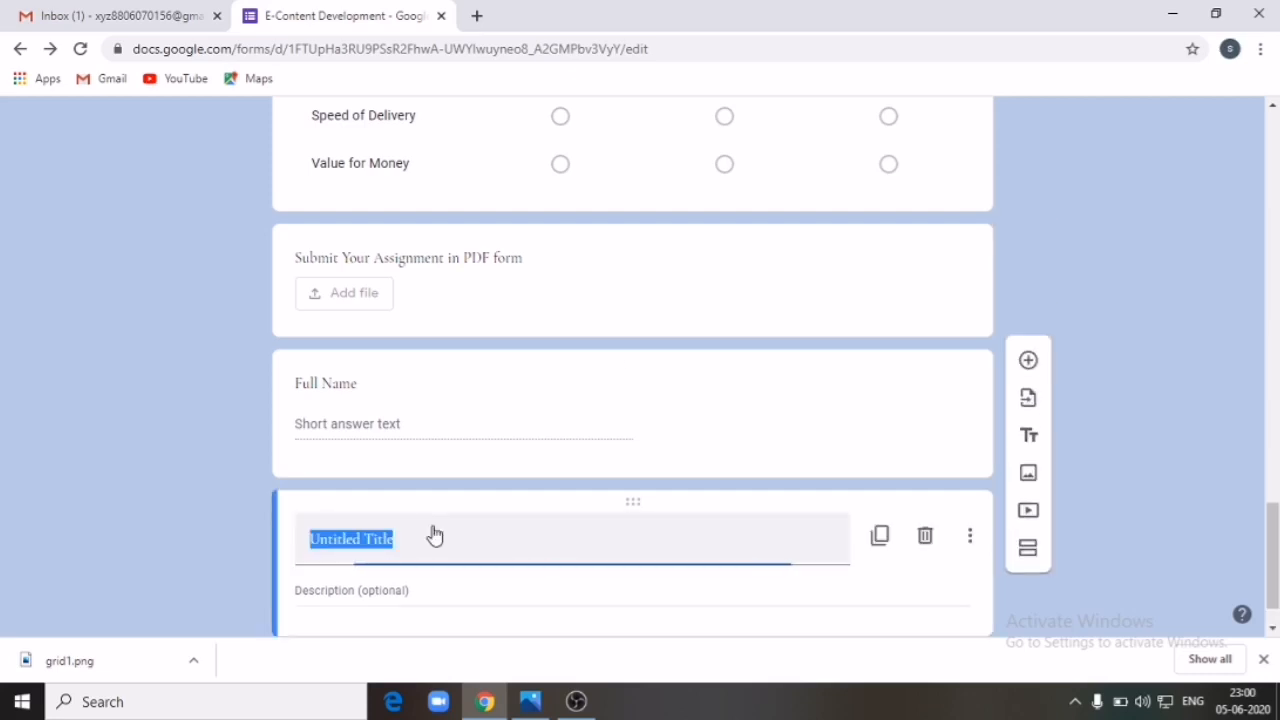
key("ctrl+v")
Step: Copy the form's 'Conducted by' college description into the section's description
scroll(440, 366, "up", 15)
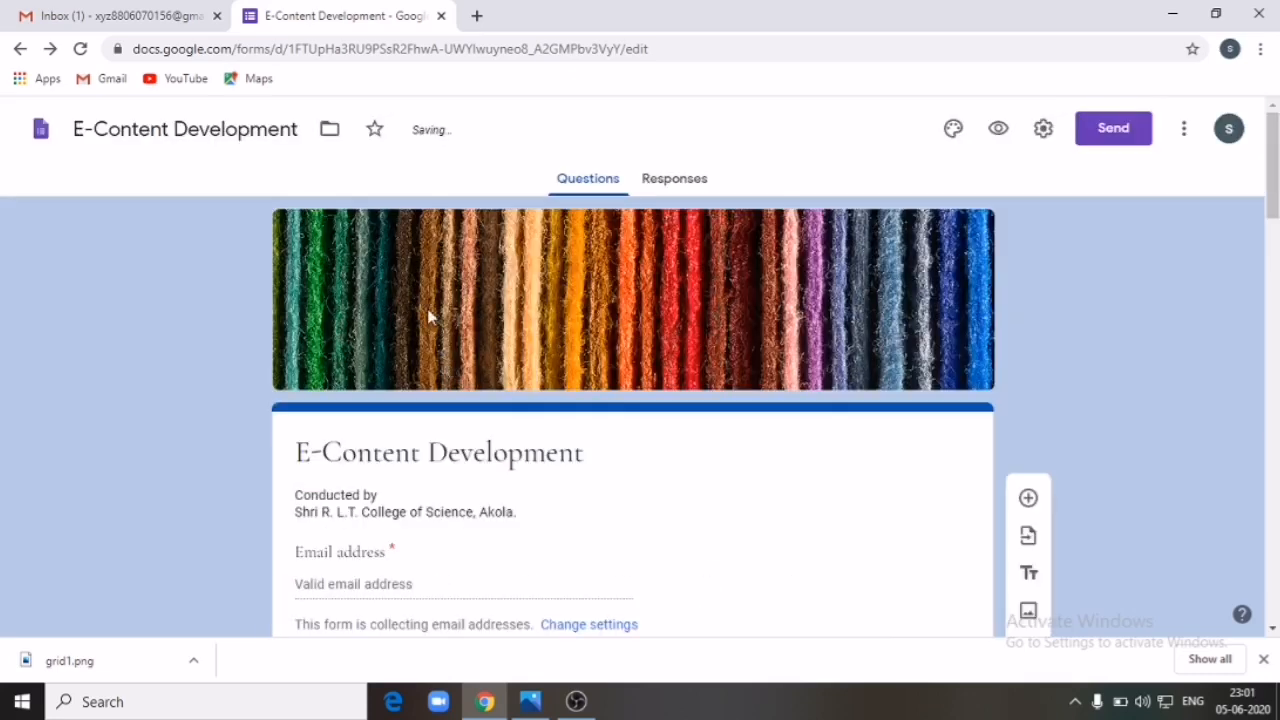
left_click(366, 497)
key("ctrl+a")
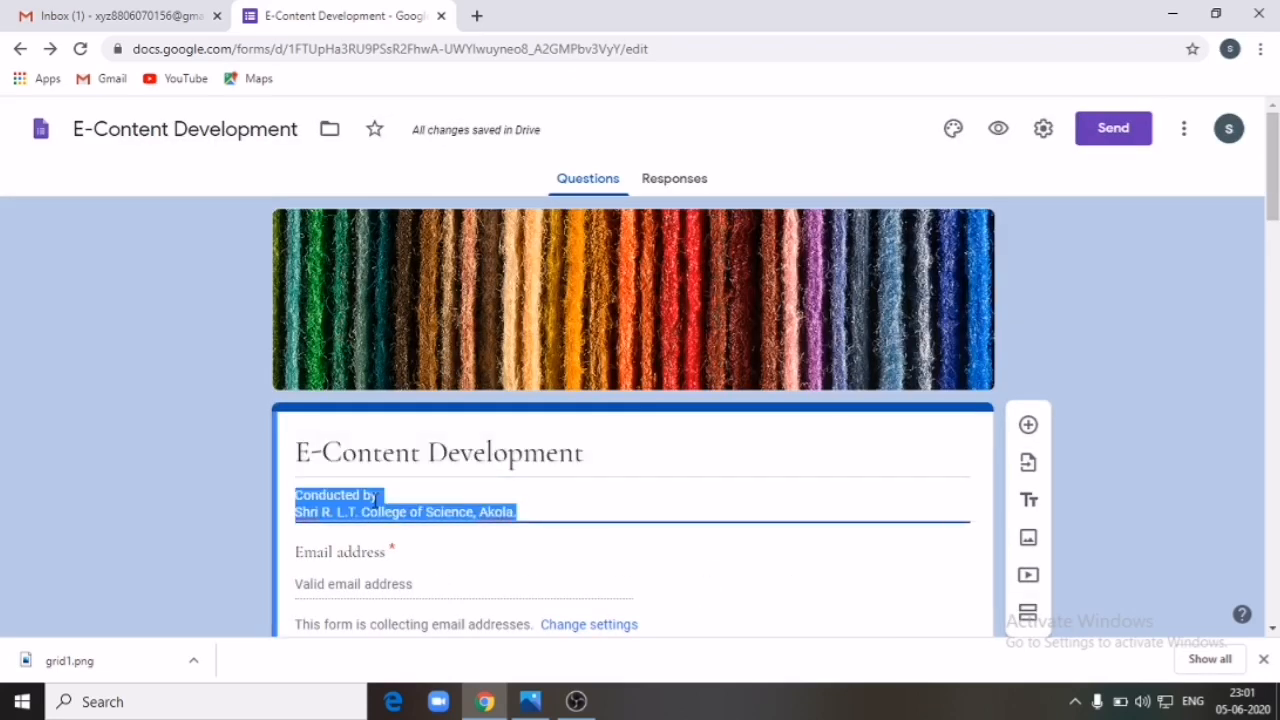
scroll(373, 500, "down", 15)
left_click(374, 548)
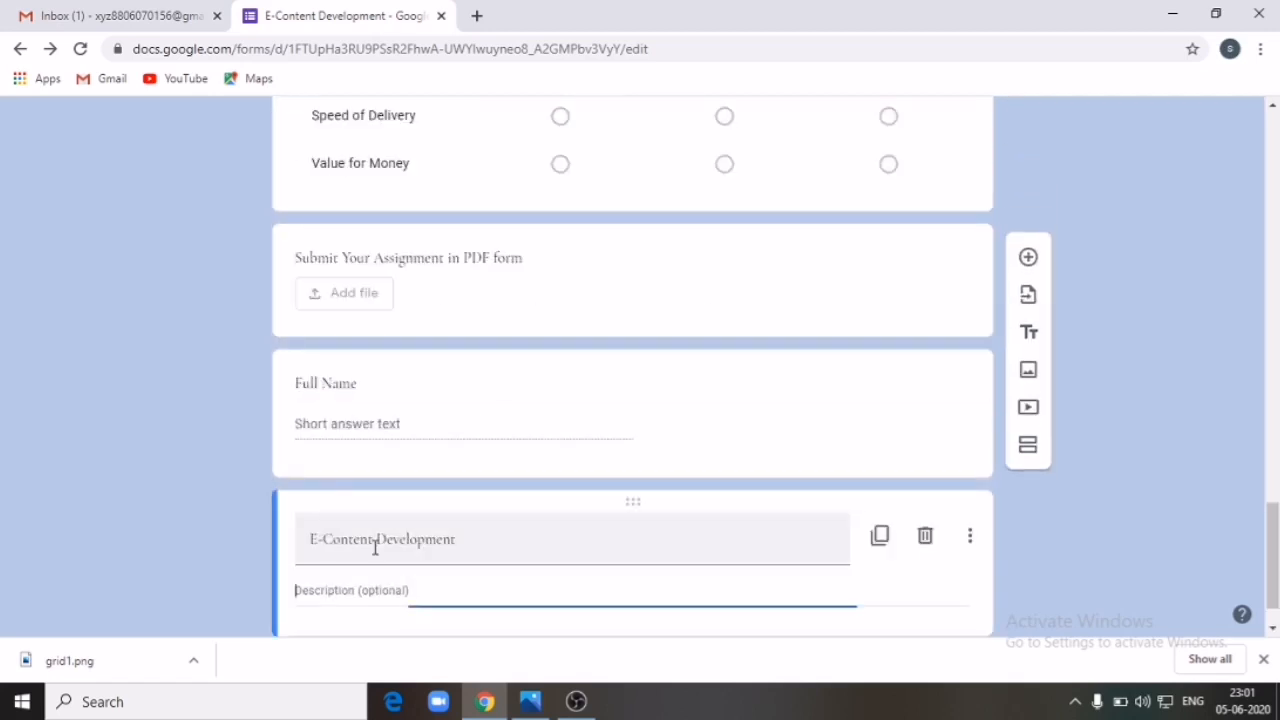
type("Conducted by Shri R. L. T. College of Science, Akola")
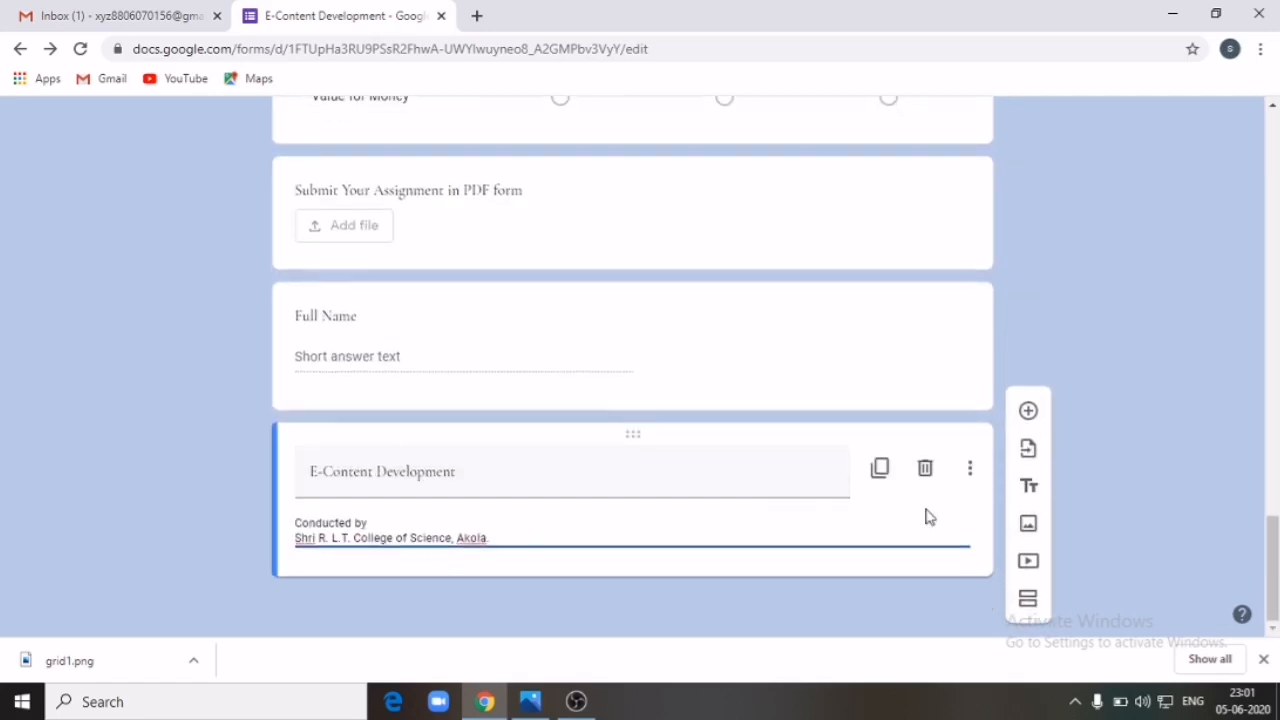
Step: Upload the 'download' image from the Desktop as a new image item
left_click(1030, 538)
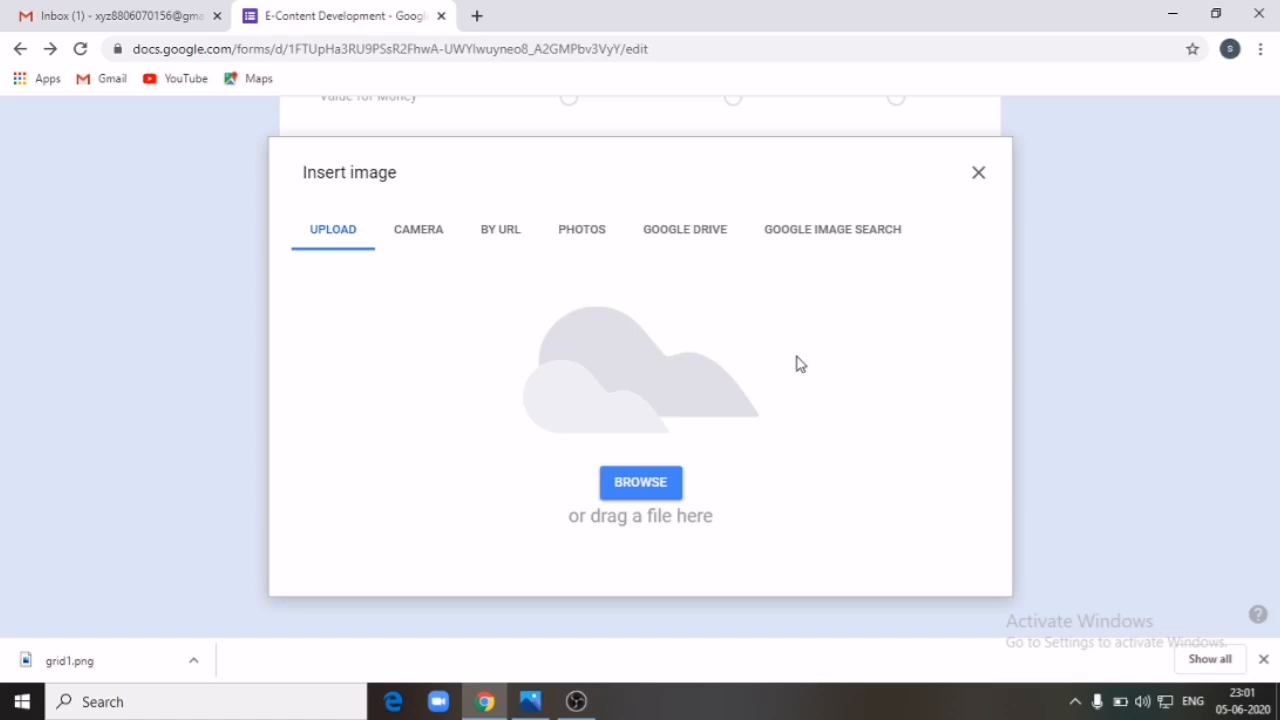
left_click(641, 487)
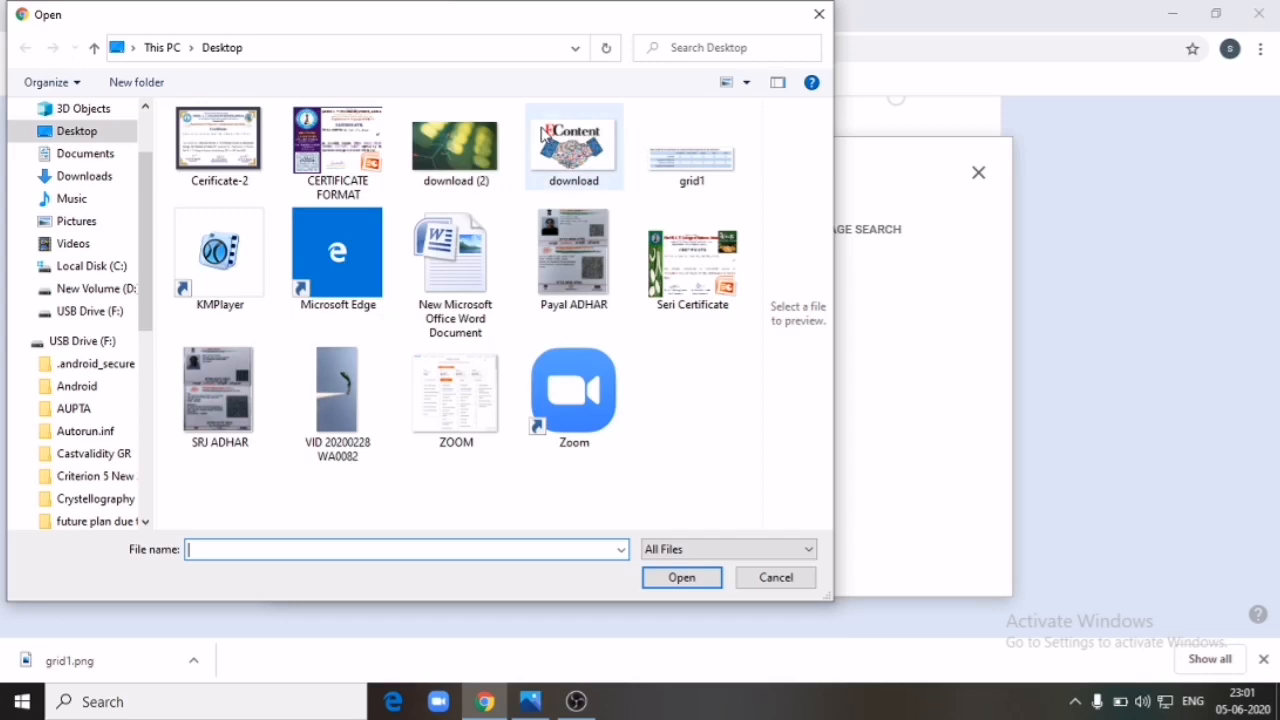
left_click(562, 143)
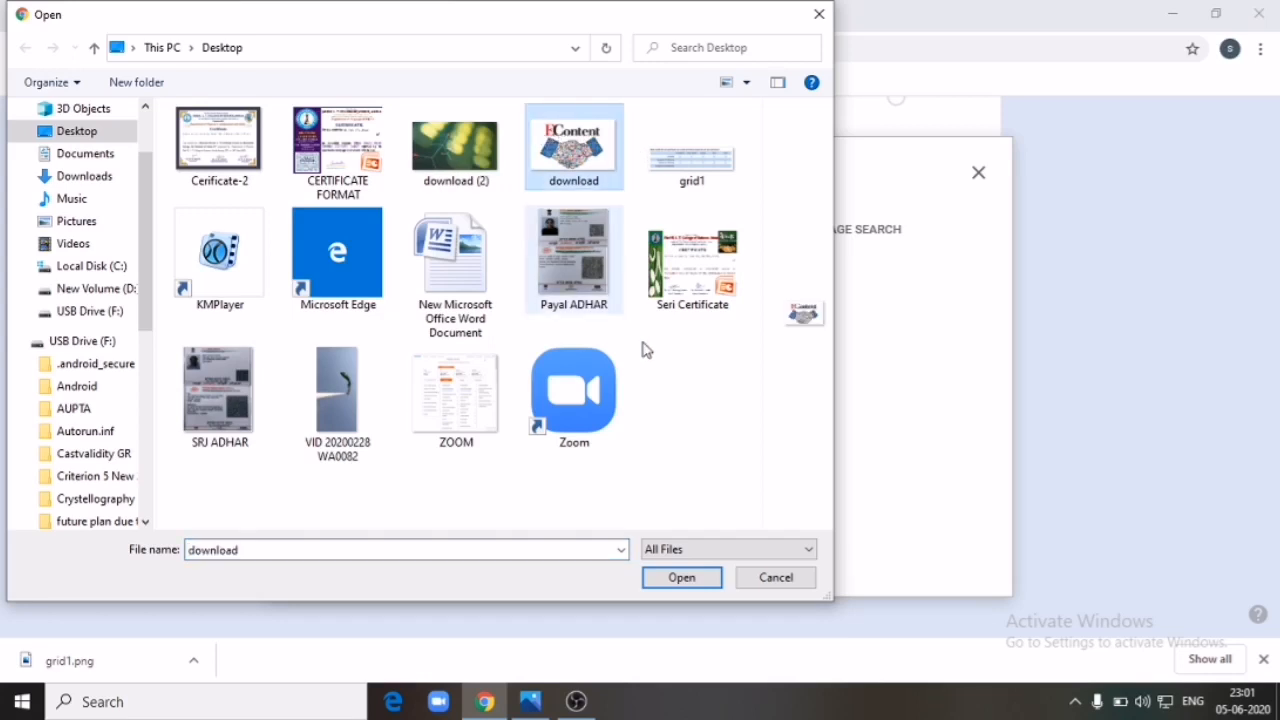
left_click(681, 579)
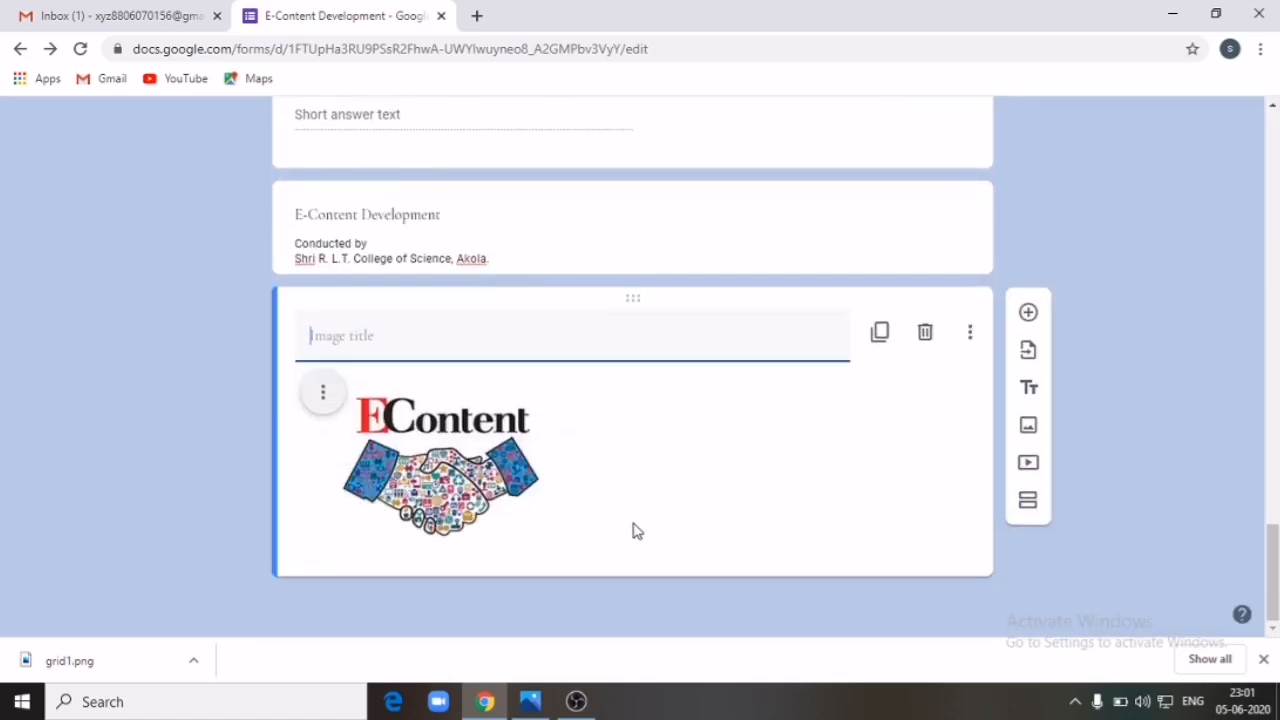
Step: Enlarge the EContent image by its corner handle and centre-align it
left_click(465, 480)
left_click_drag(575, 537, 646, 654)
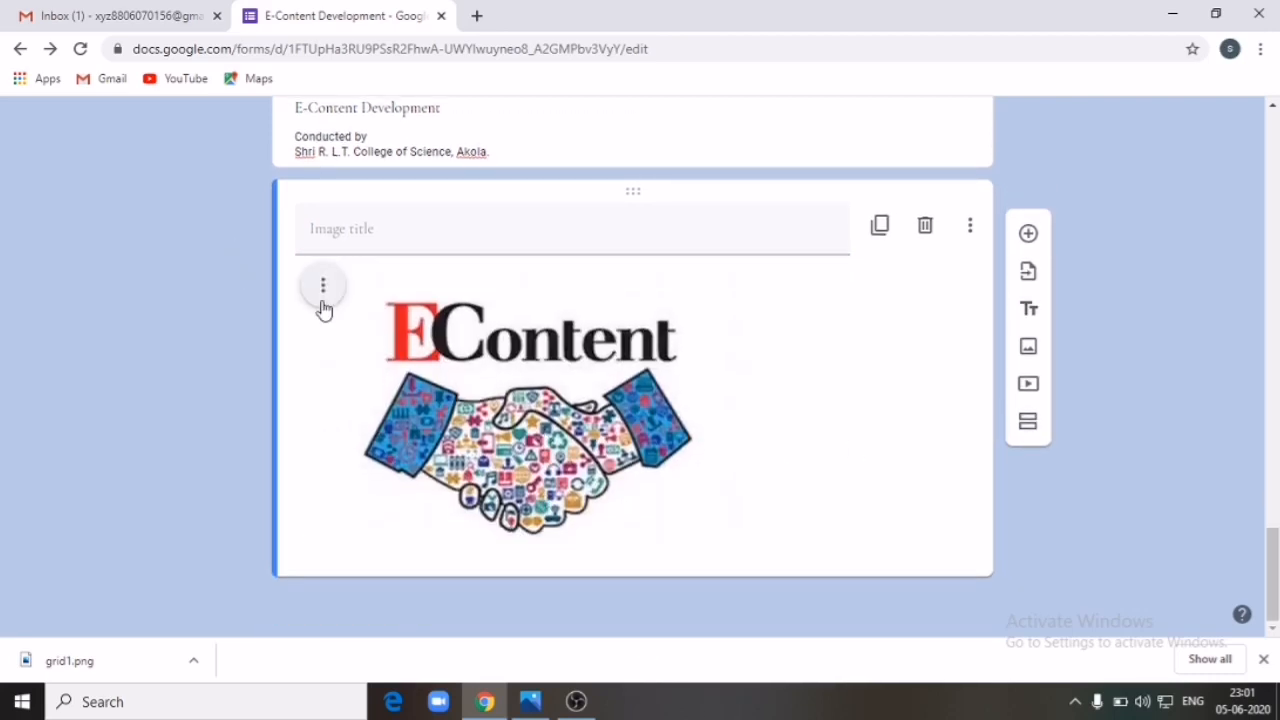
left_click(325, 290)
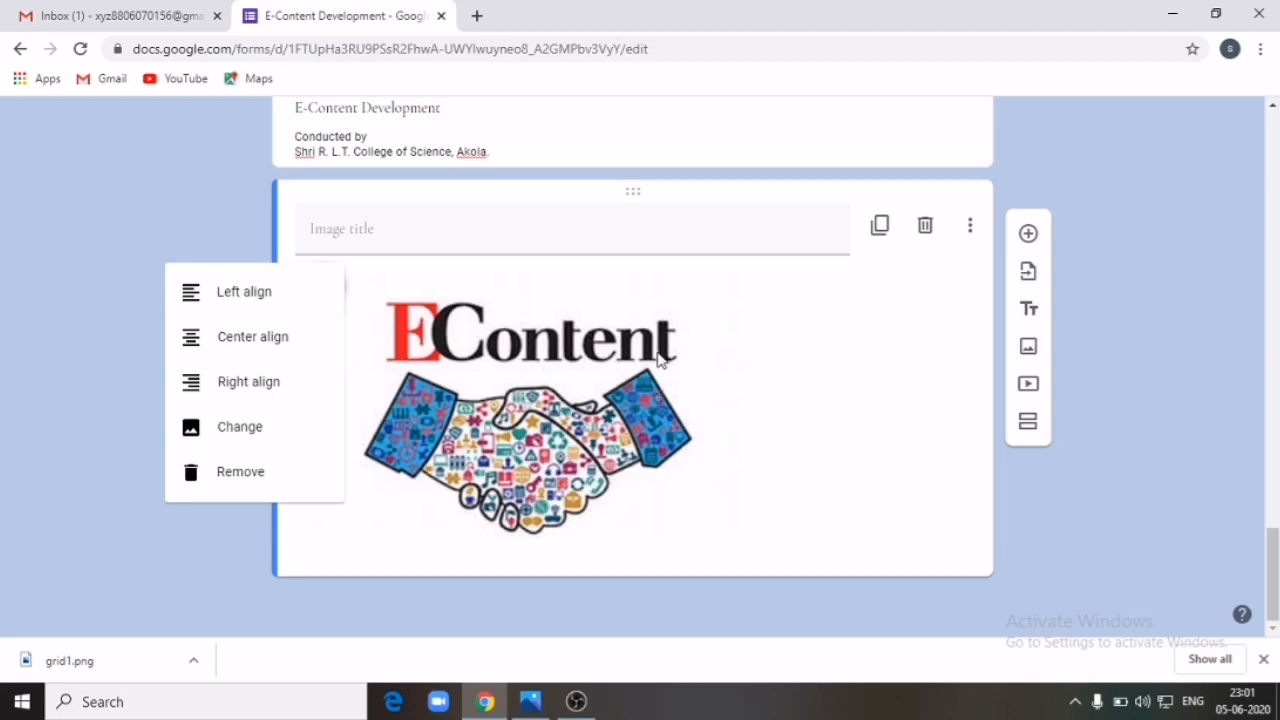
left_click(263, 336)
left_click(423, 287)
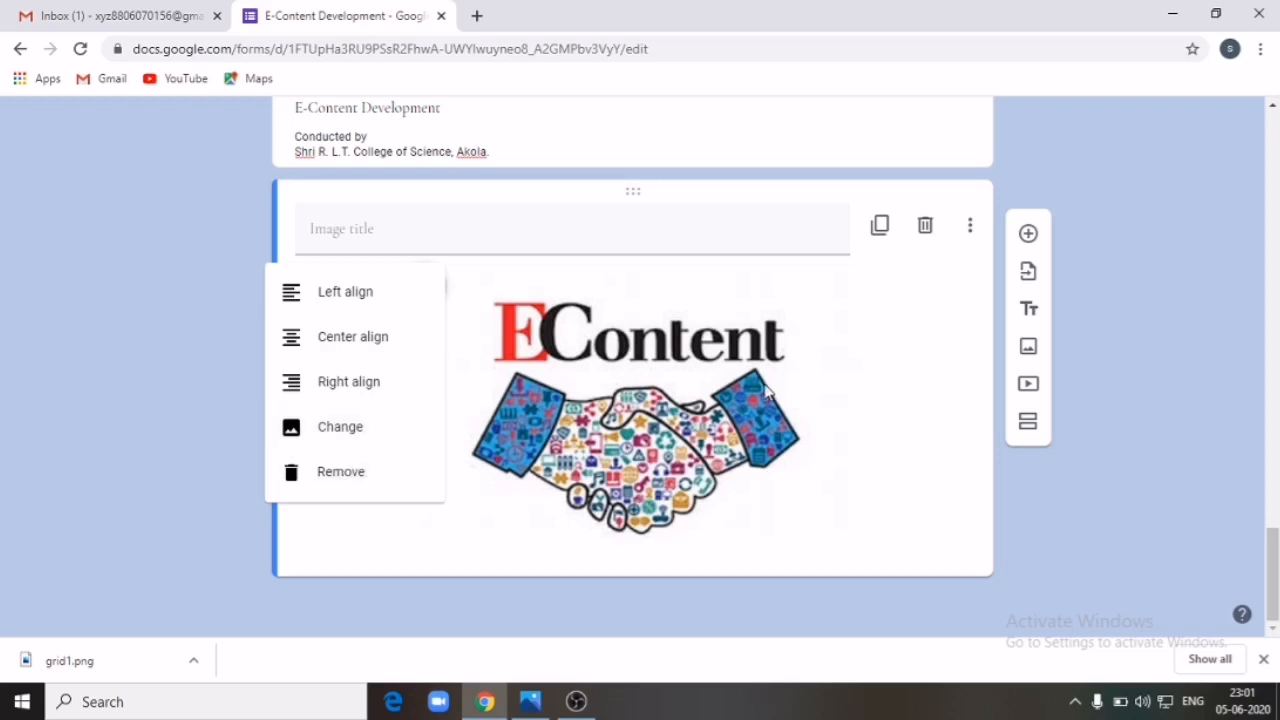
left_click(890, 457)
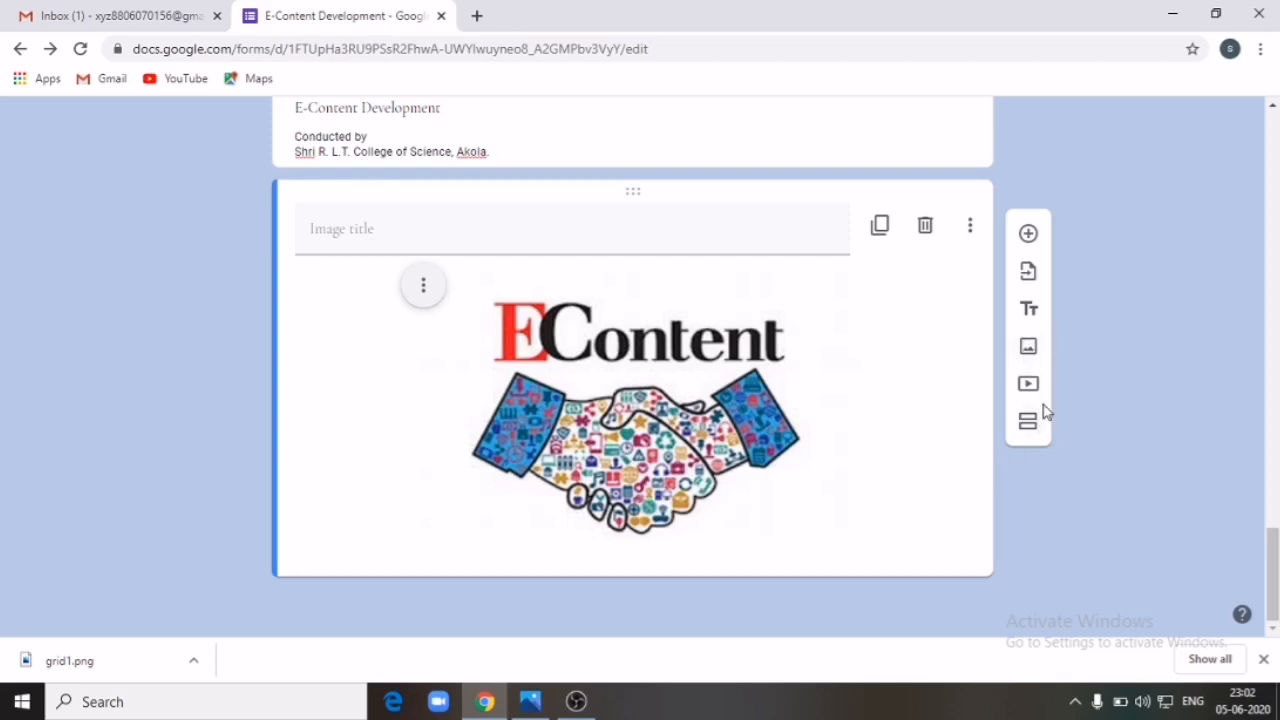
Step: Start adding a YouTube video via its search box, then open a new browser tab
left_click(1030, 386)
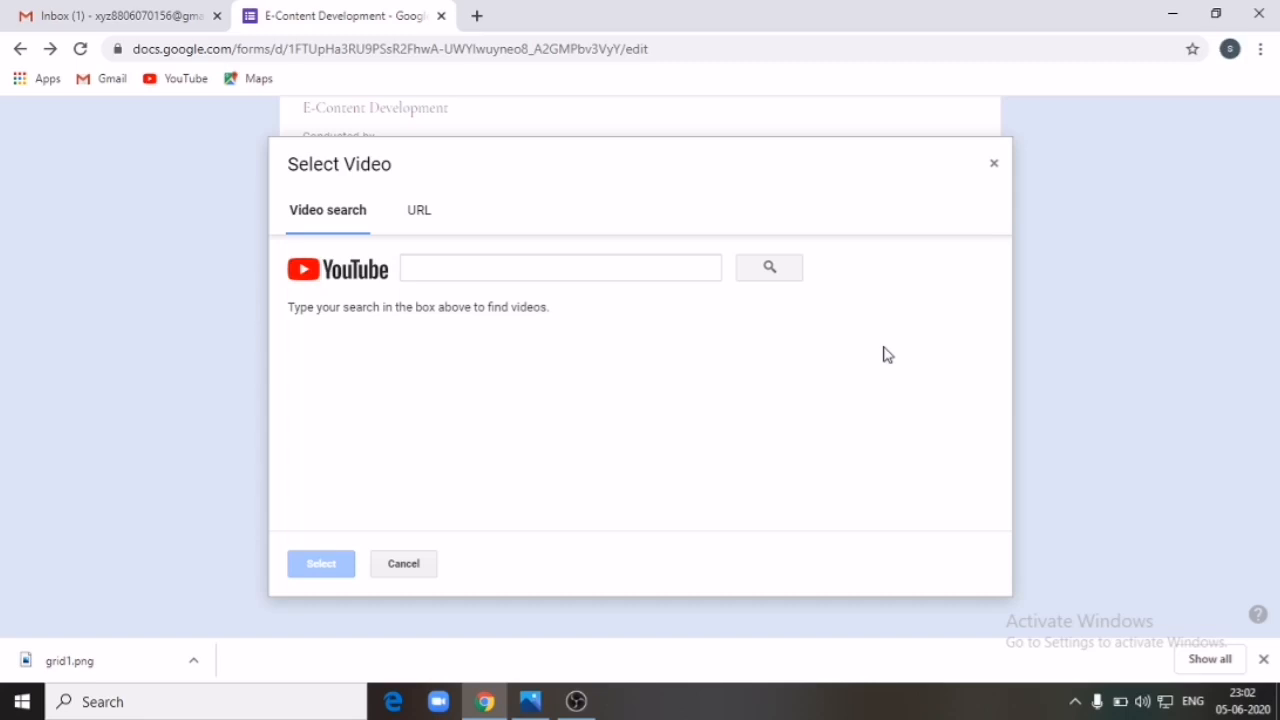
left_click(577, 266)
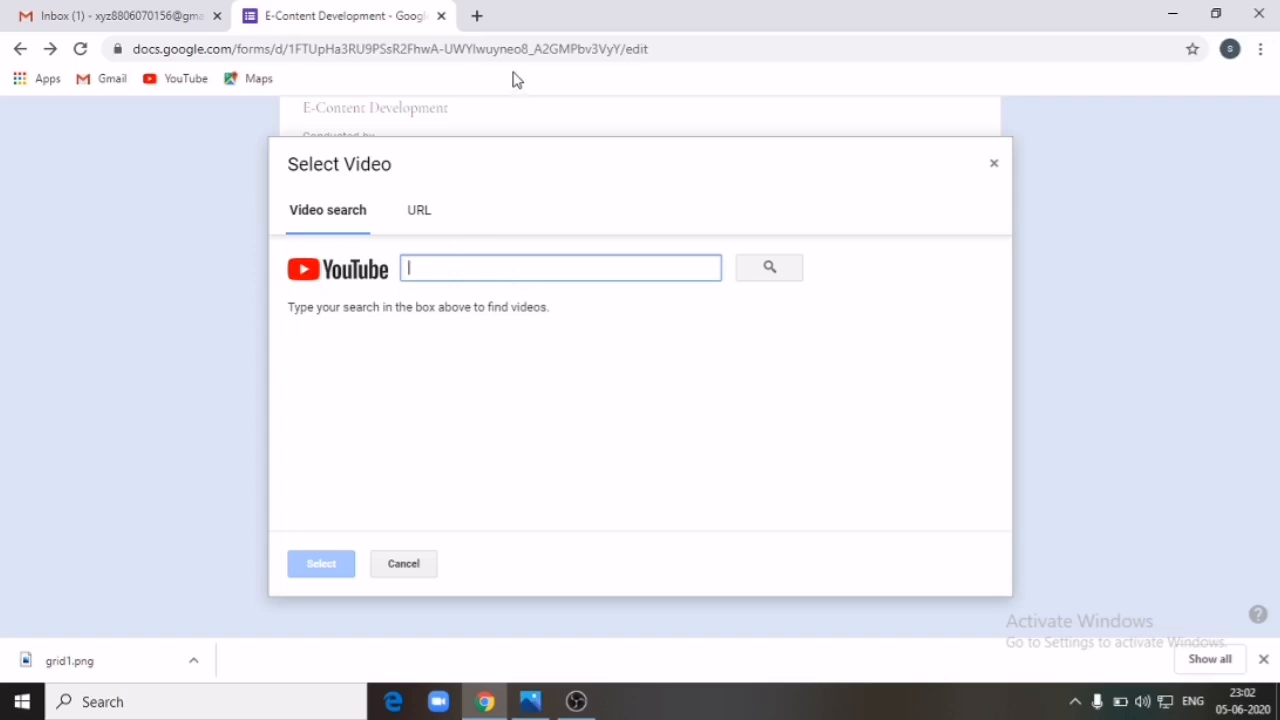
left_click(476, 15)
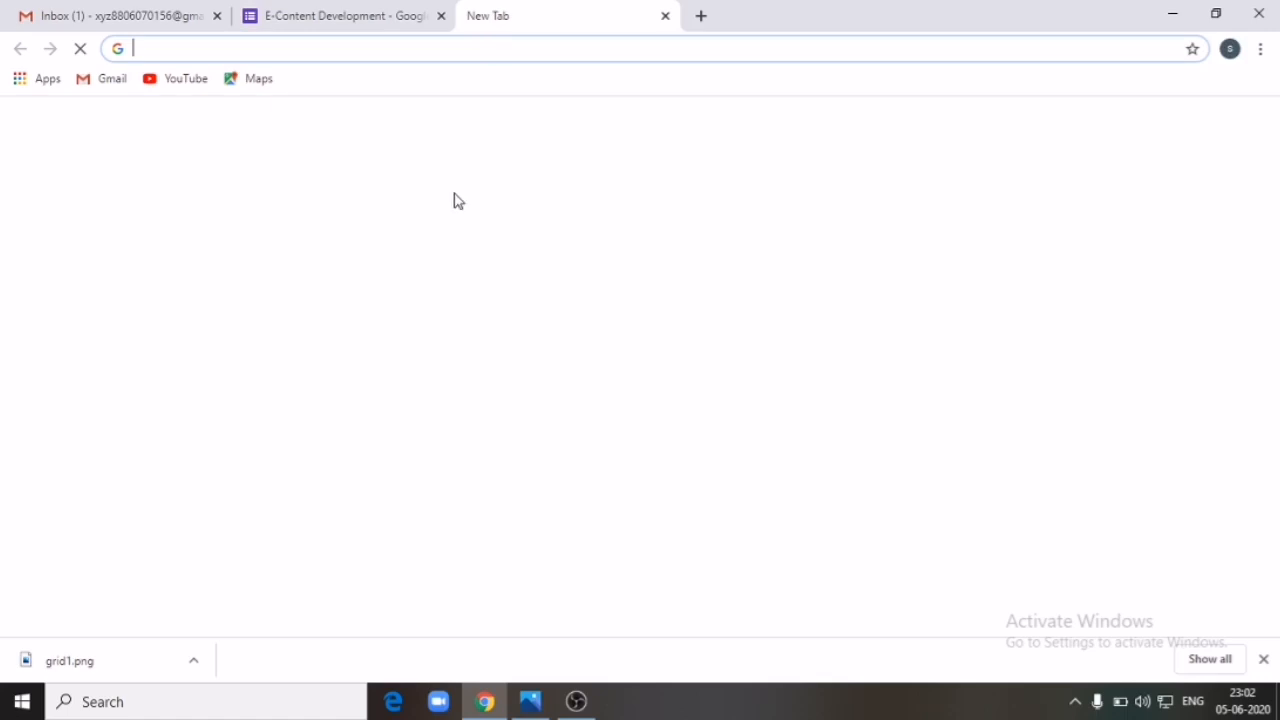
Step: Load the YouTube homepage in the new tab, then return to the form's Select Video search box
left_click(203, 79)
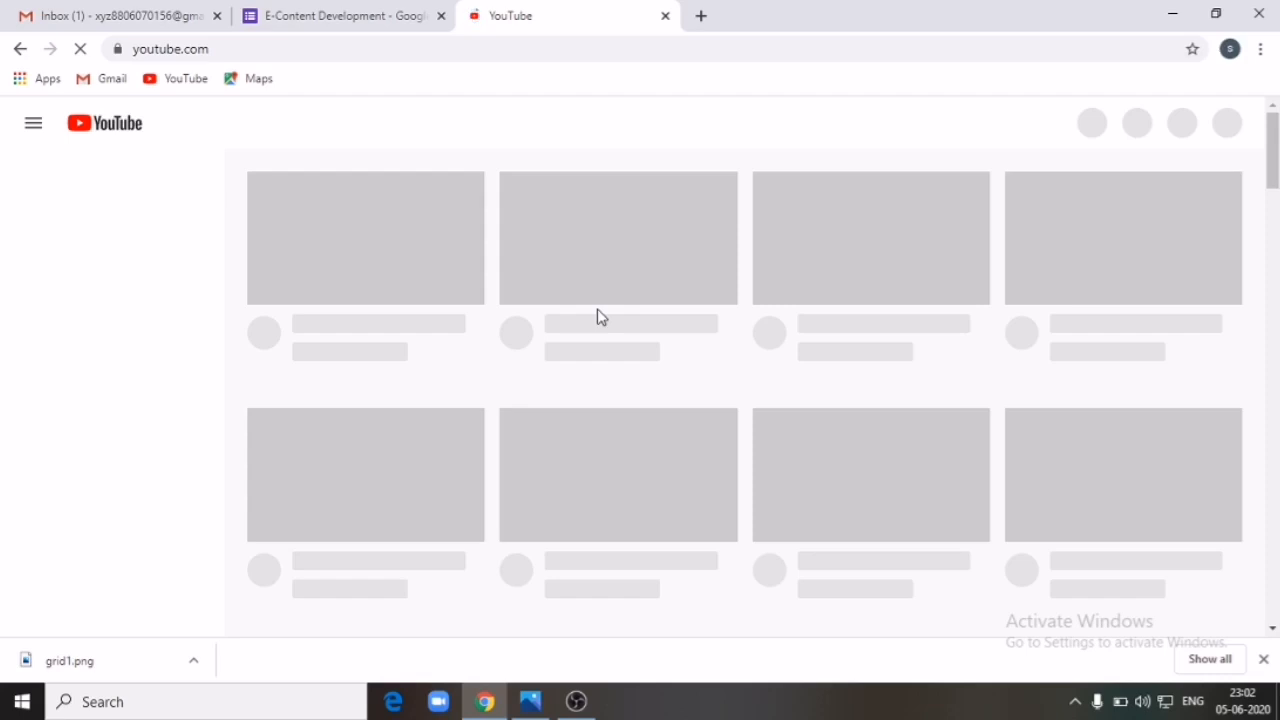
scroll(601, 317, "down", 12)
scroll(601, 317, "up", 12)
left_click(370, 20)
left_click(521, 278)
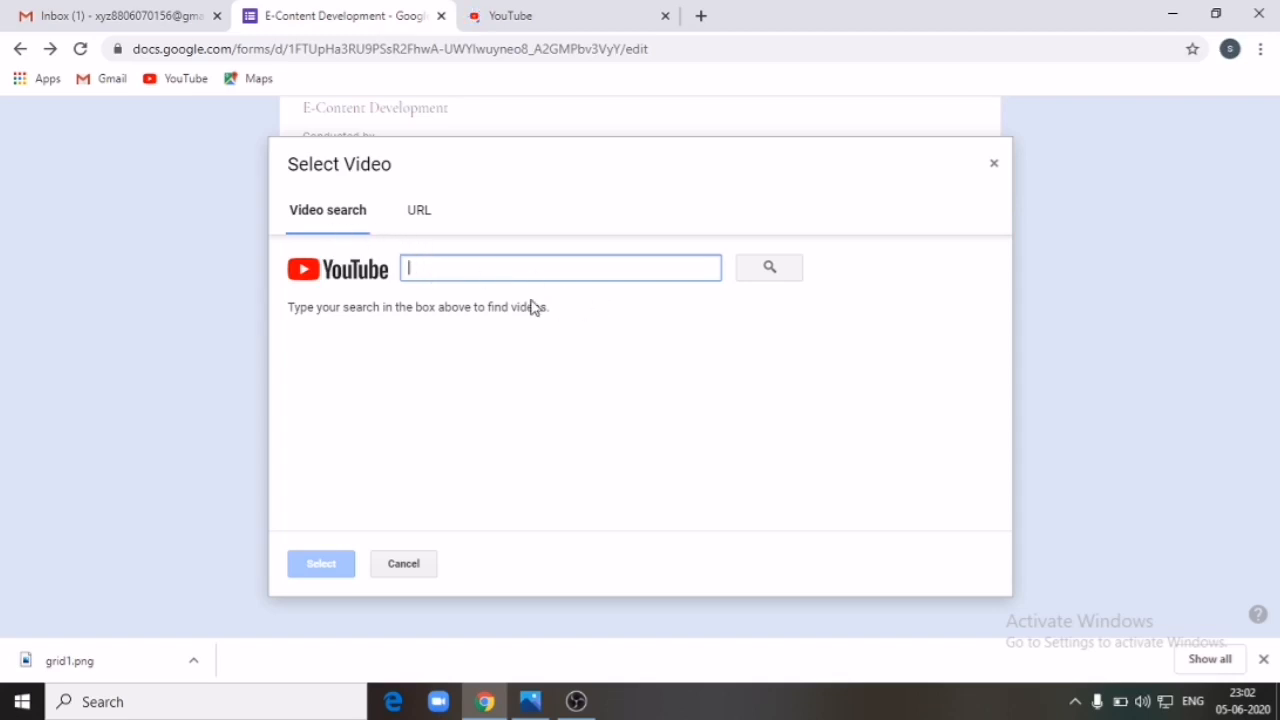
Step: Return to the YouTube tab and let its homepage of recommended videos finish loading
left_click(565, 15)
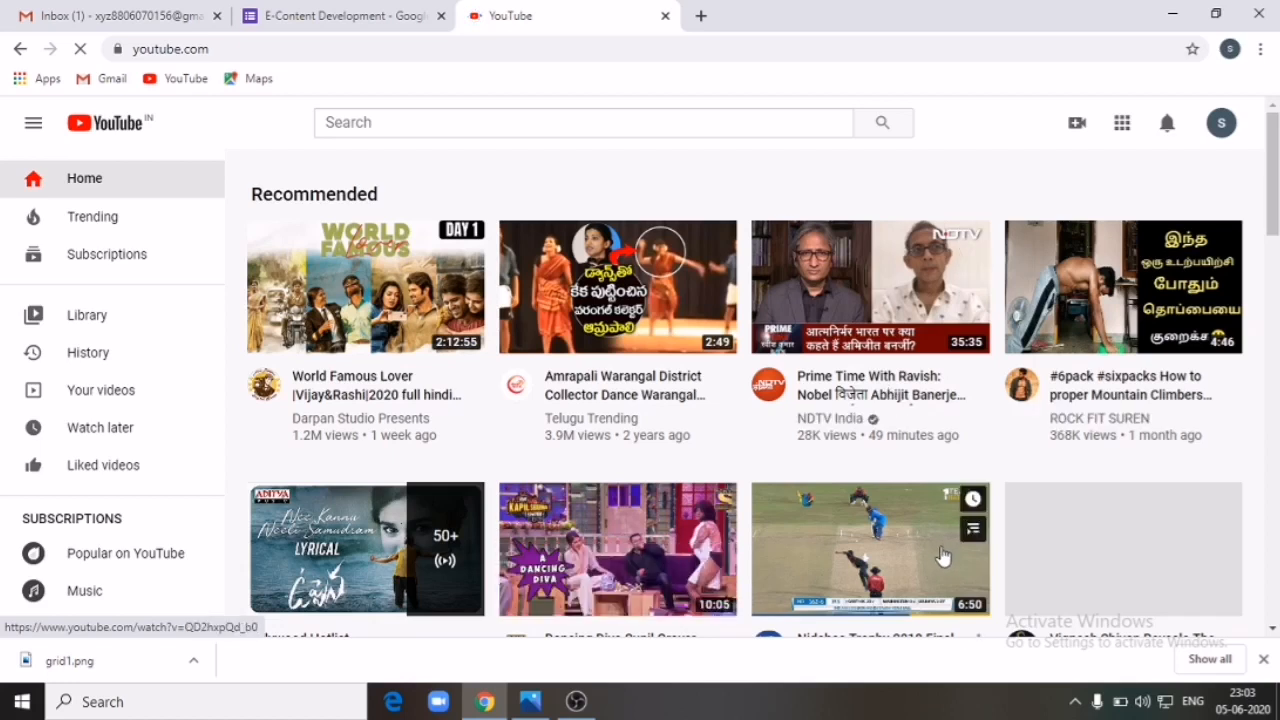
Step: Open the 'Nidahas Trophy 2018 Final Match, Final Over' video, pause it, and copy its title
scroll(942, 556, "down", 3)
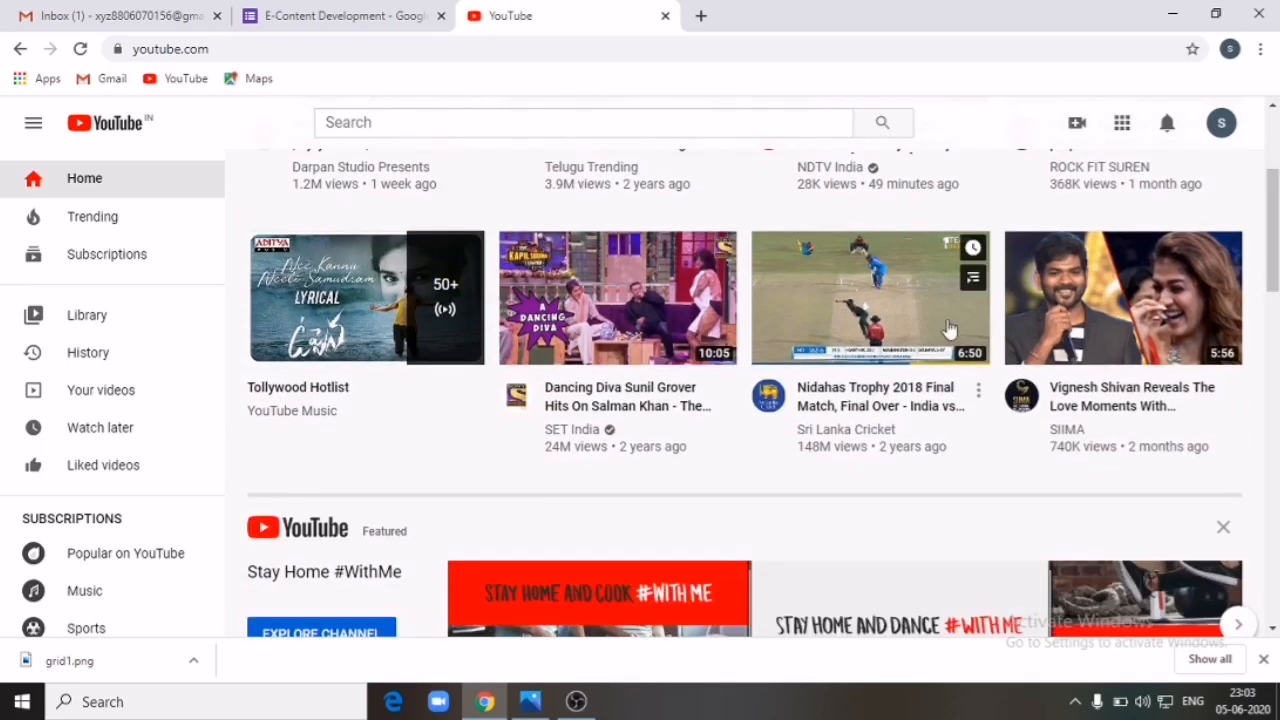
left_click(908, 400)
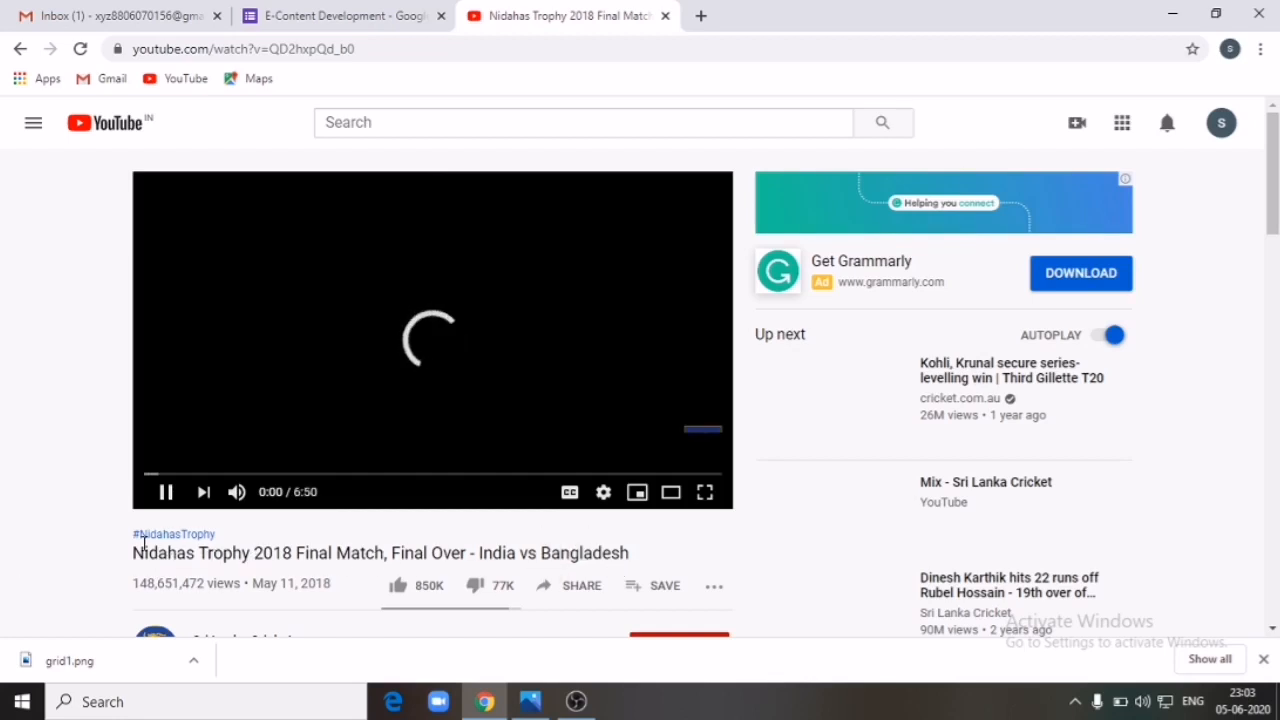
left_click_drag(135, 550, 614, 556)
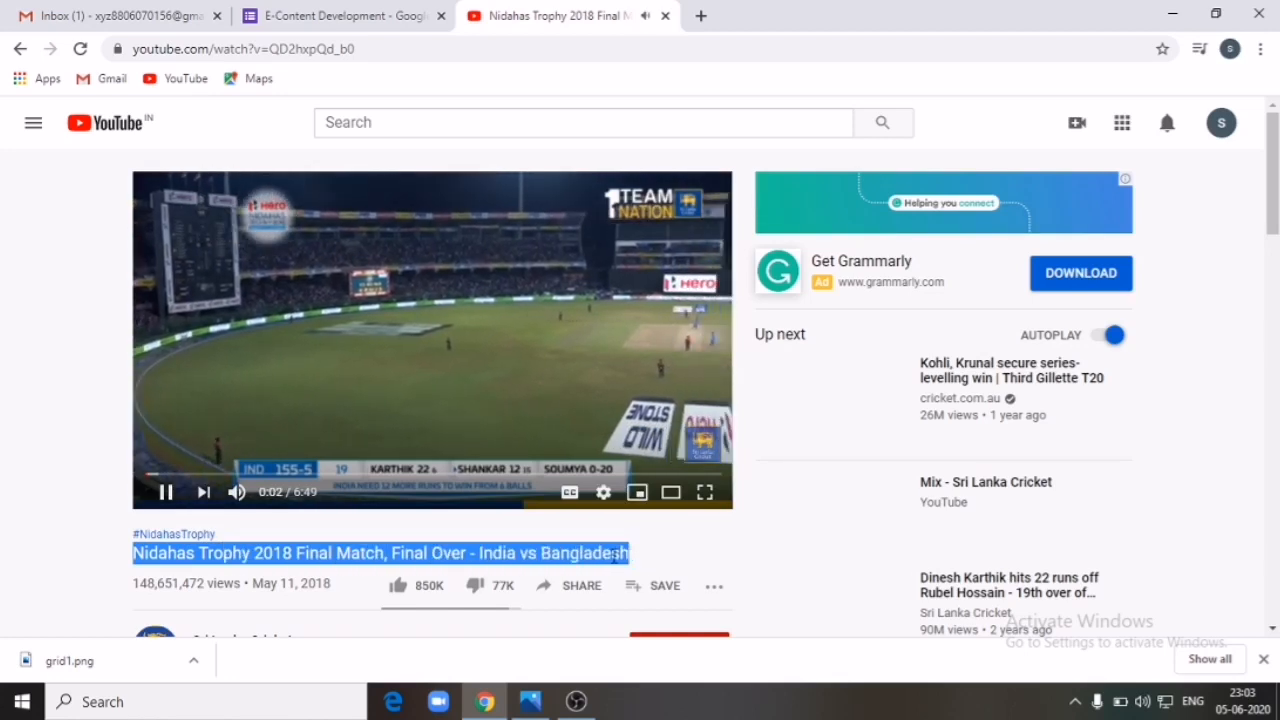
right_click(614, 556)
left_click(630, 568)
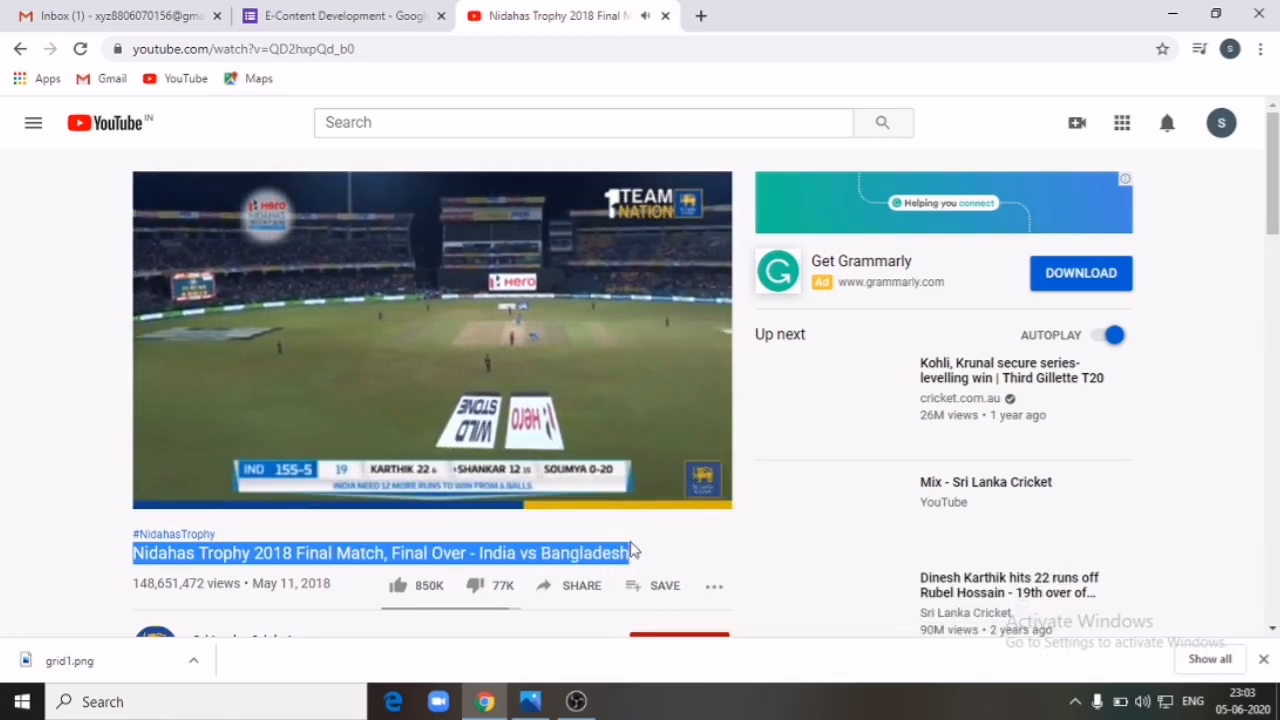
left_click(165, 491)
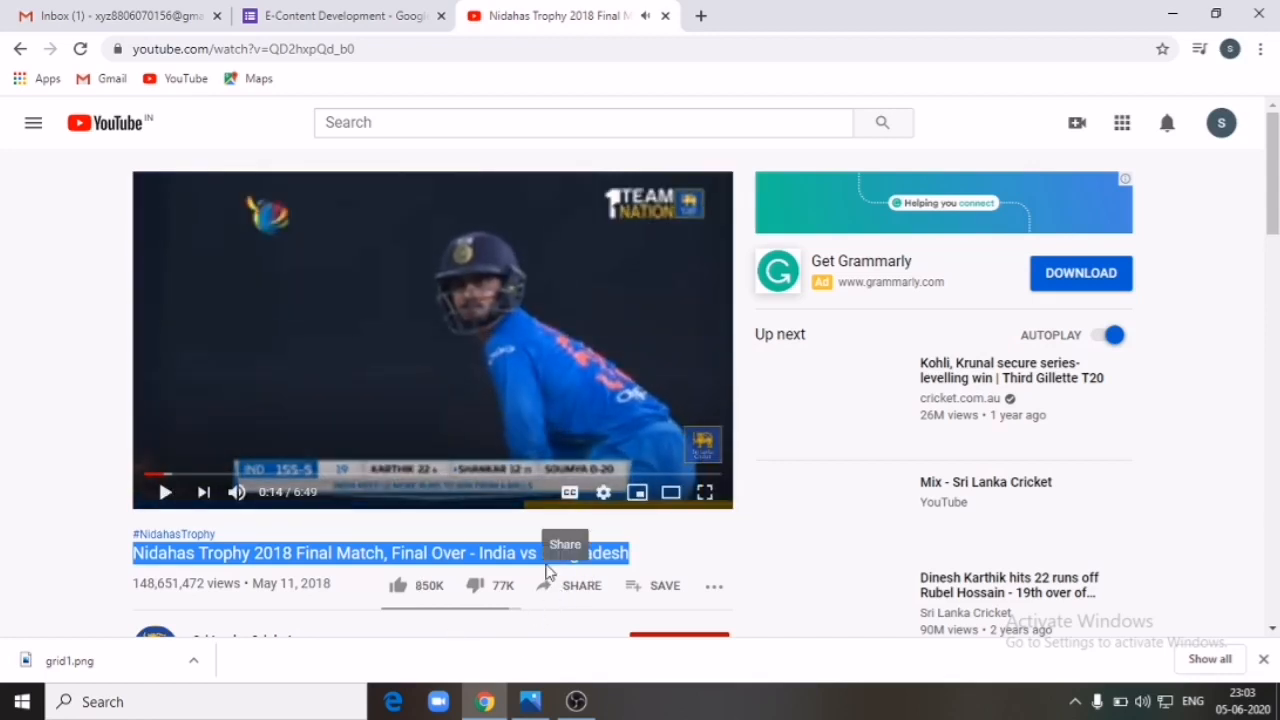
right_click(552, 556)
left_click(590, 570)
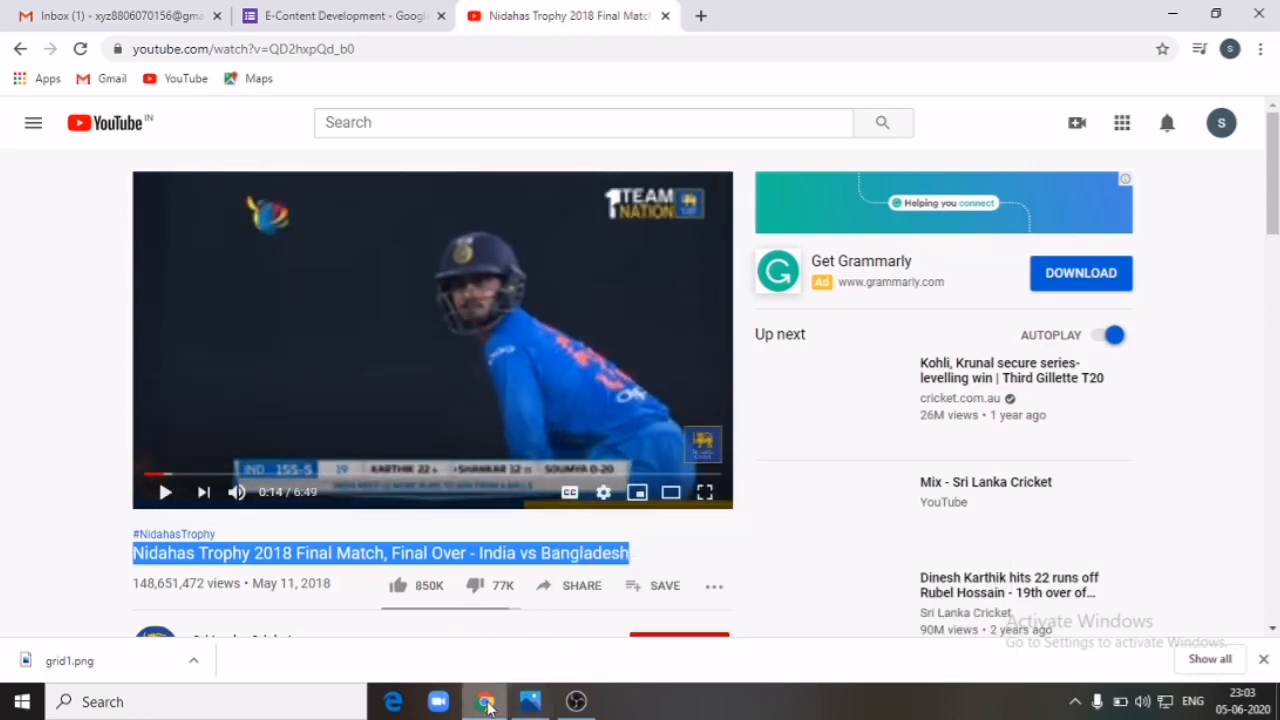
left_click(486, 704)
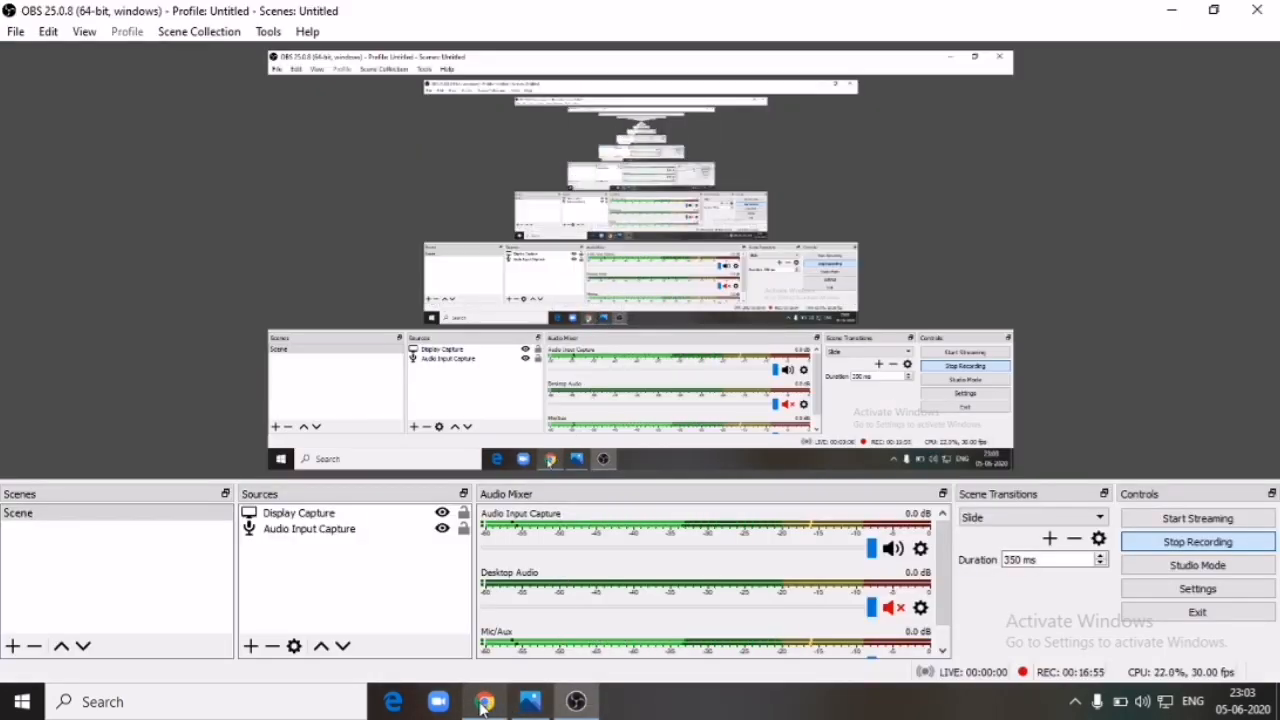
left_click(484, 704)
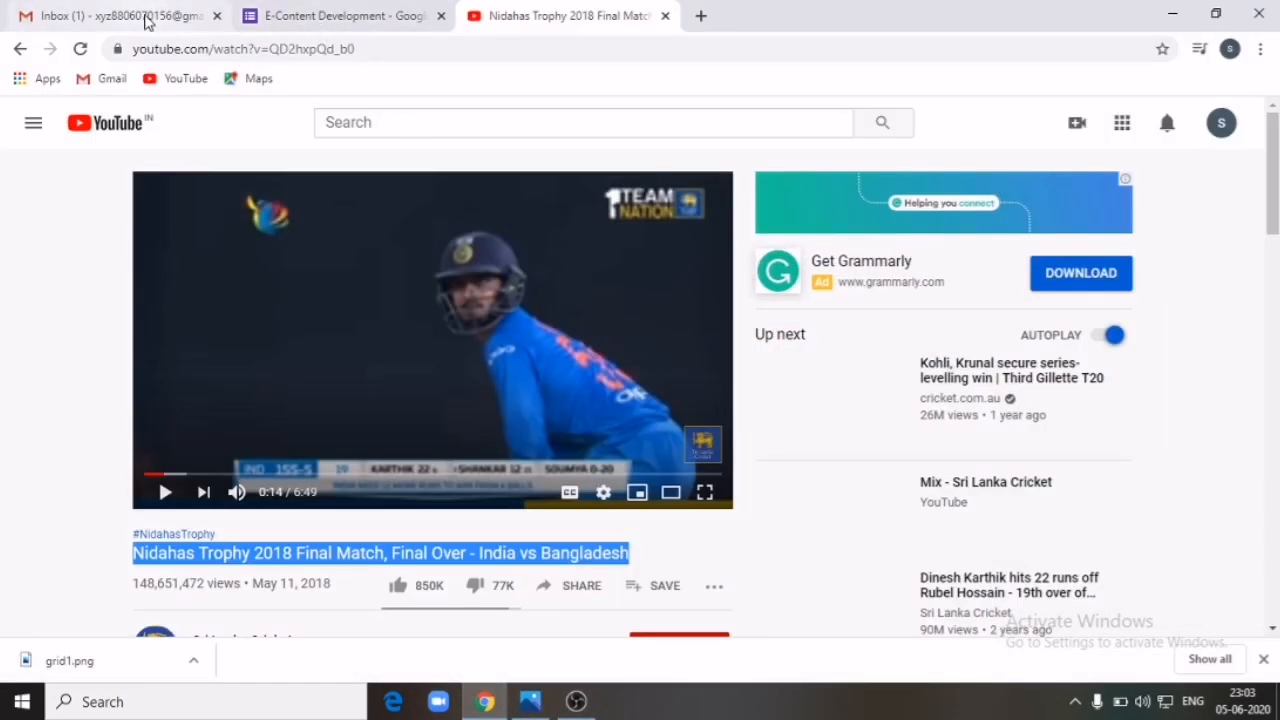
Step: Paste the copied title into the Select Video search and pick the Nidahas Trophy final match result
left_click(300, 17)
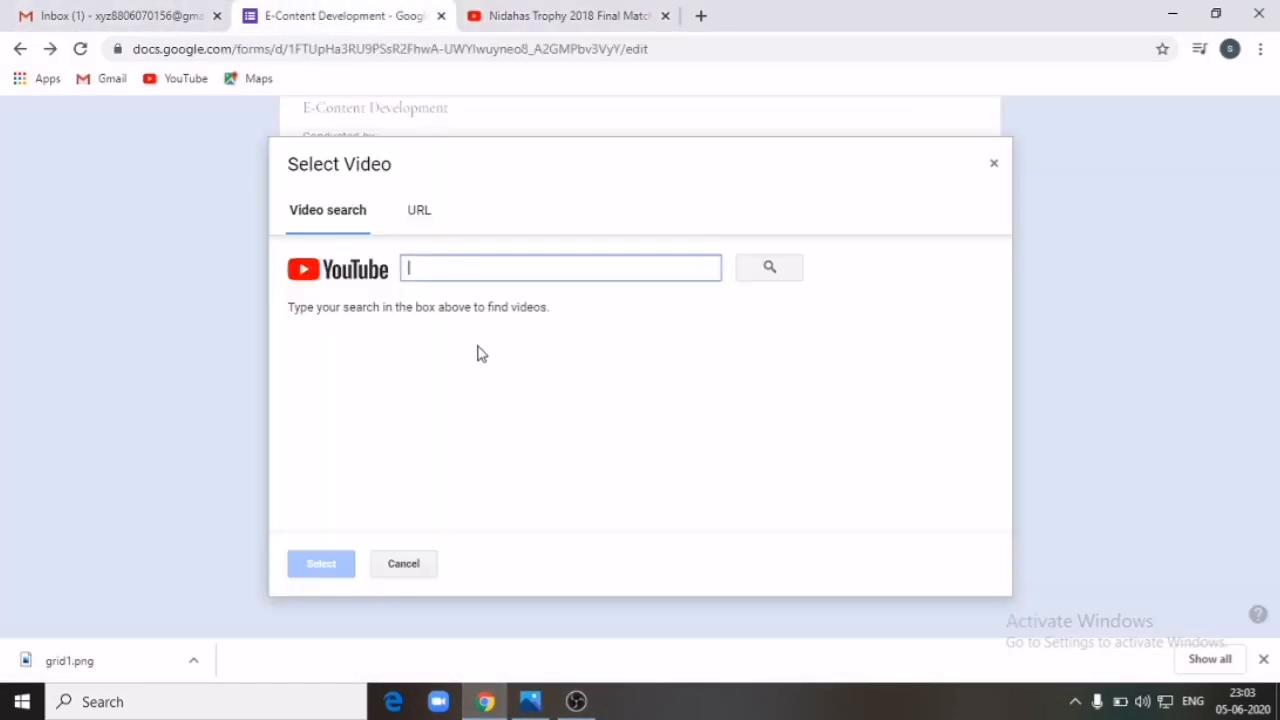
right_click(497, 267)
left_click(558, 416)
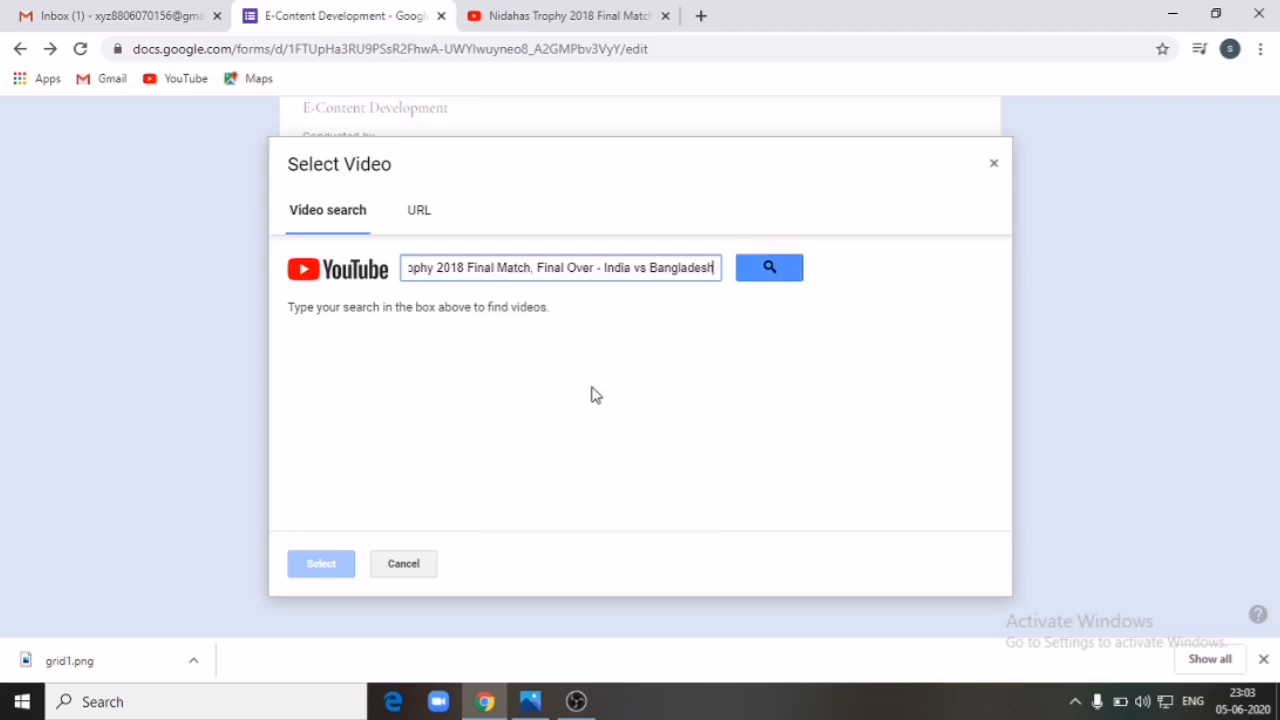
left_click(783, 274)
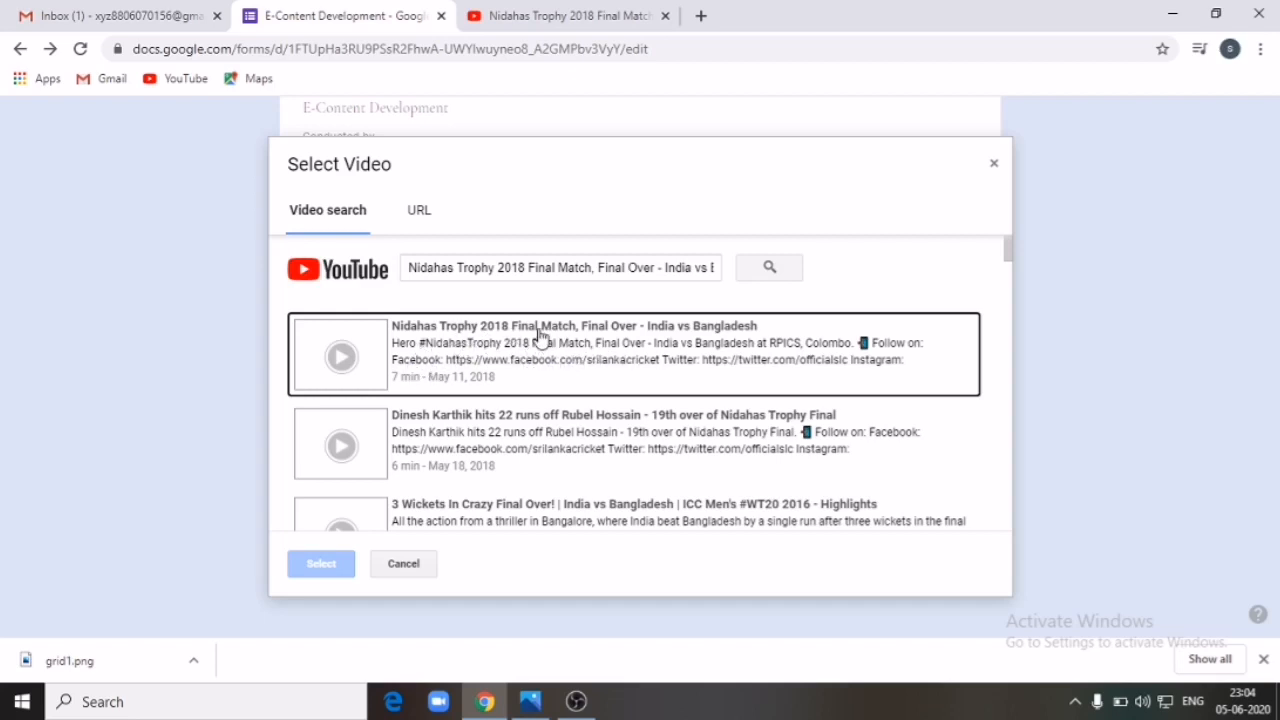
left_click(483, 343)
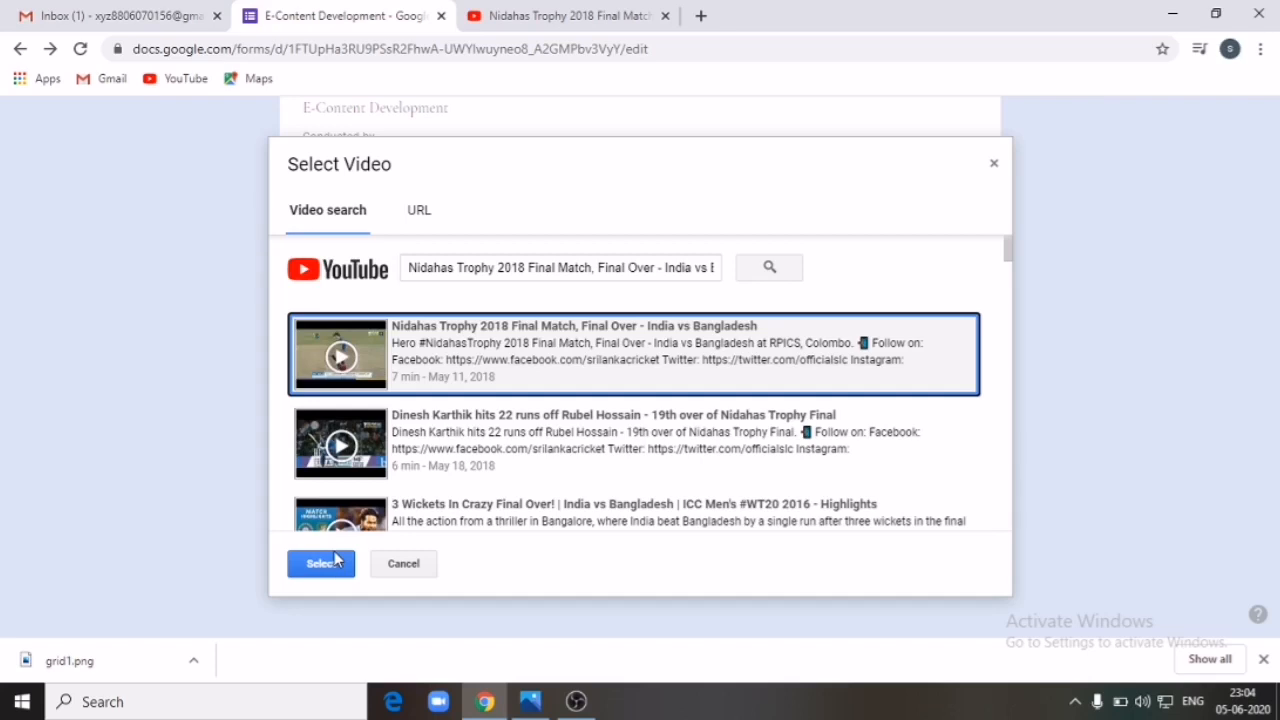
left_click(548, 28)
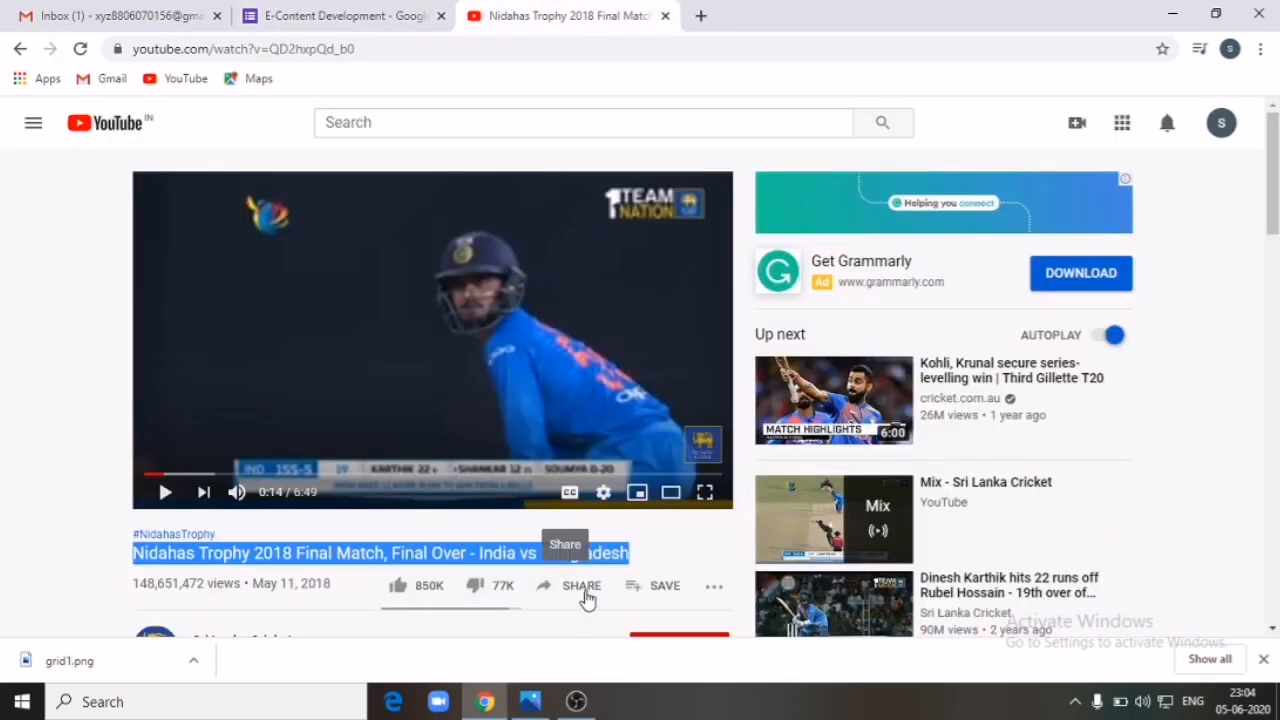
left_click(716, 592)
left_click(578, 586)
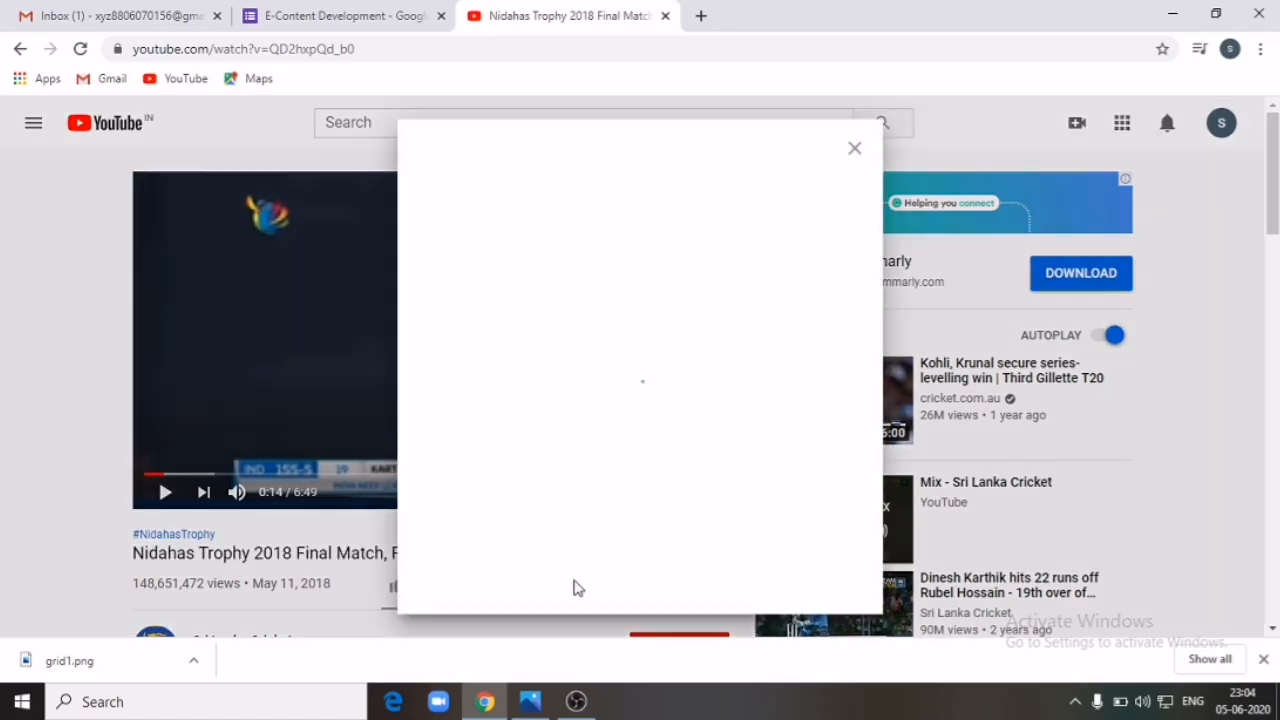
left_click_drag(661, 399, 421, 414)
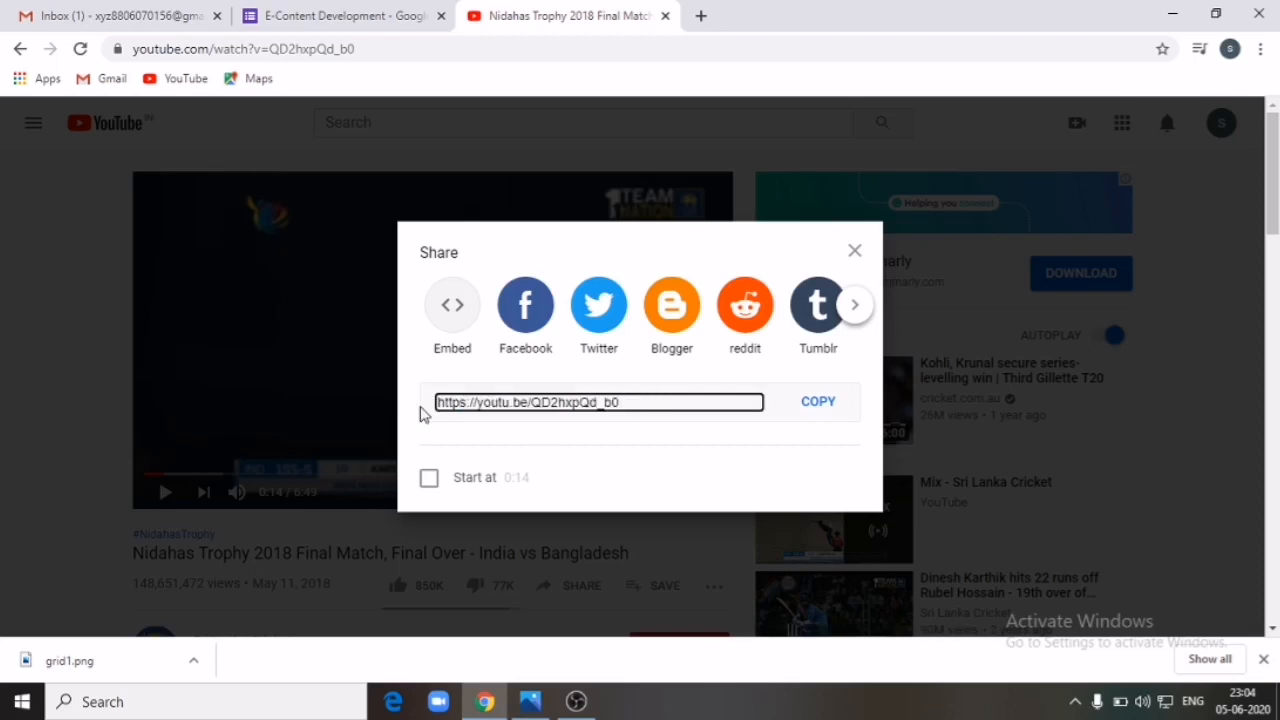
left_click(826, 402)
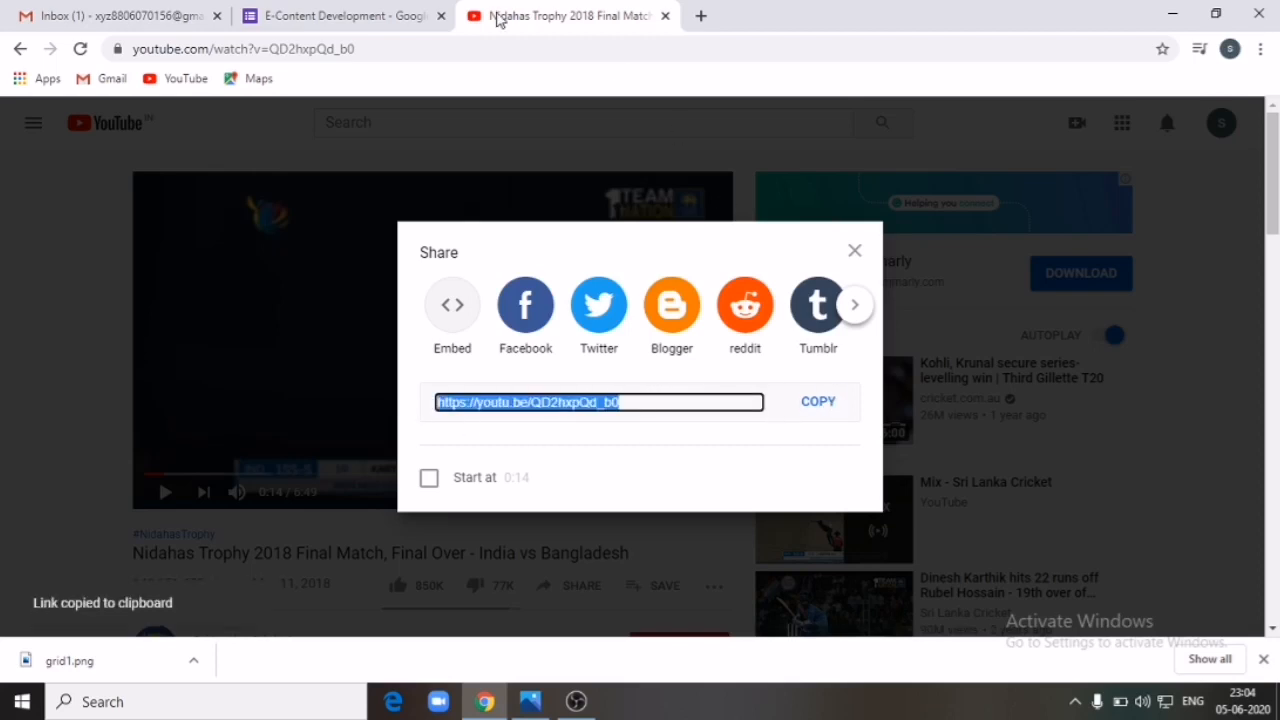
left_click(386, 20)
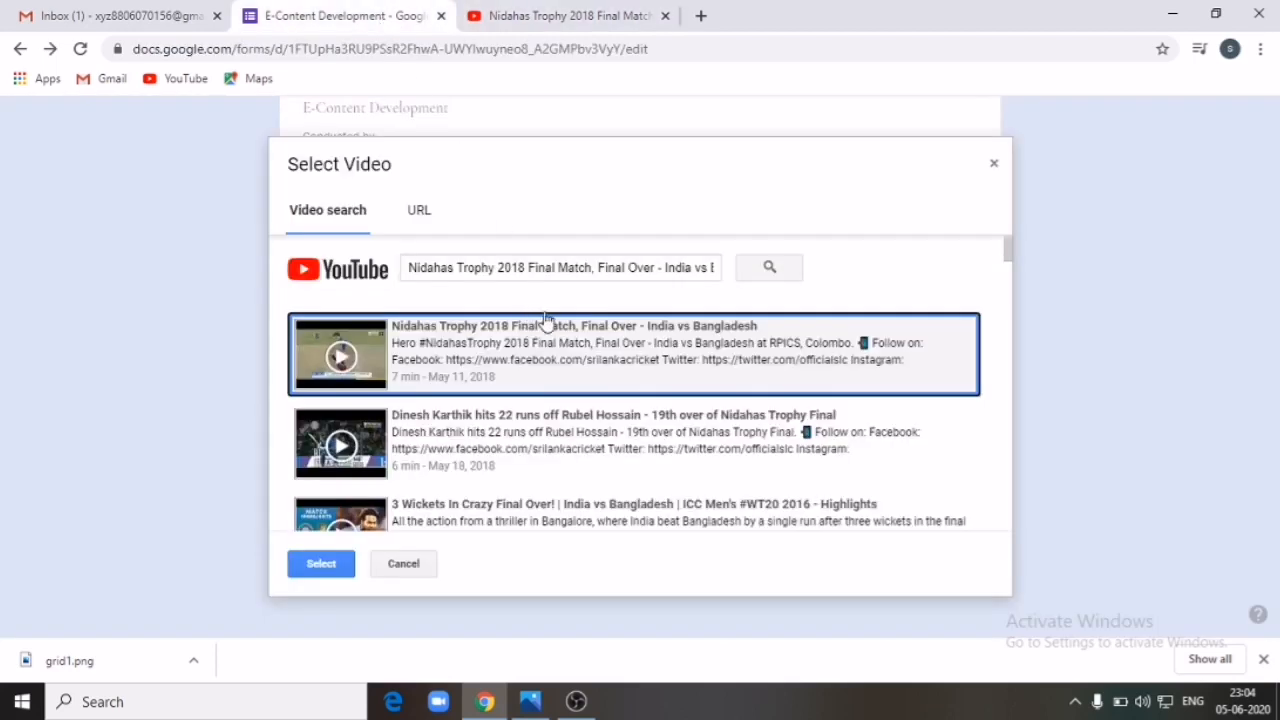
Step: Search Select Video by the pasted youtu.be link and insert the Nidahas Trophy clip below the EContent image
triple_click(622, 270)
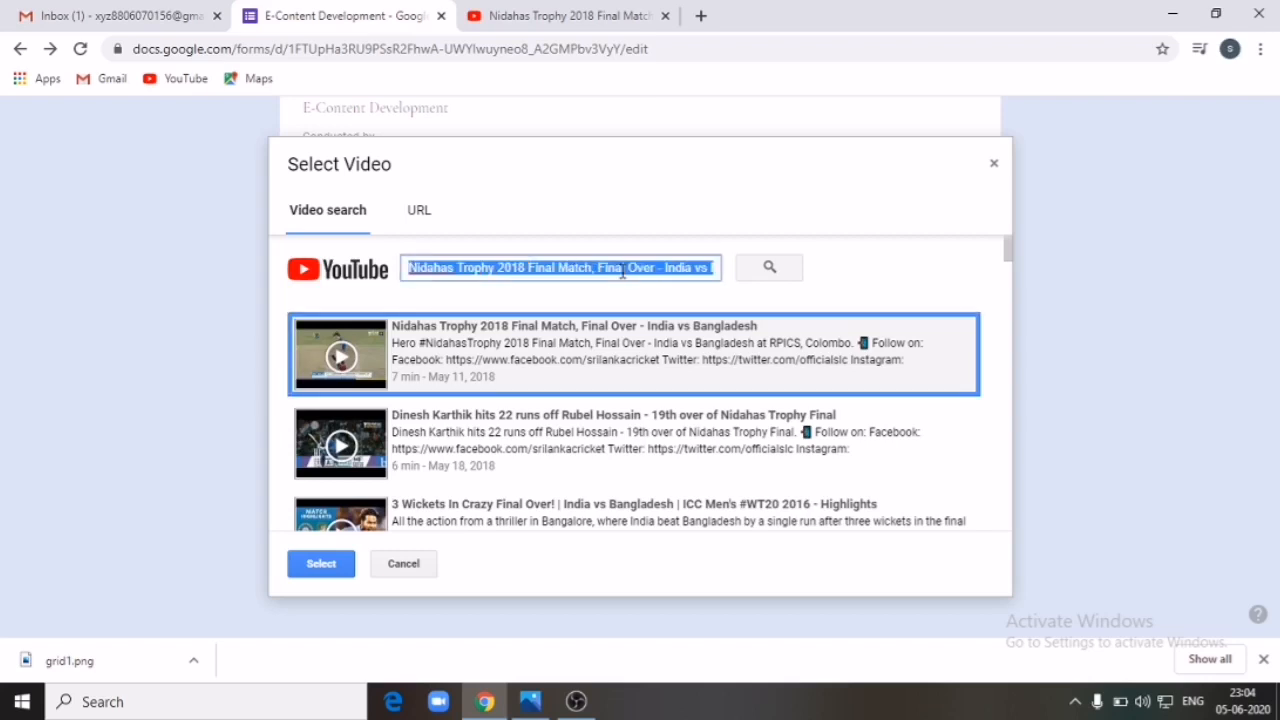
right_click(622, 270)
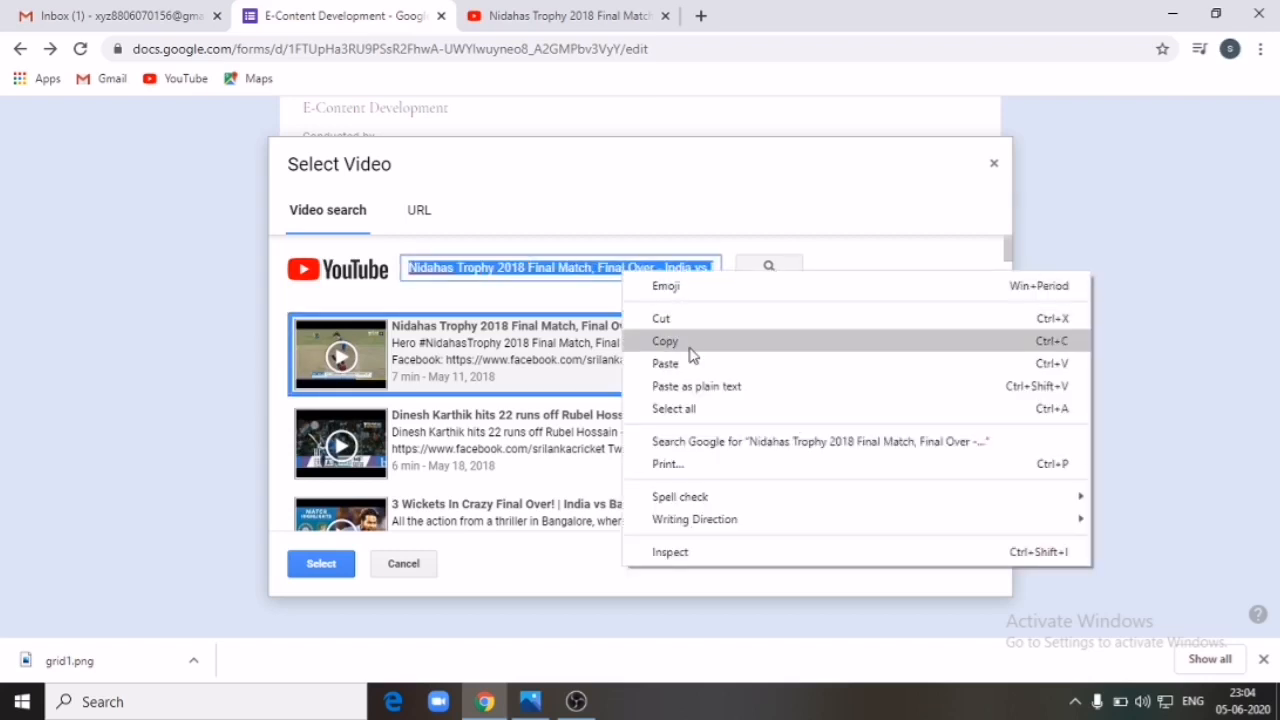
left_click(672, 386)
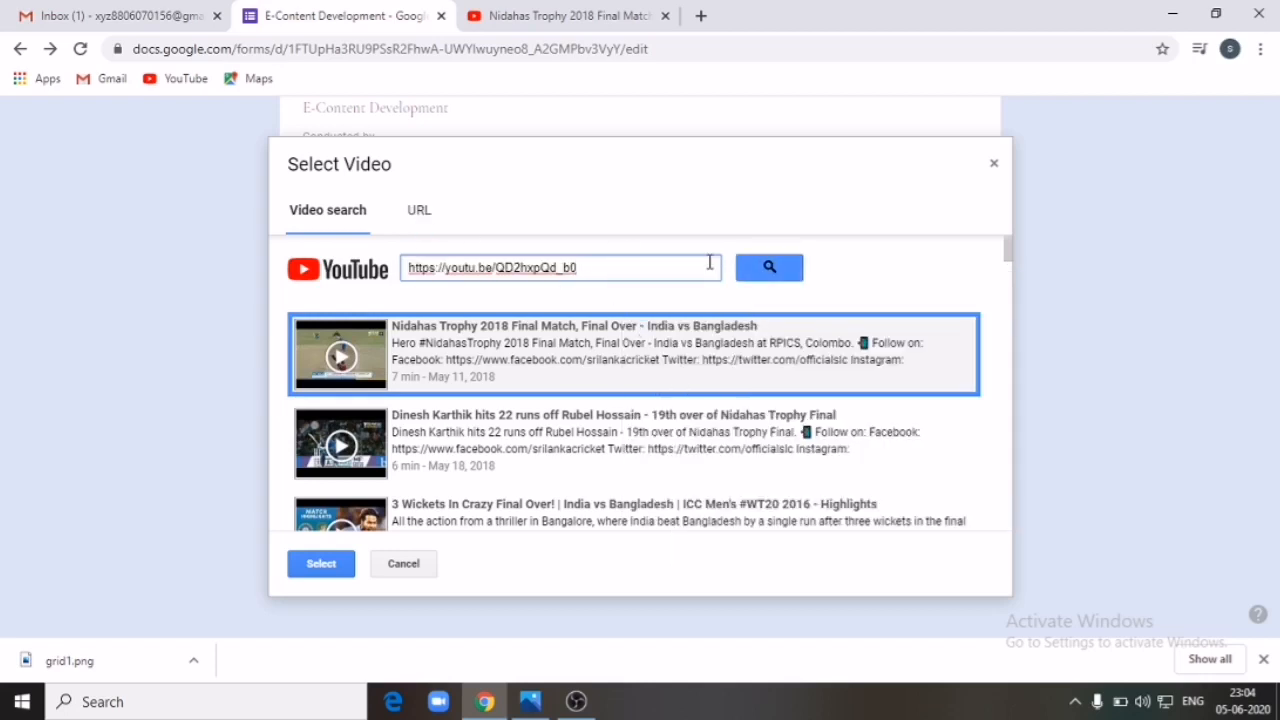
left_click(792, 278)
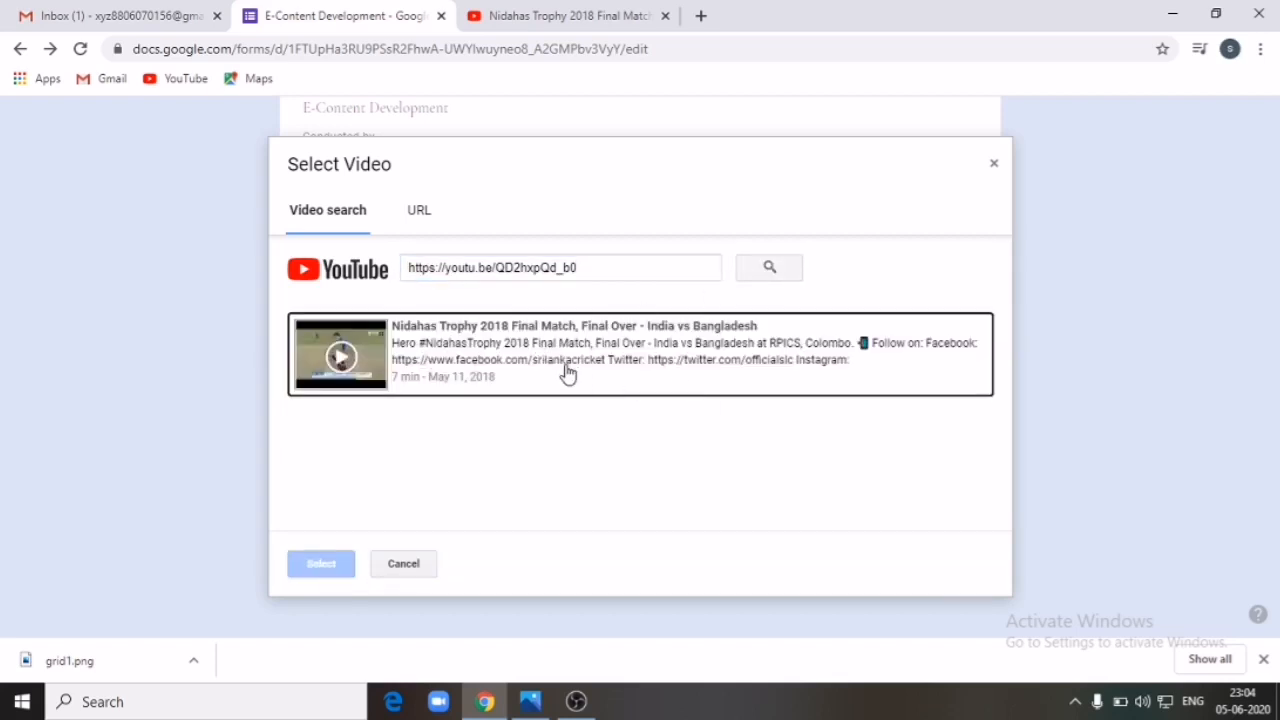
left_click(512, 362)
left_click(330, 564)
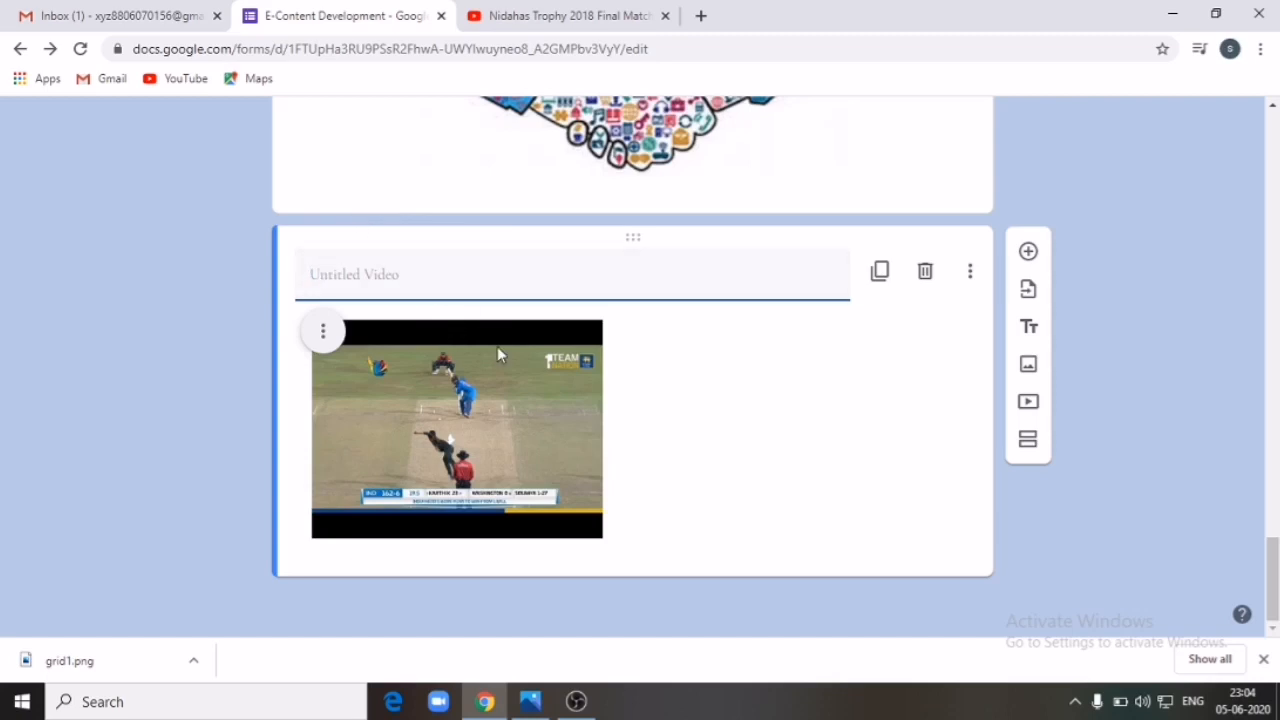
left_click(494, 410)
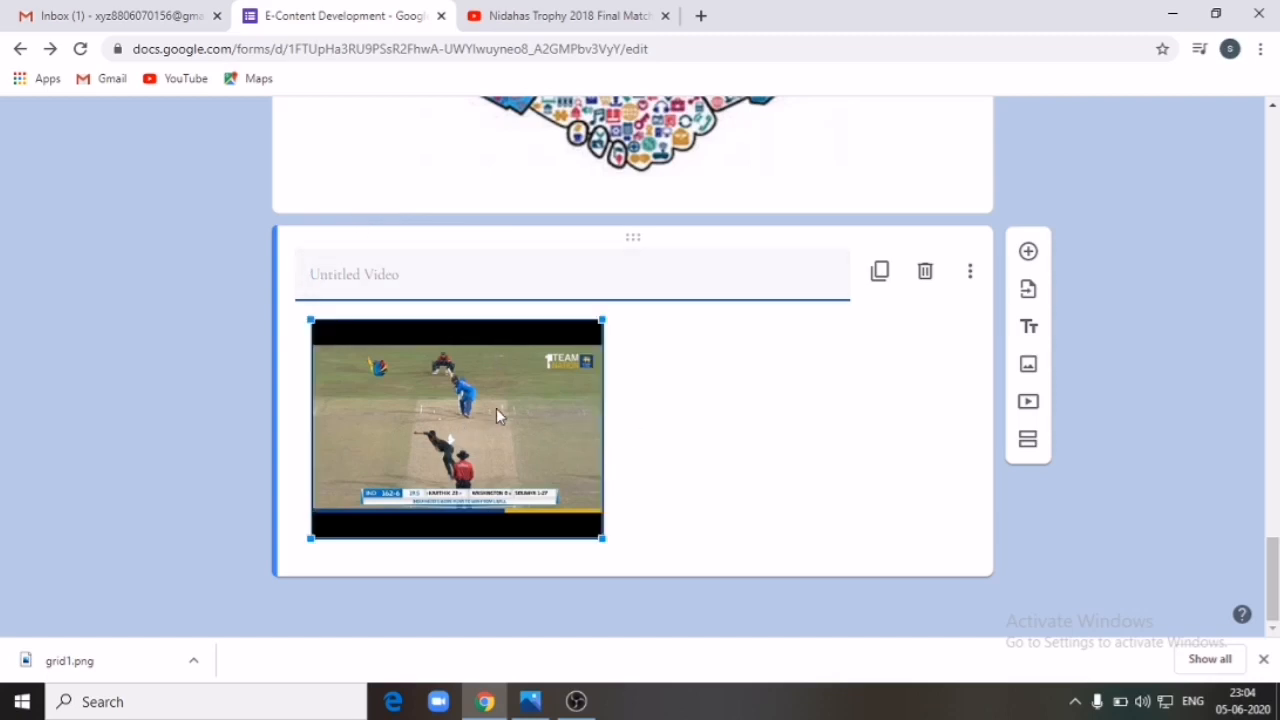
left_click(752, 428)
scroll(789, 418, "up", 20)
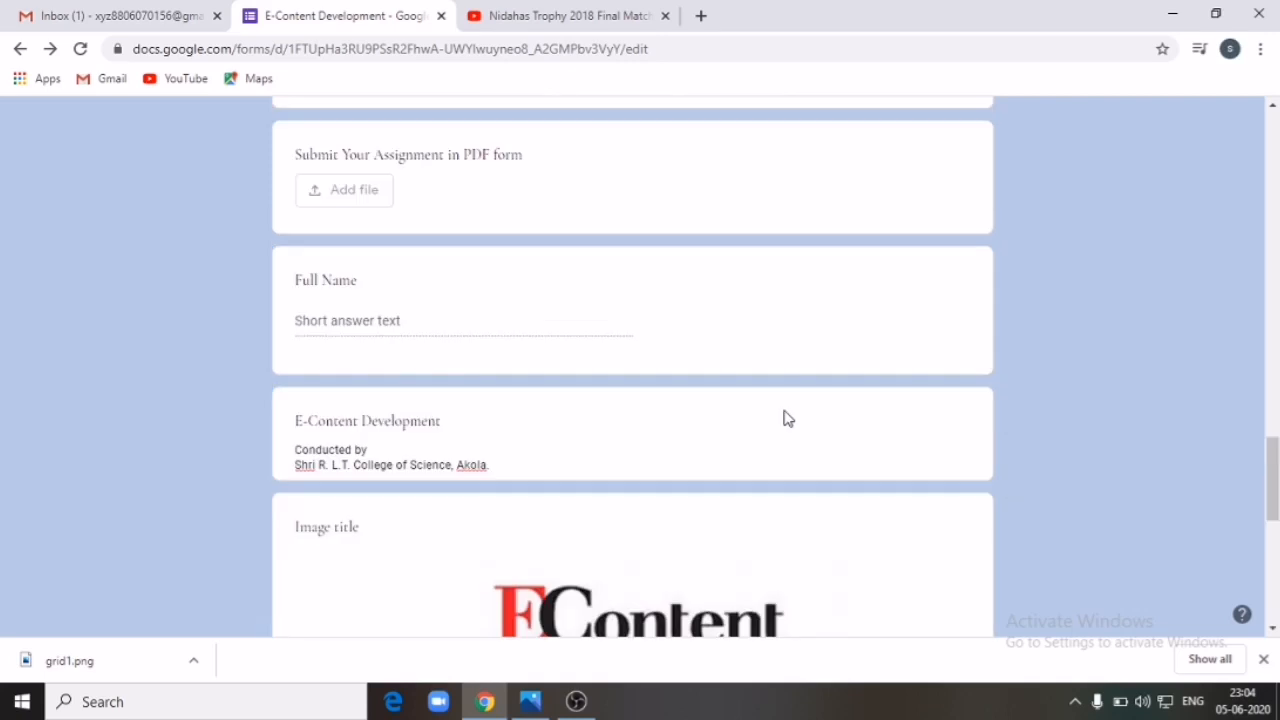
Step: Preview the live form and play, then pause, the embedded Nidahas Trophy video
left_click(1000, 128)
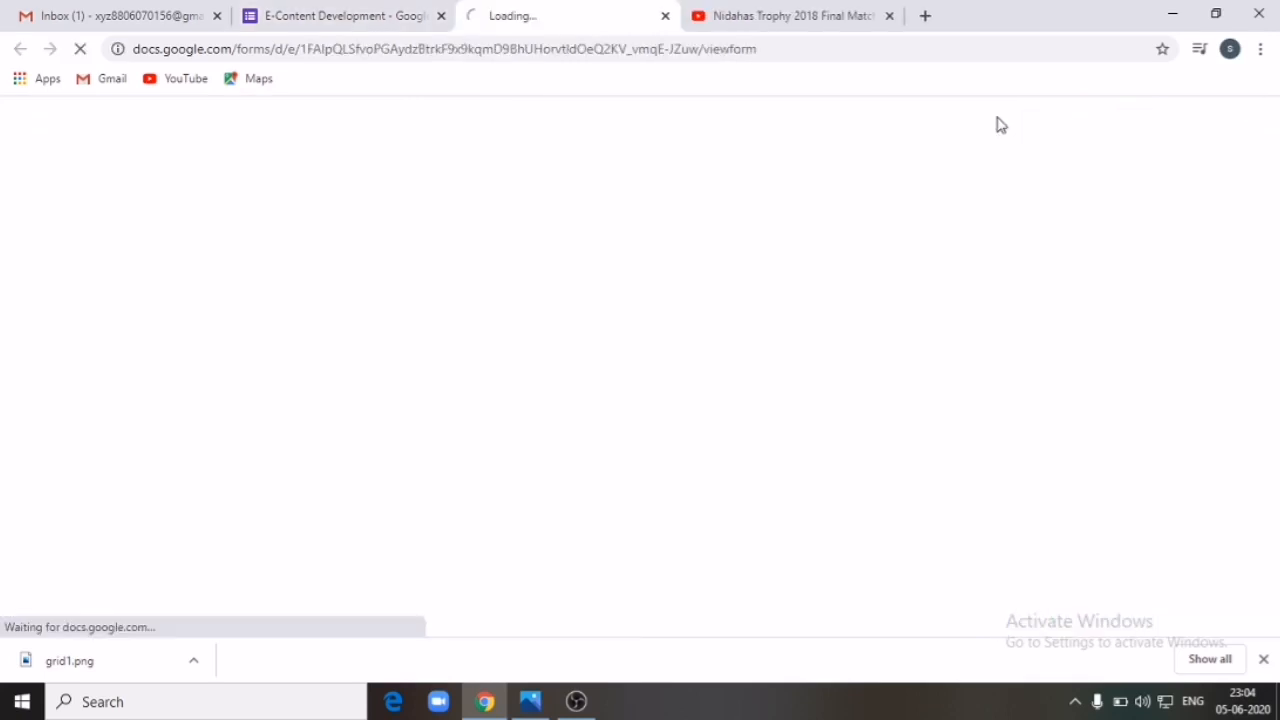
scroll(818, 320, "down", 5)
scroll(814, 323, "down", 5)
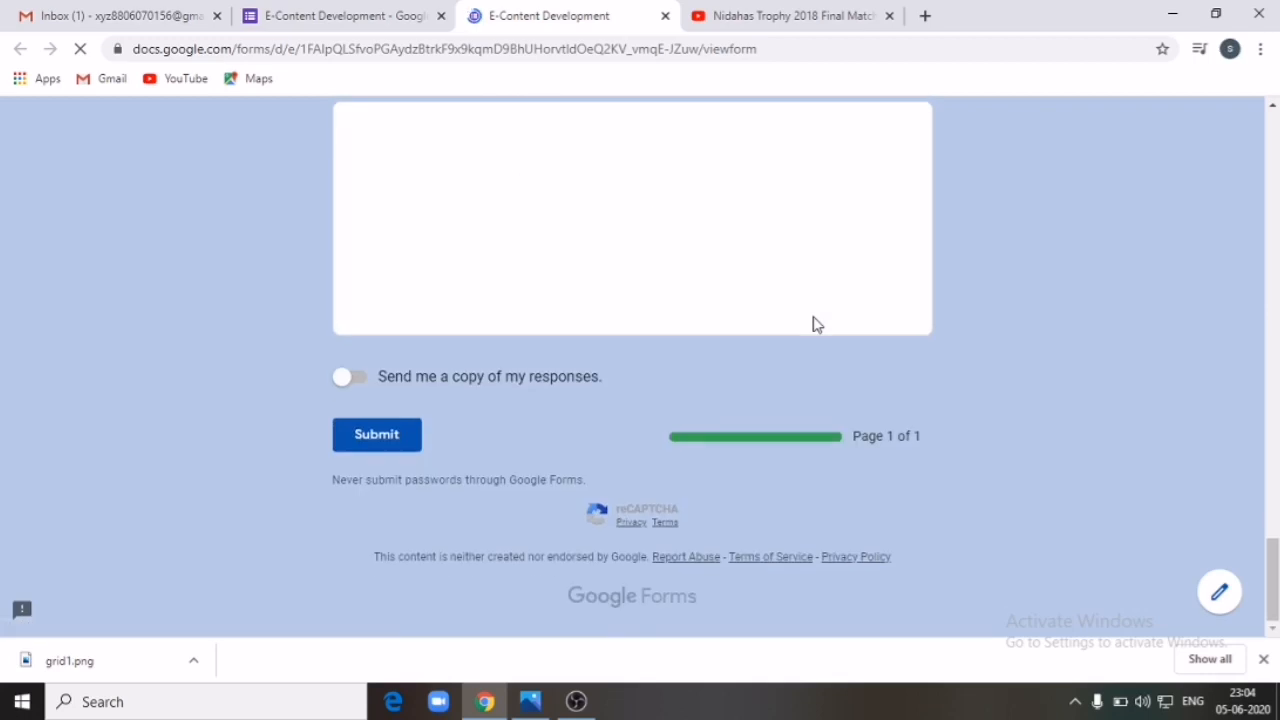
scroll(789, 329, "up", 6)
scroll(789, 340, "down", 6)
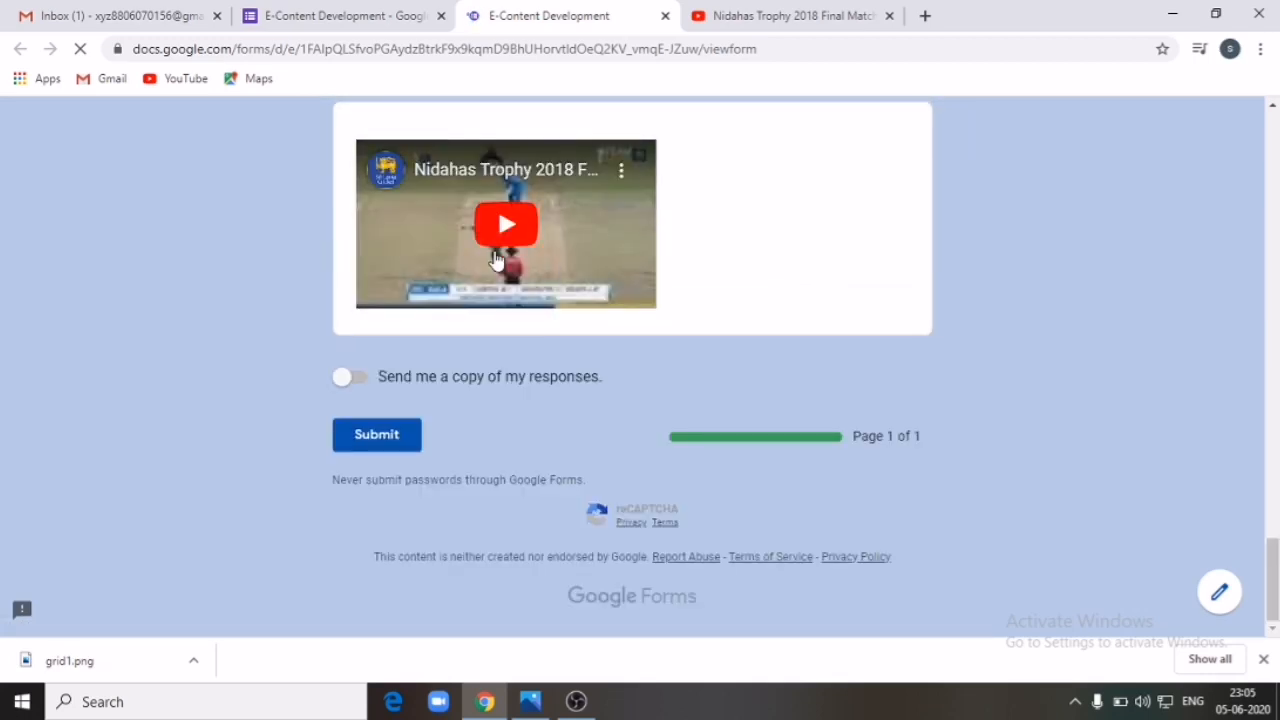
left_click(510, 224)
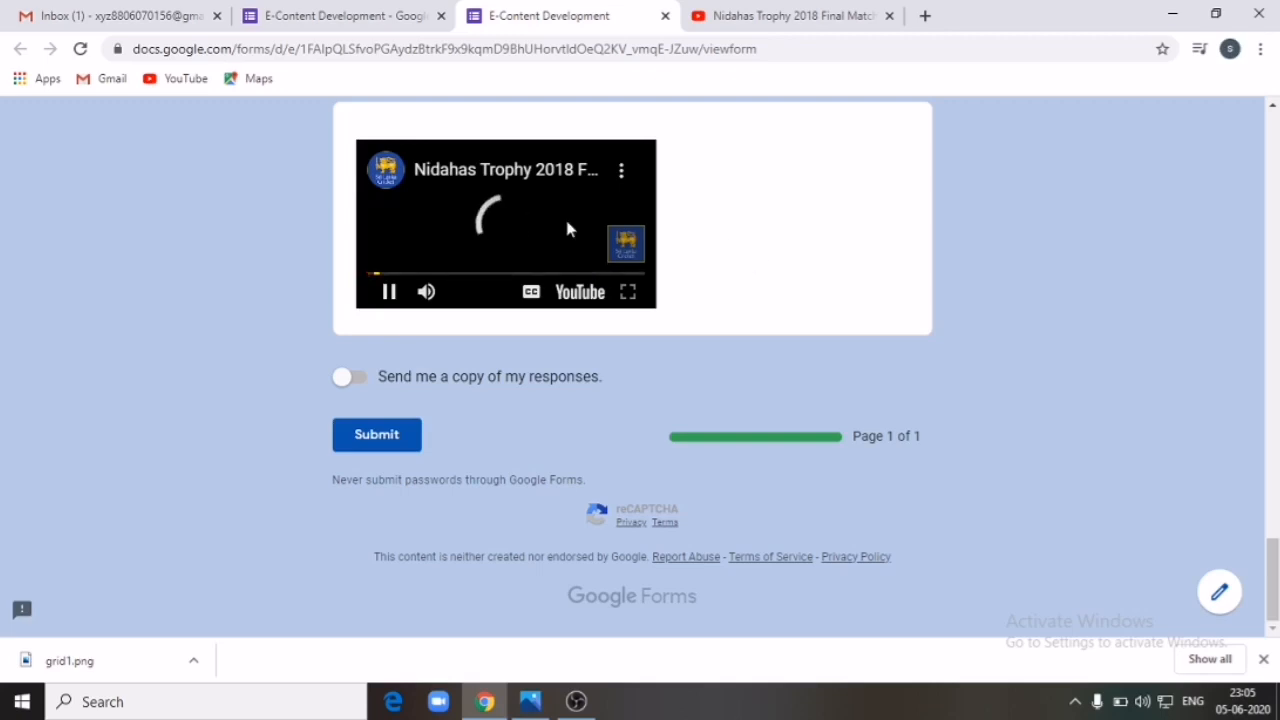
left_click(391, 300)
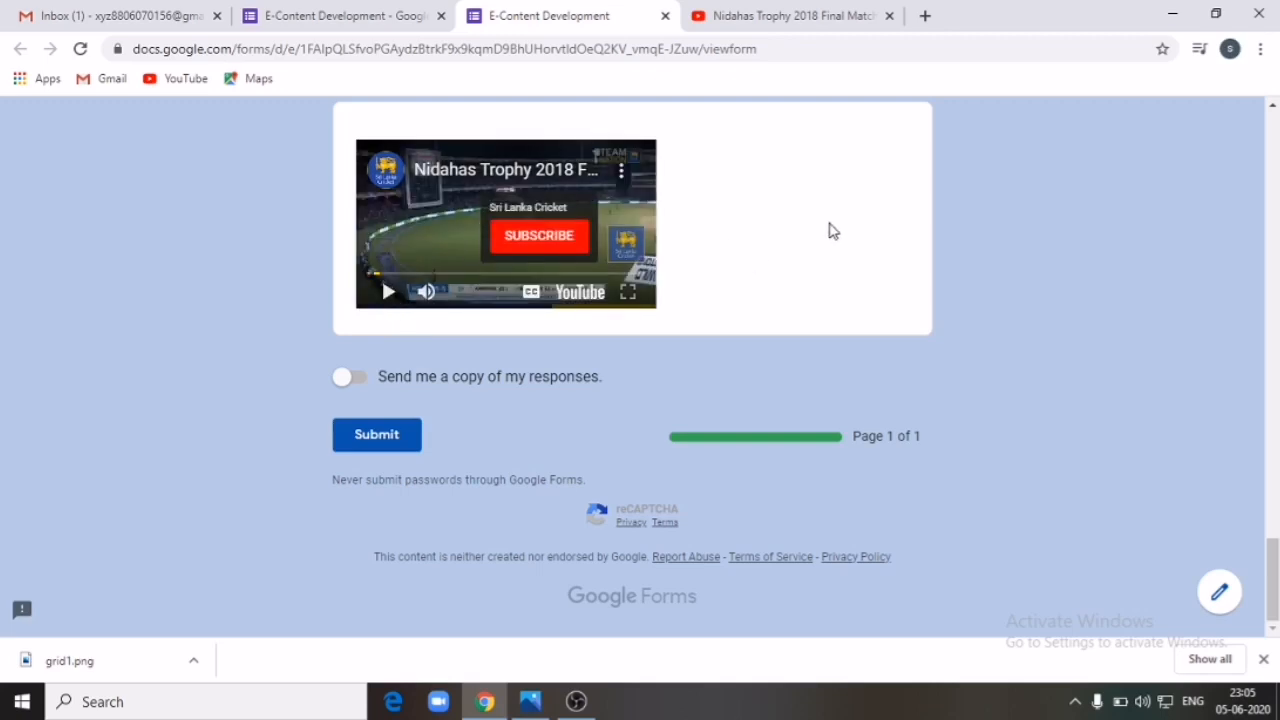
Step: Close the YouTube and form preview tabs to return to the editor
scroll(831, 229, "up", 6)
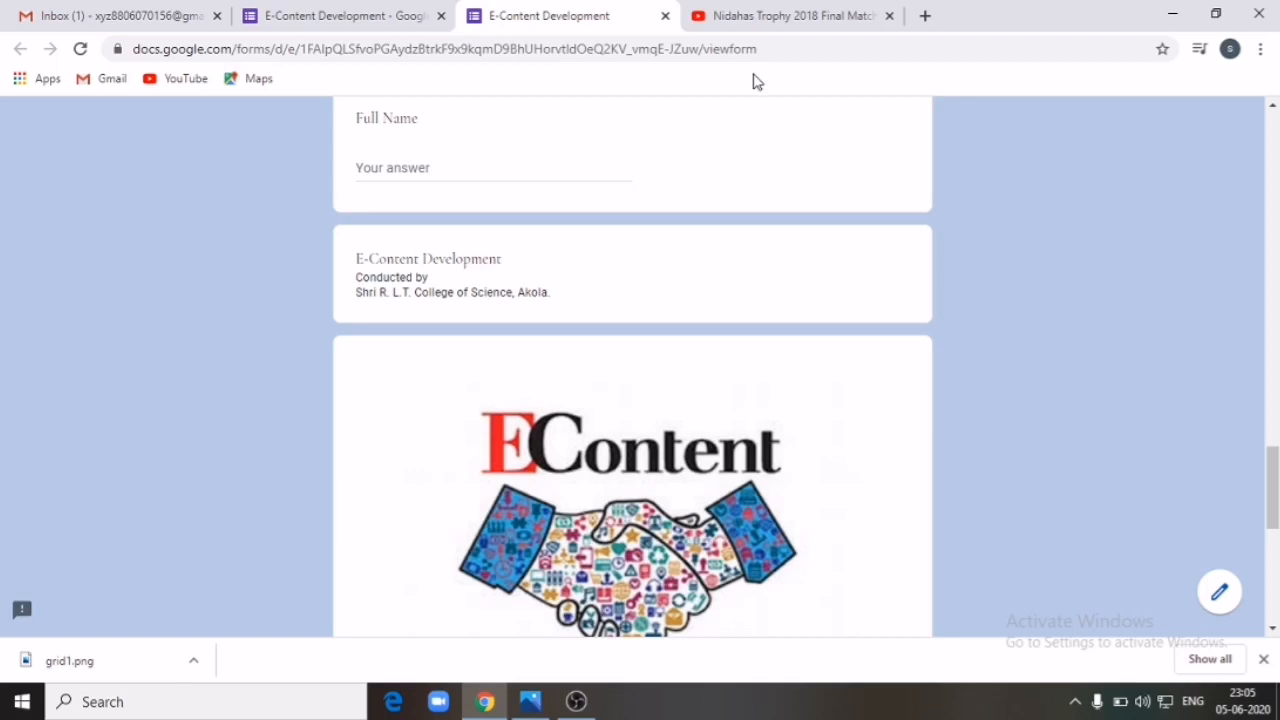
left_click(889, 16)
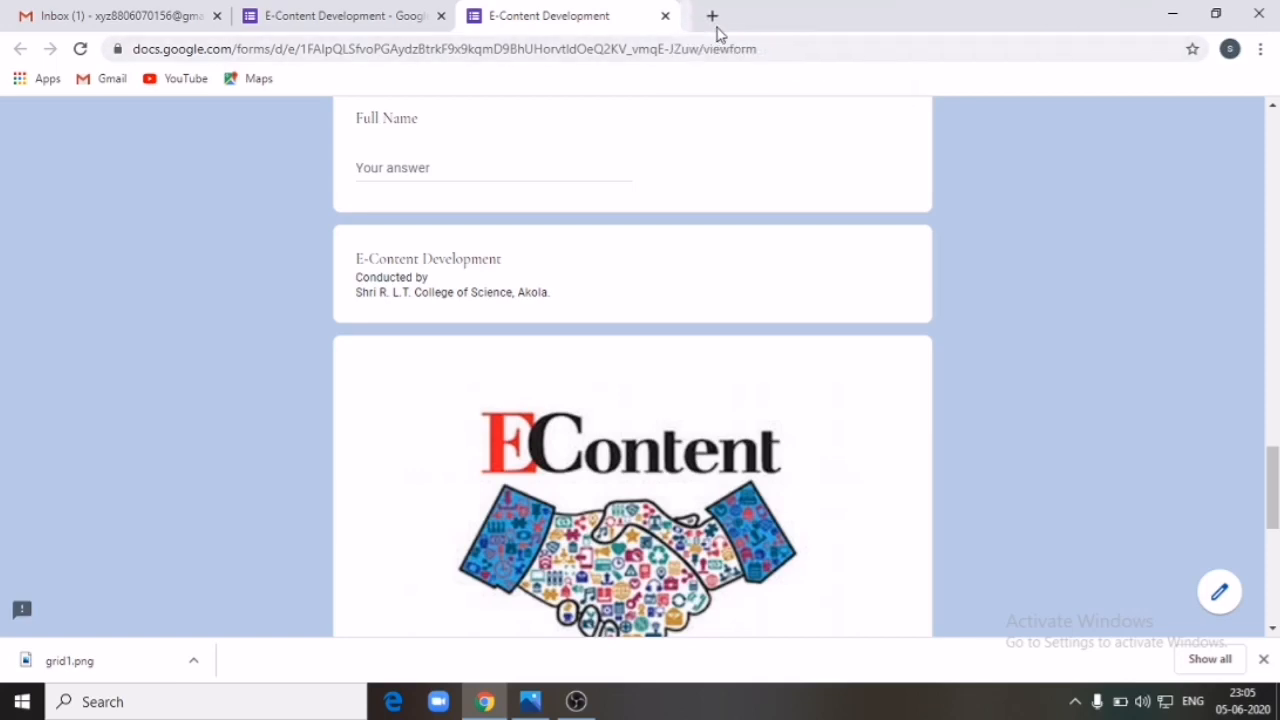
left_click(665, 16)
scroll(950, 380, "down", 20)
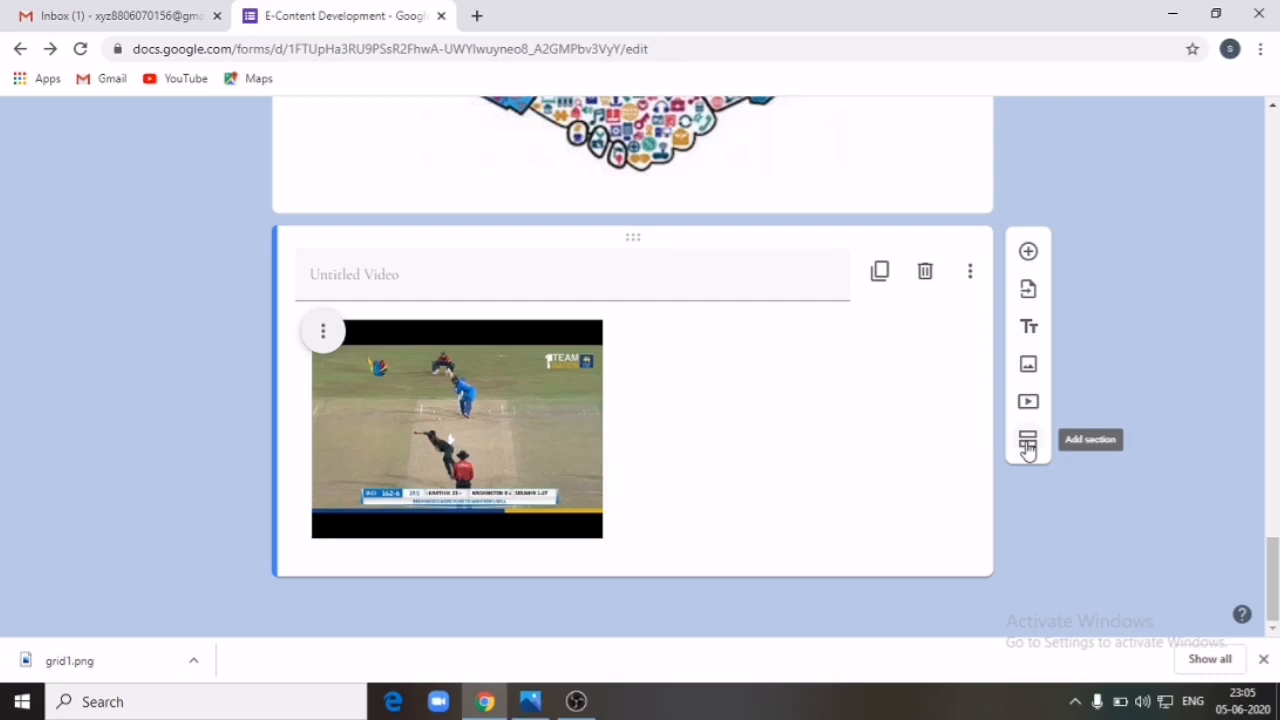
Step: Add a second section to the form and title it 'Quiz'
left_click(1027, 445)
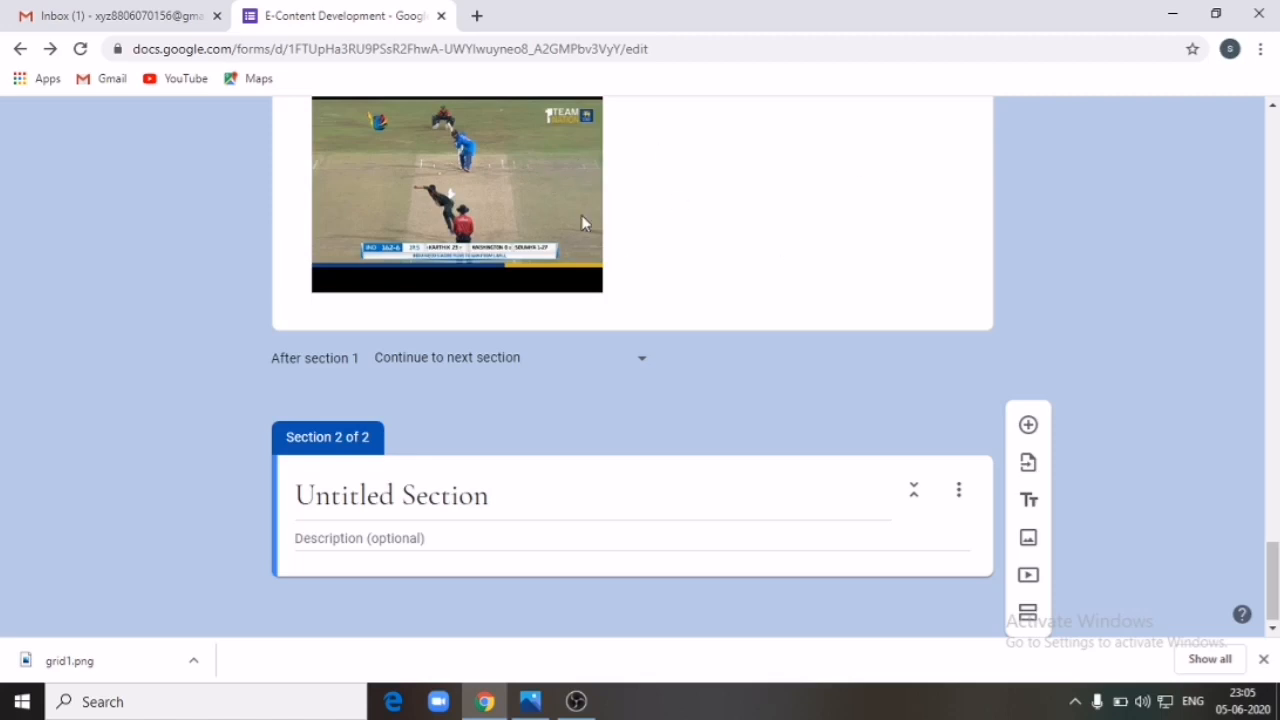
scroll(886, 263, "up", 7)
scroll(886, 263, "down", 7)
left_click(606, 506)
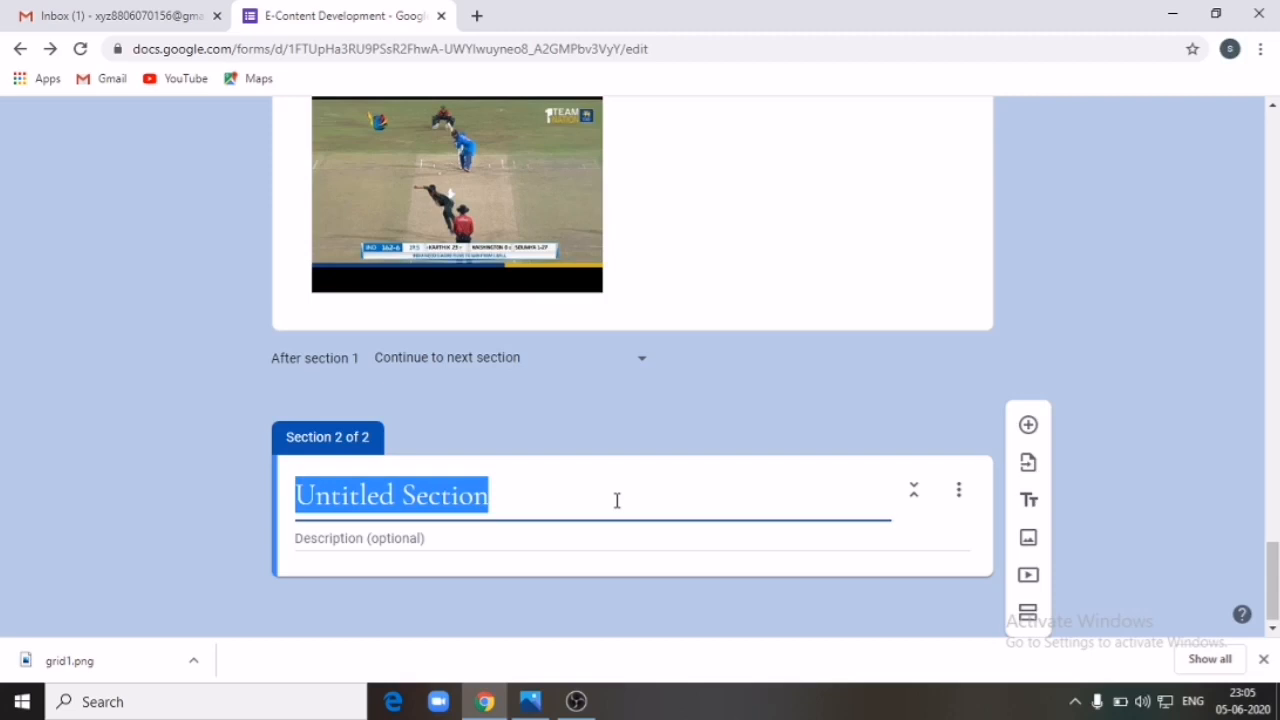
type("Quiz")
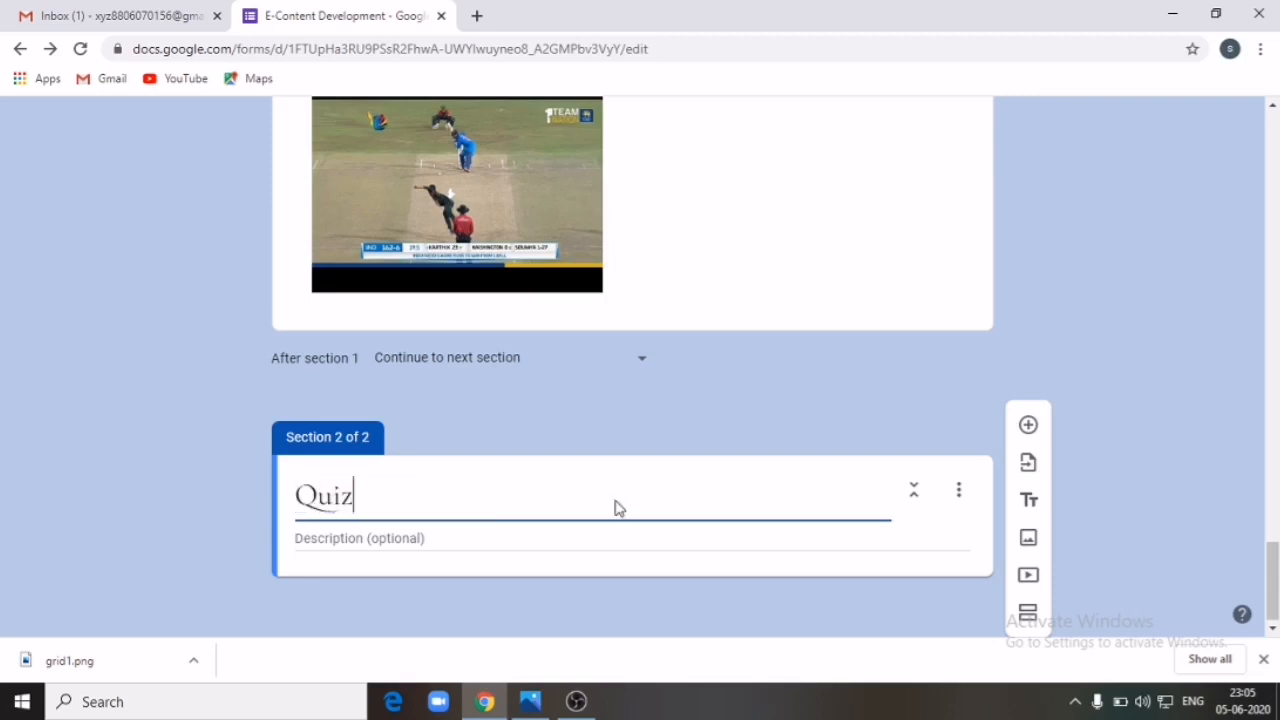
left_click(557, 535)
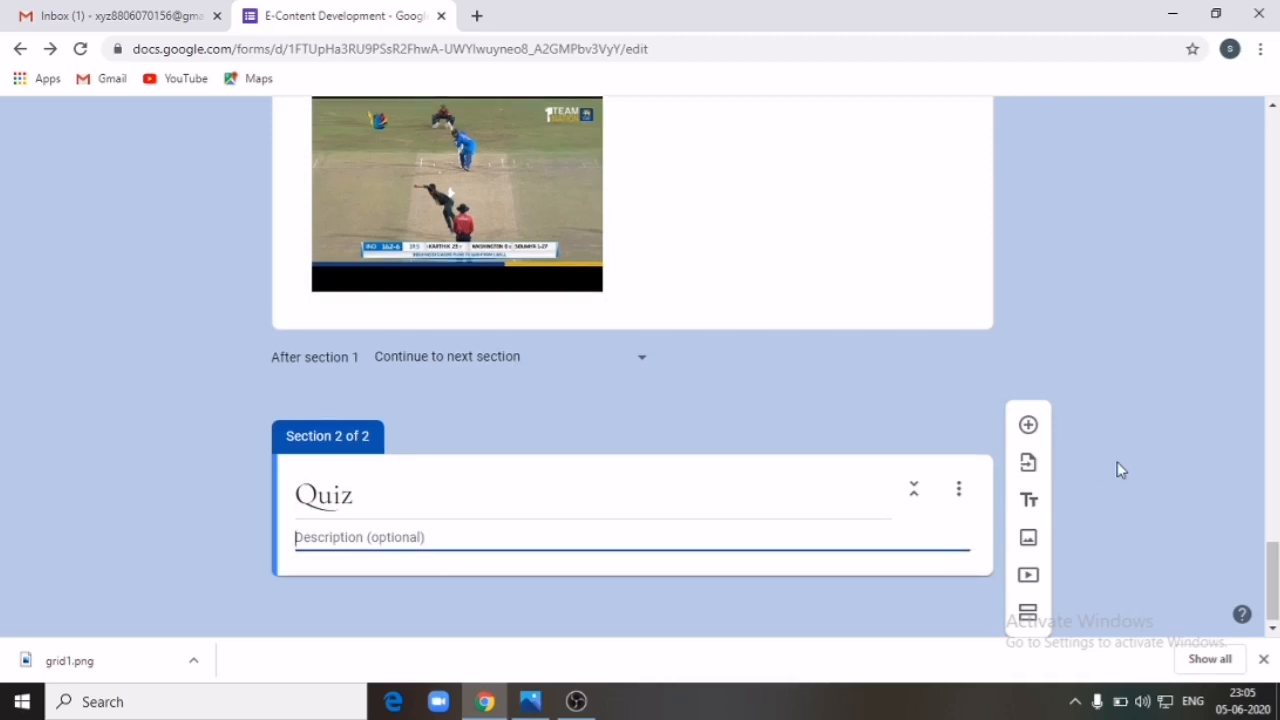
Step: Add two blank multiple-choice questions to the Quiz section
left_click(1028, 425)
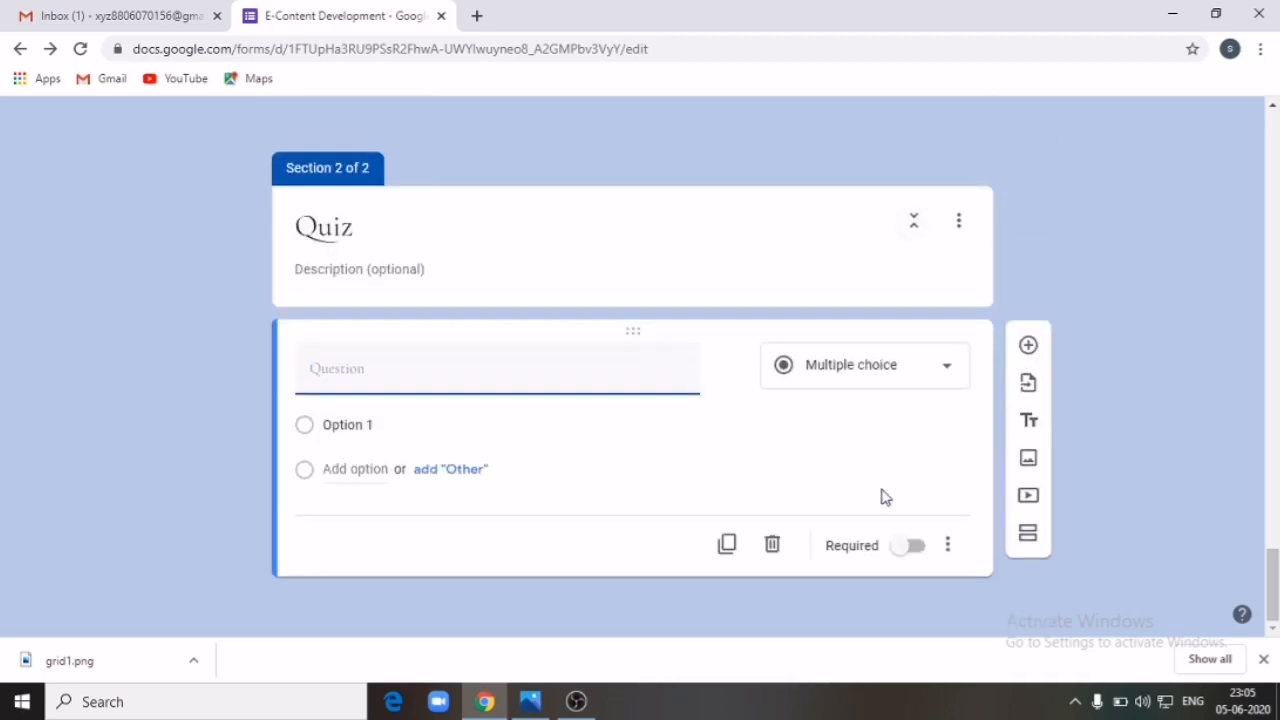
left_click(1040, 362)
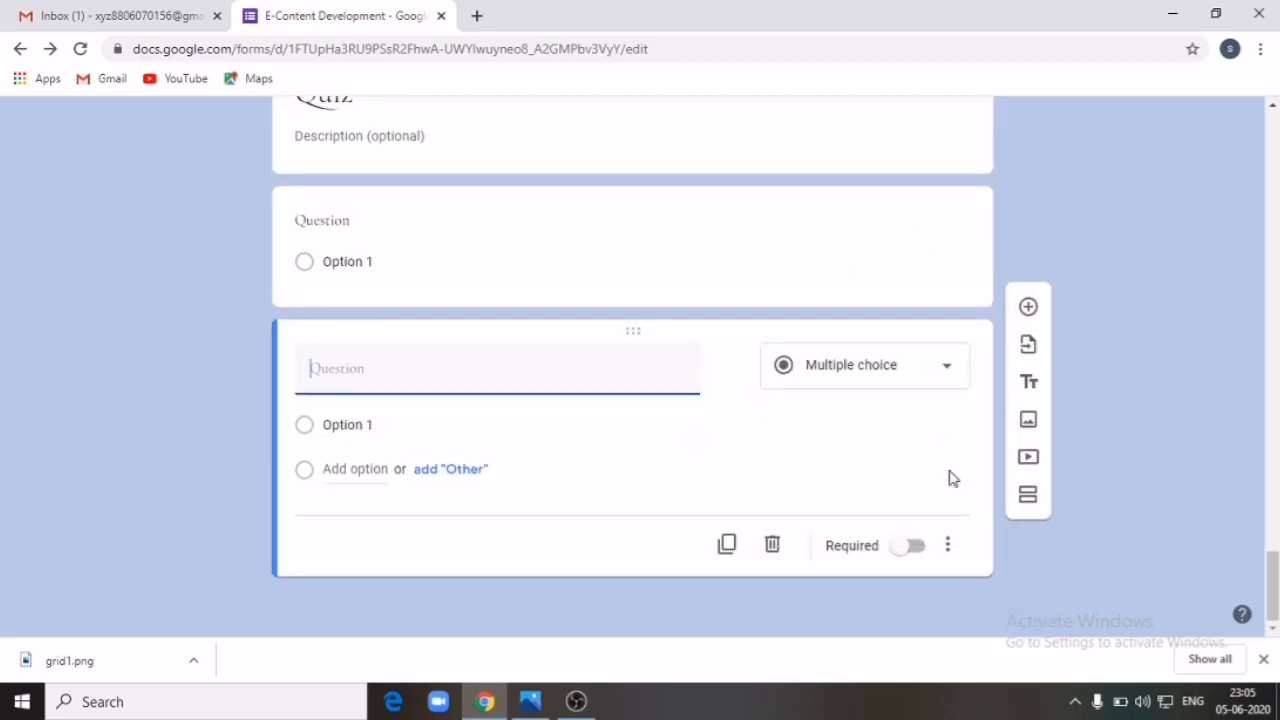
scroll(951, 478, "up", 6)
scroll(1147, 307, "up", 15)
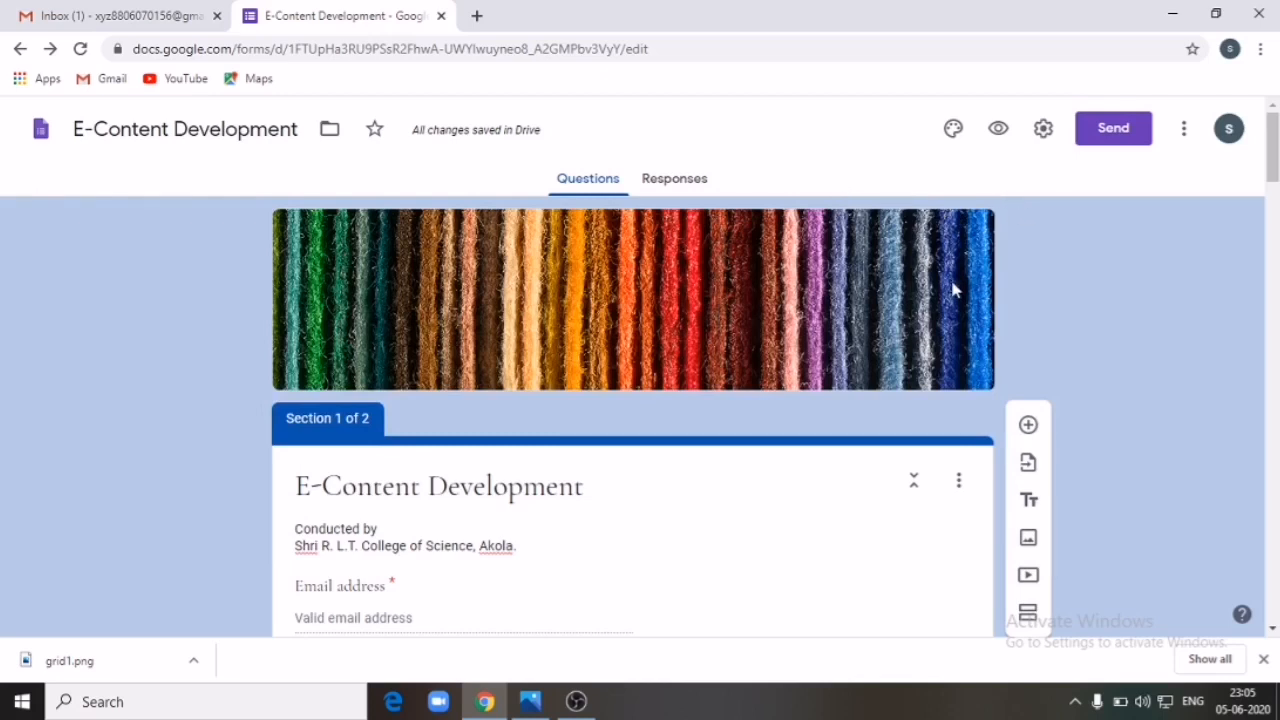
Step: Open a form preview and fill the email field from the saved autofill suggestion
scroll(951, 289, "down", 5)
scroll(951, 286, "up", 5)
left_click(998, 128)
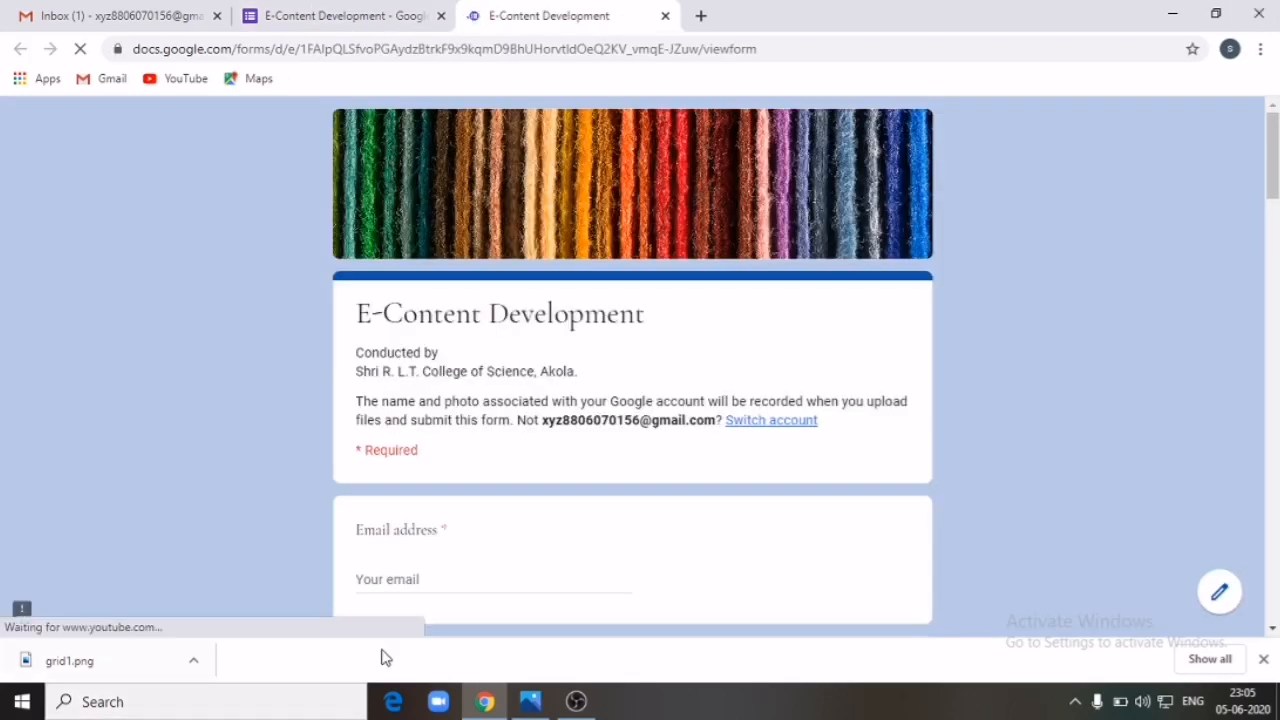
left_click(387, 568)
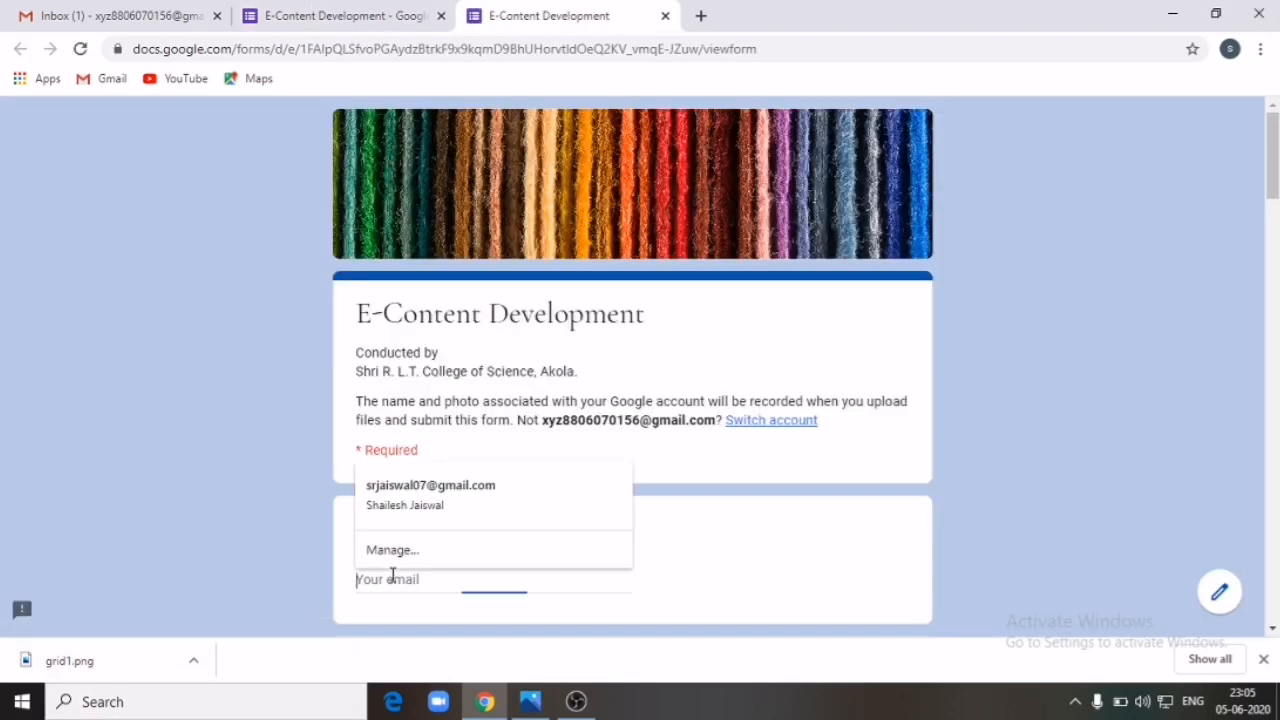
left_click(400, 514)
scroll(403, 515, "down", 5)
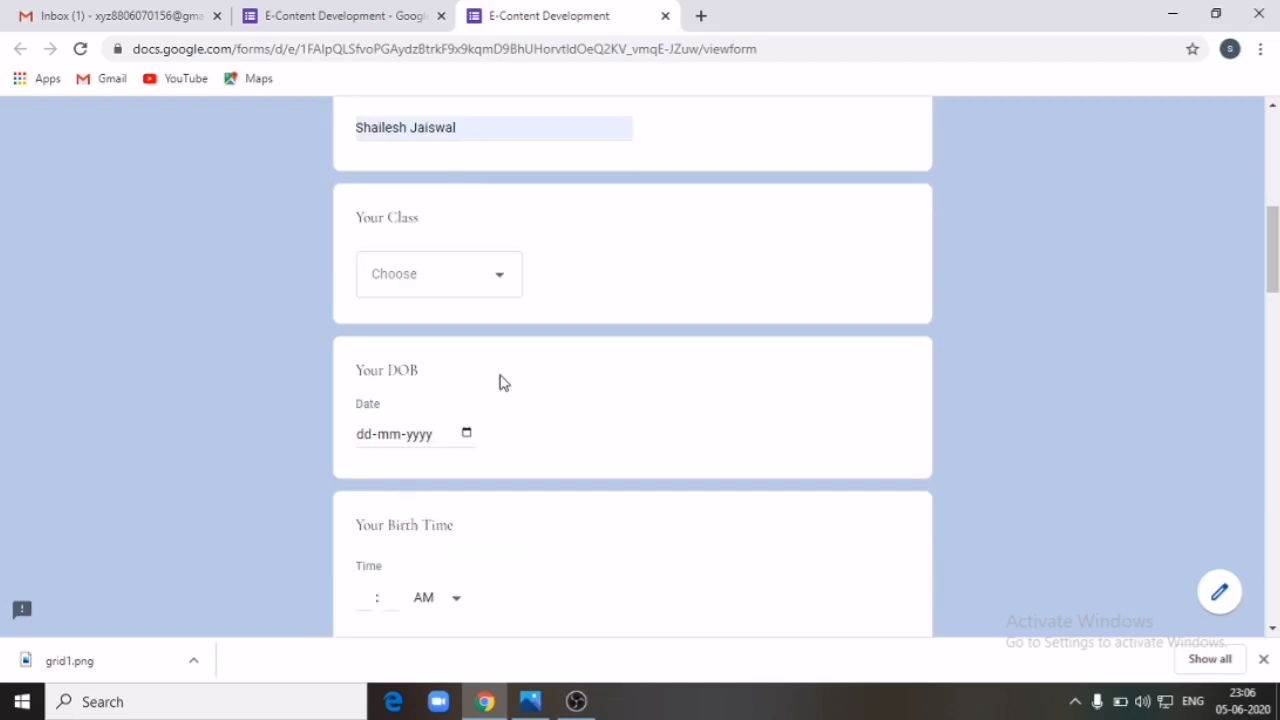
scroll(554, 428, "down", 5)
scroll(554, 424, "down", 10)
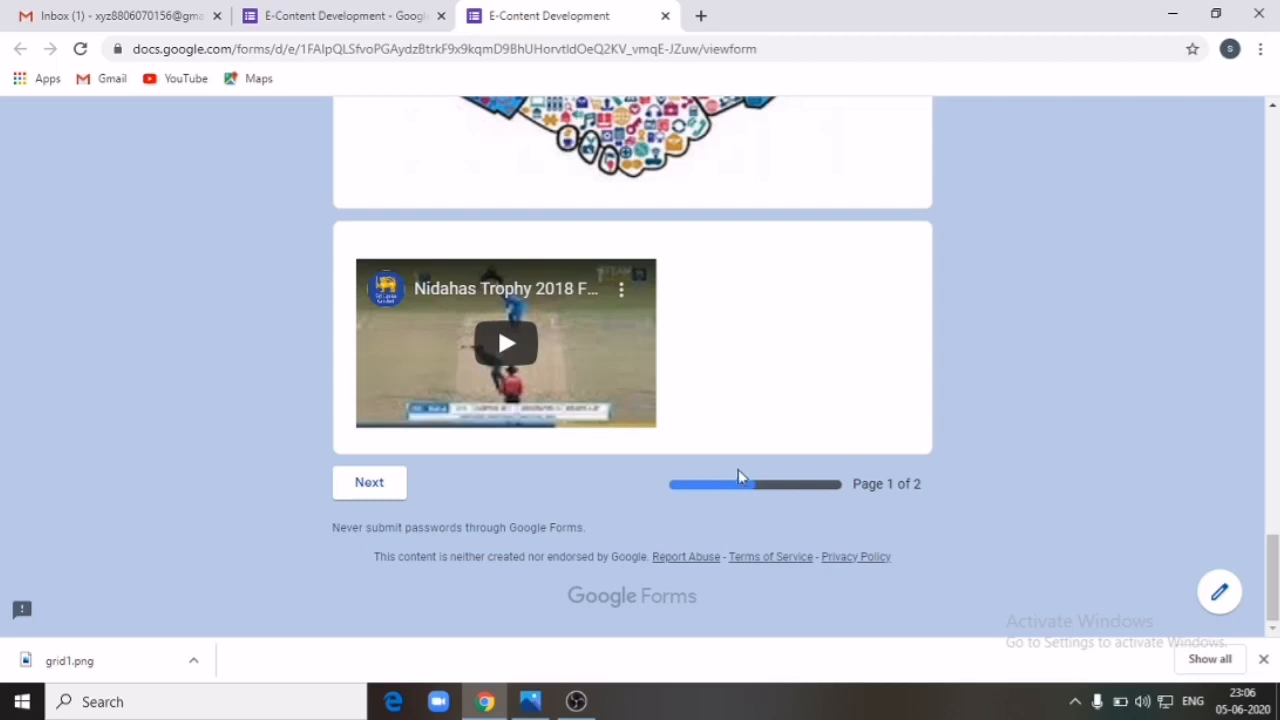
Step: Go to page 2 and answer the first Quiz question with Option 1
left_click(383, 499)
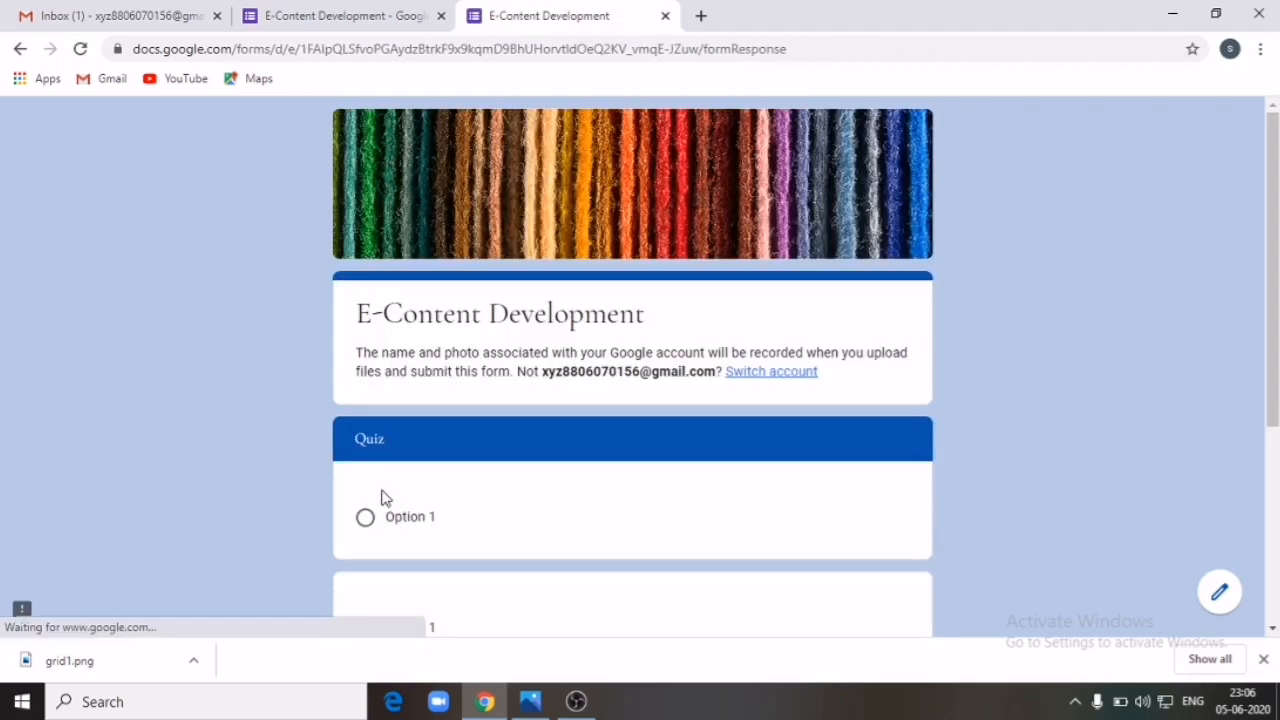
scroll(443, 446, "down", 3)
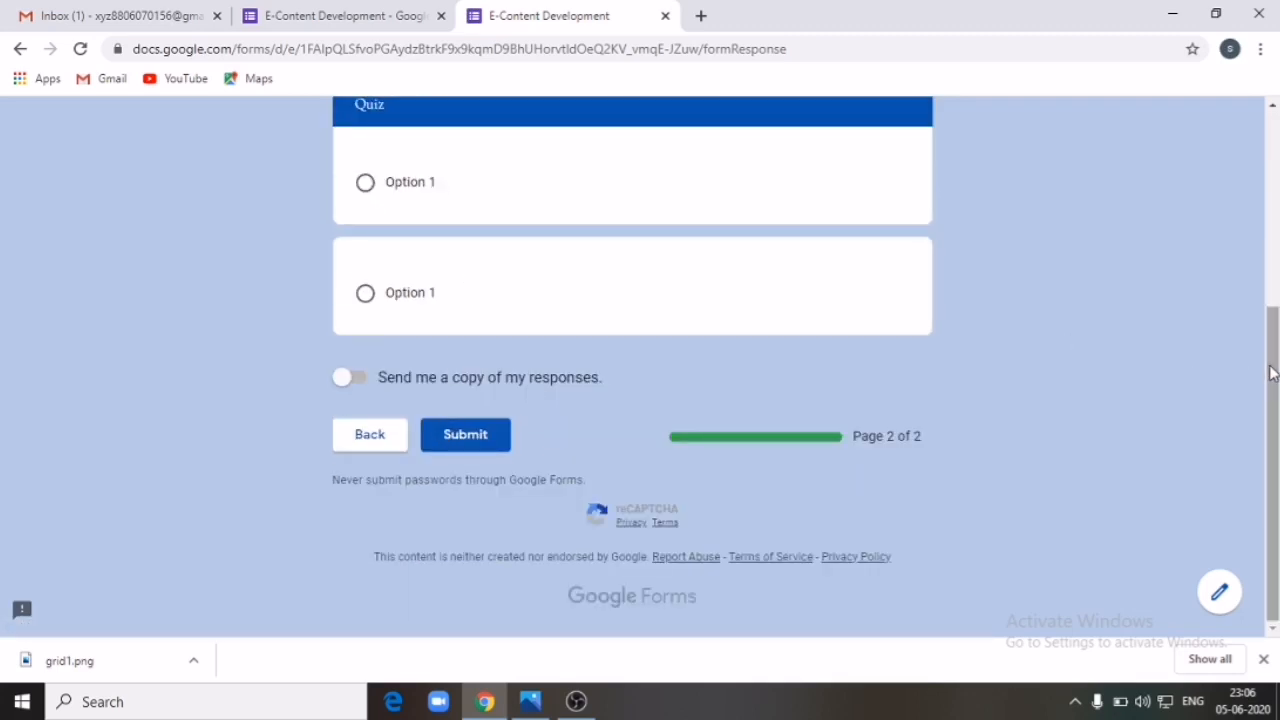
left_click_drag(1273, 370, 1275, 360)
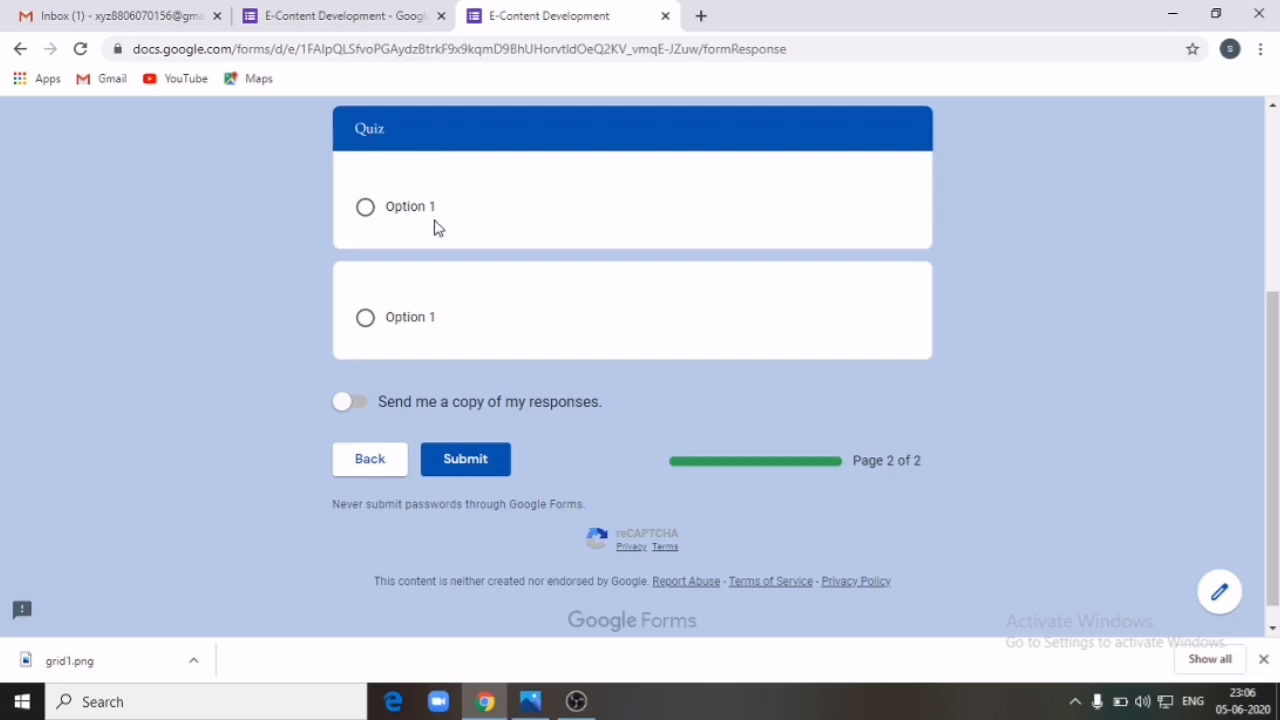
left_click(490, 200)
left_click(665, 16)
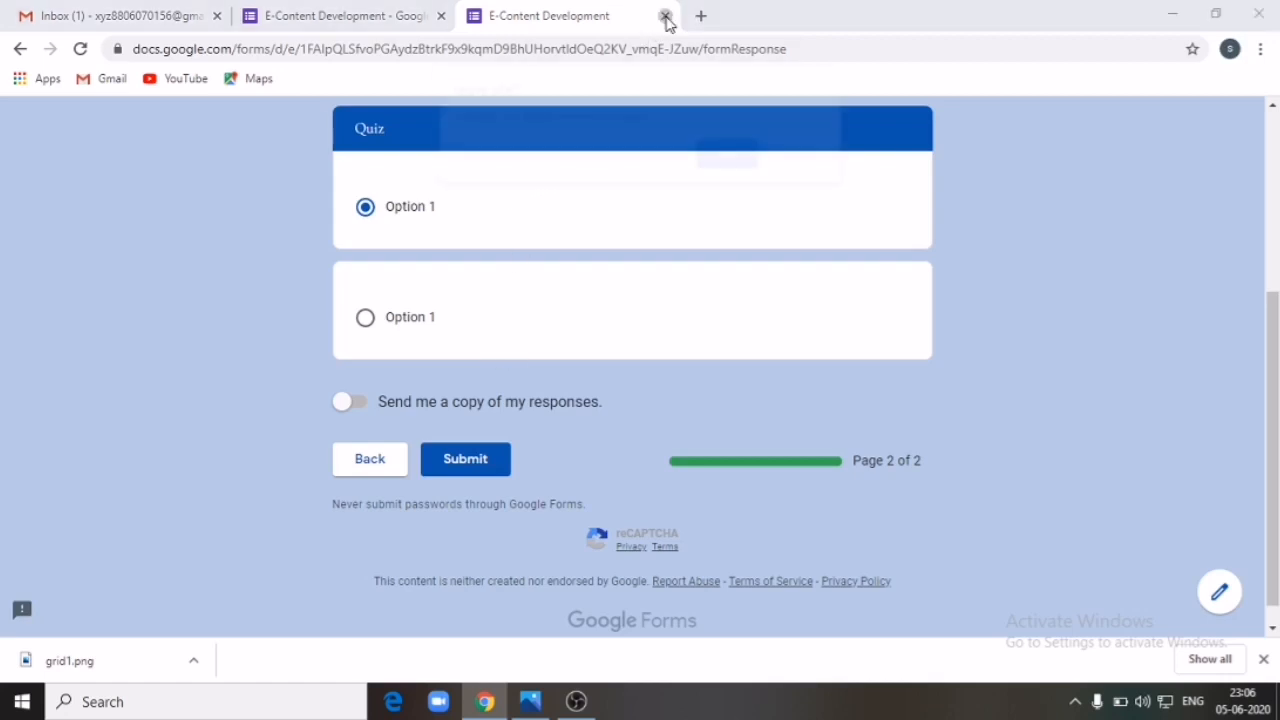
Step: Leave the preview without submitting and scroll the editor back up to Section 1 of 2
left_click(737, 157)
scroll(794, 375, "down", 20)
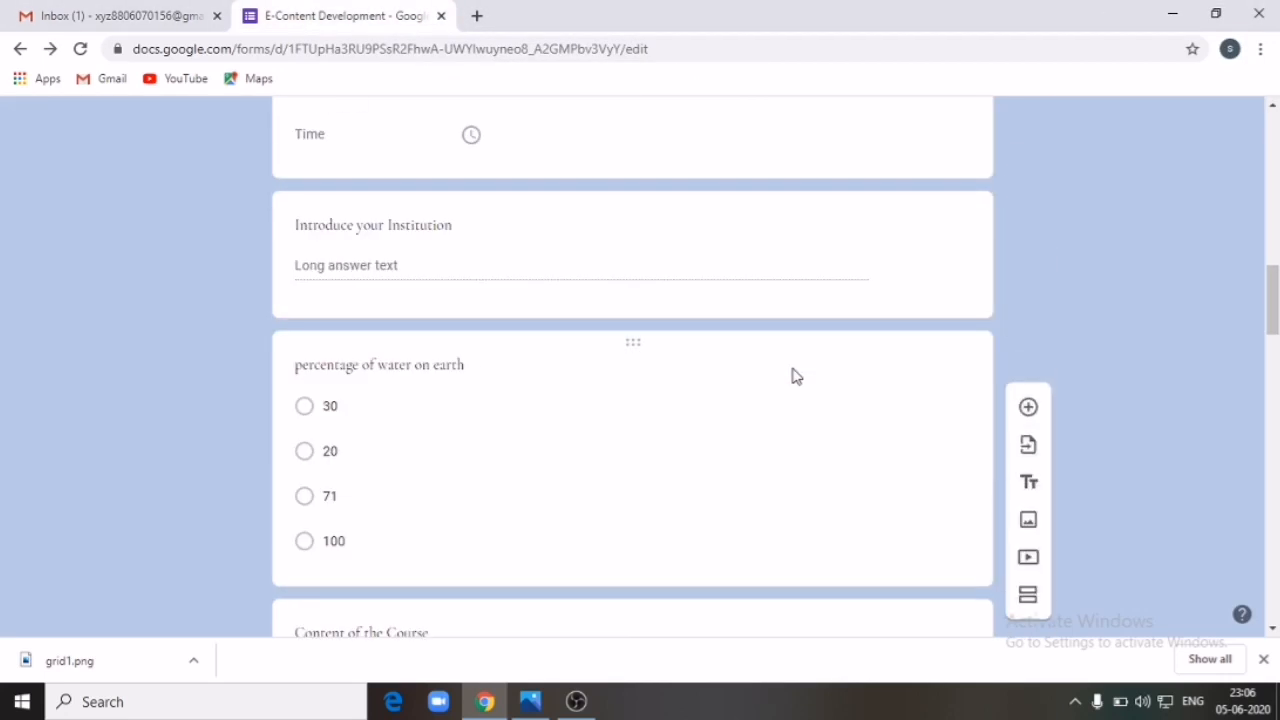
scroll(800, 377, "down", 3)
scroll(802, 375, "up", 5)
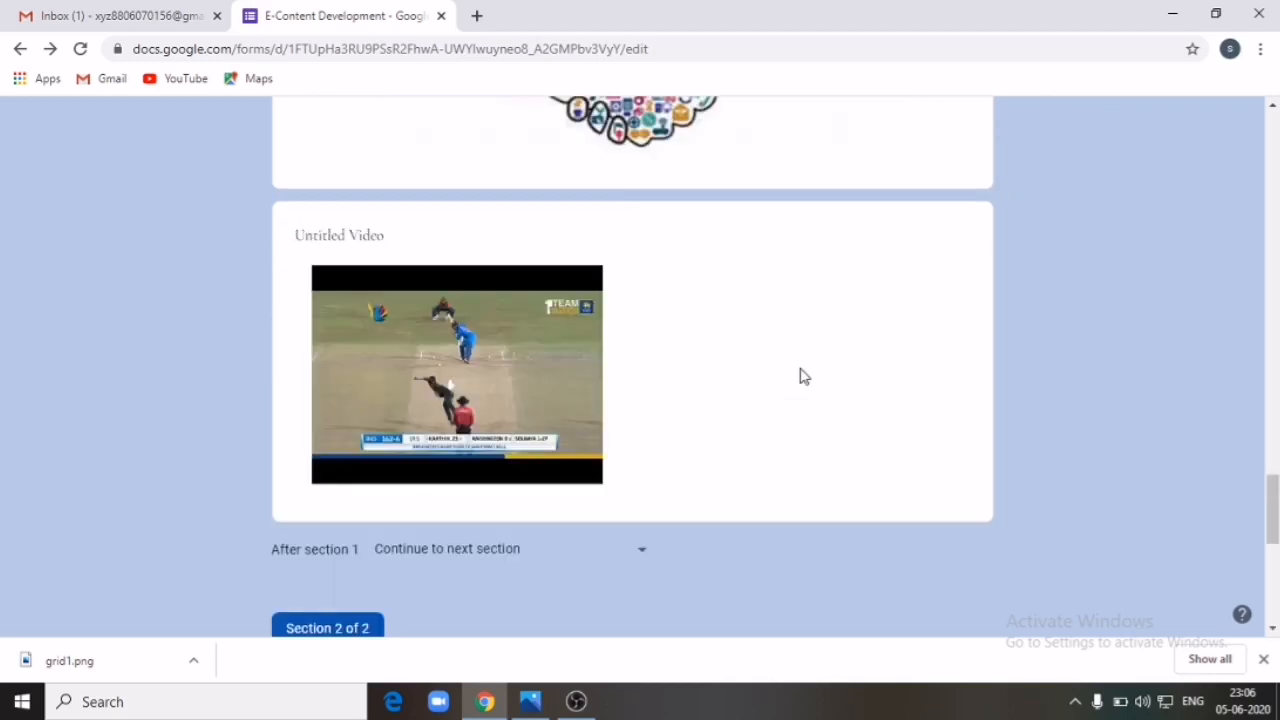
scroll(802, 376, "up", 5)
scroll(802, 376, "up", 5)
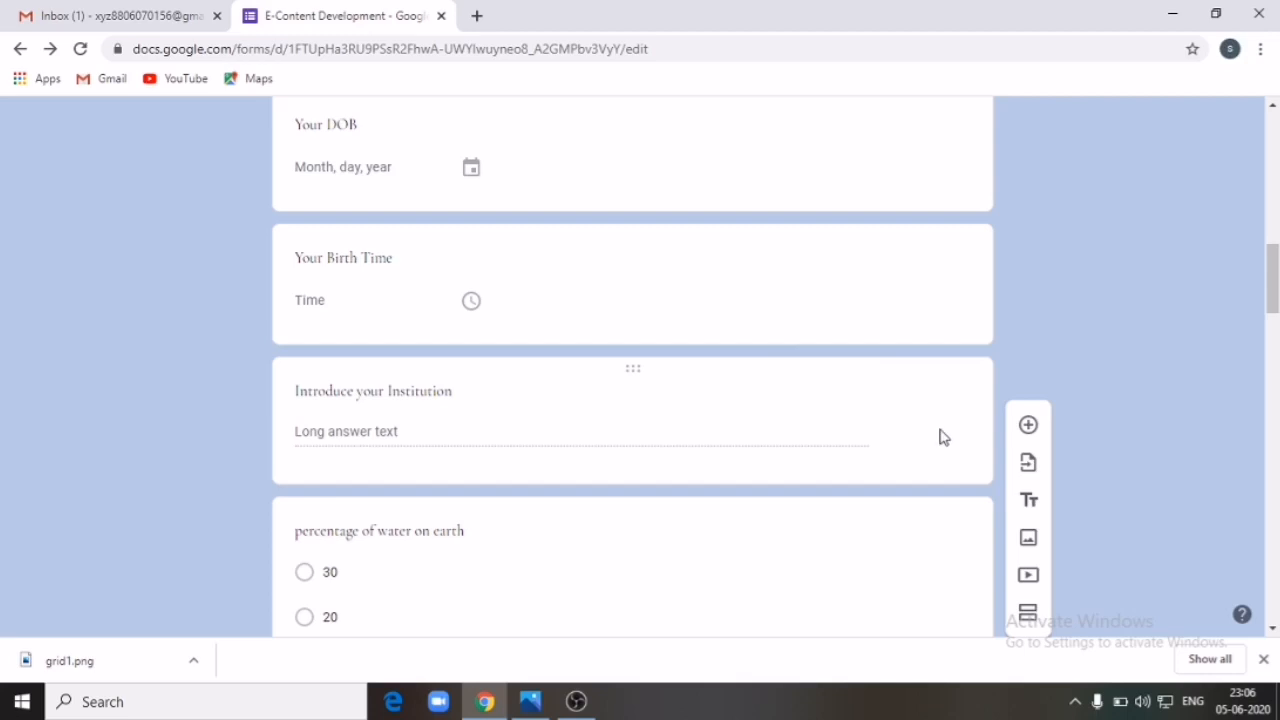
scroll(940, 437, "up", 5)
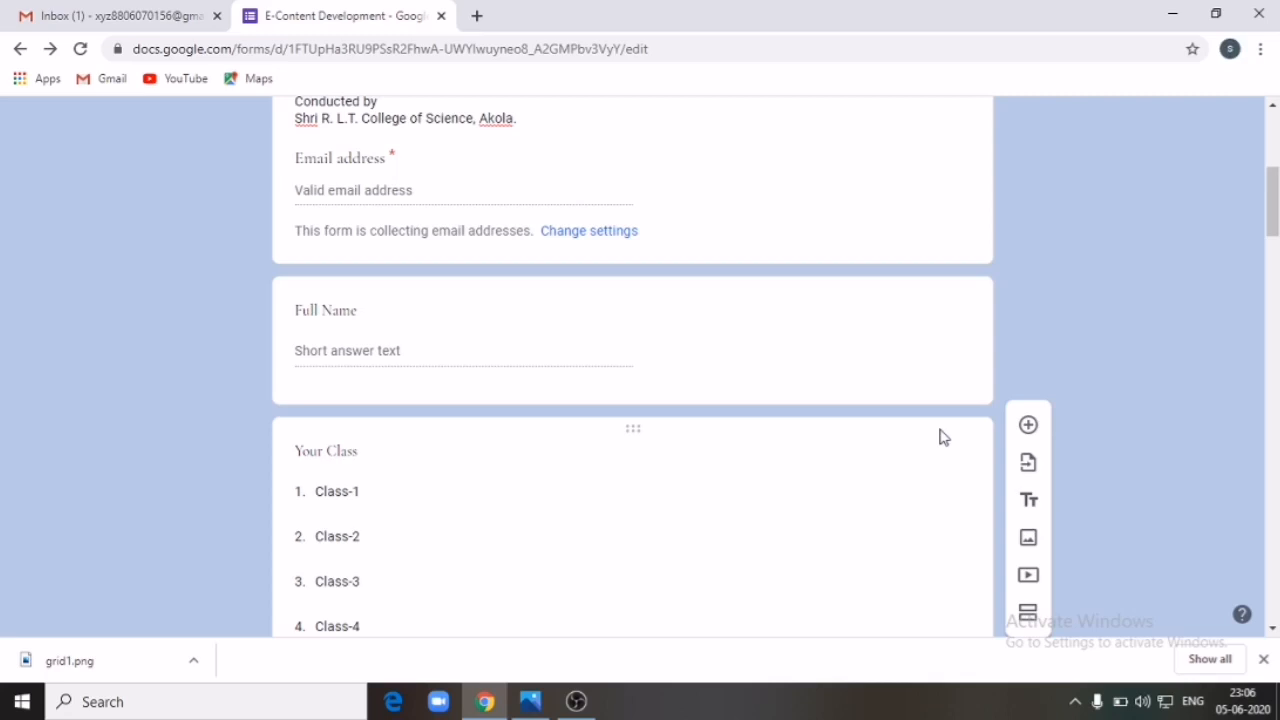
scroll(940, 437, "up", 5)
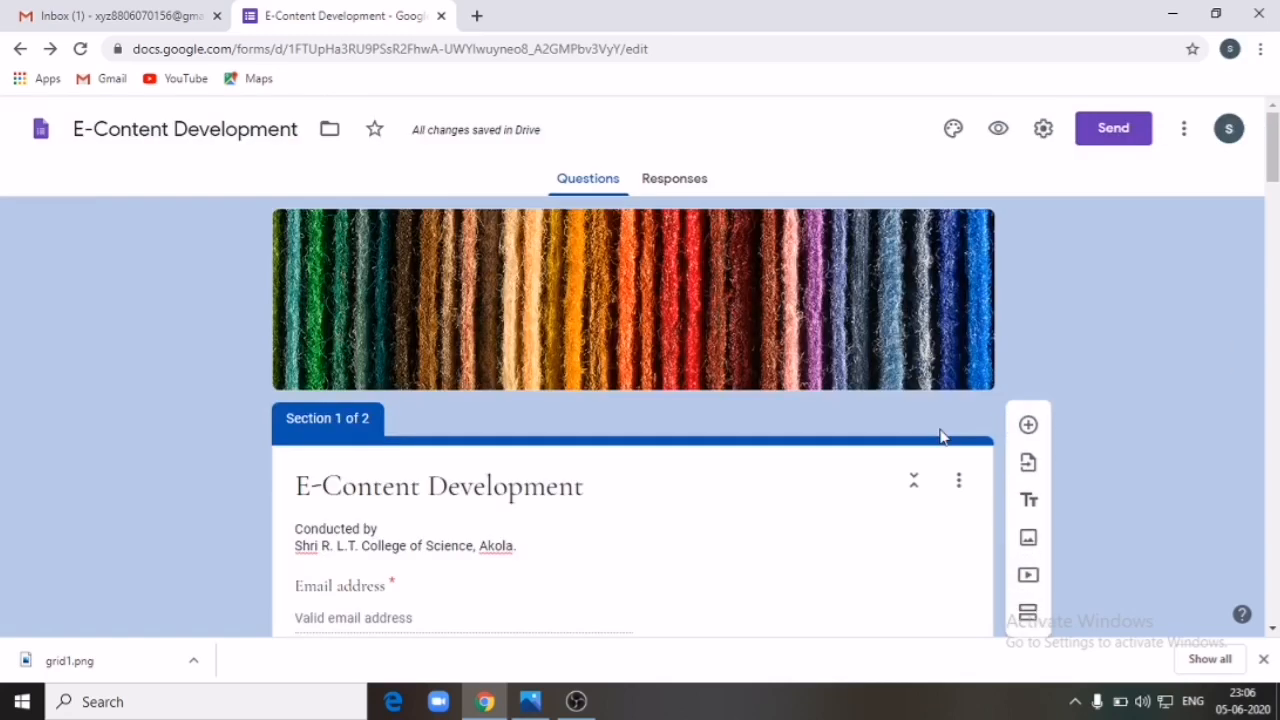
scroll(940, 437, "down", 5)
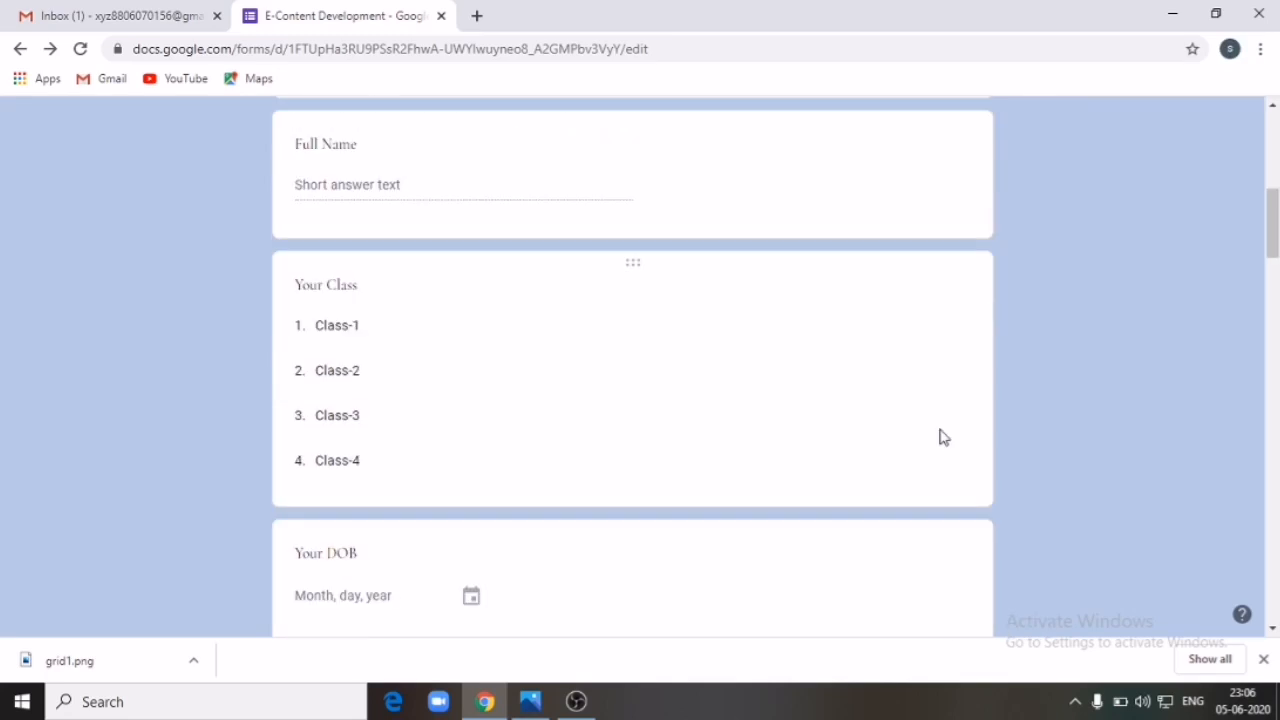
scroll(940, 437, "up", 5)
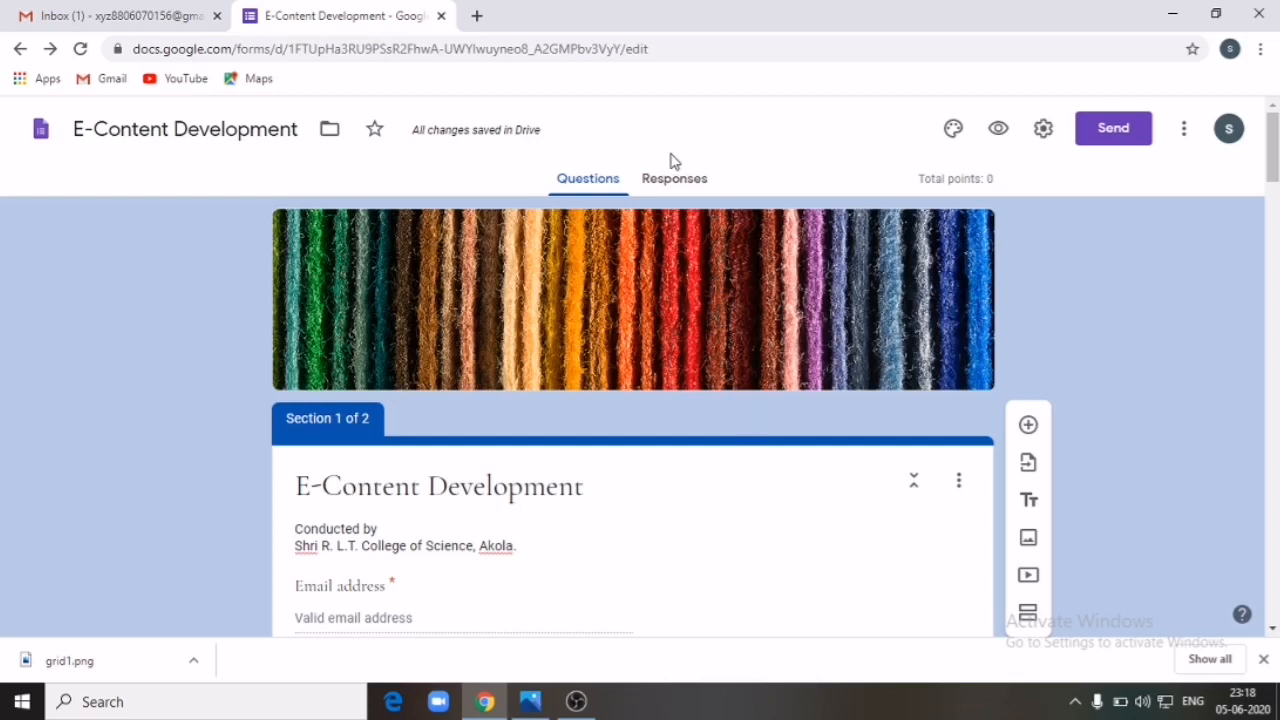
Step: Open a fresh form preview and autofill the saved email address and full name
left_click(1007, 143)
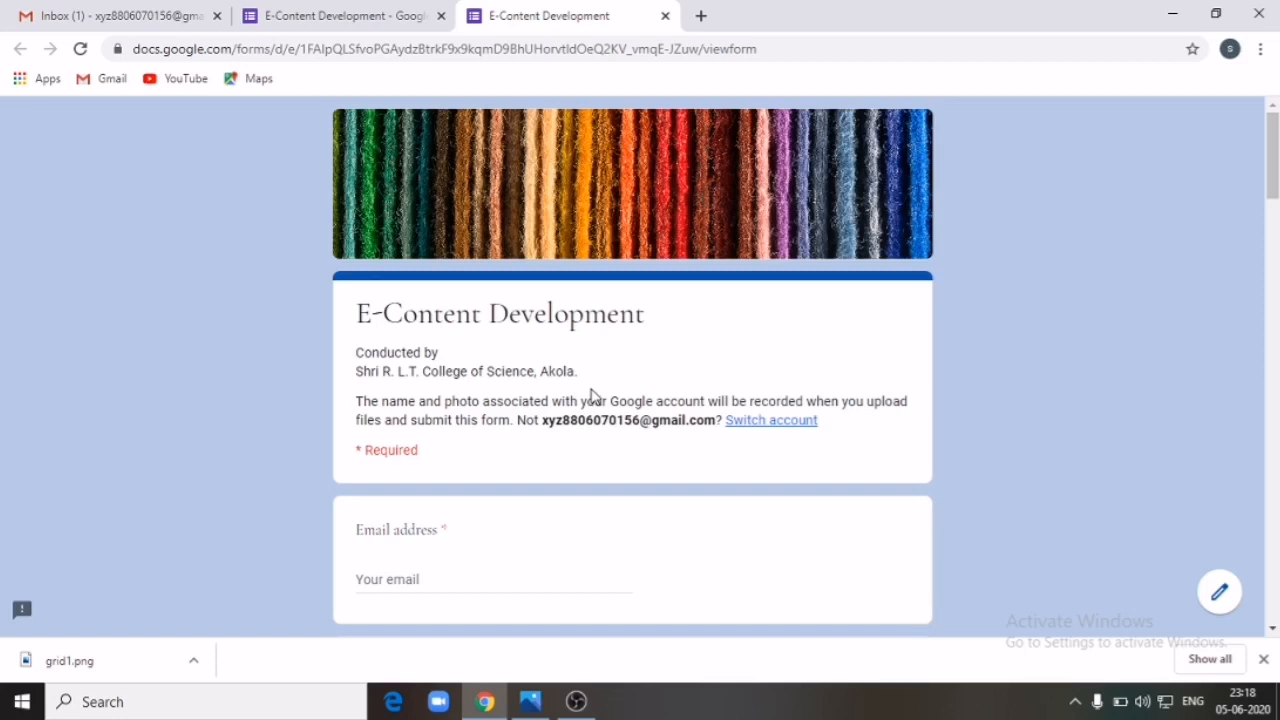
left_click(455, 576)
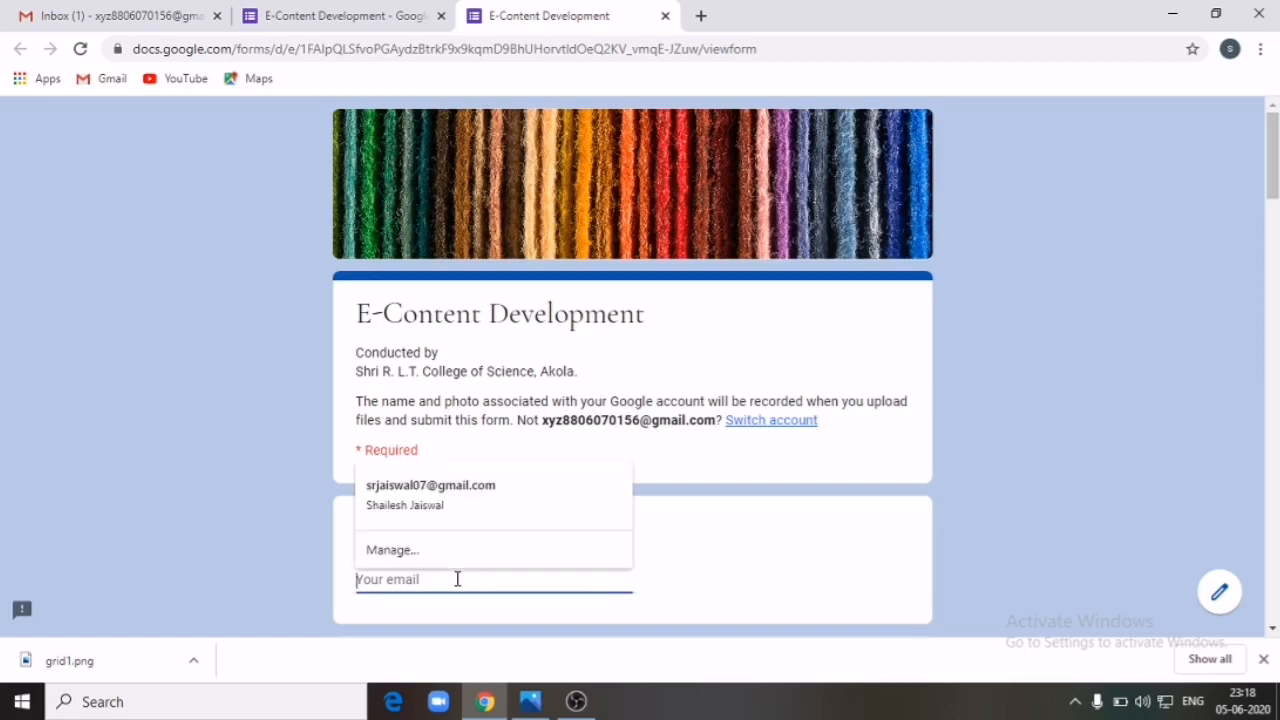
left_click(469, 493)
scroll(510, 527, "down", 12)
scroll(521, 496, "up", 6)
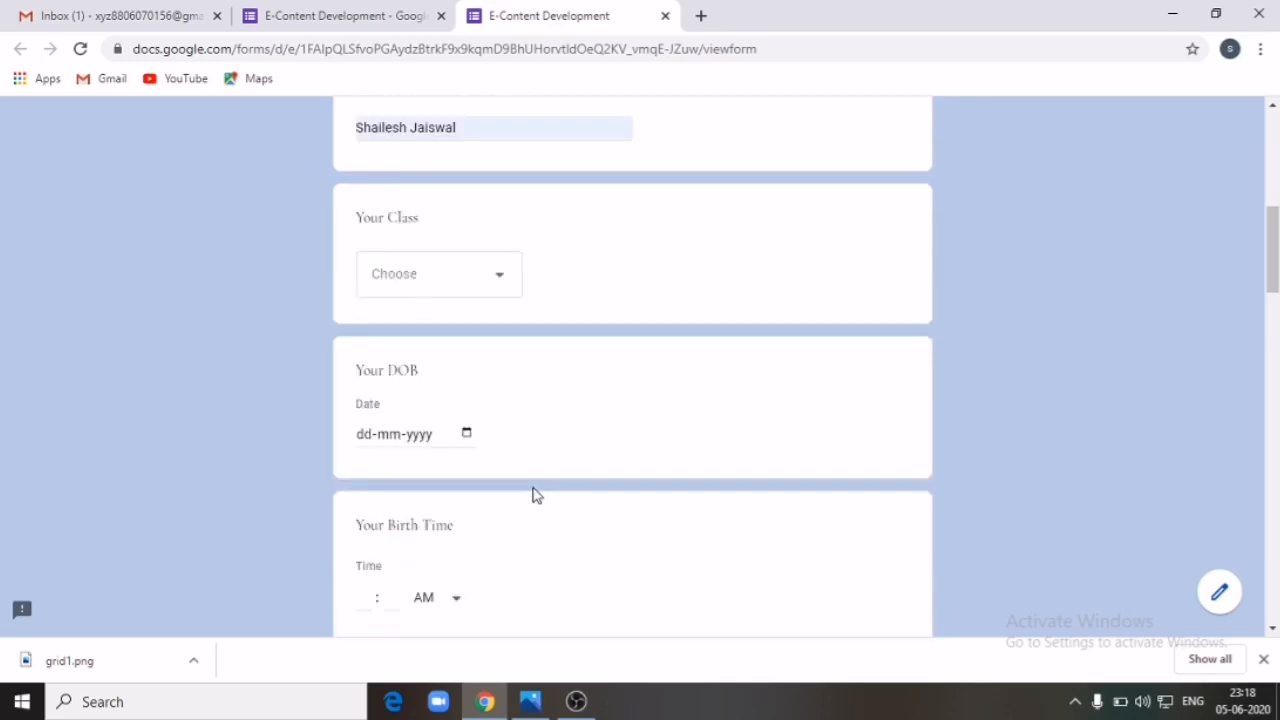
scroll(1275, 262, "up", 3)
scroll(1275, 262, "down", 1)
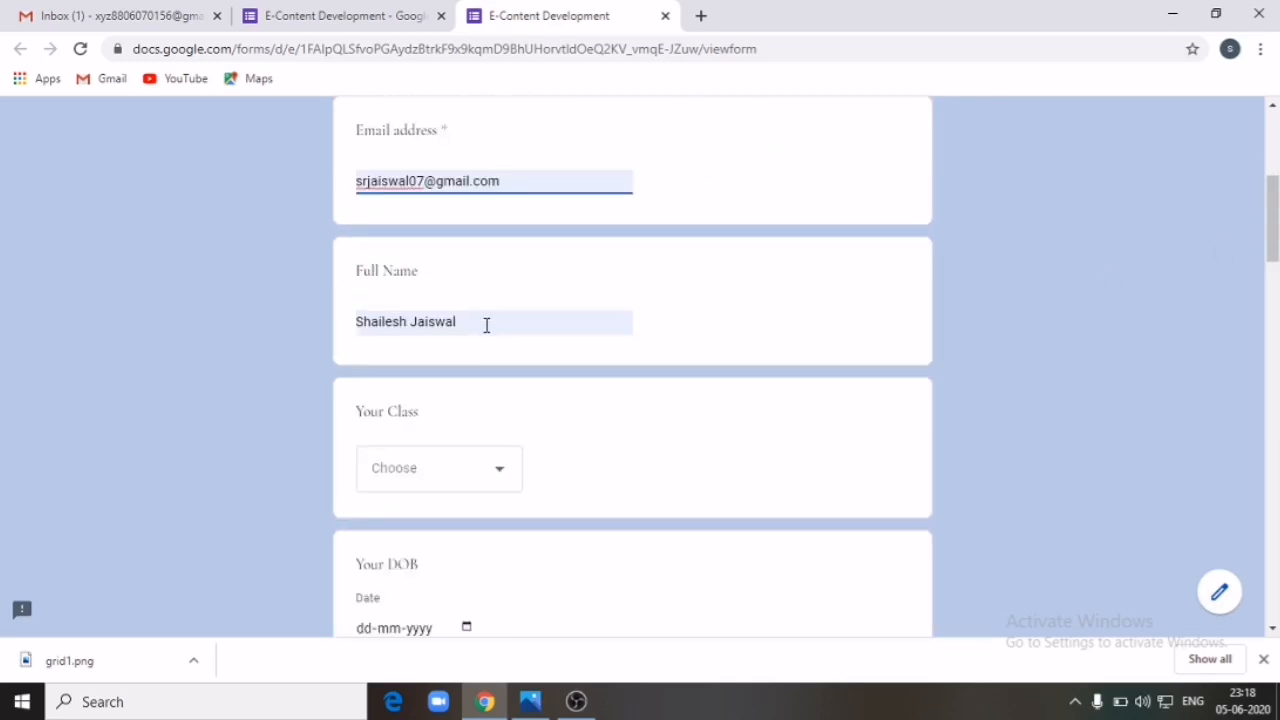
Step: Set Your Class to Class-1
left_click(505, 478)
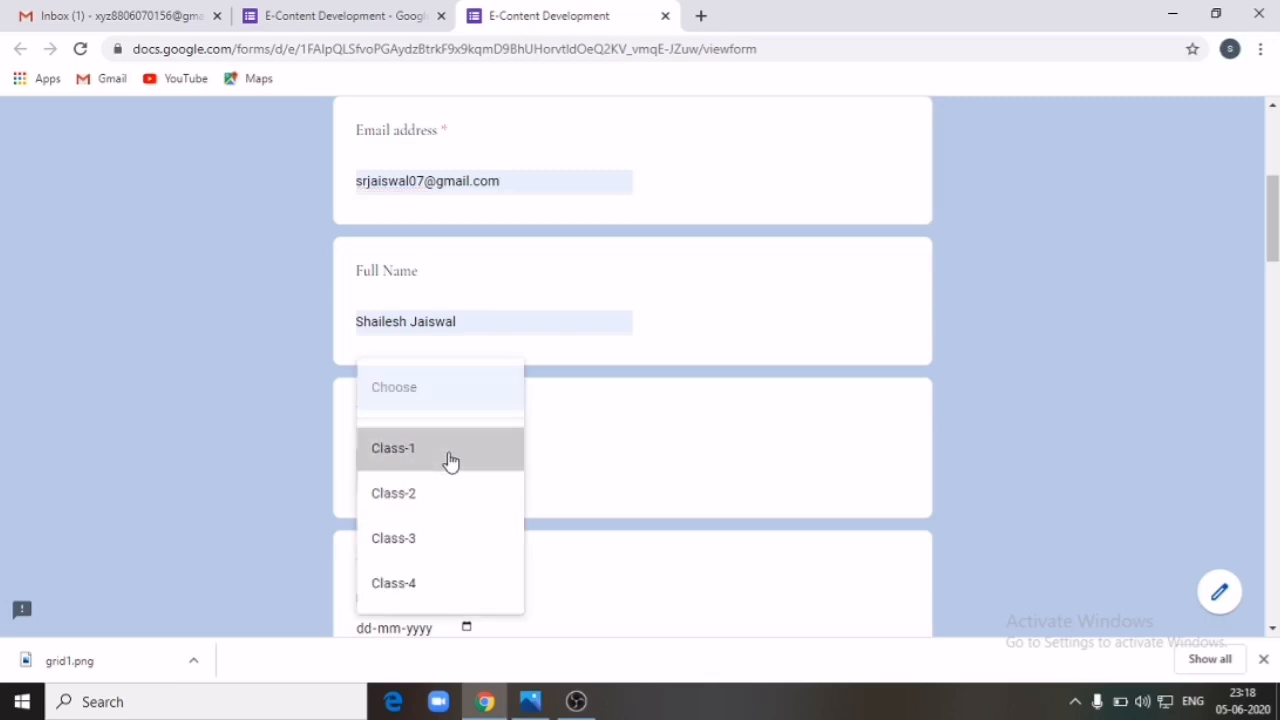
left_click(449, 460)
scroll(1258, 484, "down", 3)
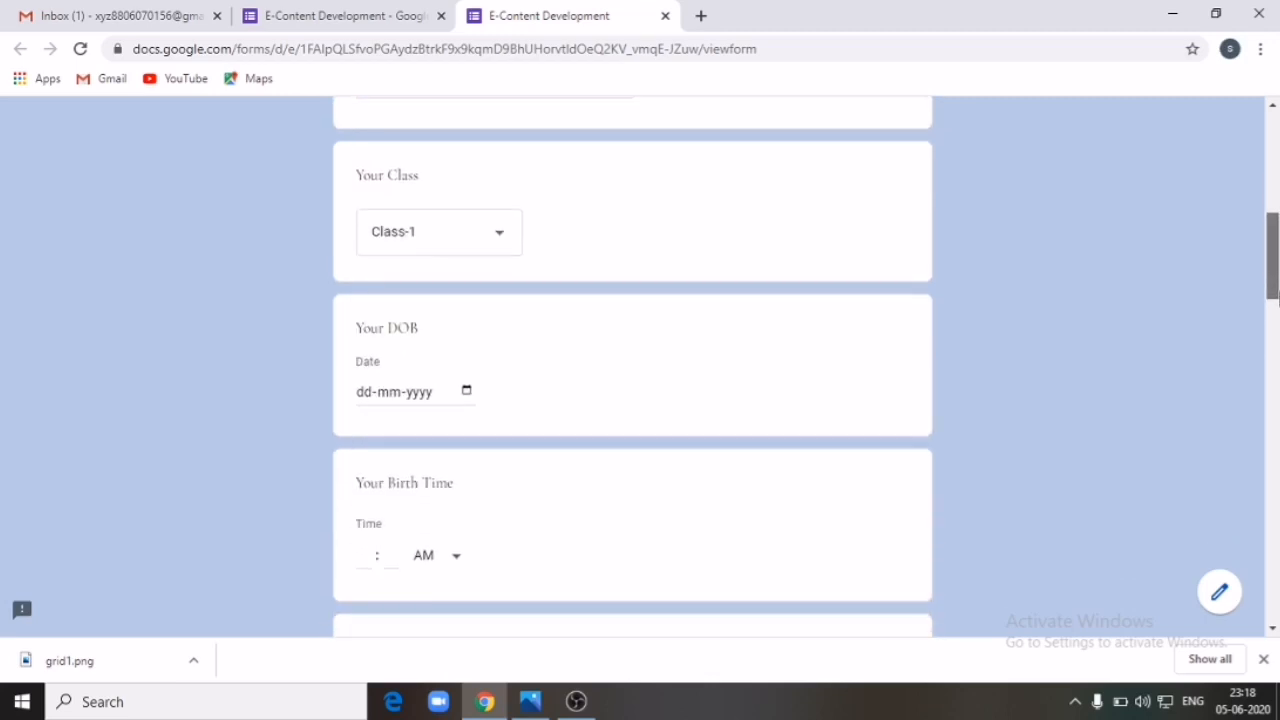
Step: Enter Your DOB, correcting the year so it reads 02-06-0200
left_click(364, 357)
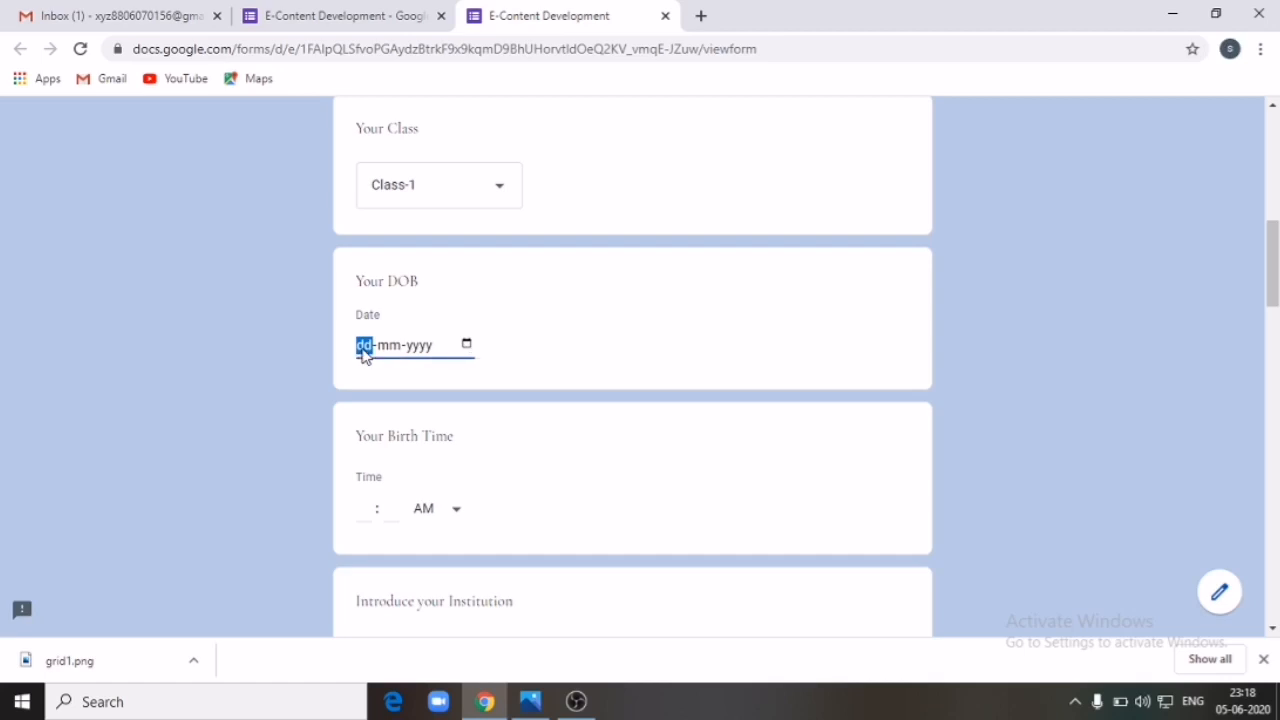
type("02-")
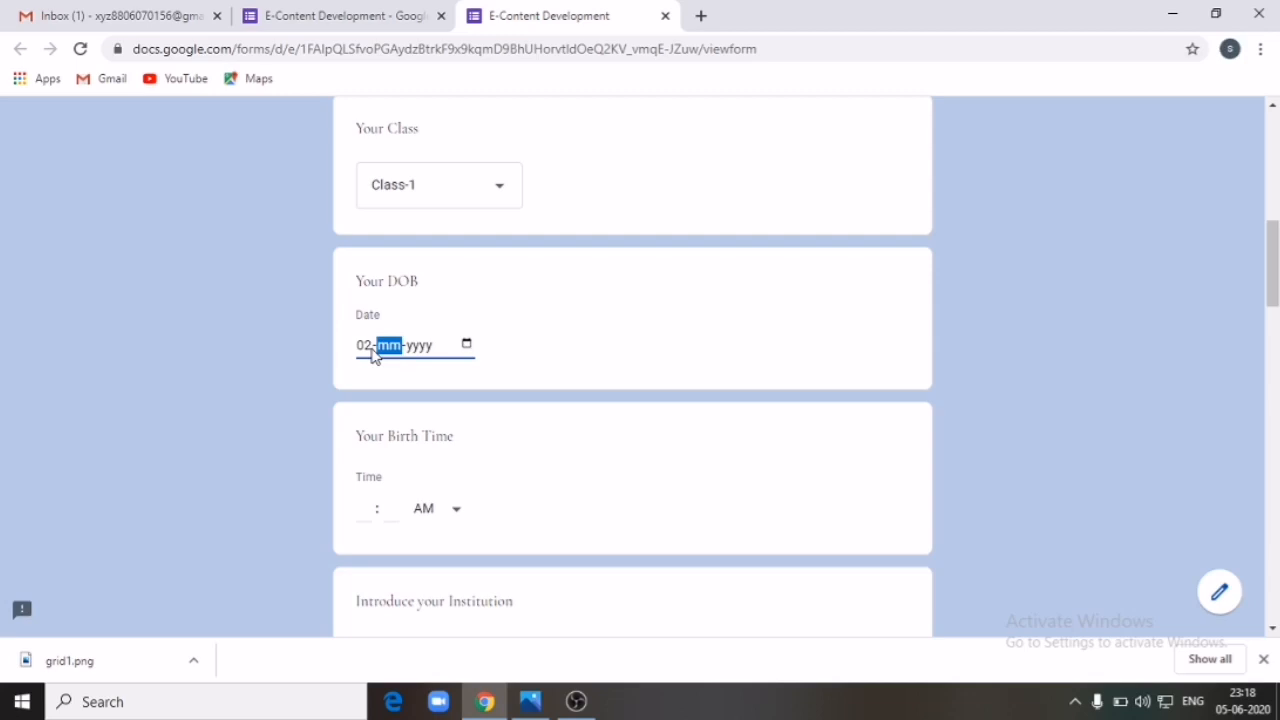
type("06-61234")
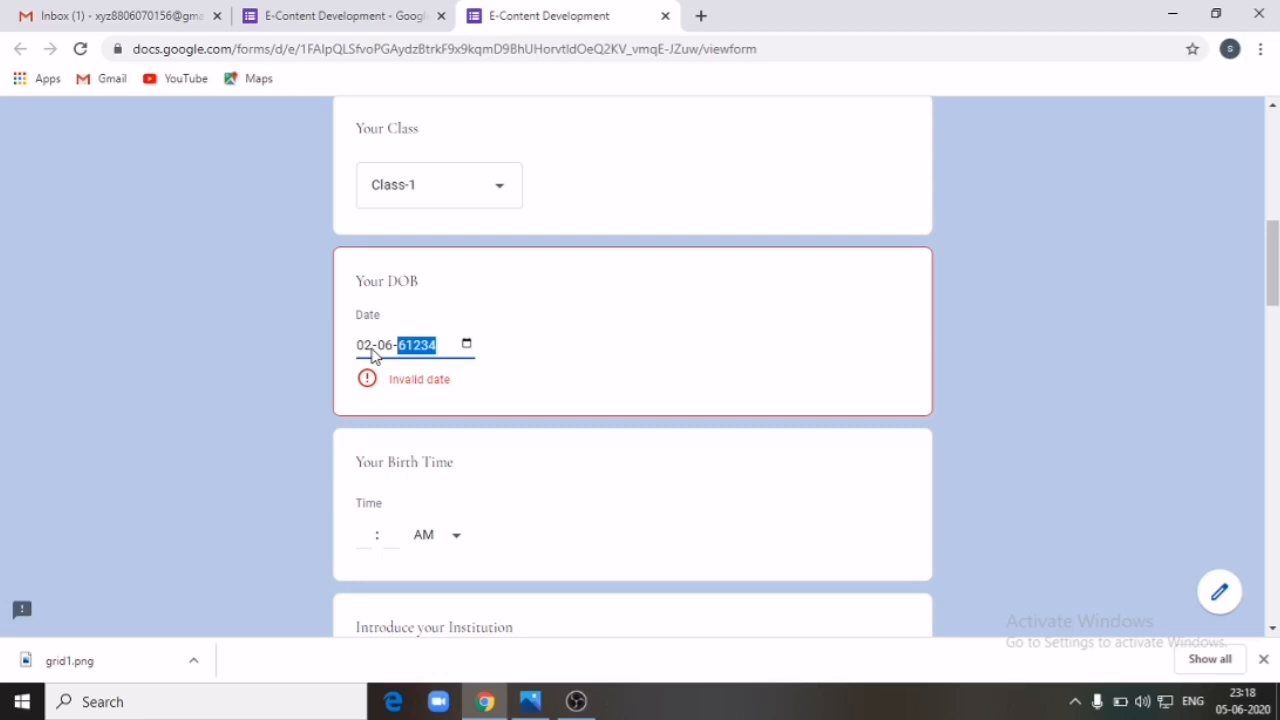
key("BackSpace")
type("200")
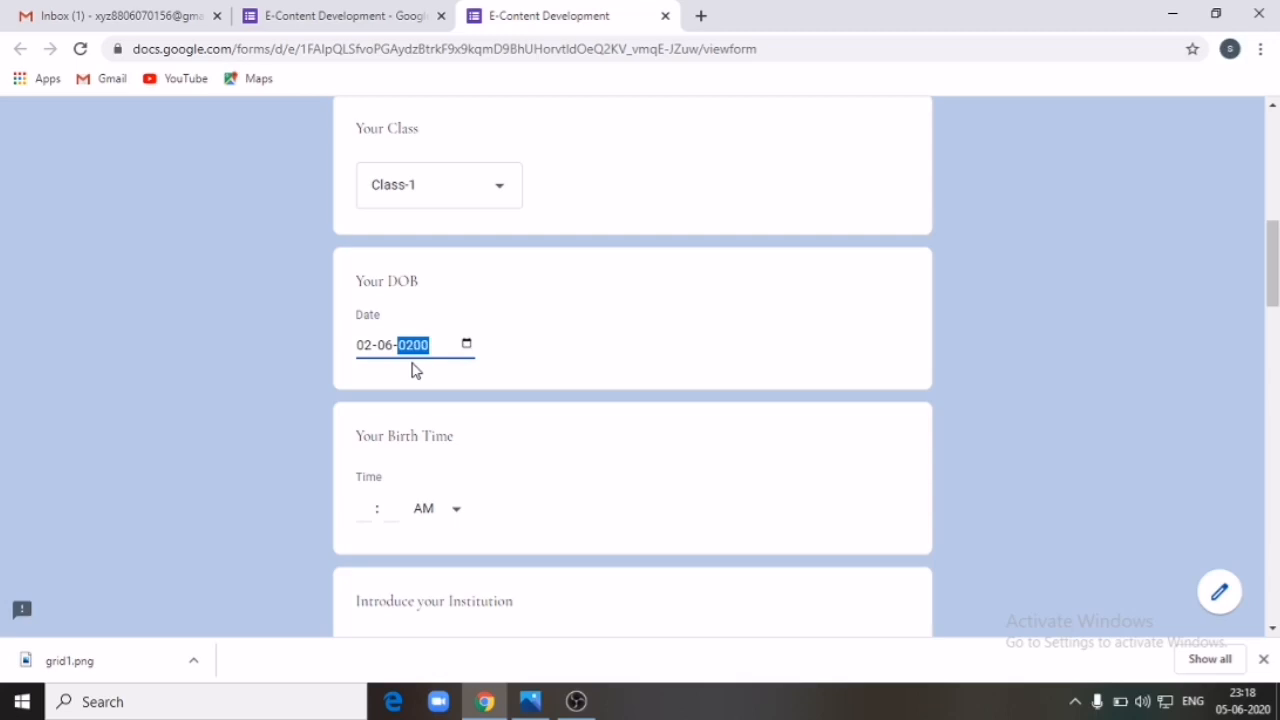
left_click(472, 386)
Step: Enter Your Birth Time as 21:60 AM
left_click(364, 512)
type("5")
type("6")
type("21")
left_click(1132, 546)
left_click_drag(1273, 277, 1270, 309)
left_click(621, 457)
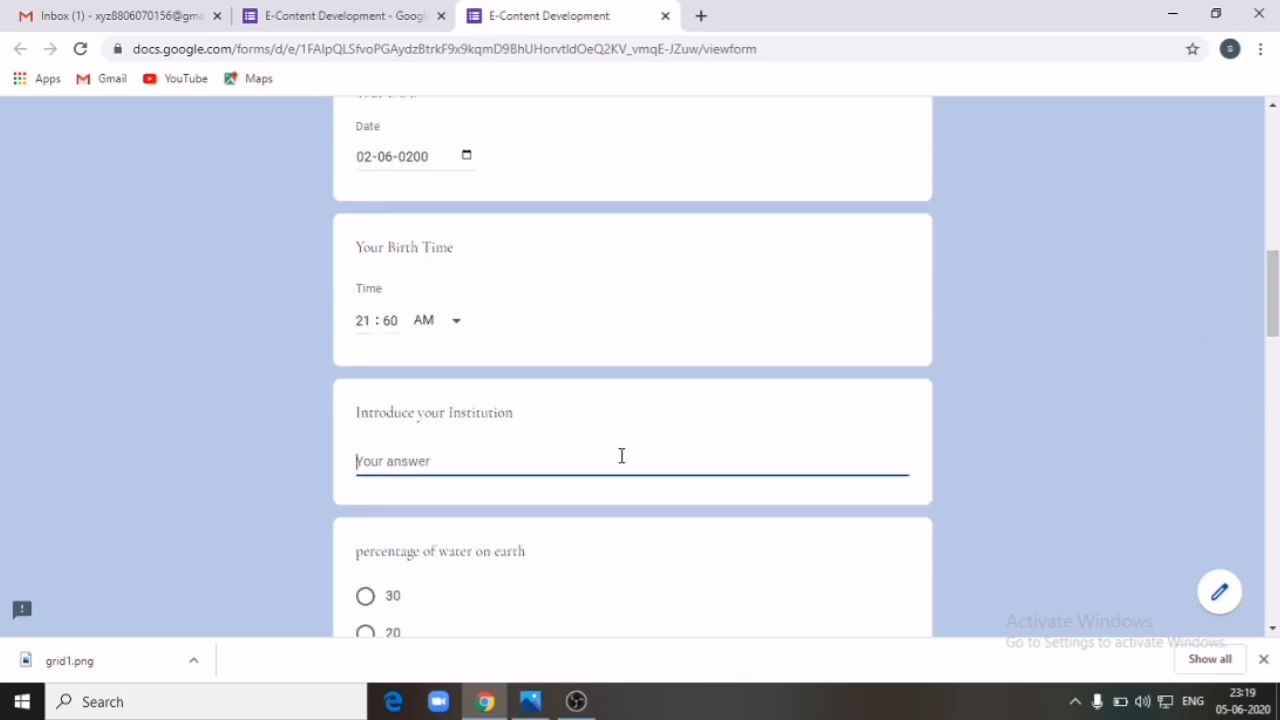
Step: Fix the institution answer's stray letter and answer the water percentage question with 20
type("S")
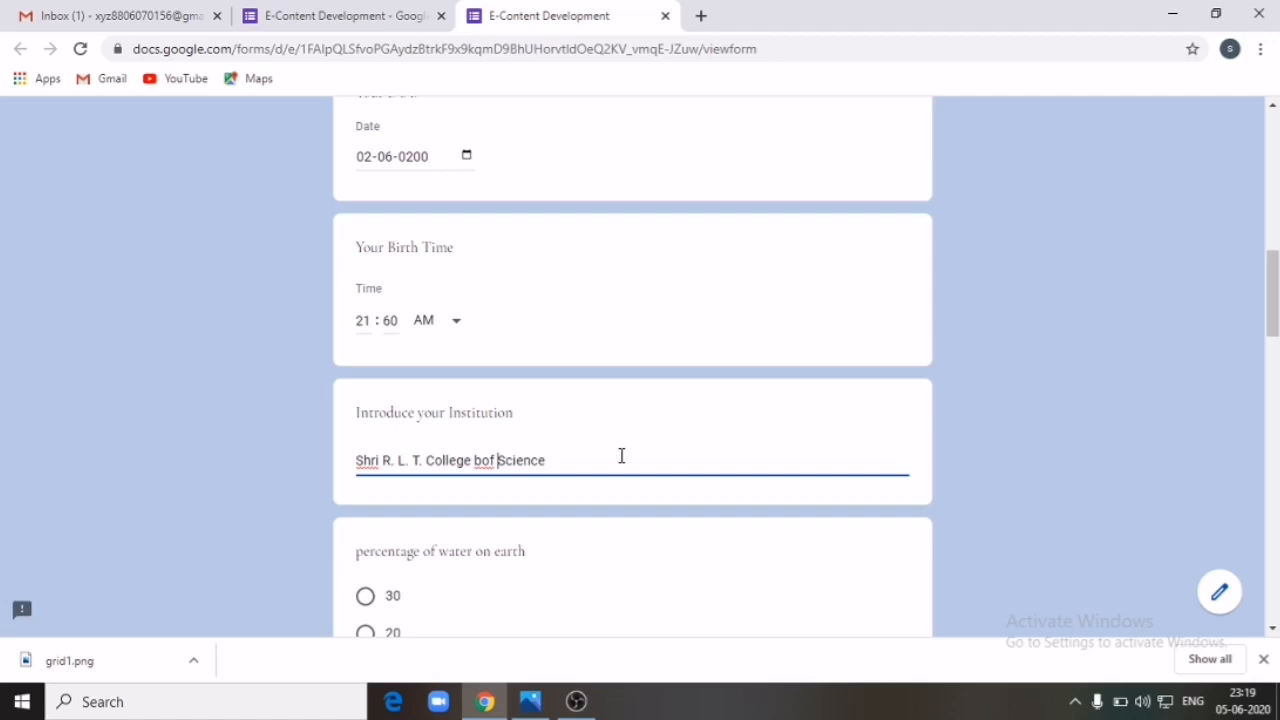
key("BackSpace")
left_click_drag(1271, 321, 1273, 363)
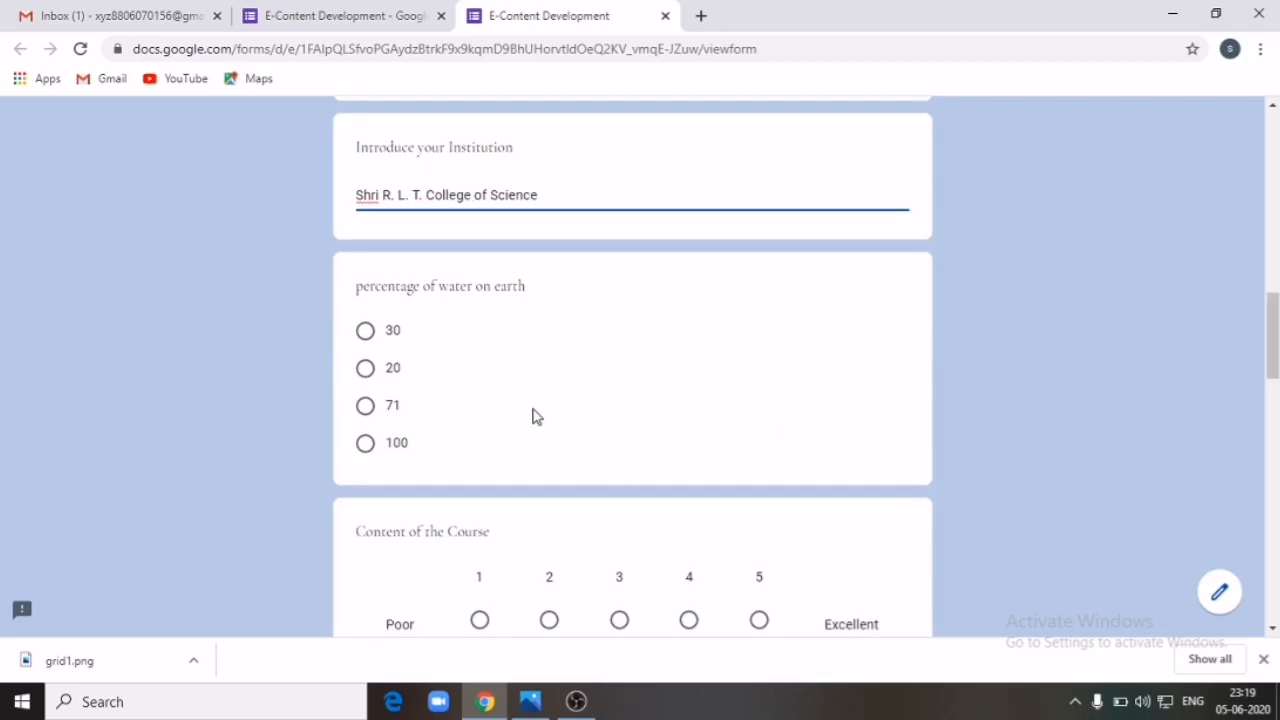
left_click(365, 370)
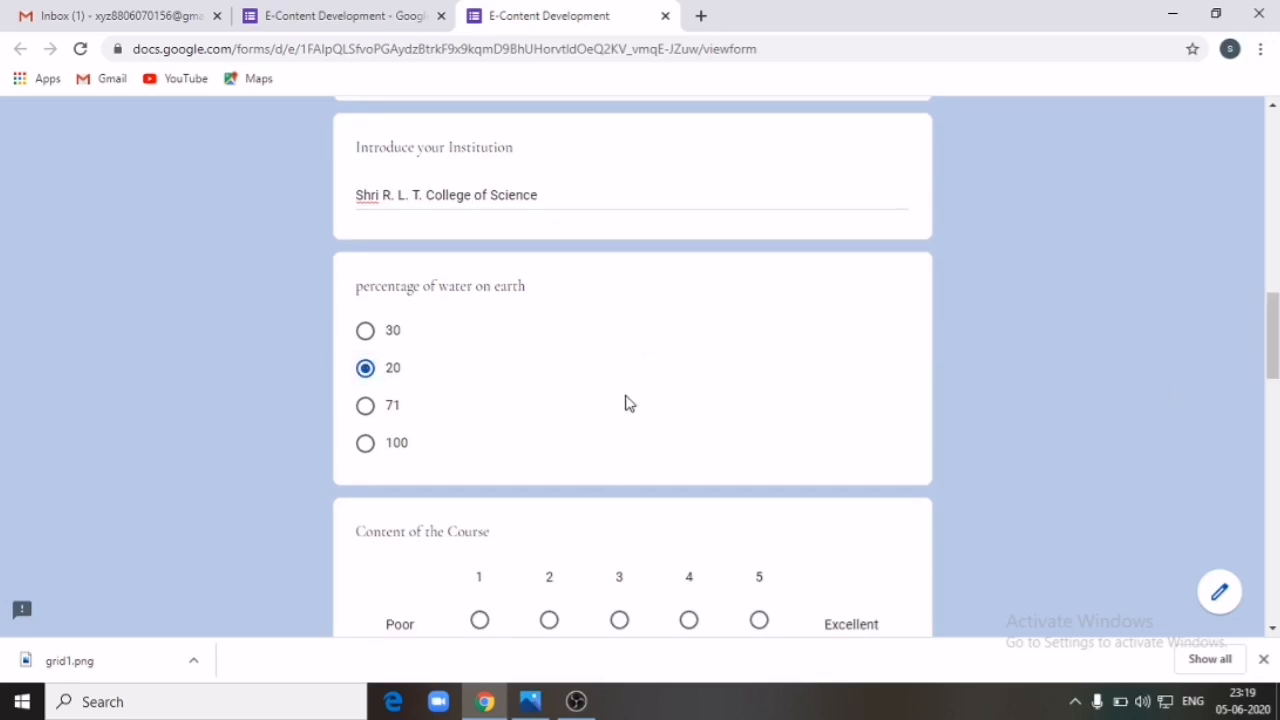
left_click_drag(1272, 335, 1273, 455)
Step: Rate Content of the Course 5; Service Quality Very Good, Speed Excellent, Value Poor
left_click(757, 445)
left_click(706, 323)
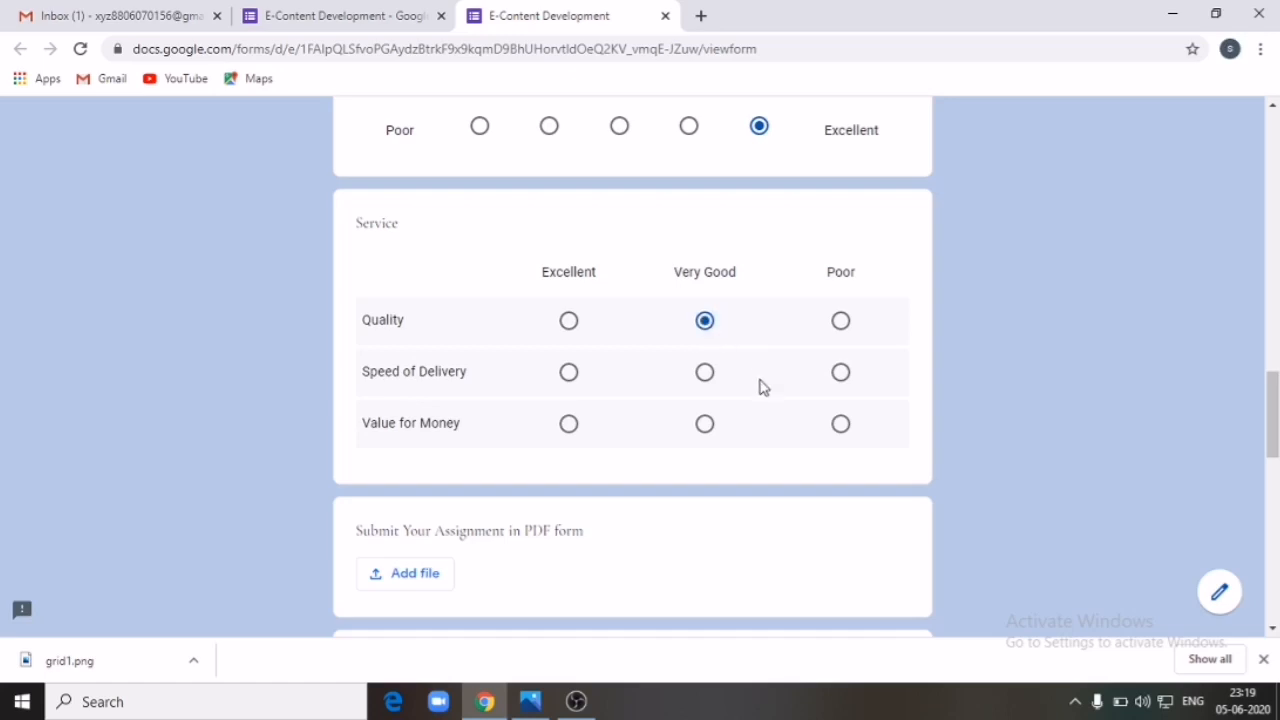
left_click(570, 374)
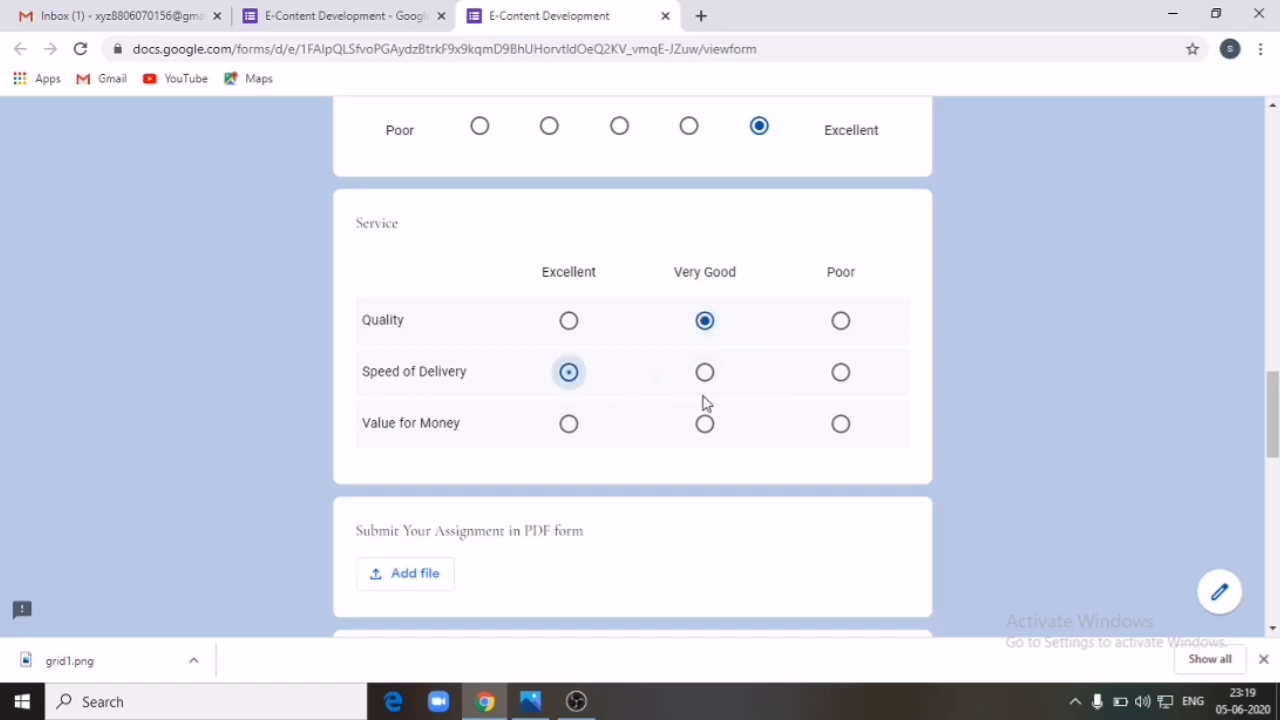
left_click(836, 434)
left_click_drag(1273, 430, 1273, 480)
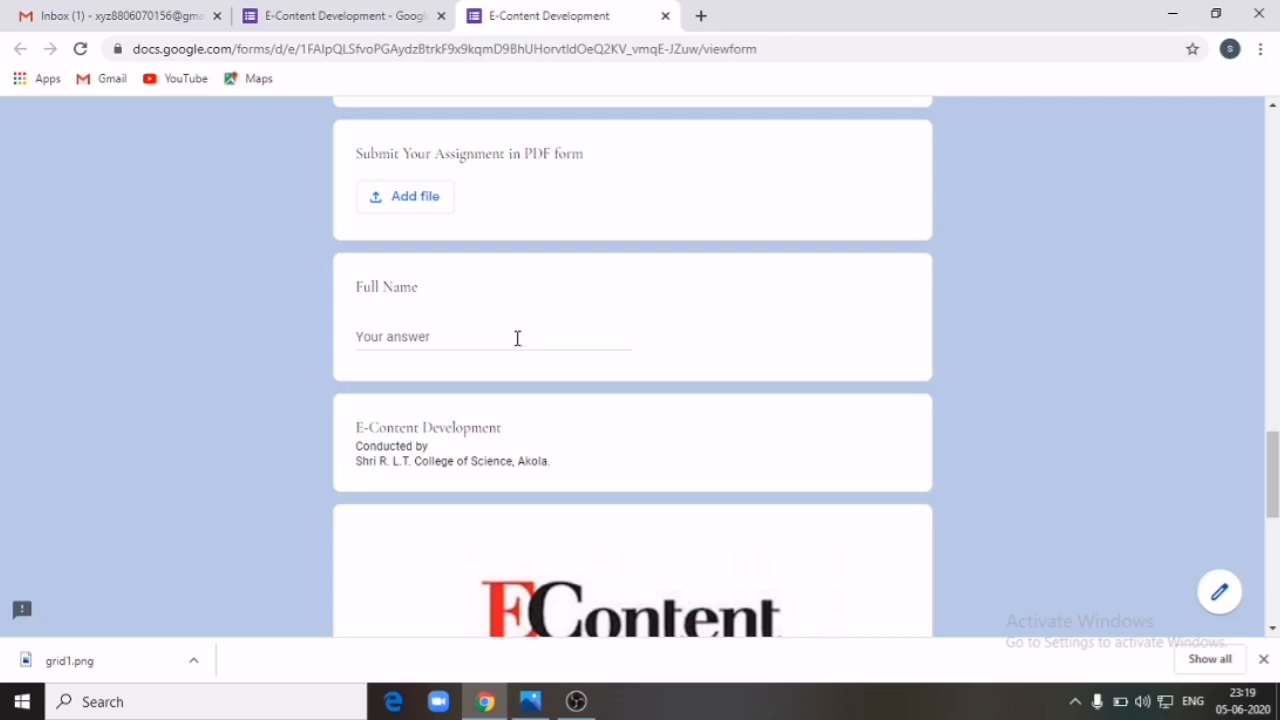
Step: Scroll to the page bottom and try to continue to the next section
scroll(517, 344, "down", 6)
scroll(517, 357, "up", 18)
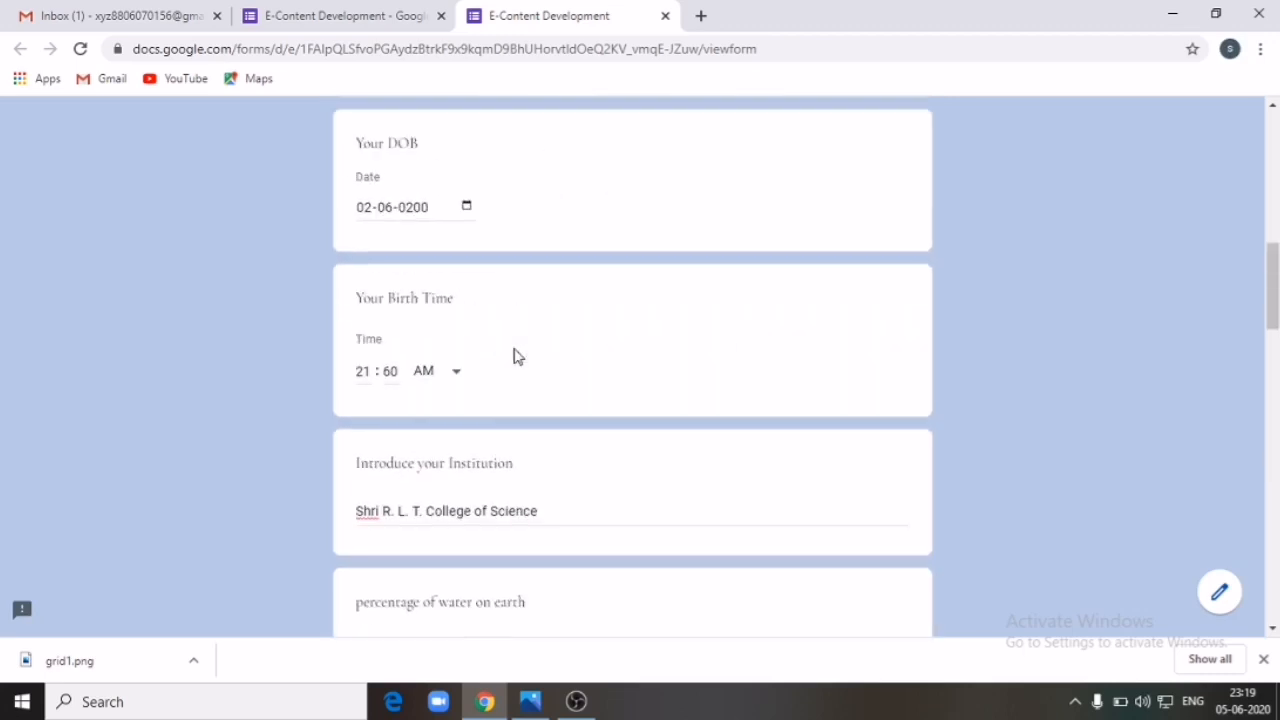
scroll(528, 343, "down", 3)
scroll(528, 343, "up", 15)
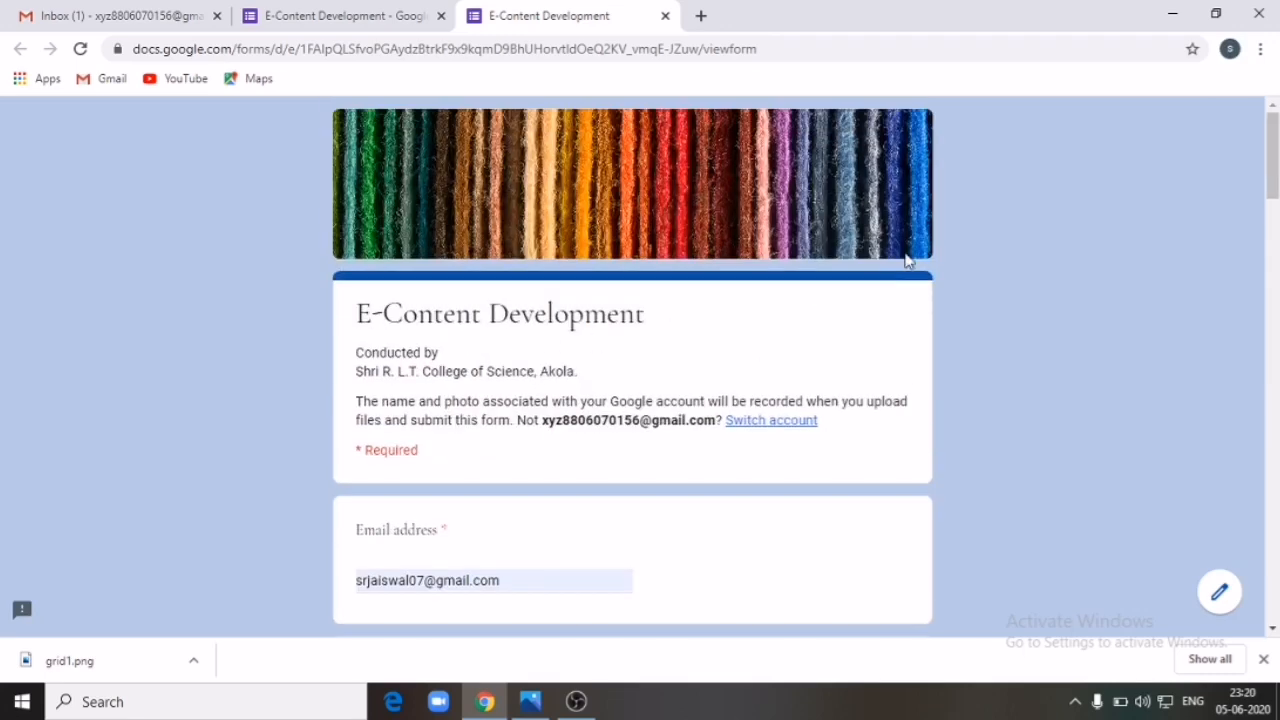
scroll(808, 353, "down", 7)
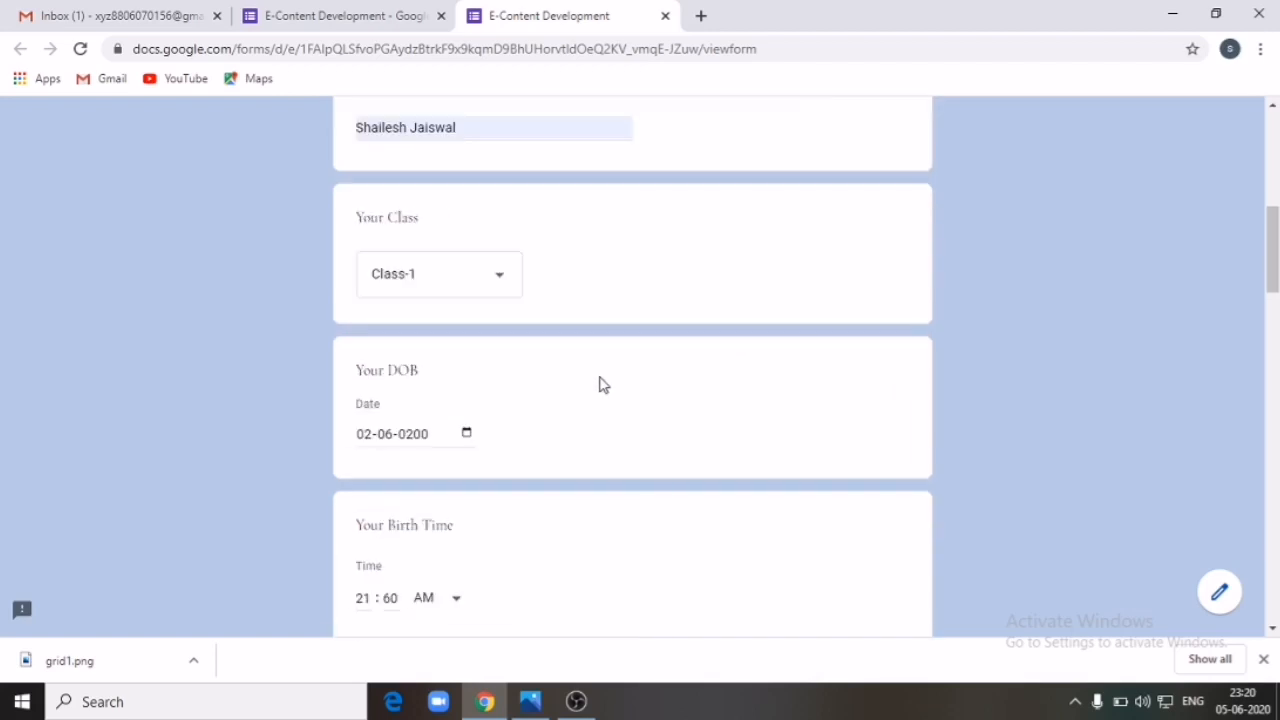
scroll(600, 383, "down", 5)
scroll(520, 380, "down", 10)
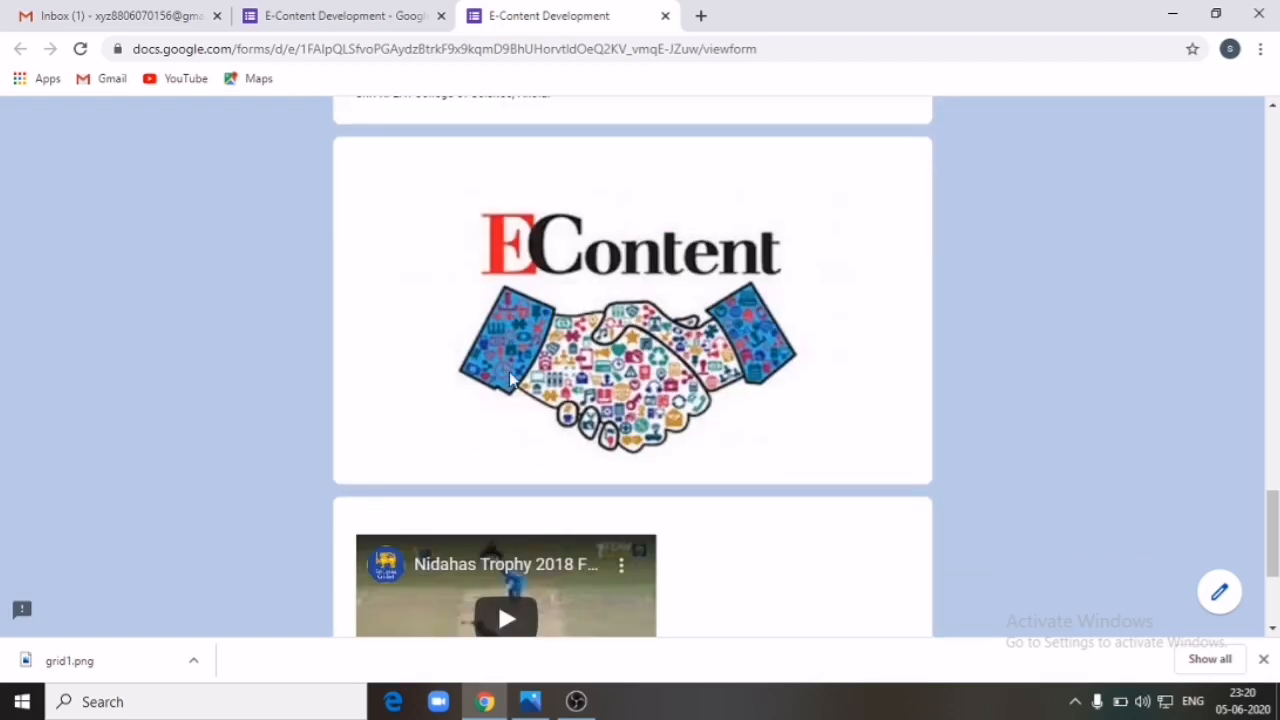
left_click(392, 480)
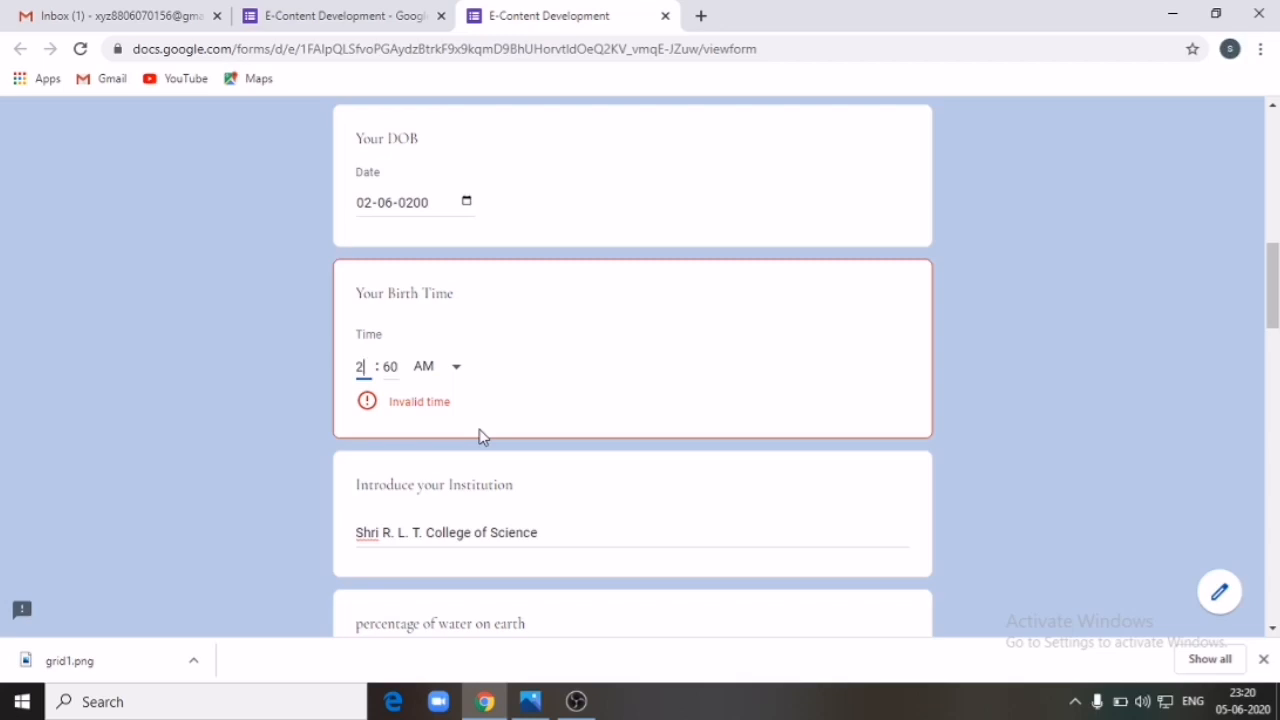
Step: Correct Your Birth Time to 02:33 AM and continue to the Quiz section
left_click(404, 370)
left_click(396, 370)
type("33")
scroll(399, 376, "up", 5)
scroll(397, 377, "down", 15)
left_click(370, 565)
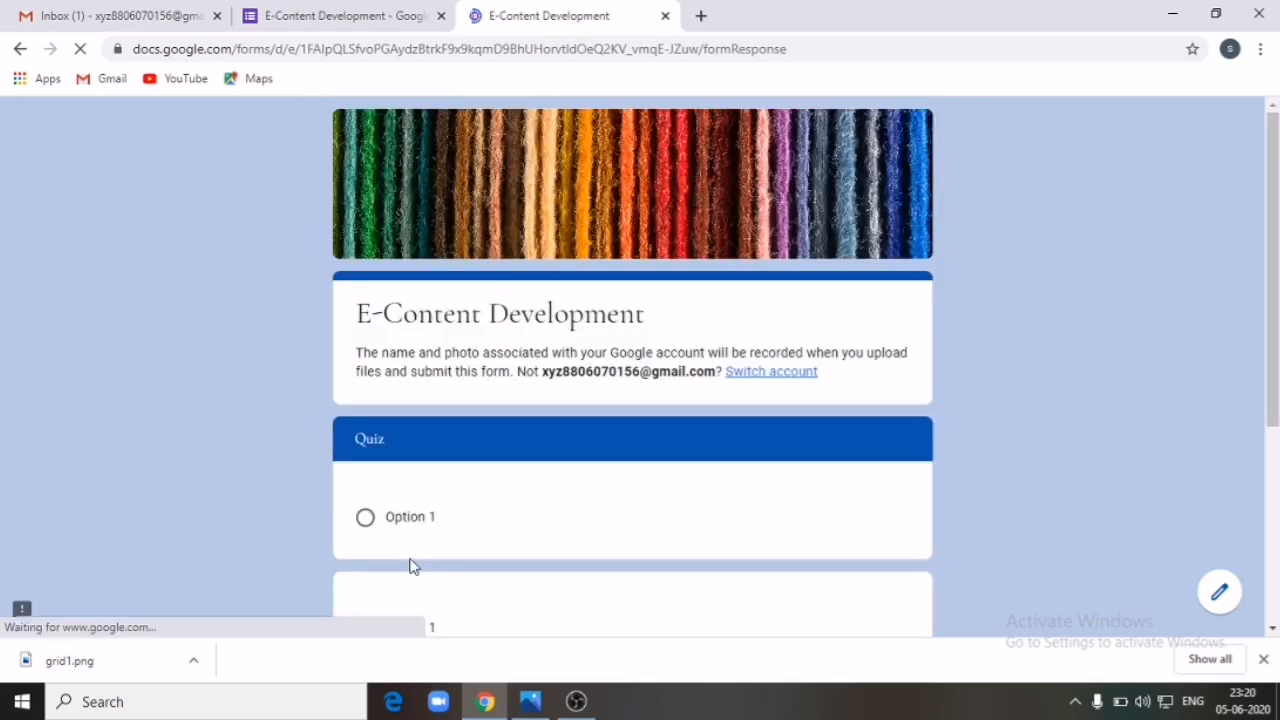
scroll(506, 530, "down", 3)
Step: Submit the response, review its 0/0 score, and close the score tab
left_click(469, 443)
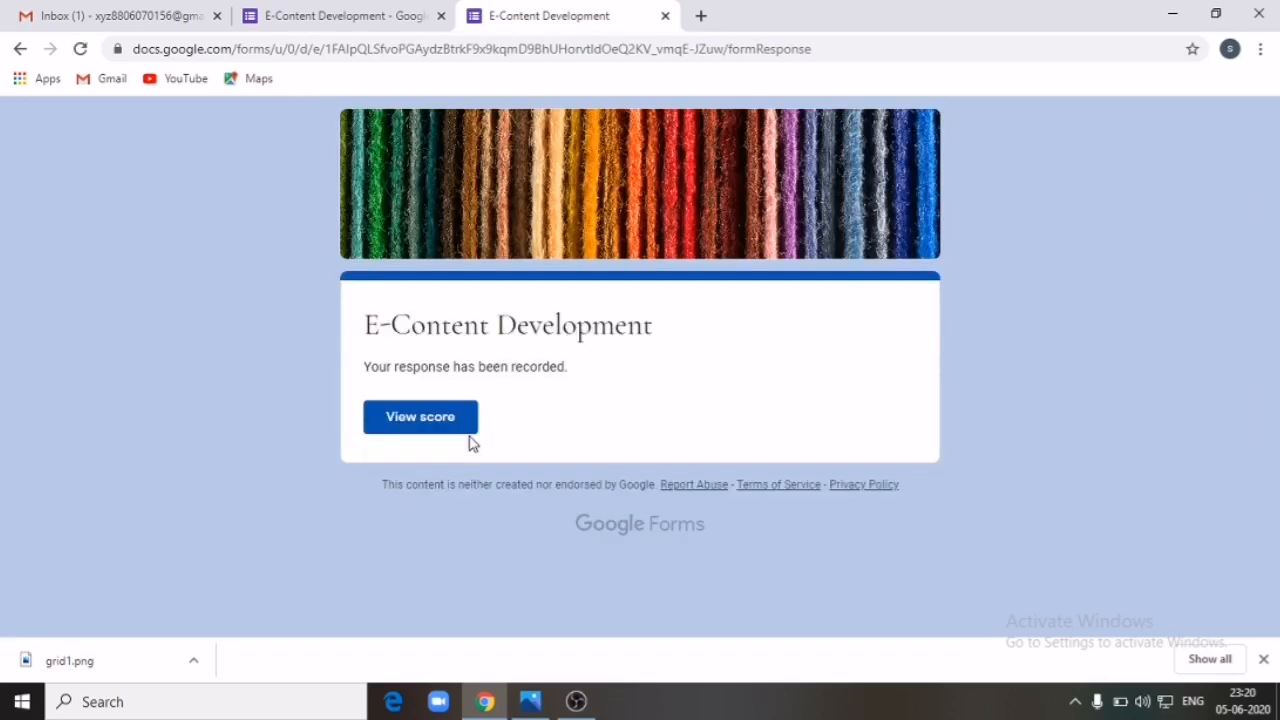
left_click(450, 426)
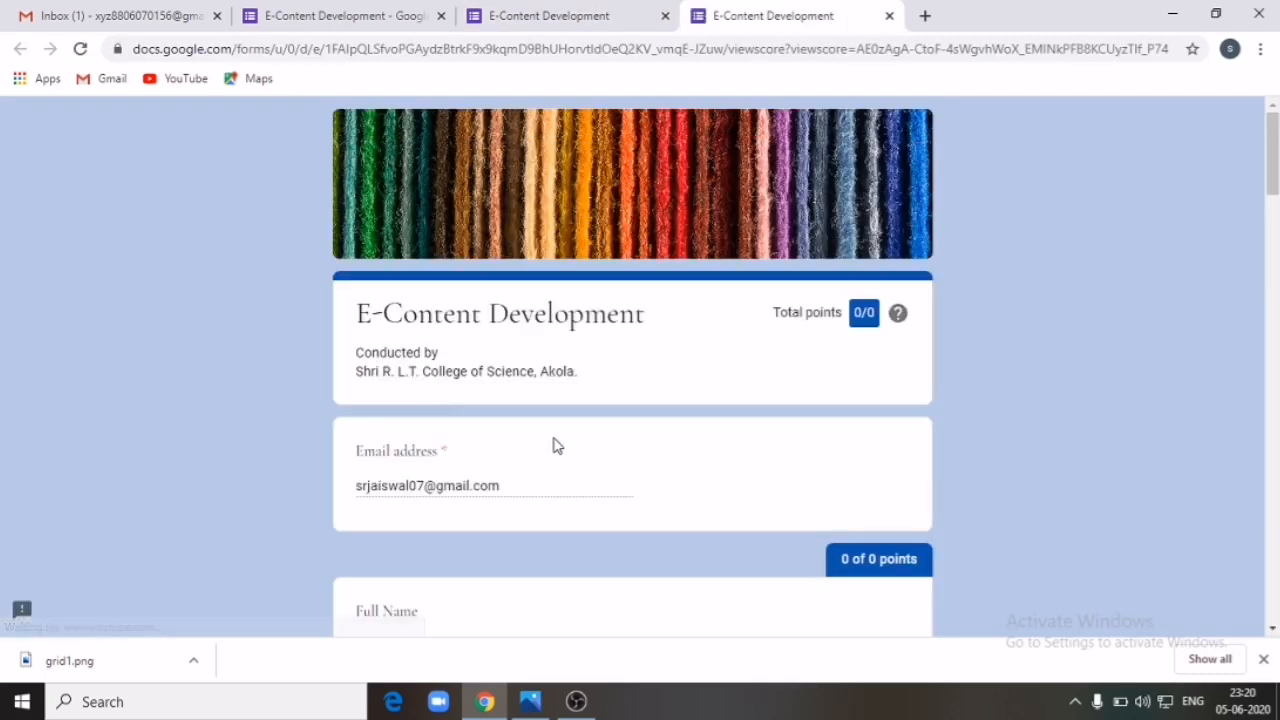
scroll(700, 431, "down", 10)
scroll(700, 432, "down", 4)
scroll(700, 431, "up", 14)
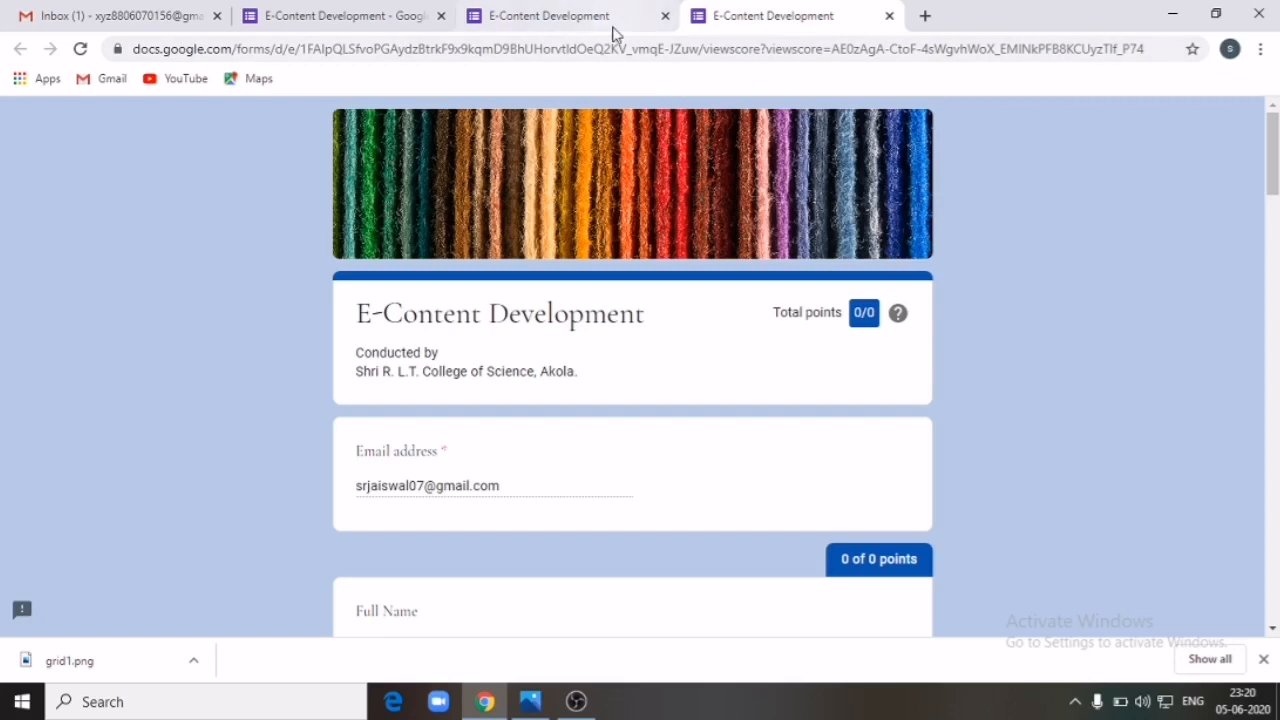
left_click(548, 22)
left_click(889, 16)
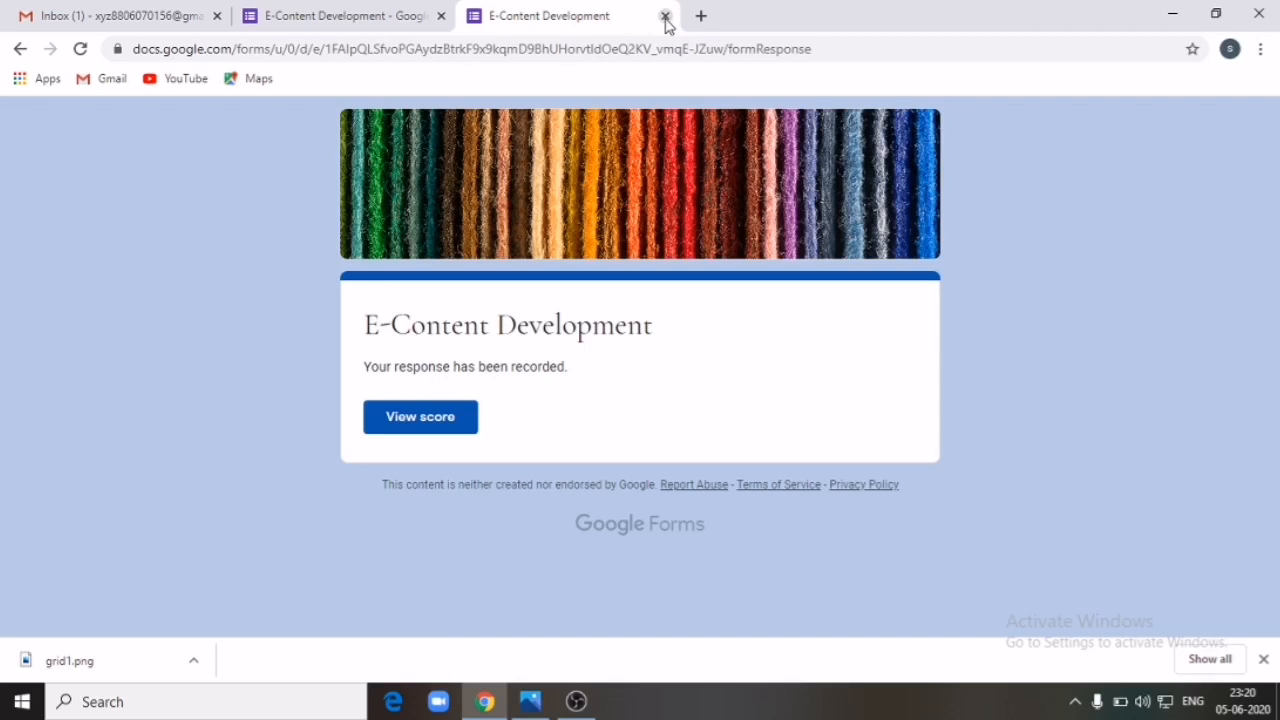
Step: Back in the editor, view the single submitted response individually
left_click(665, 17)
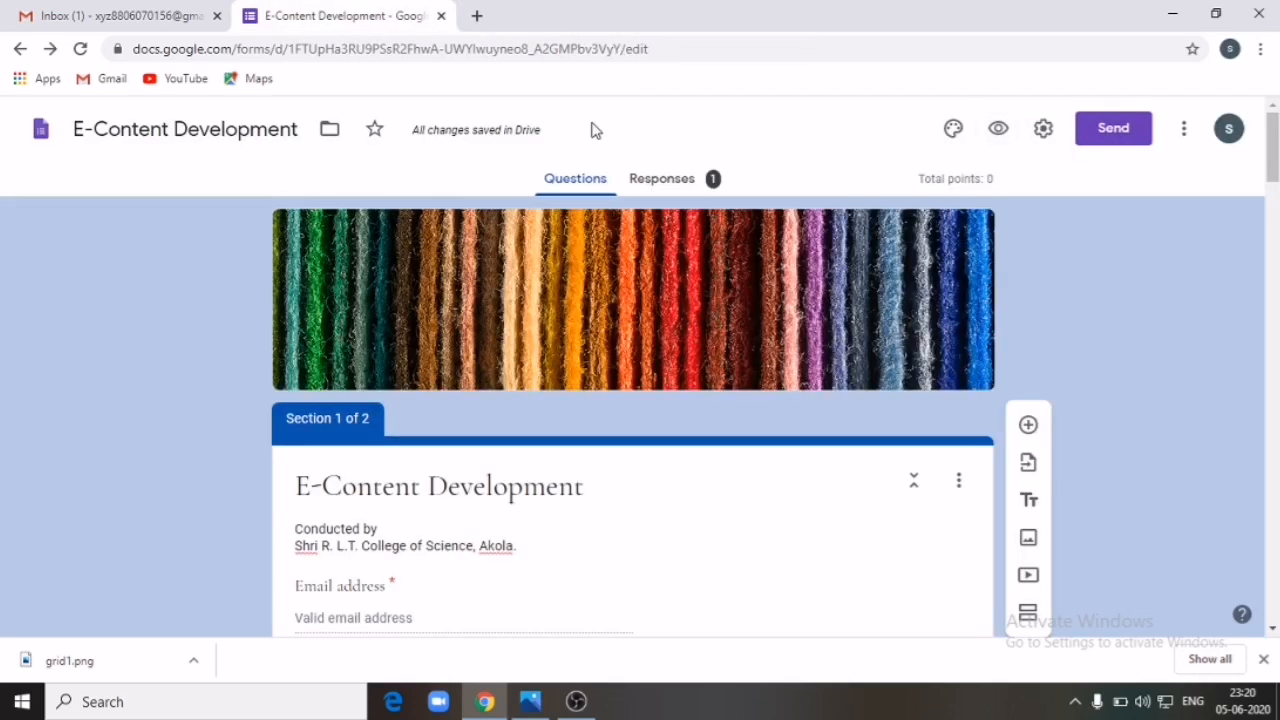
left_click(685, 185)
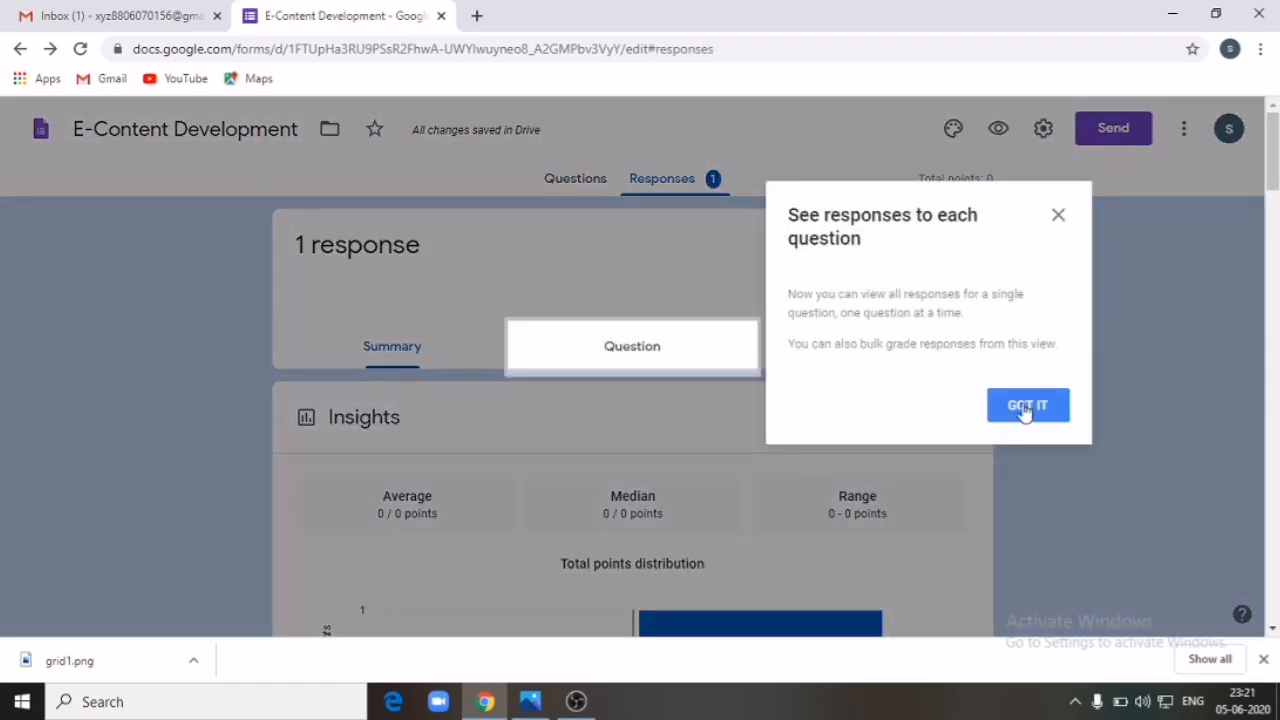
left_click(1023, 404)
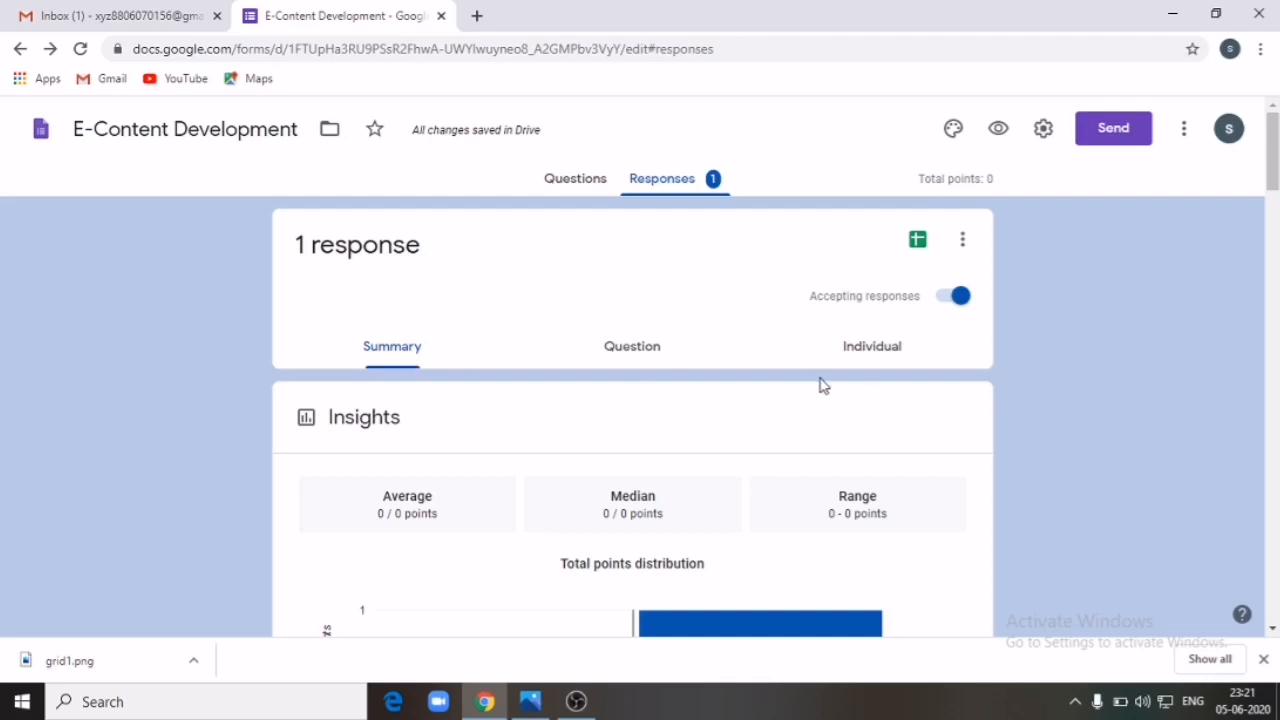
left_click(872, 352)
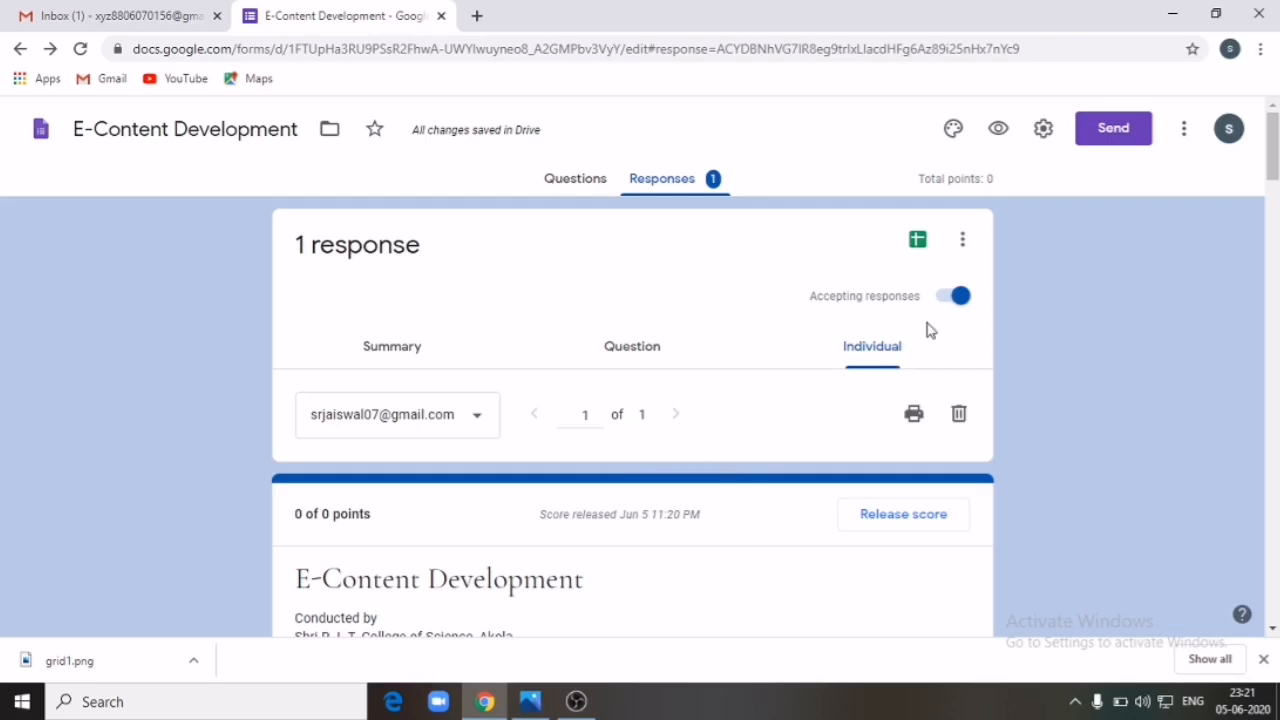
scroll(527, 463, "down", 10)
scroll(527, 463, "up", 10)
scroll(527, 463, "down", 20)
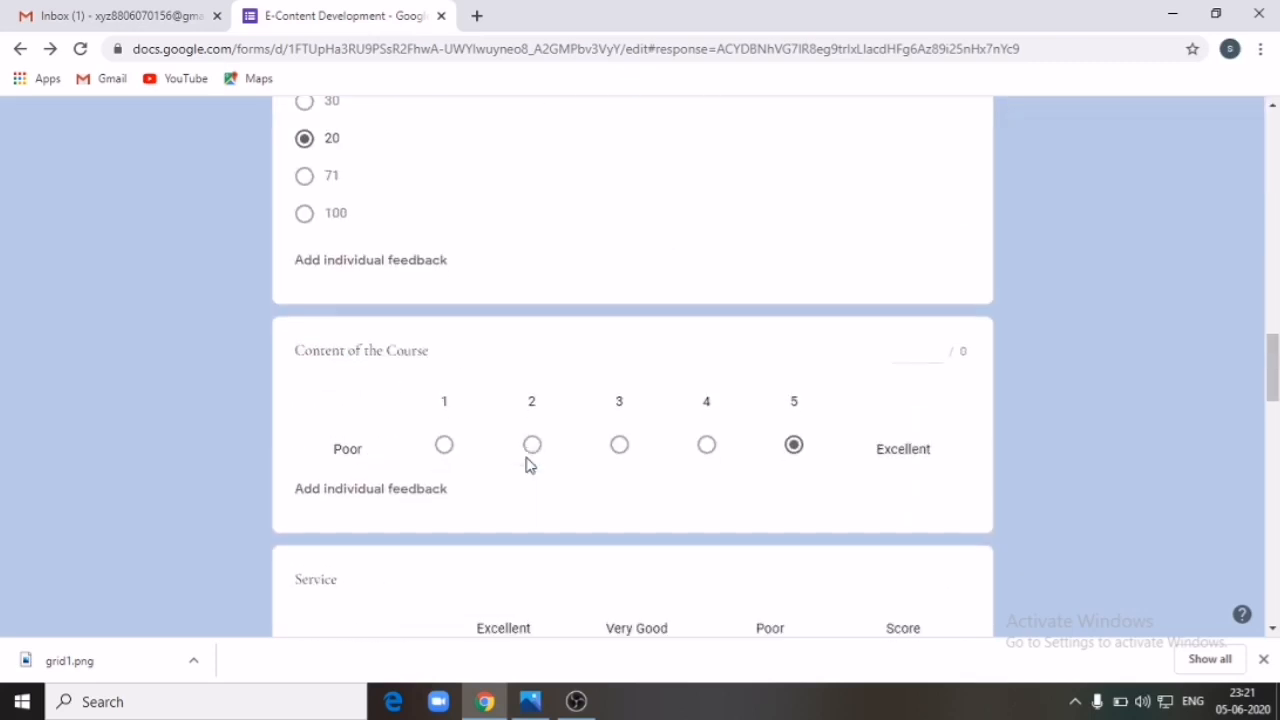
scroll(528, 465, "up", 20)
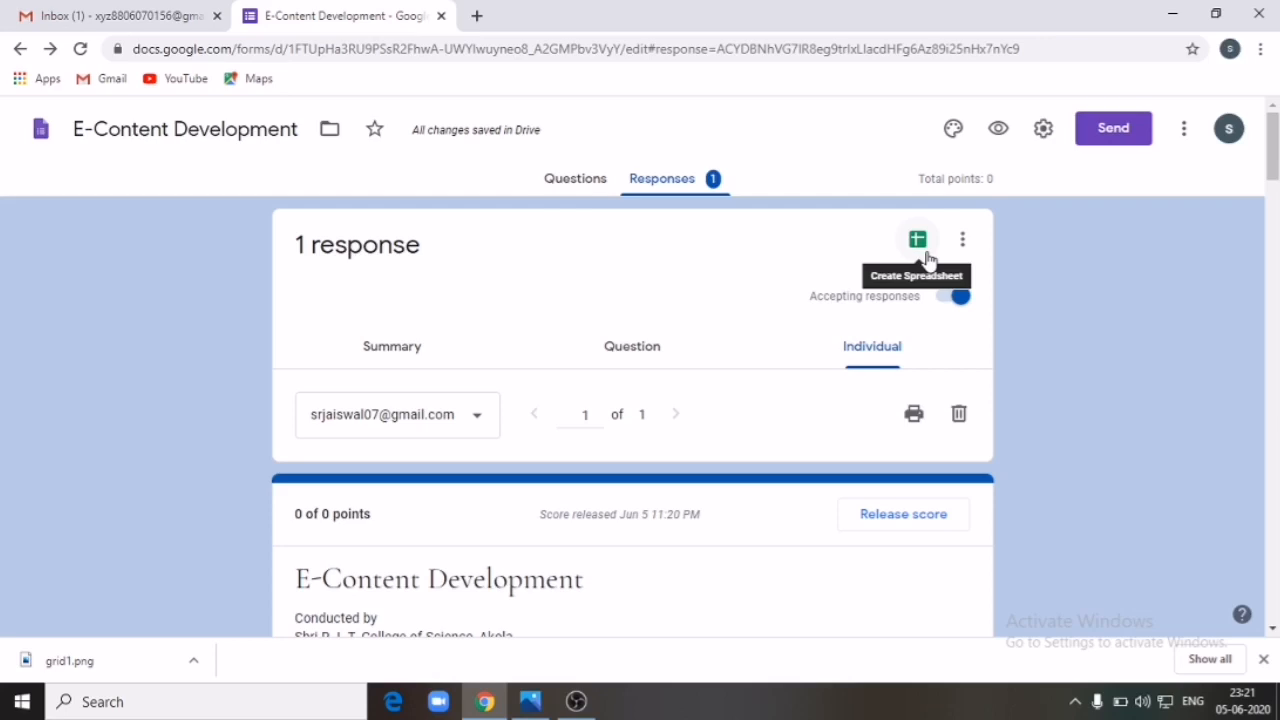
Step: Link the form's responses to a newly created spreadsheet
scroll(537, 511, "down", 15)
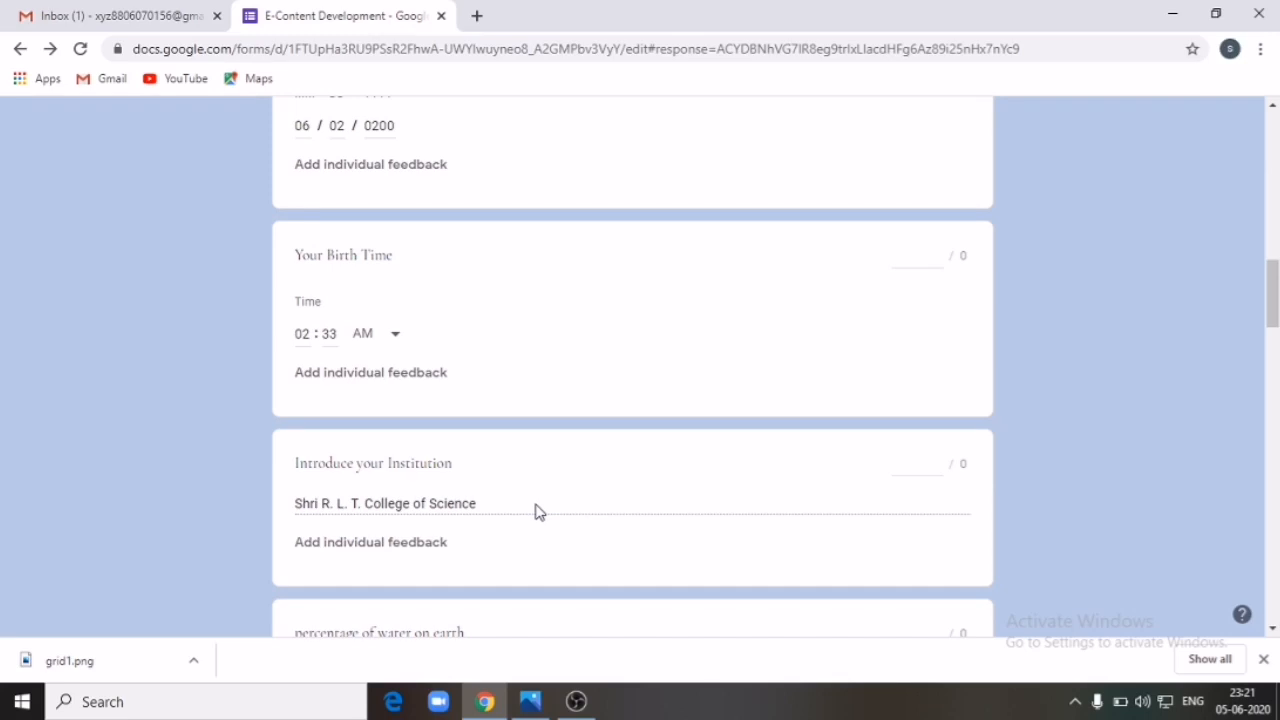
scroll(537, 511, "up", 15)
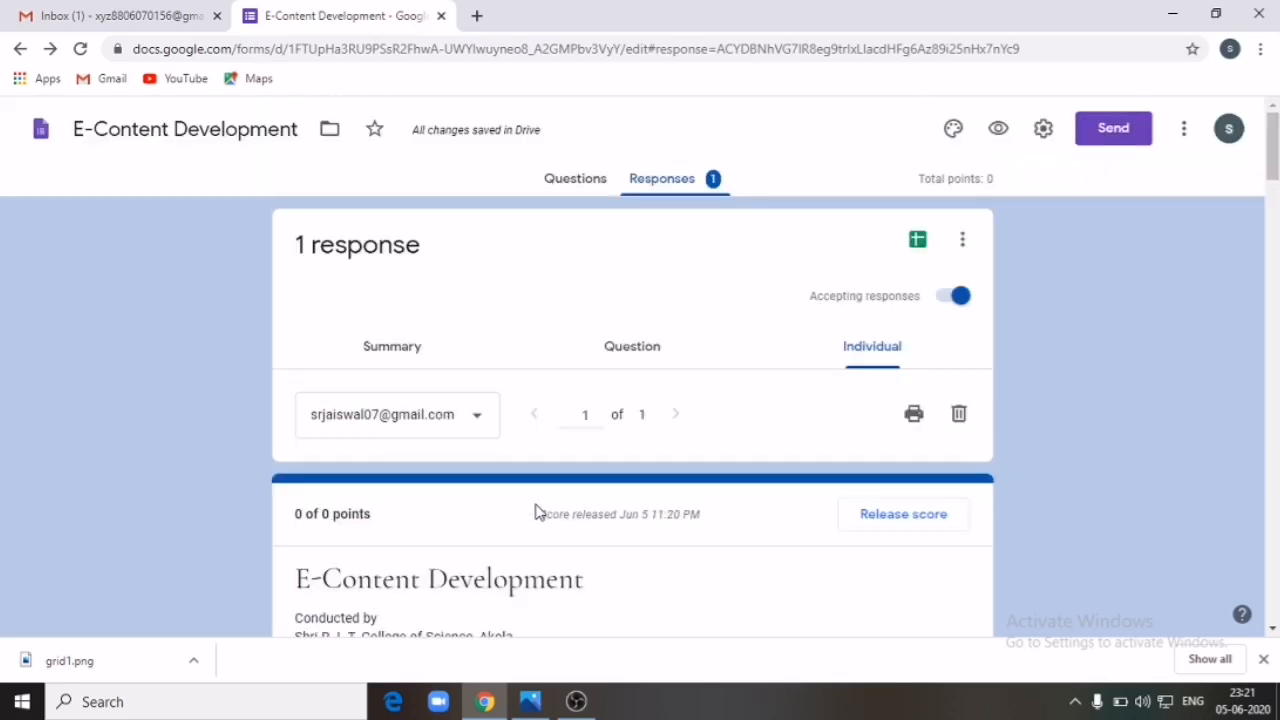
left_click(917, 242)
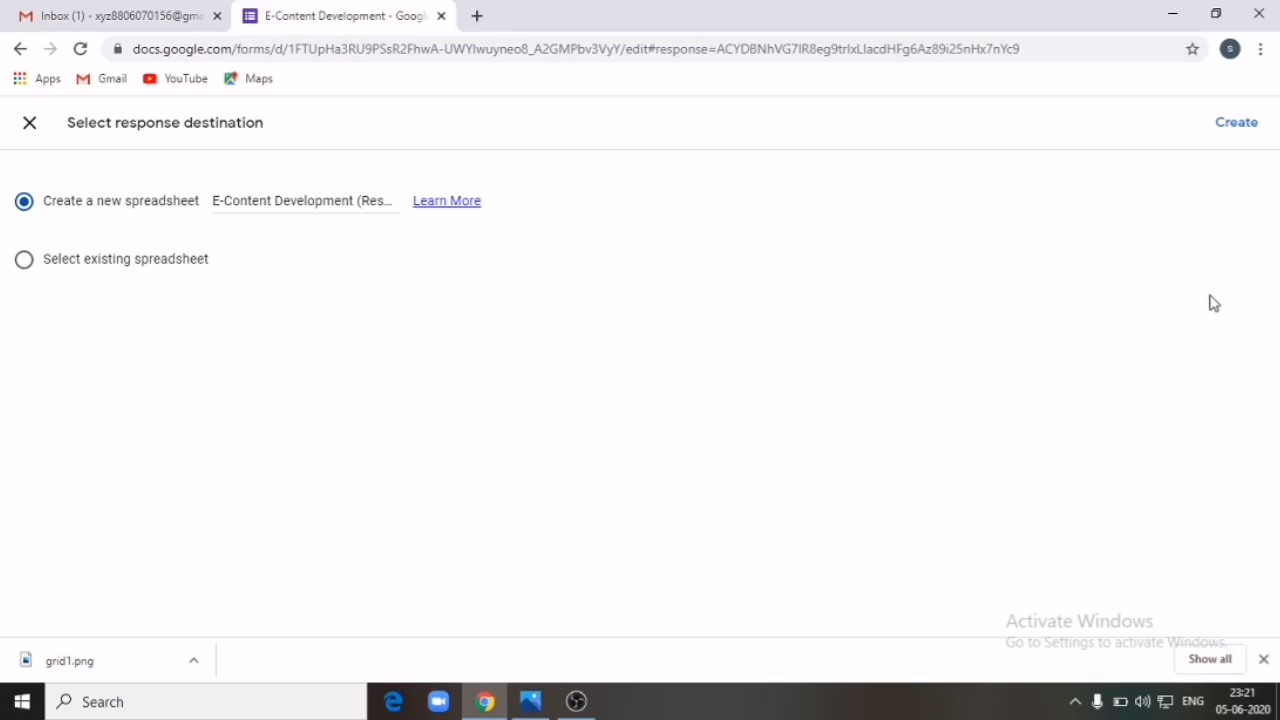
left_click(1237, 123)
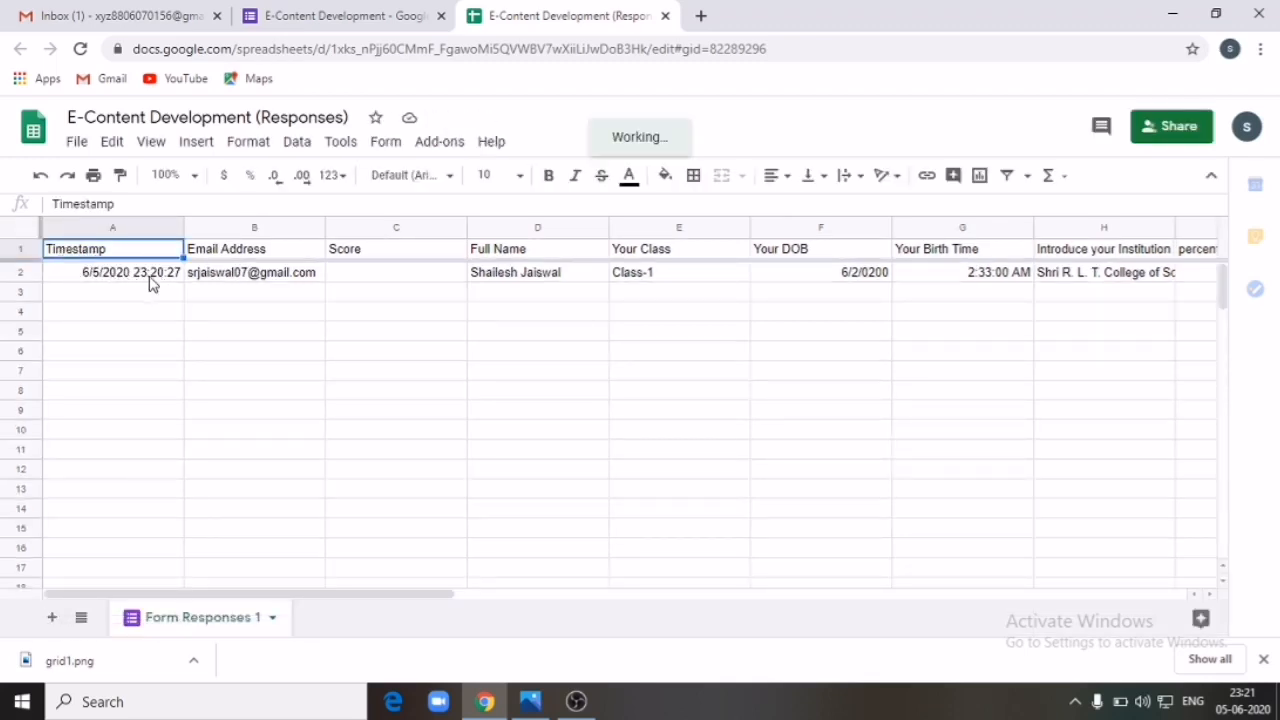
Step: Dismiss the tip and scroll across the response row from Timestamp to Service ratings
left_click(394, 262)
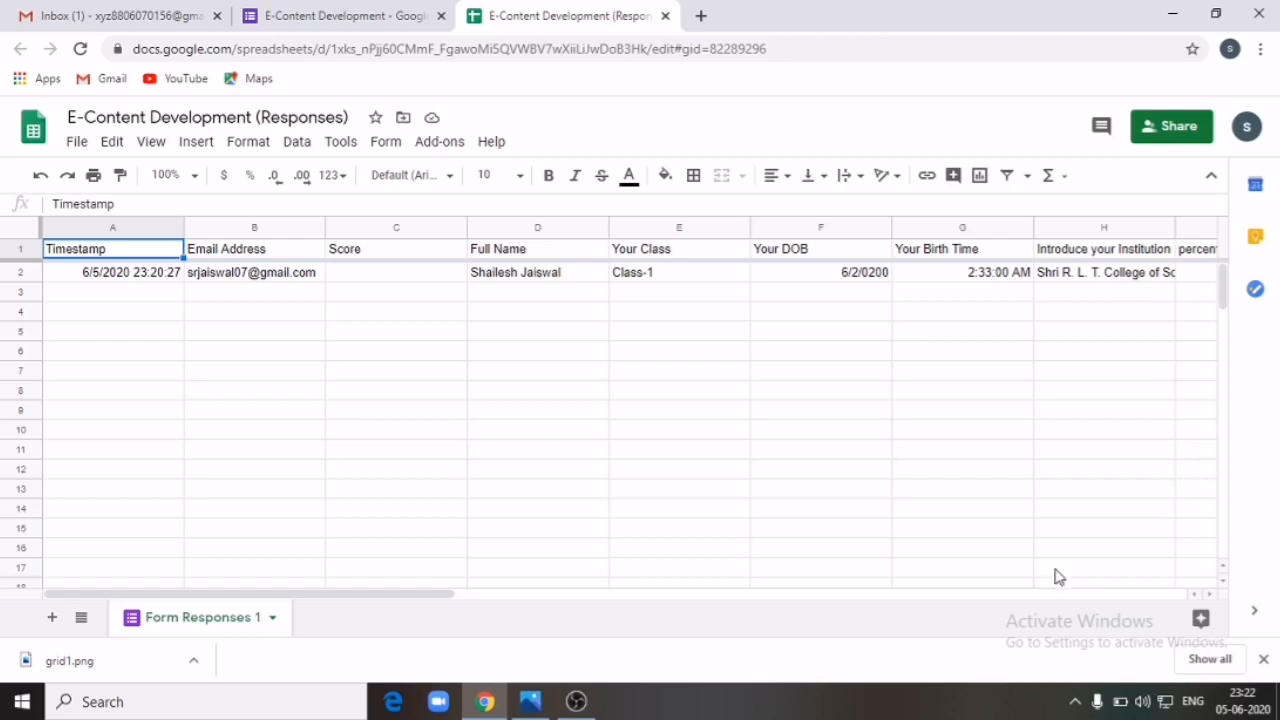
left_click_drag(363, 598, 755, 602)
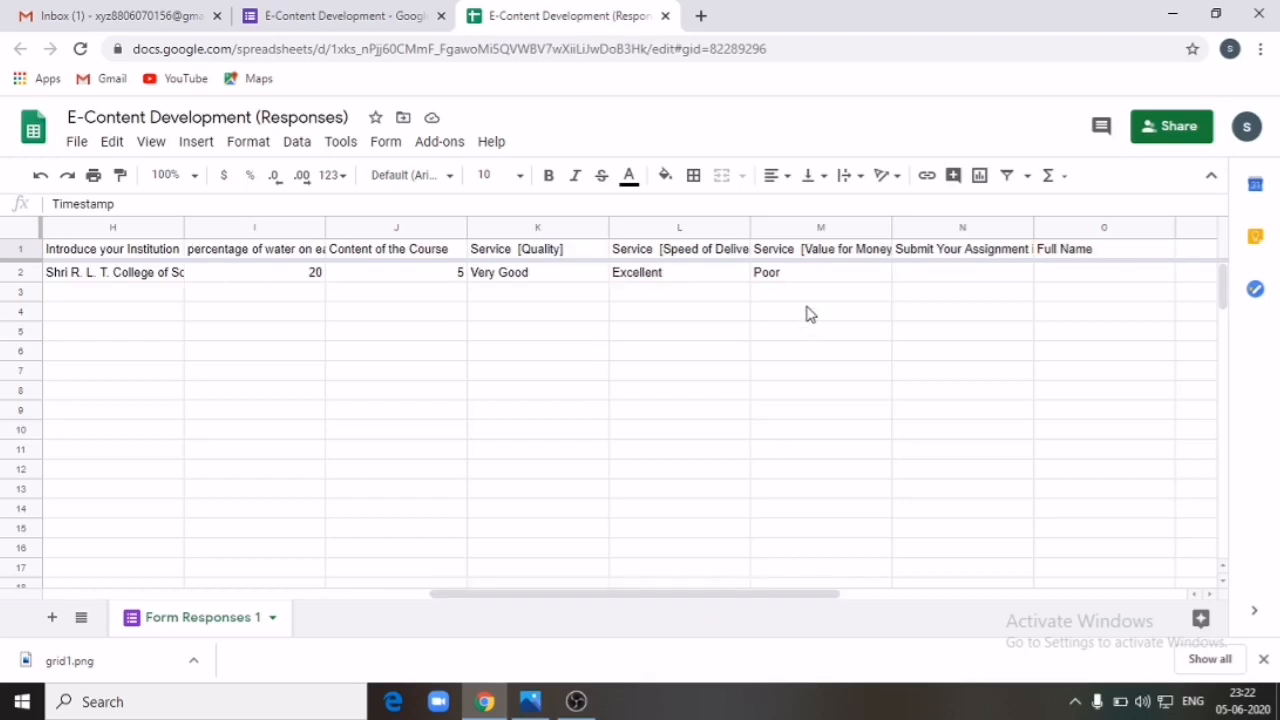
left_click_drag(726, 594, 297, 560)
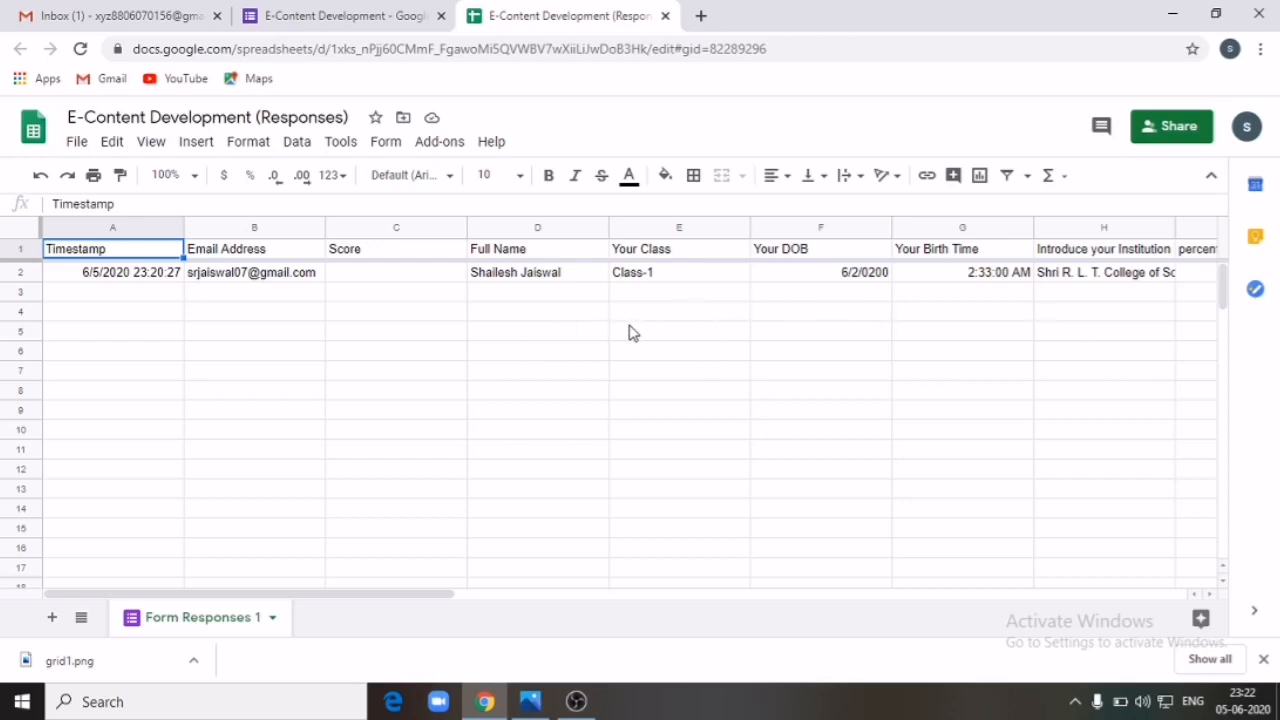
Step: Close the responses spreadsheet and return to editing the form's questions
left_click(665, 16)
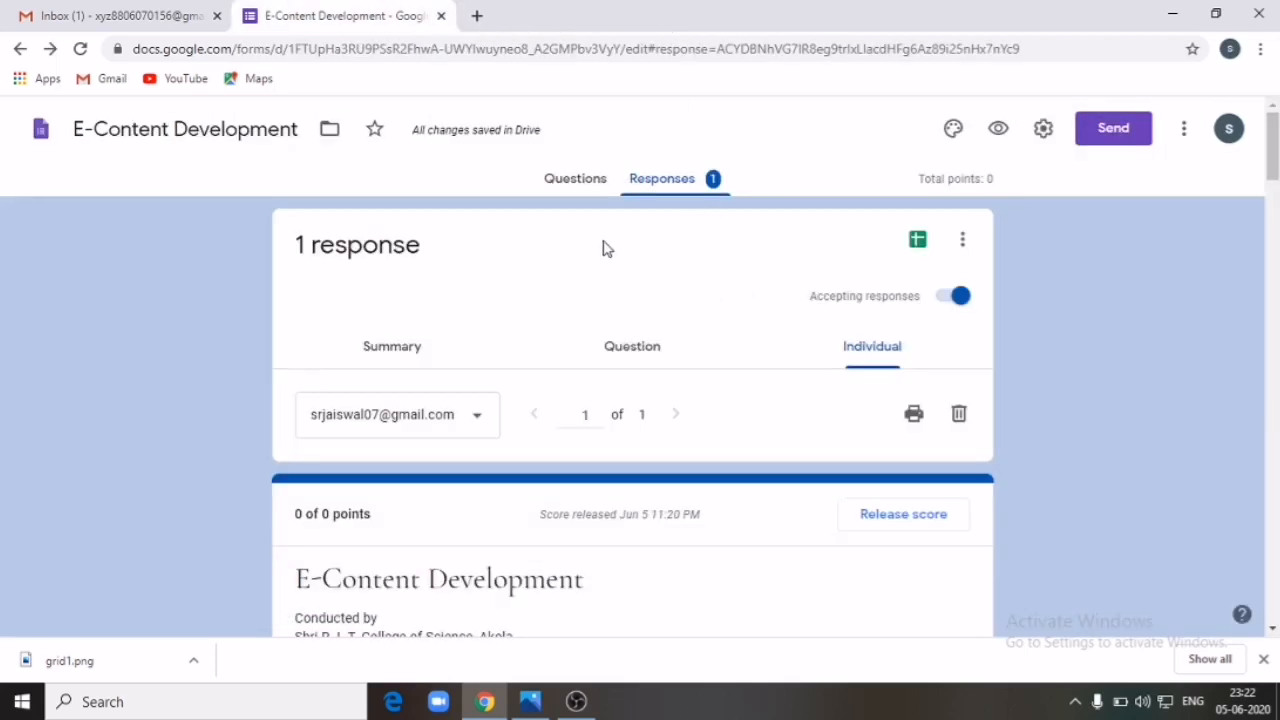
scroll(607, 300, "down", 5)
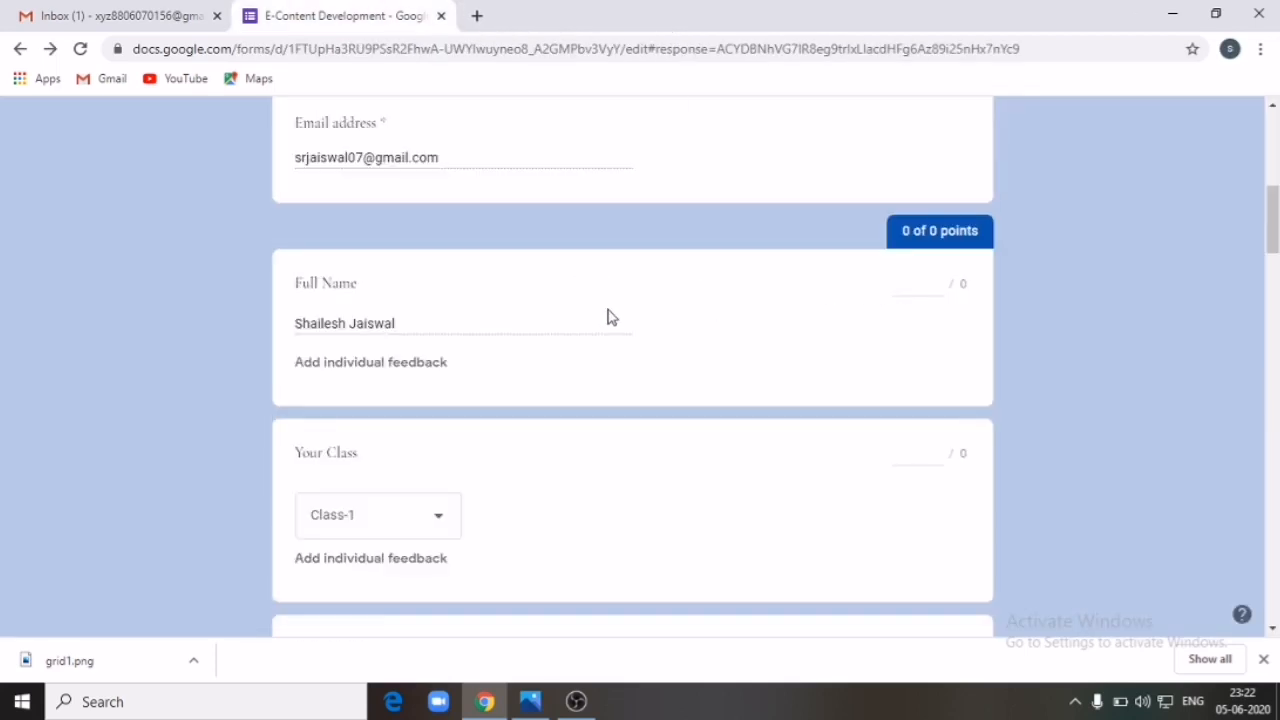
scroll(607, 317, "up", 5)
scroll(607, 317, "down", 12)
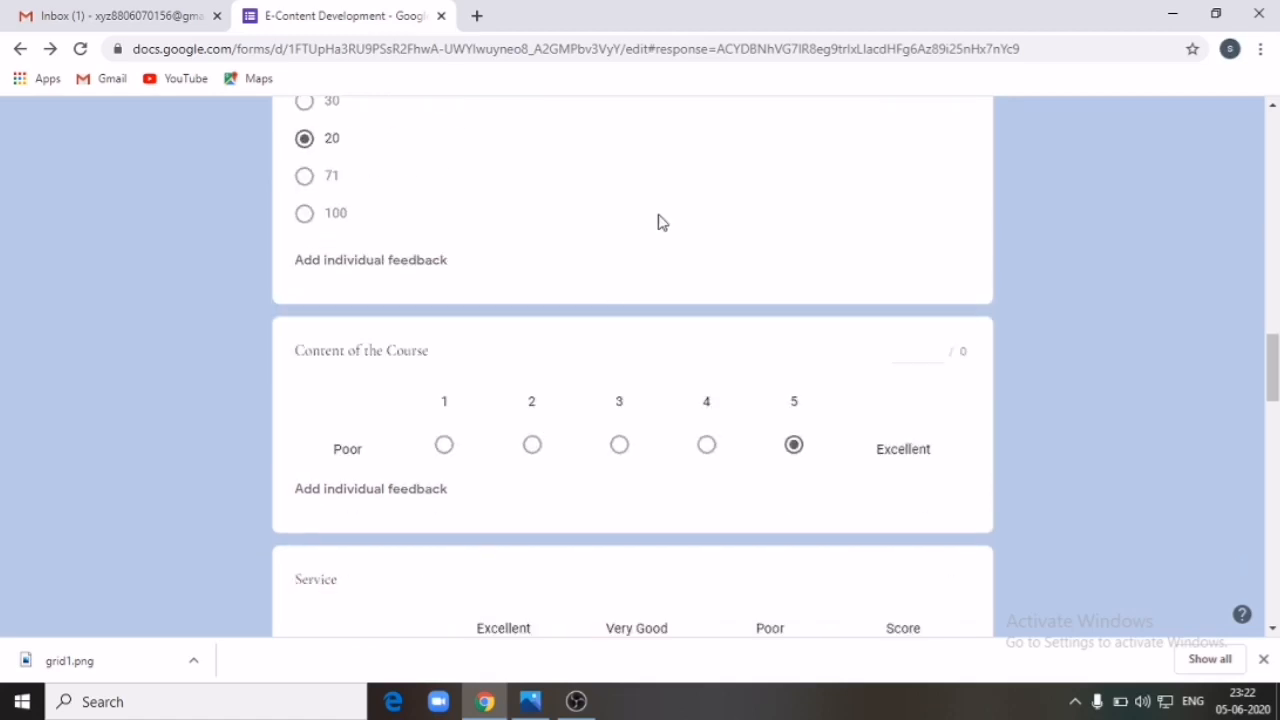
scroll(386, 229, "up", 15)
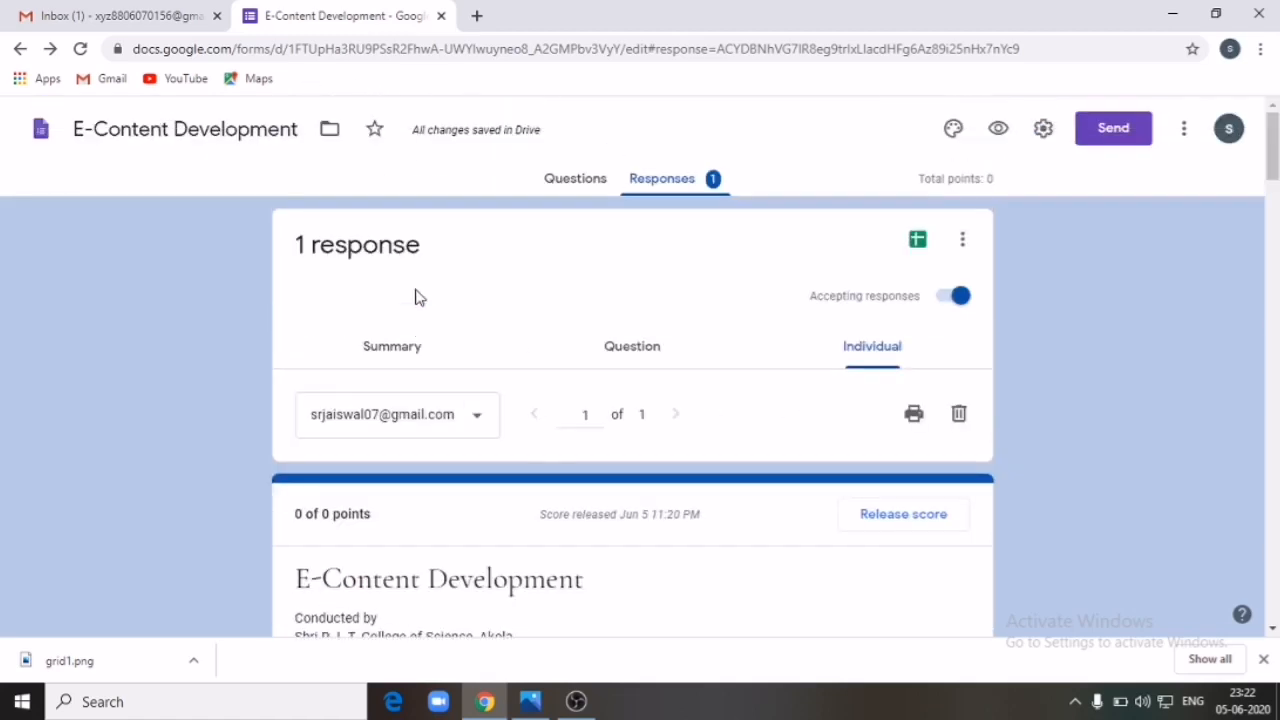
left_click(578, 178)
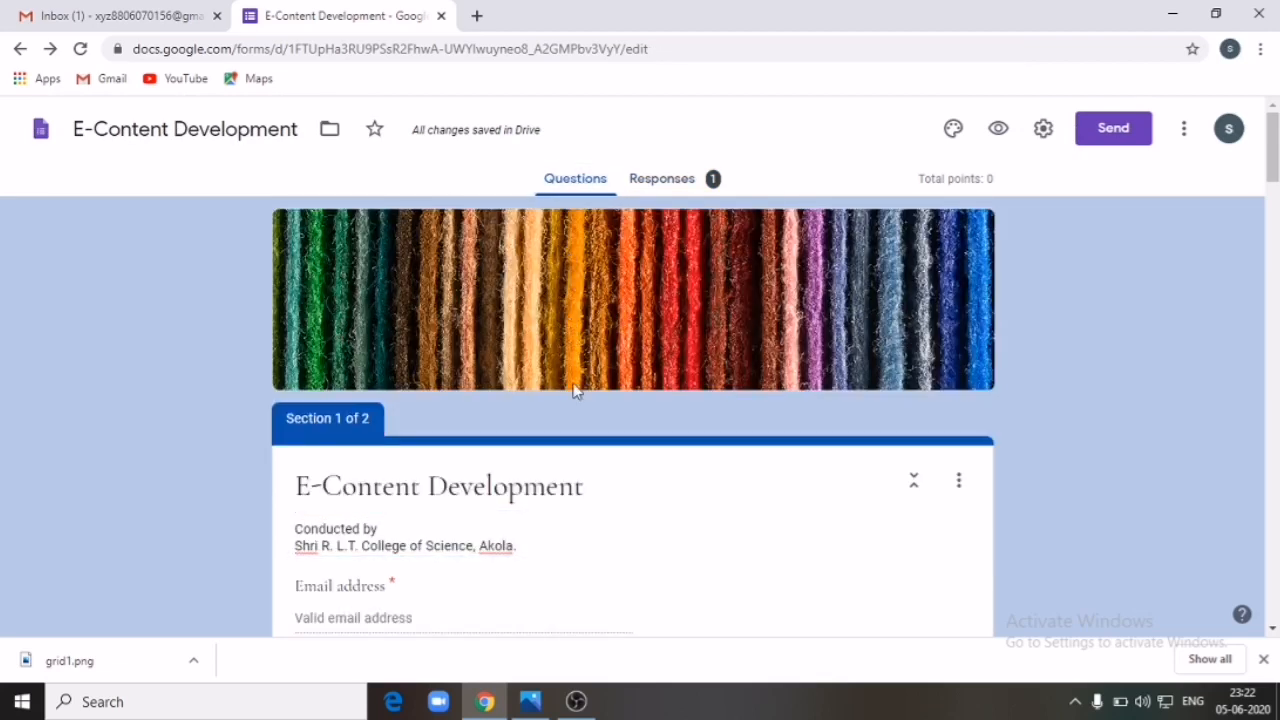
scroll(574, 388, "down", 10)
scroll(575, 390, "down", 5)
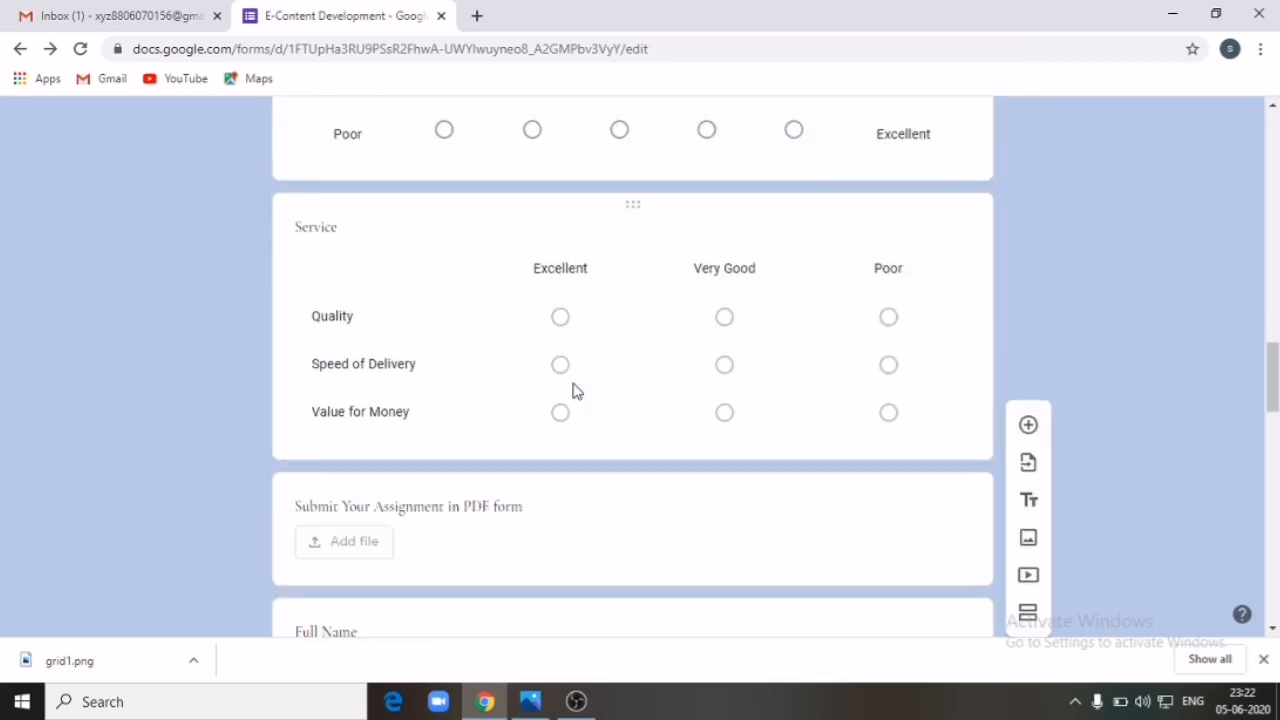
scroll(575, 390, "up", 5)
Step: Select the water percentage question, then open the form's Settings
left_click(696, 408)
left_click(239, 489)
left_click_drag(1277, 330, 1221, 235)
scroll(1272, 240, "up", 8)
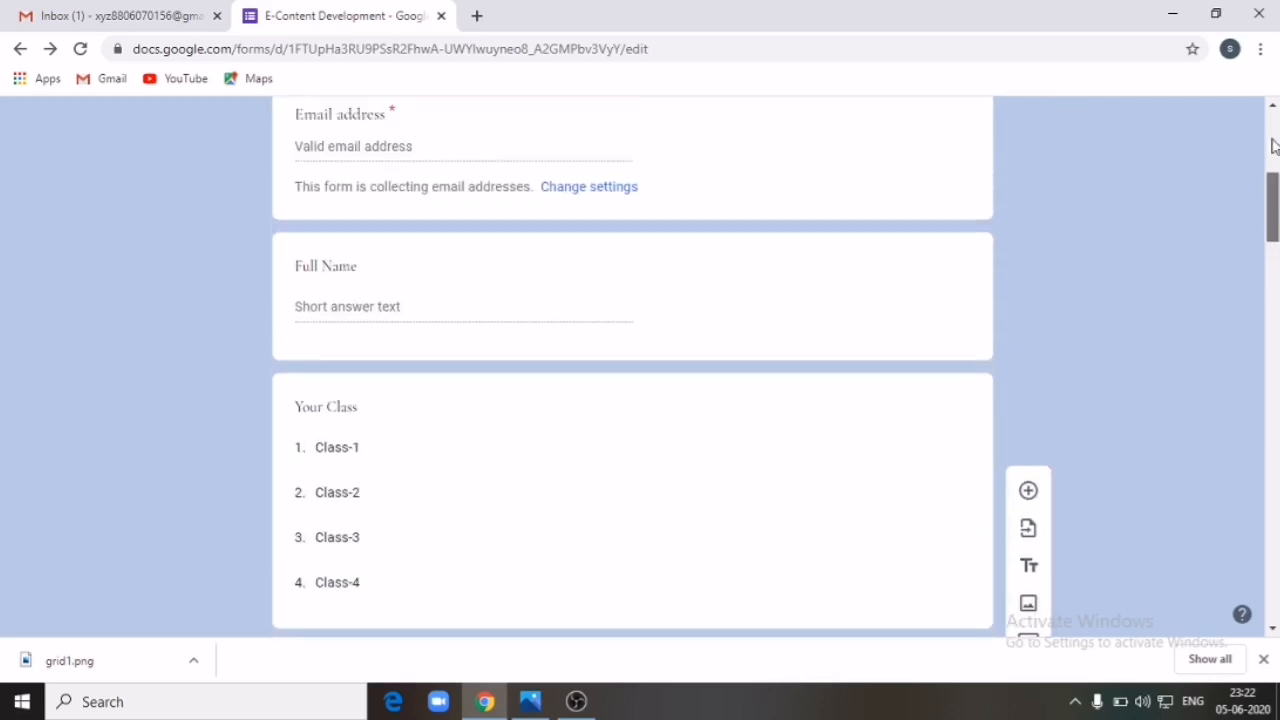
left_click(1045, 129)
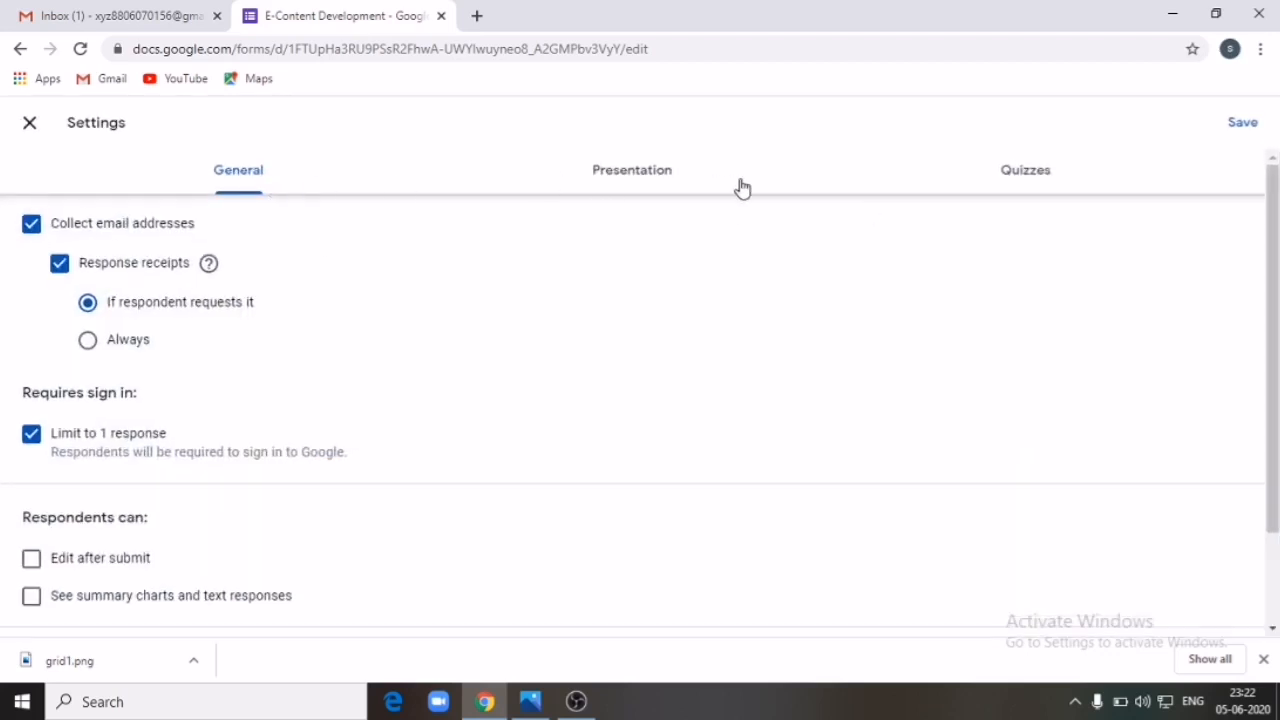
Step: Confirm 'Make this a quiz' is on under Quizzes, then return to the editor
left_click(1020, 178)
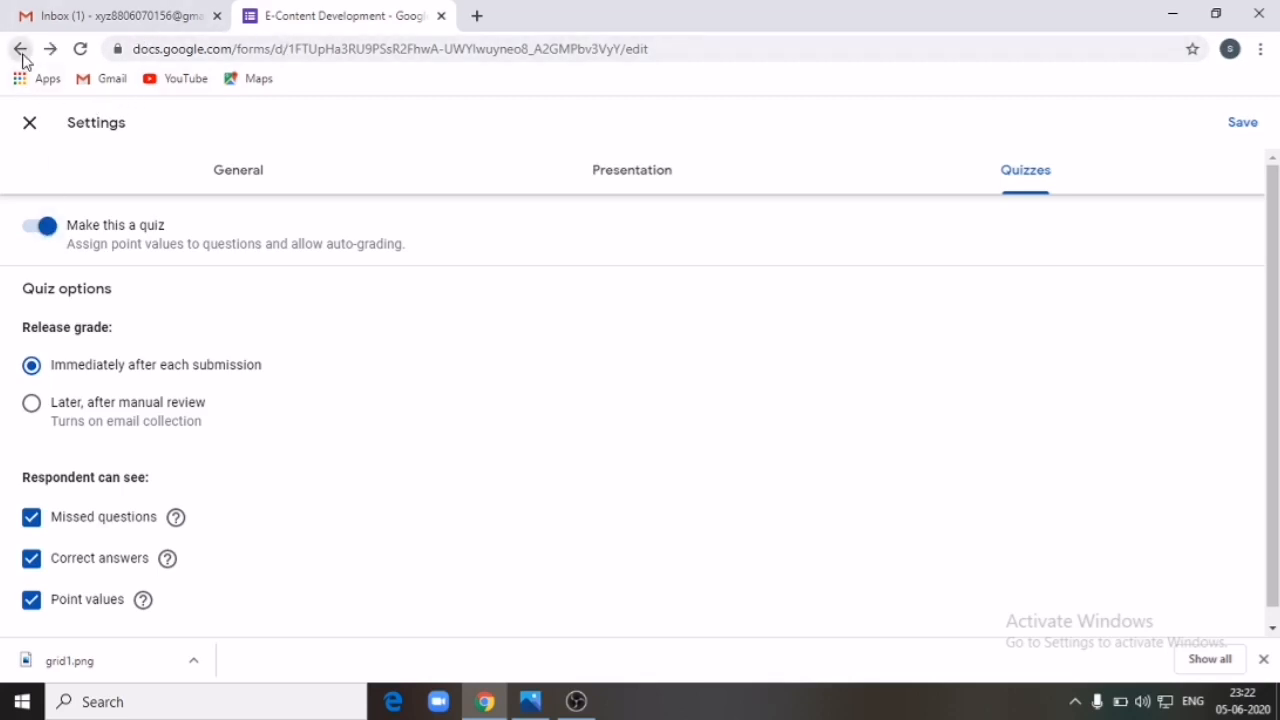
left_click(20, 48)
scroll(622, 395, "down", 12)
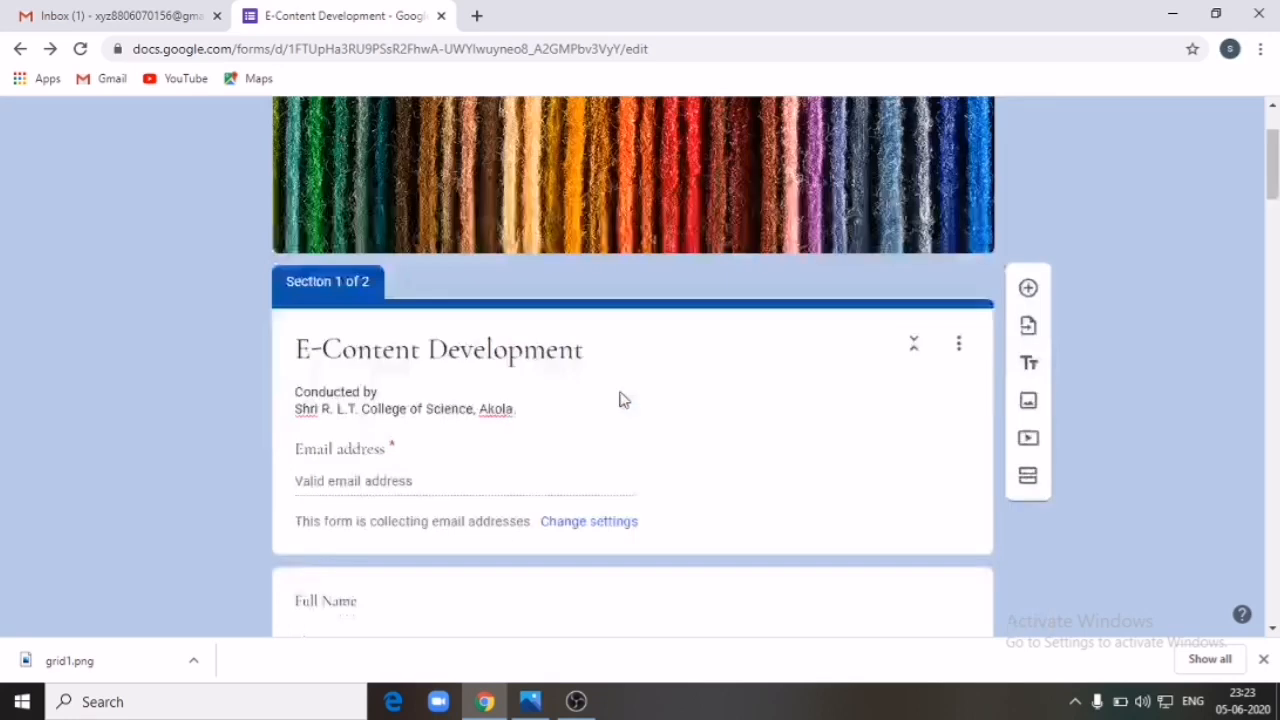
Step: Give the water percentage question an answer key: 71 correct, worth 5 points
scroll(571, 385, "up", 6)
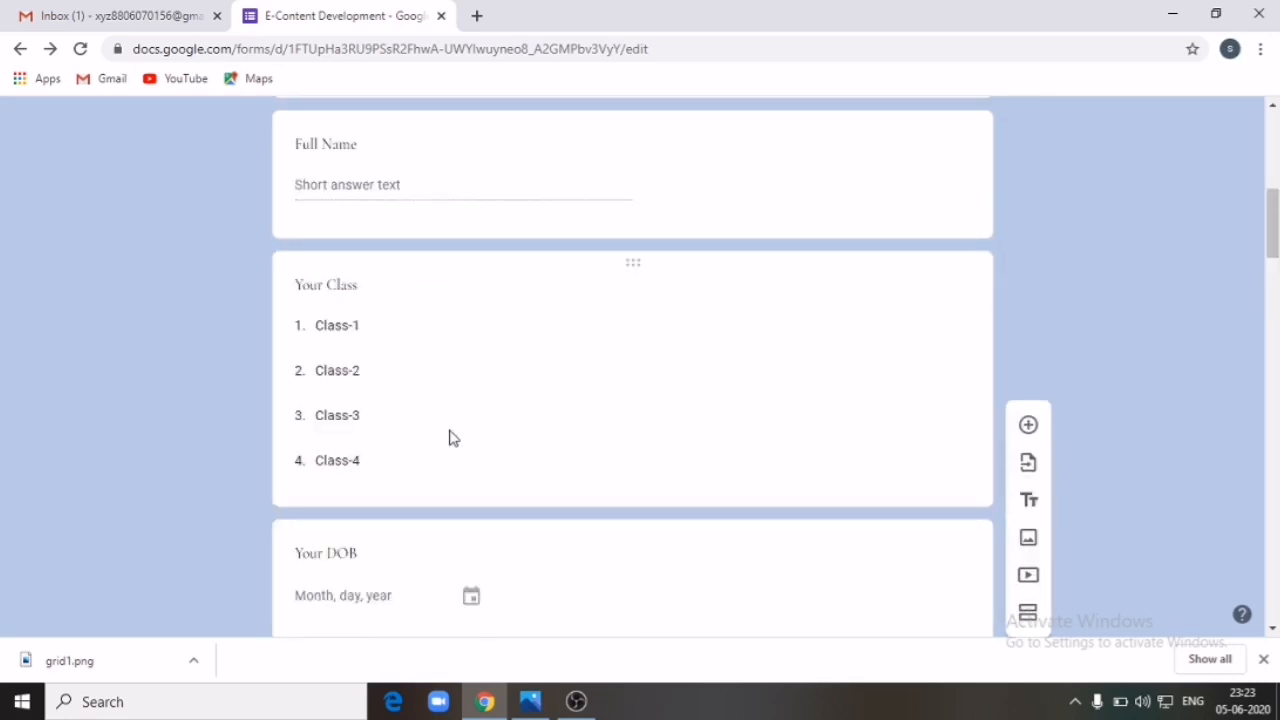
left_click(437, 350)
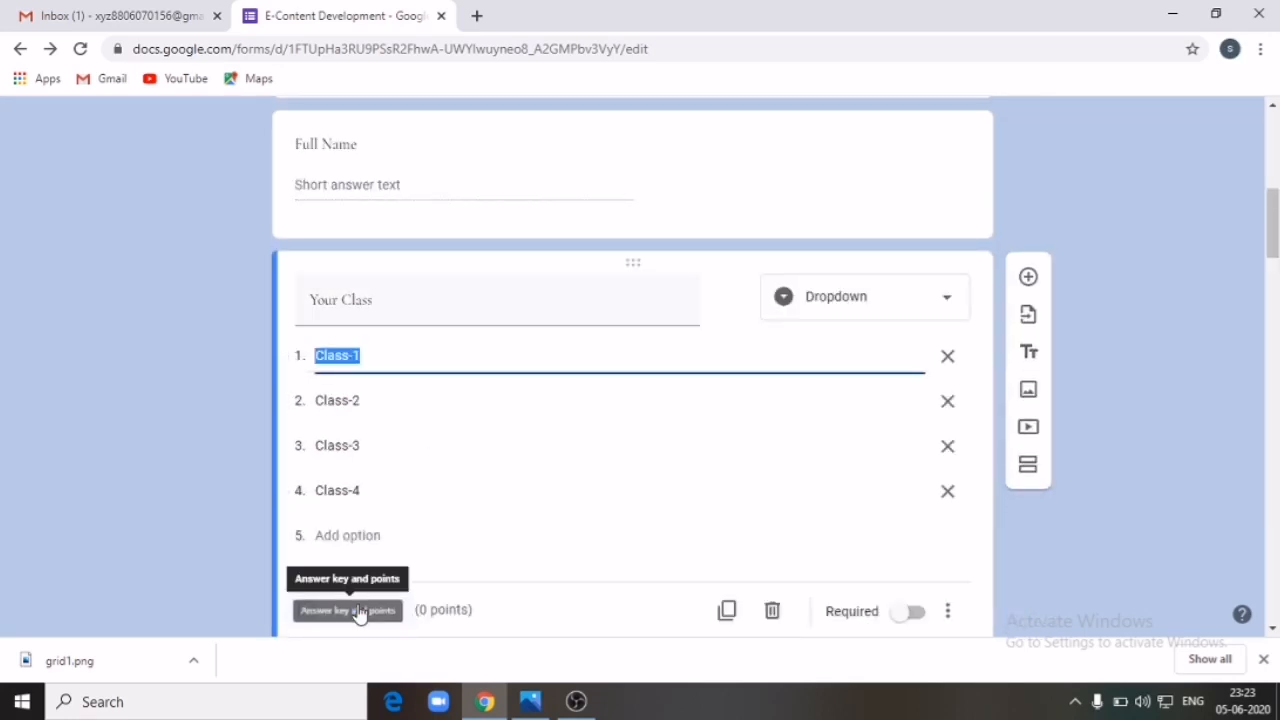
left_click_drag(1274, 235, 1274, 340)
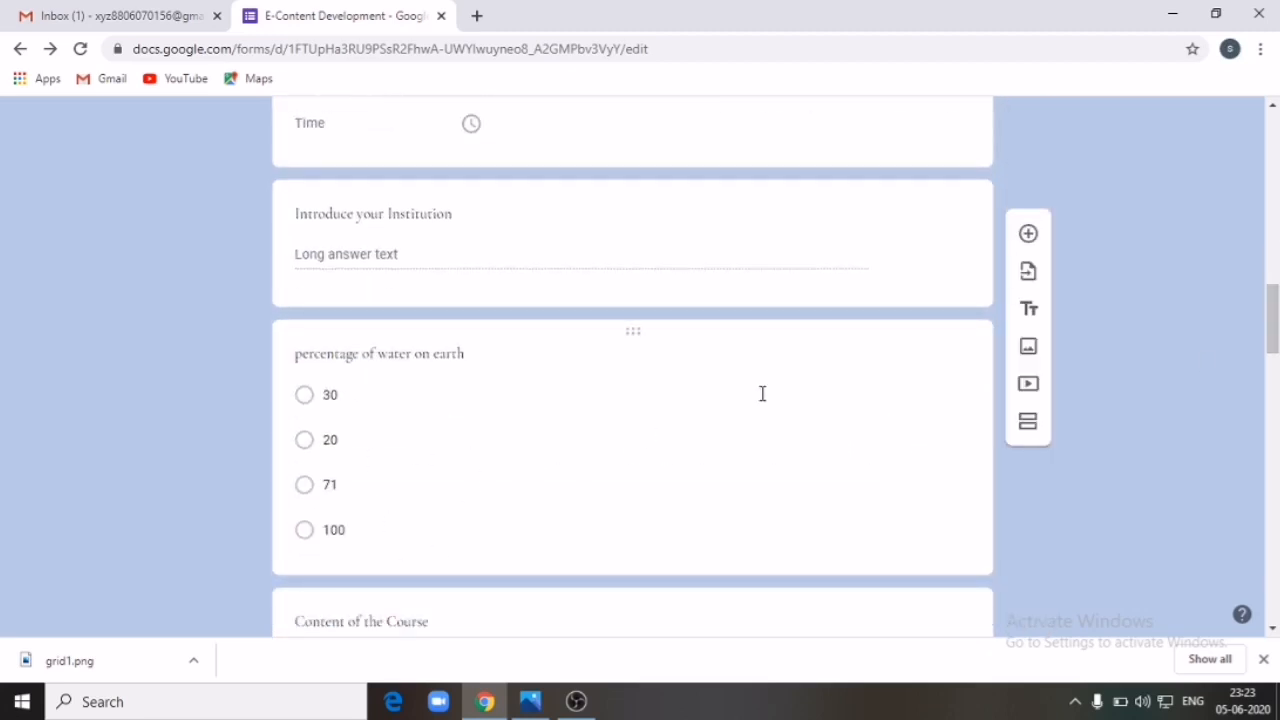
left_click(776, 362)
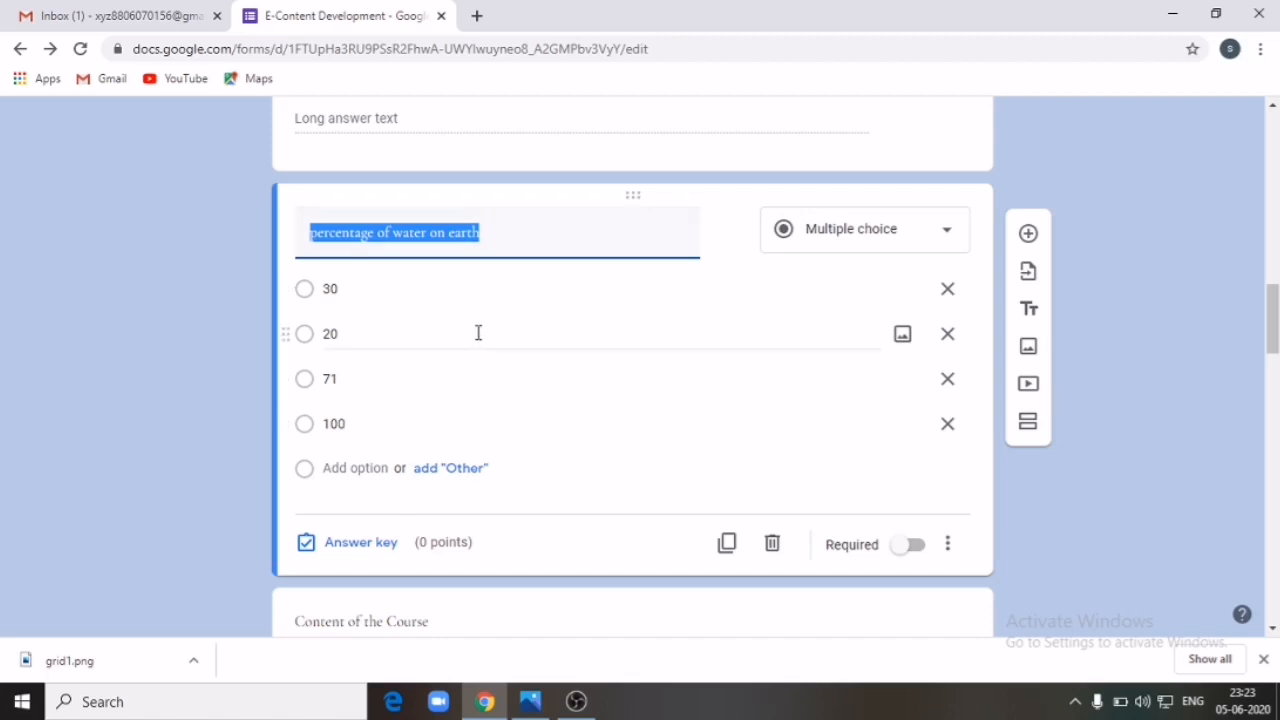
left_click(360, 543)
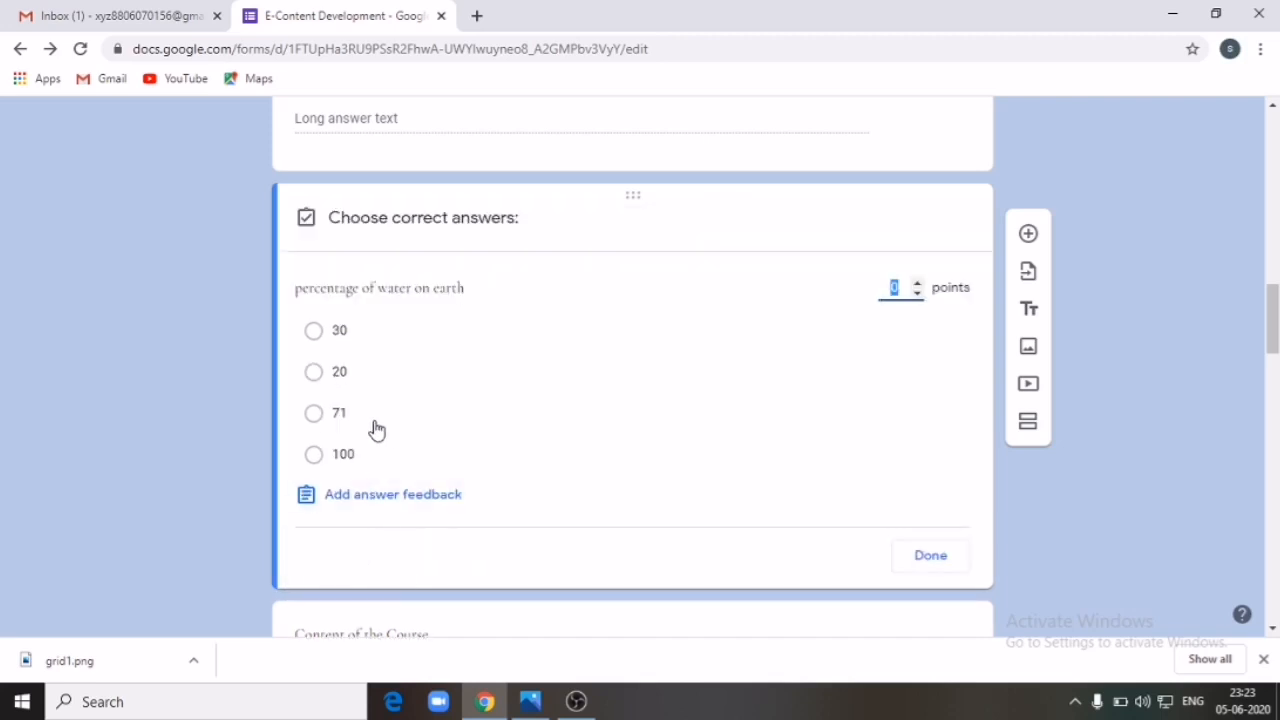
left_click(315, 418)
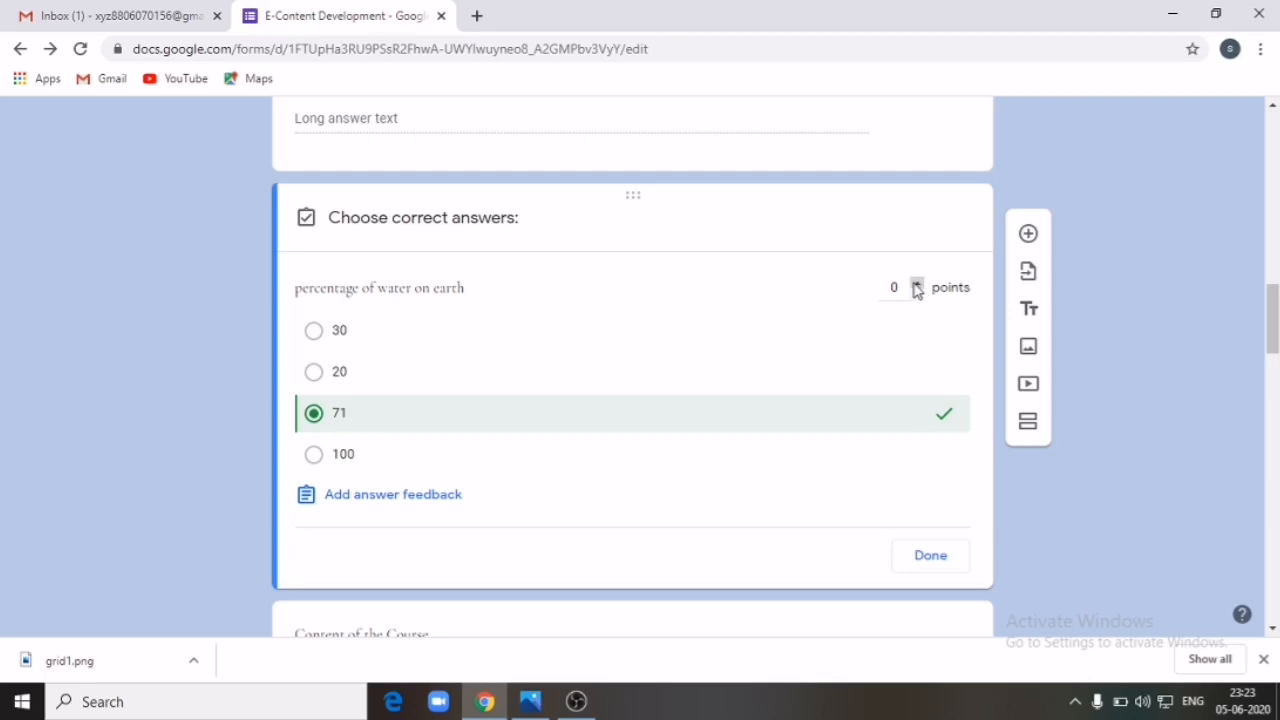
left_click(918, 284)
left_click(917, 296)
left_click(915, 556)
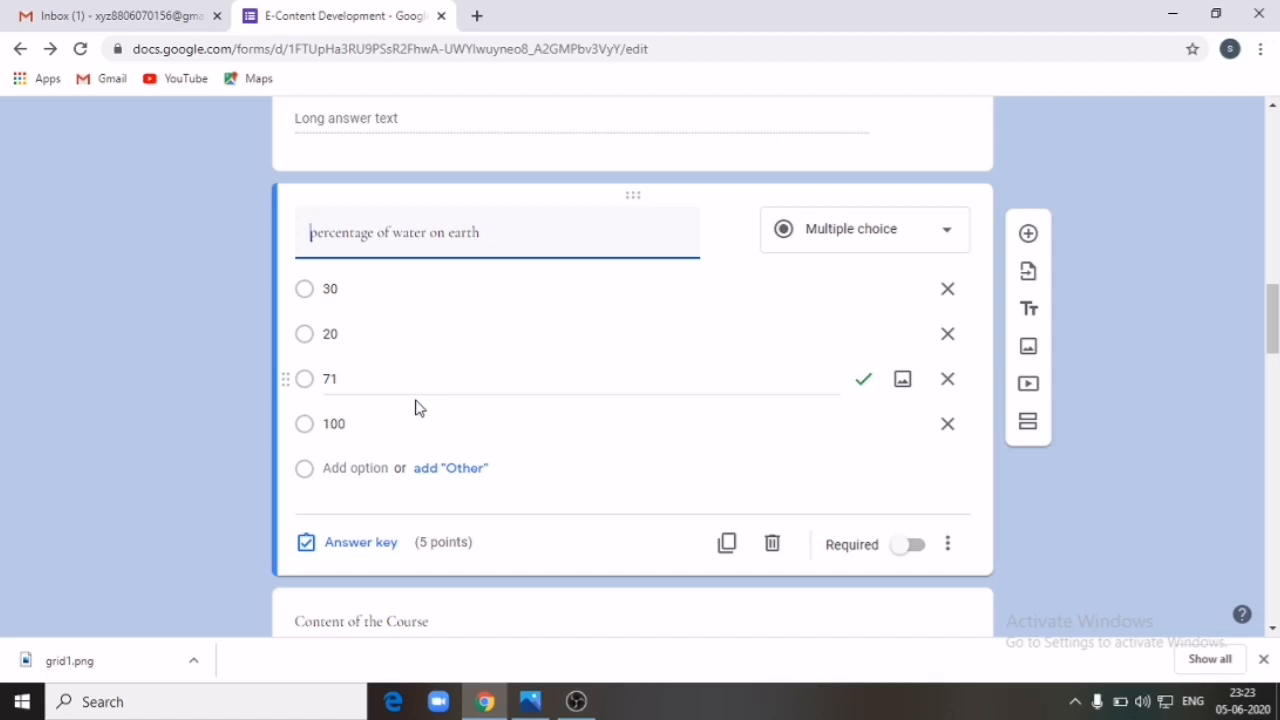
scroll(560, 320, "up", 10)
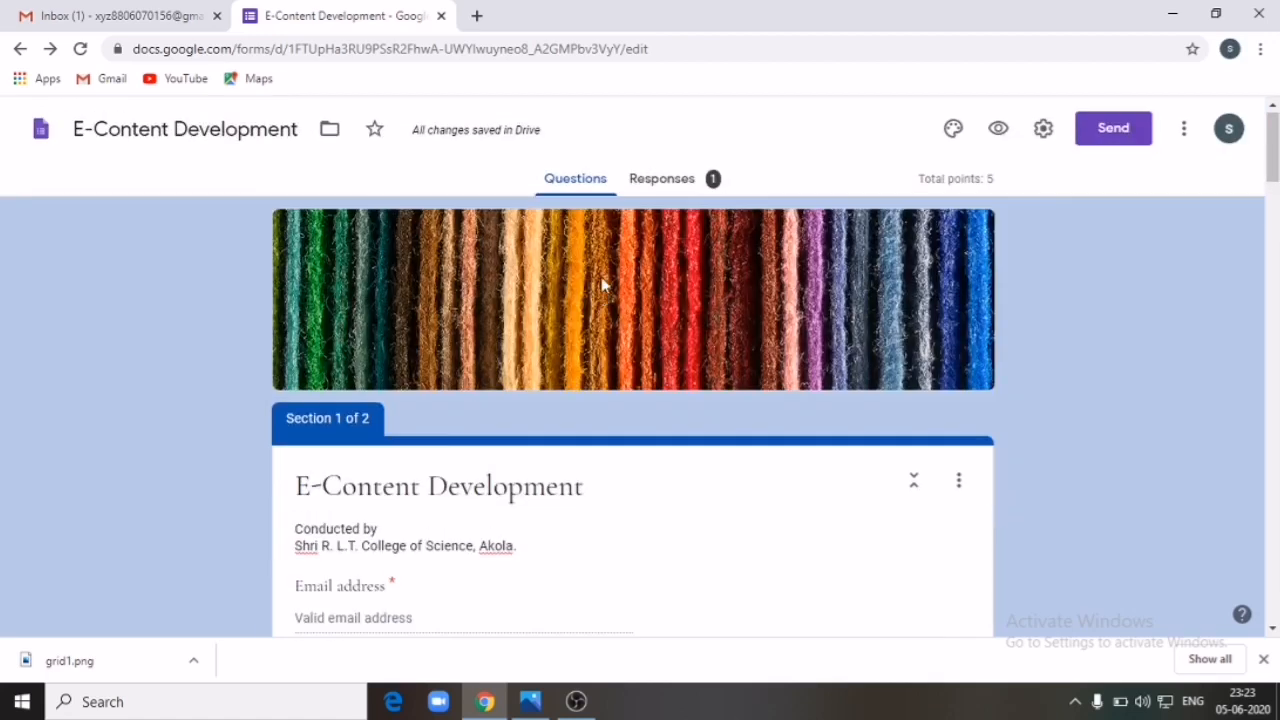
left_click(1041, 140)
left_click(1010, 185)
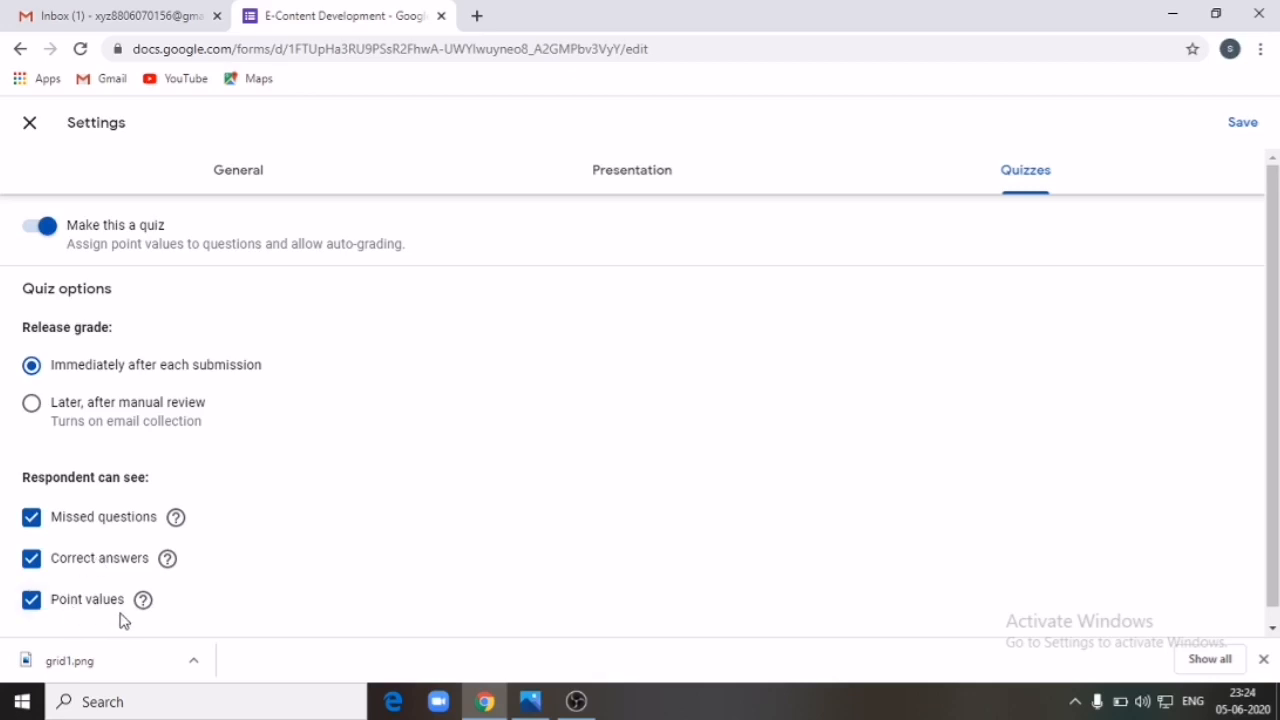
left_click(47, 235)
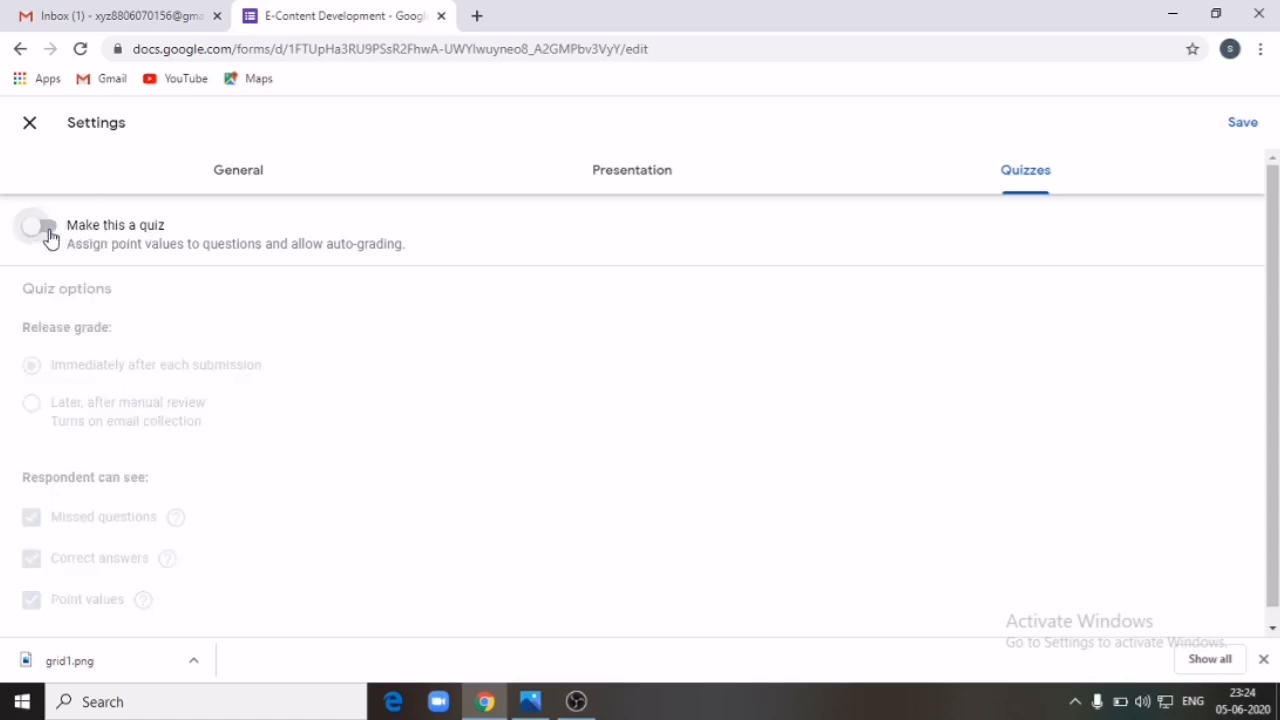
left_click(20, 49)
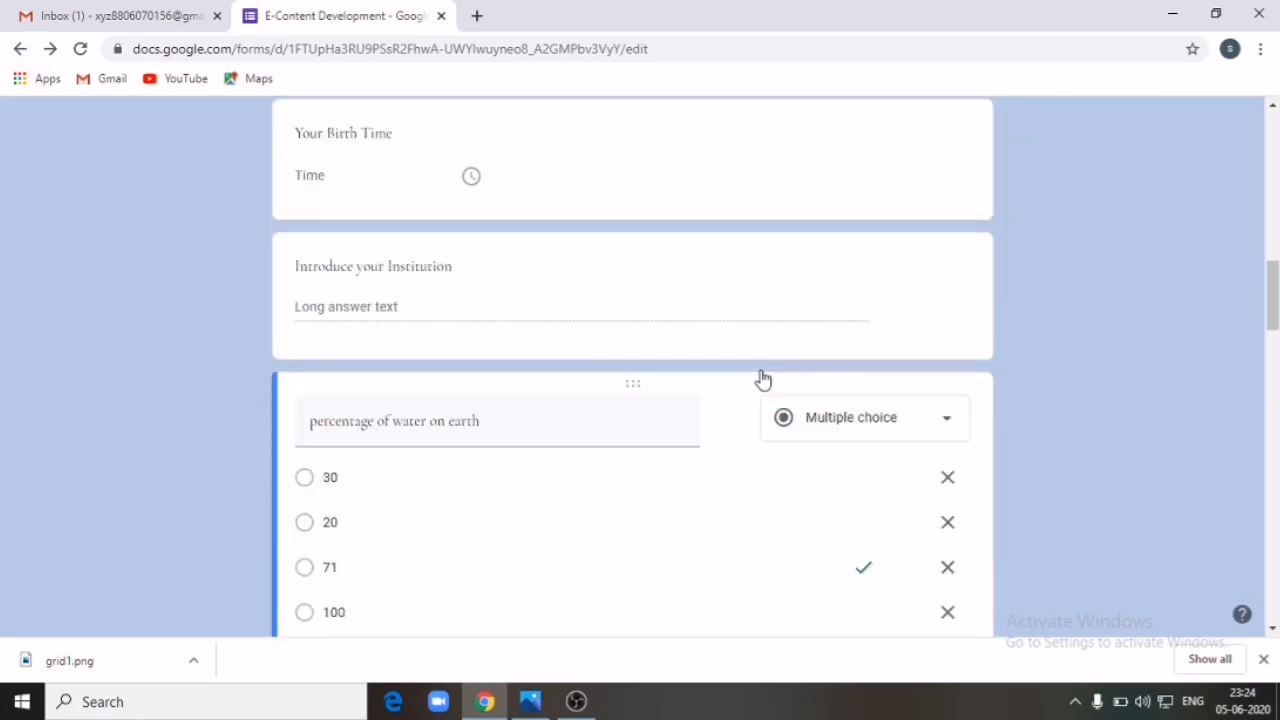
Step: Turn off 'Make this a quiz' in the form's Quizzes settings and save
scroll(626, 374, "up", 12)
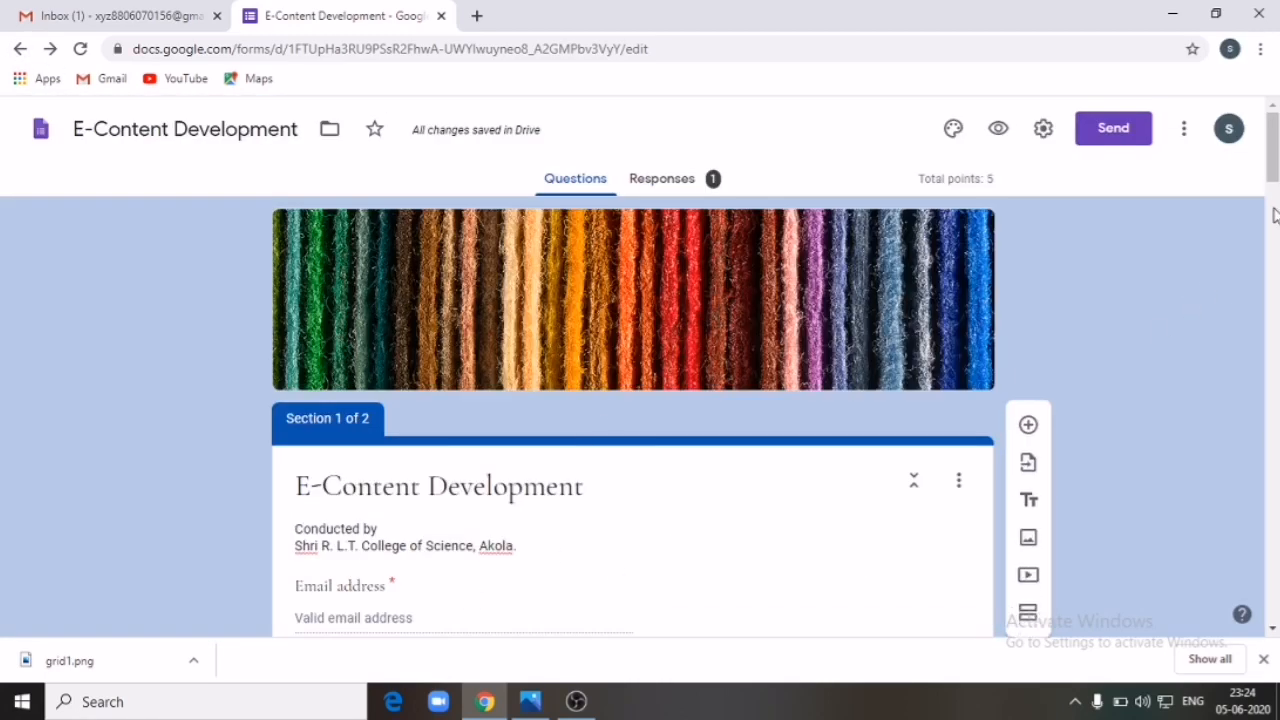
left_click_drag(1273, 168, 1273, 244)
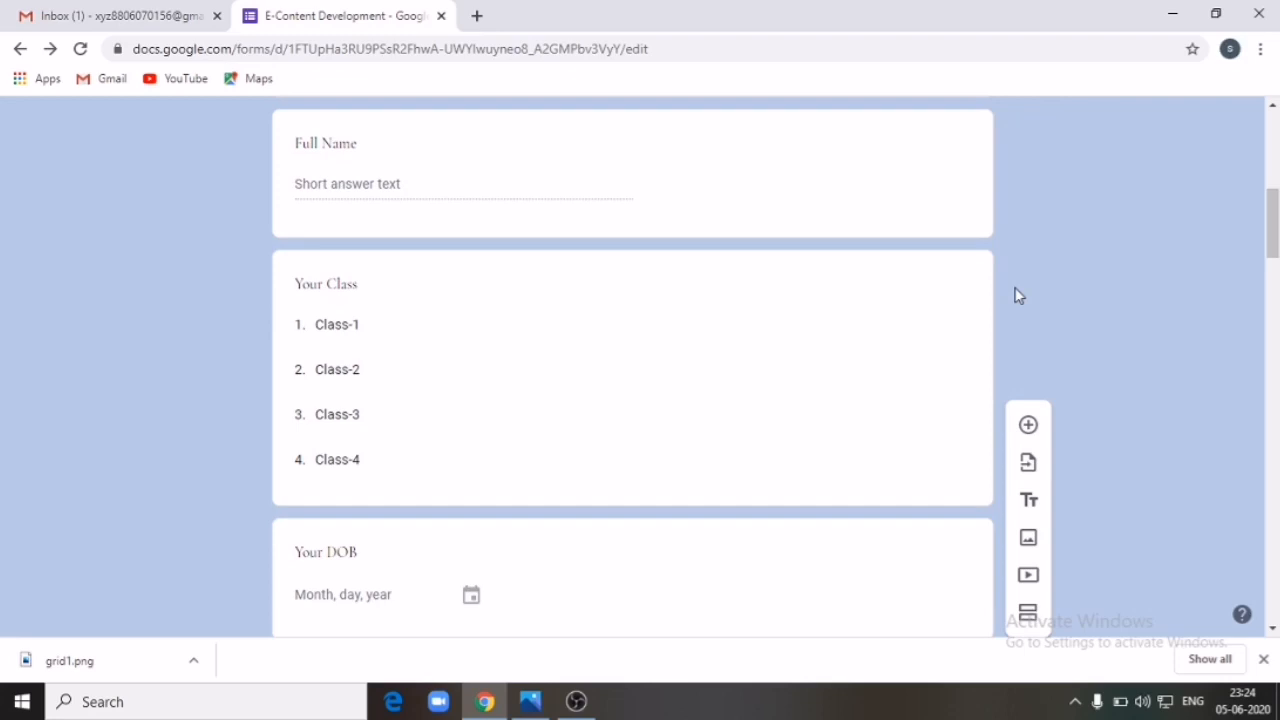
left_click(753, 321)
scroll(903, 186, "up", 5)
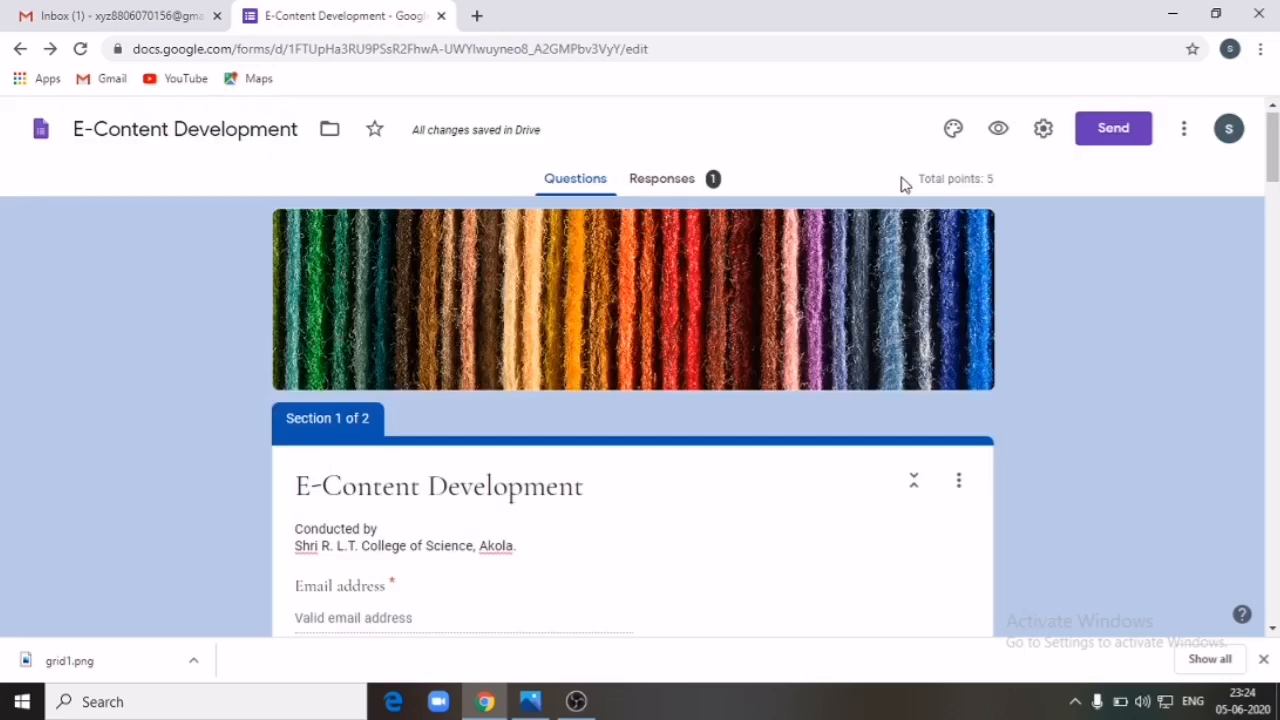
left_click(1044, 131)
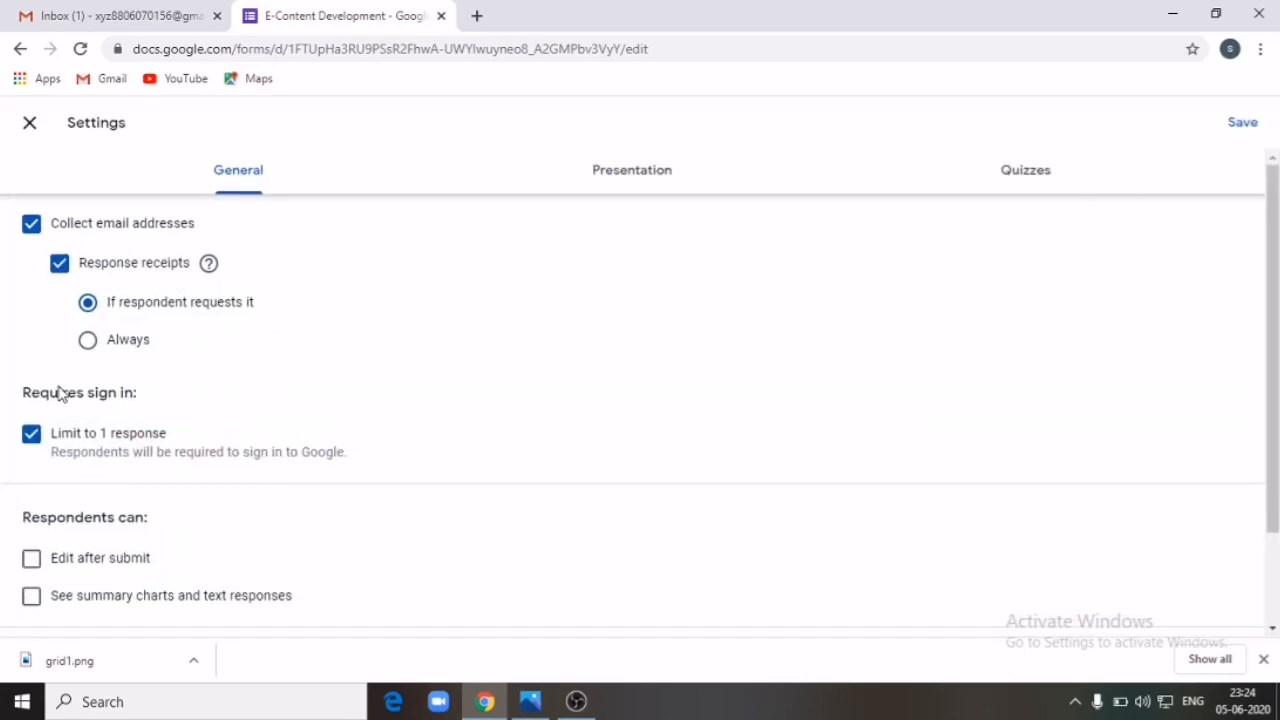
left_click(916, 185)
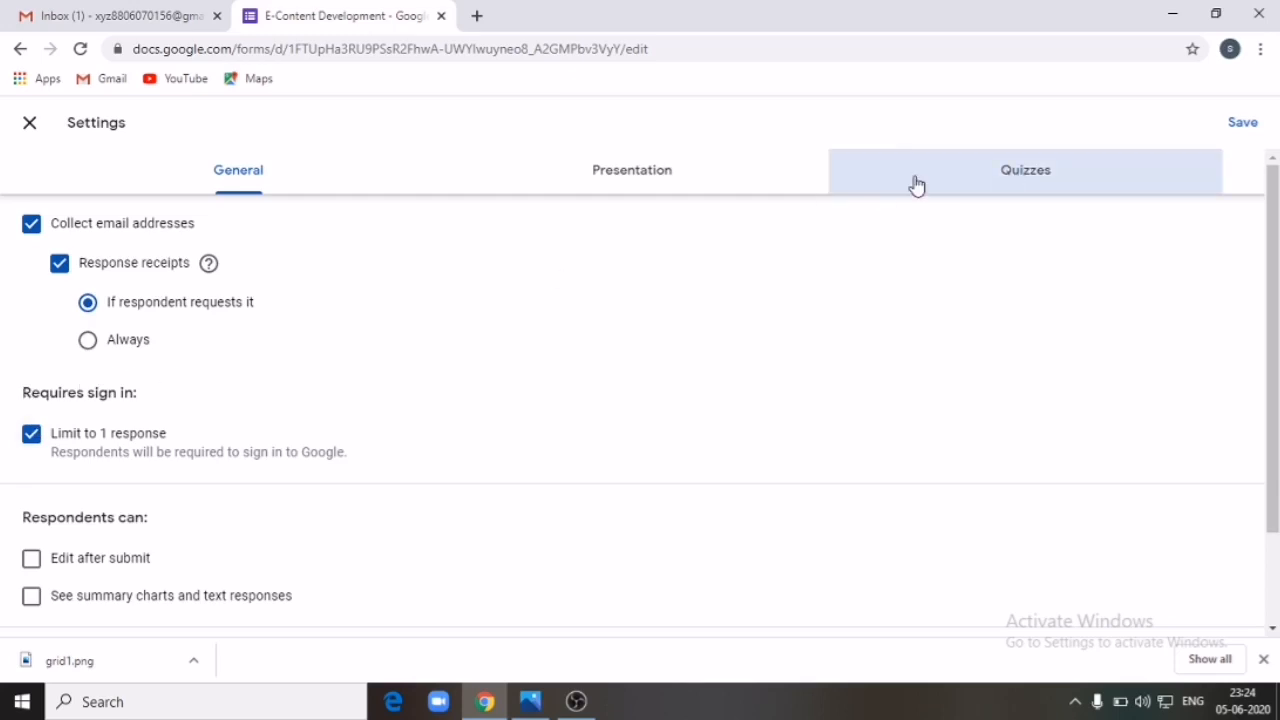
left_click(40, 228)
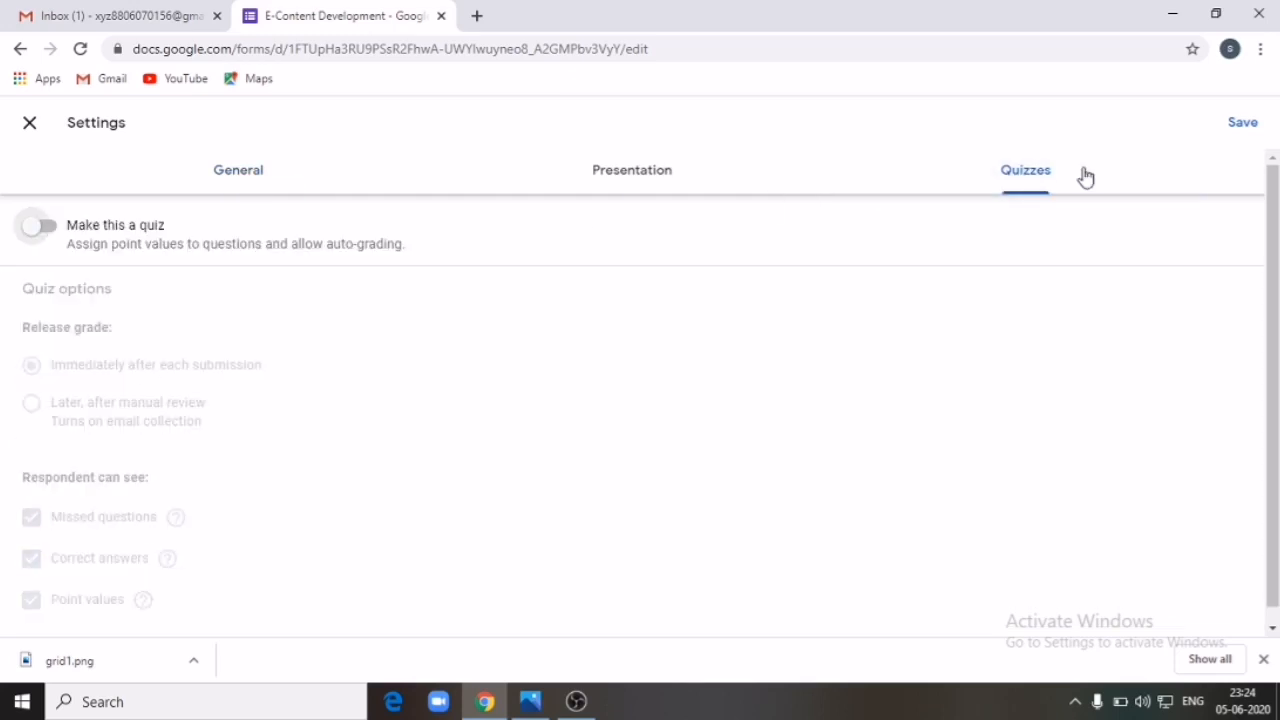
left_click(1242, 122)
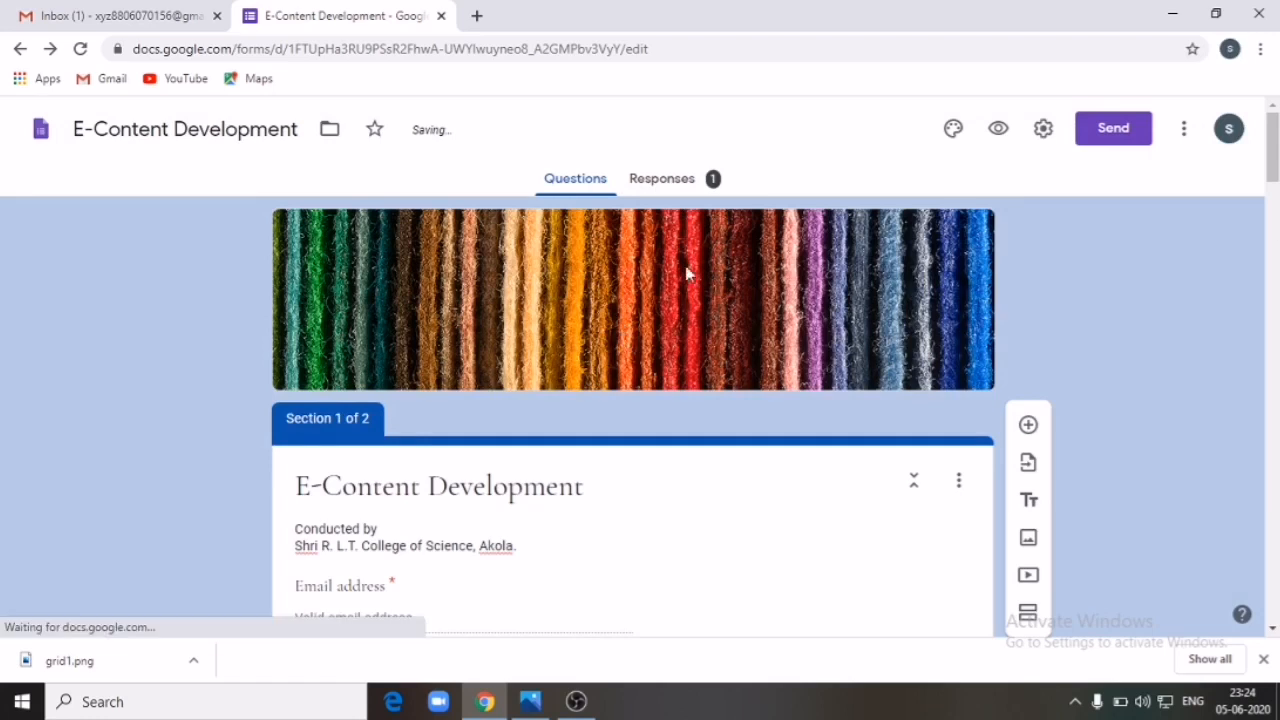
Step: Check that the water question shows plain options 30, 20, 71 and 100 without points
scroll(1276, 165, "down", 6)
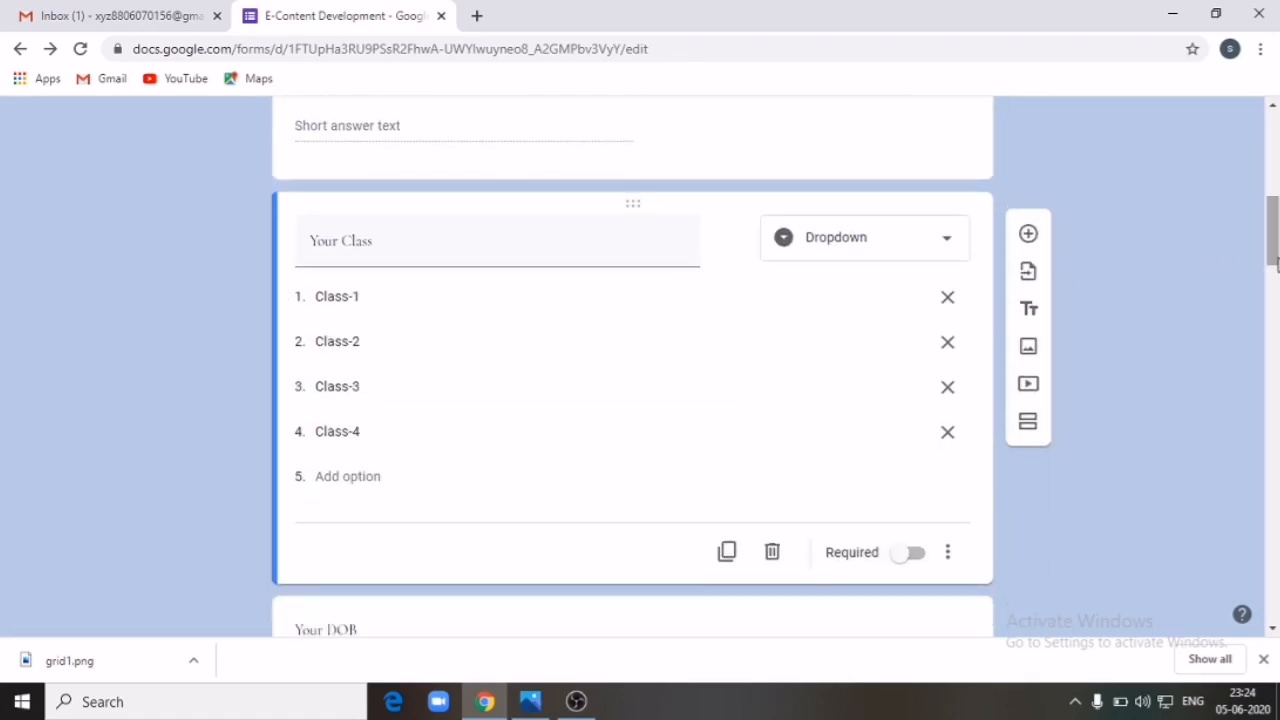
scroll(1276, 290, "down", 3)
scroll(1276, 295, "down", 5)
left_click(637, 423)
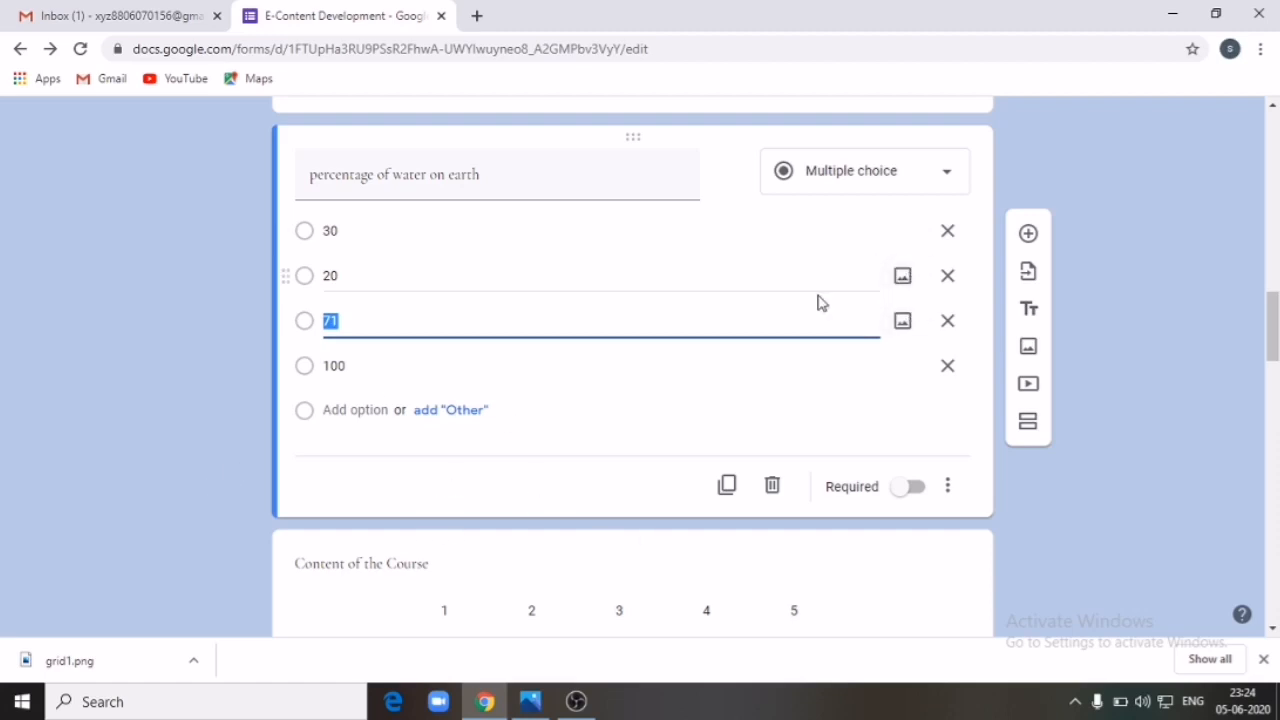
scroll(817, 302, "up", 10)
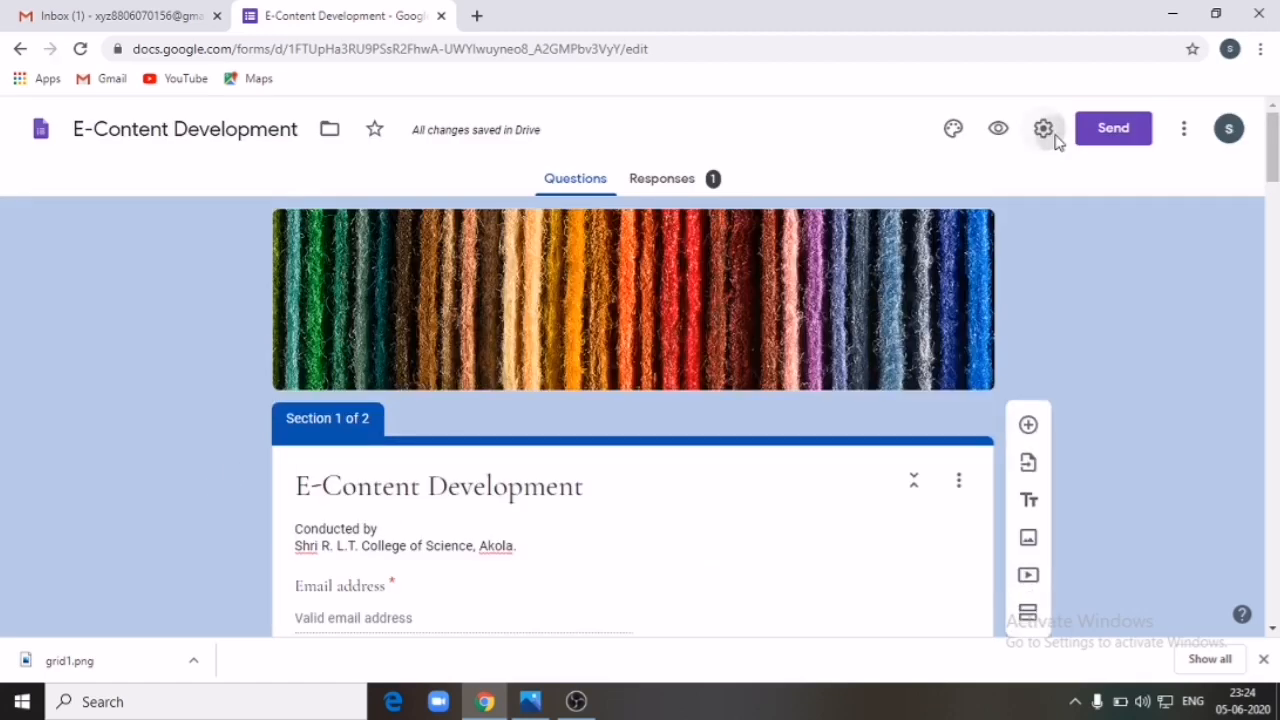
left_click(1049, 129)
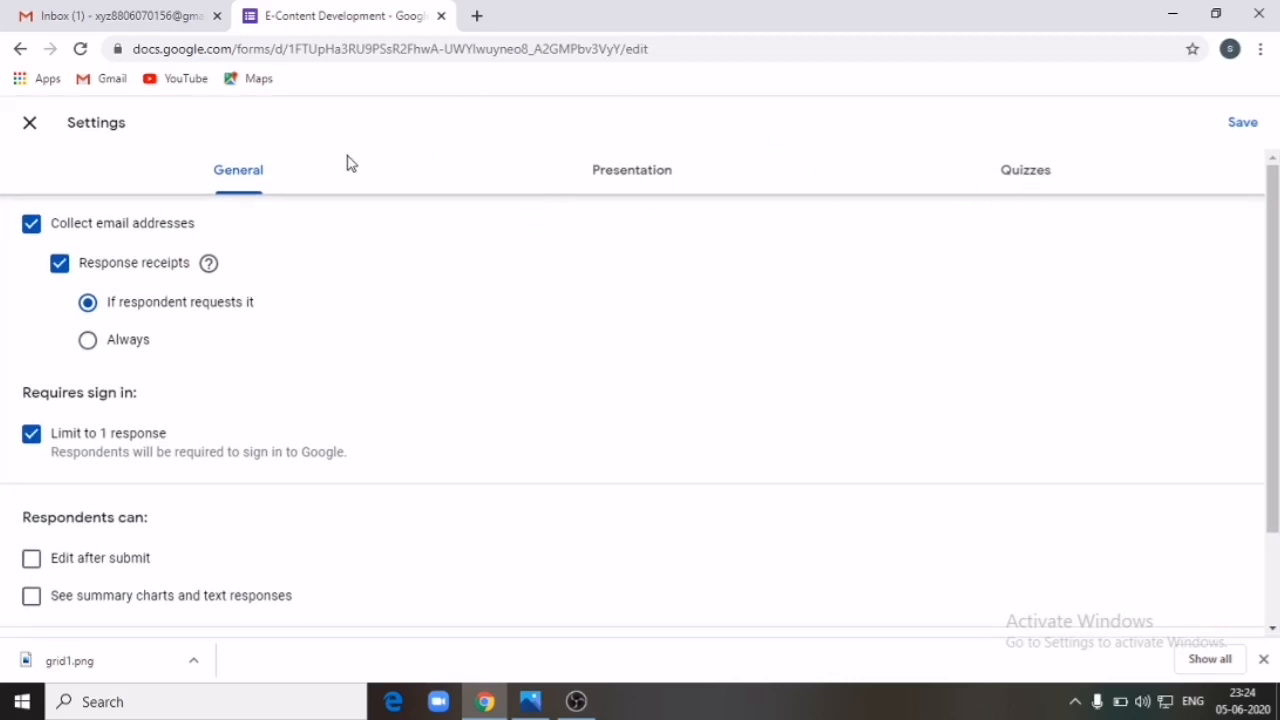
left_click(1240, 122)
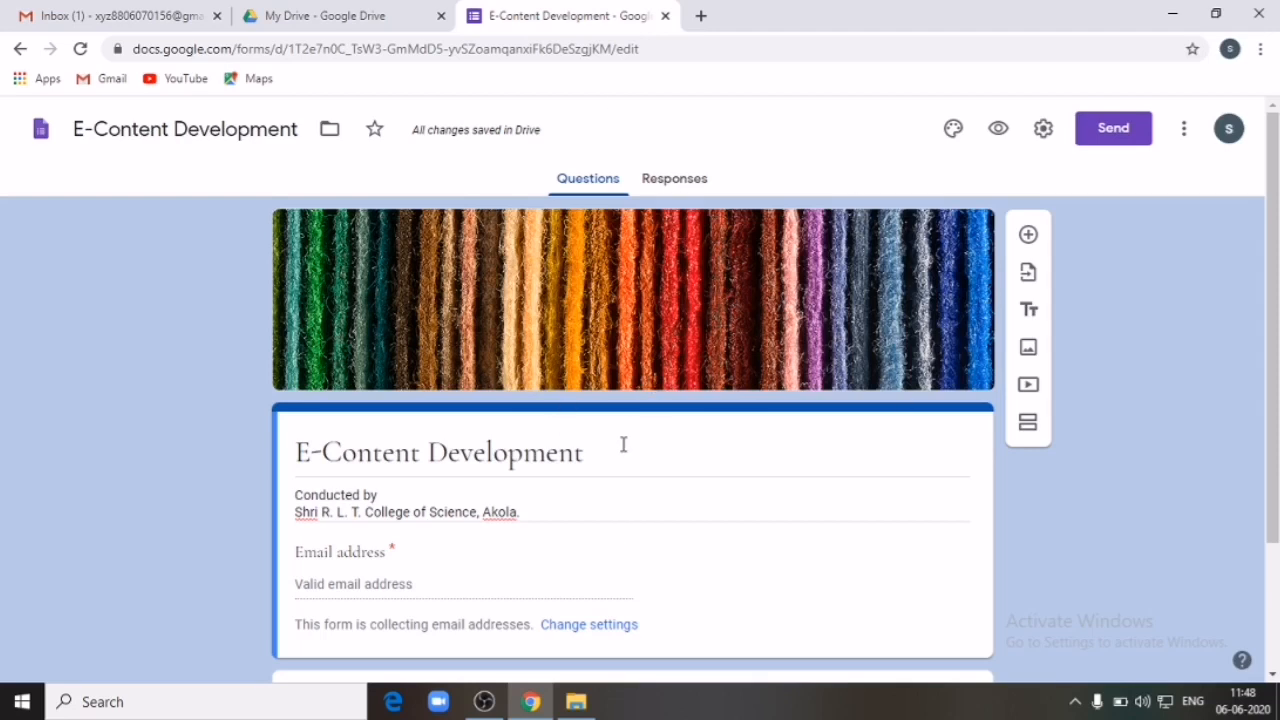
Step: In My Drive, open the E-Content Development form from Quick Access, then close its tab
left_click(354, 18)
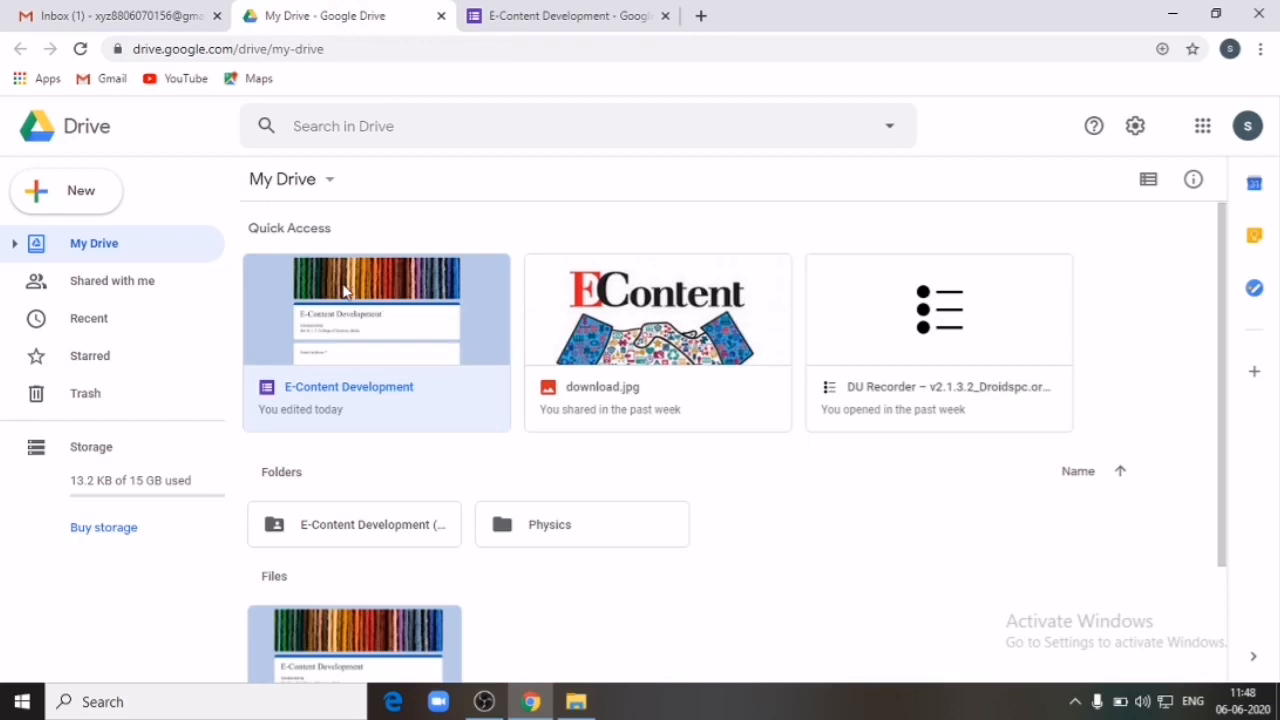
double_click(415, 343)
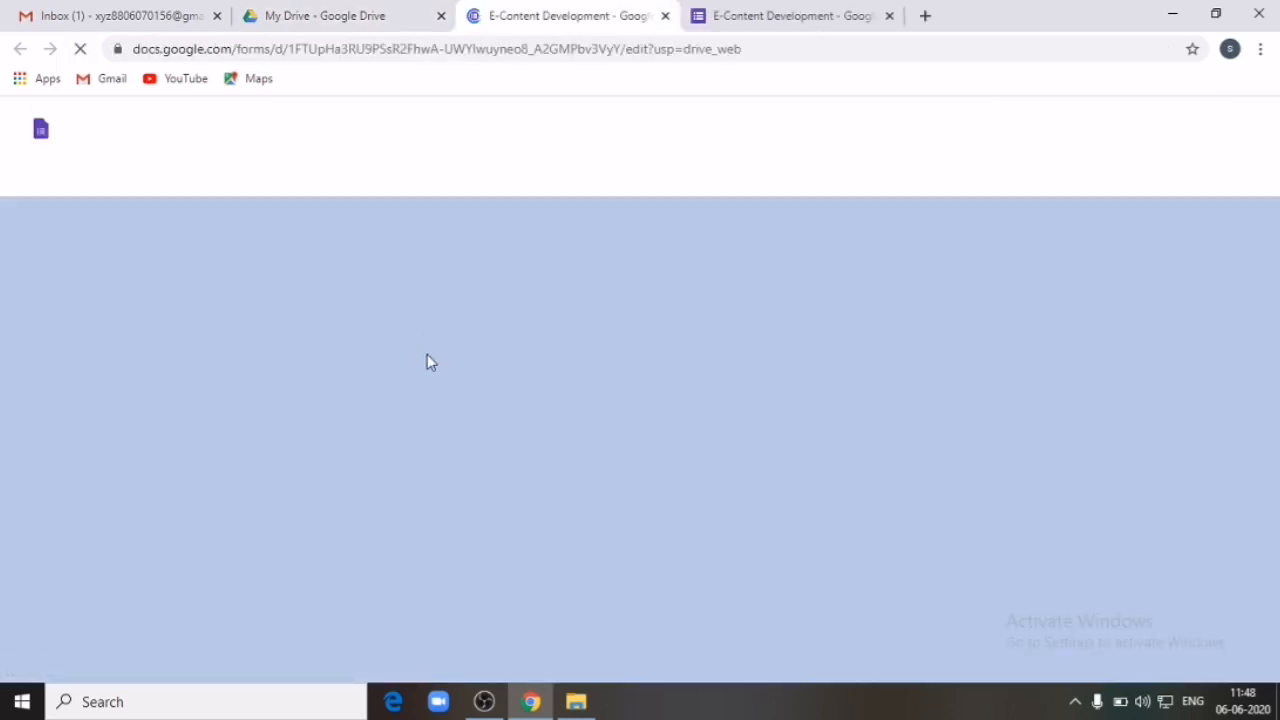
scroll(597, 370, "down", 15)
scroll(597, 367, "up", 20)
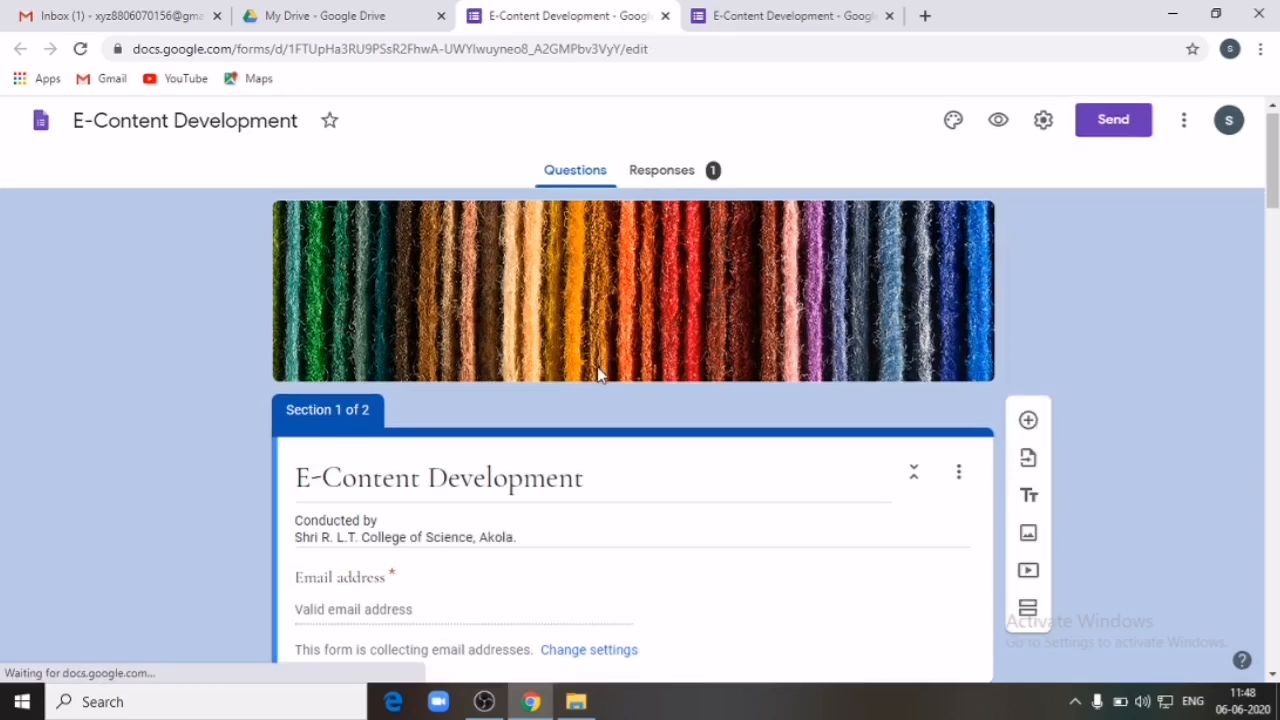
left_click(665, 16)
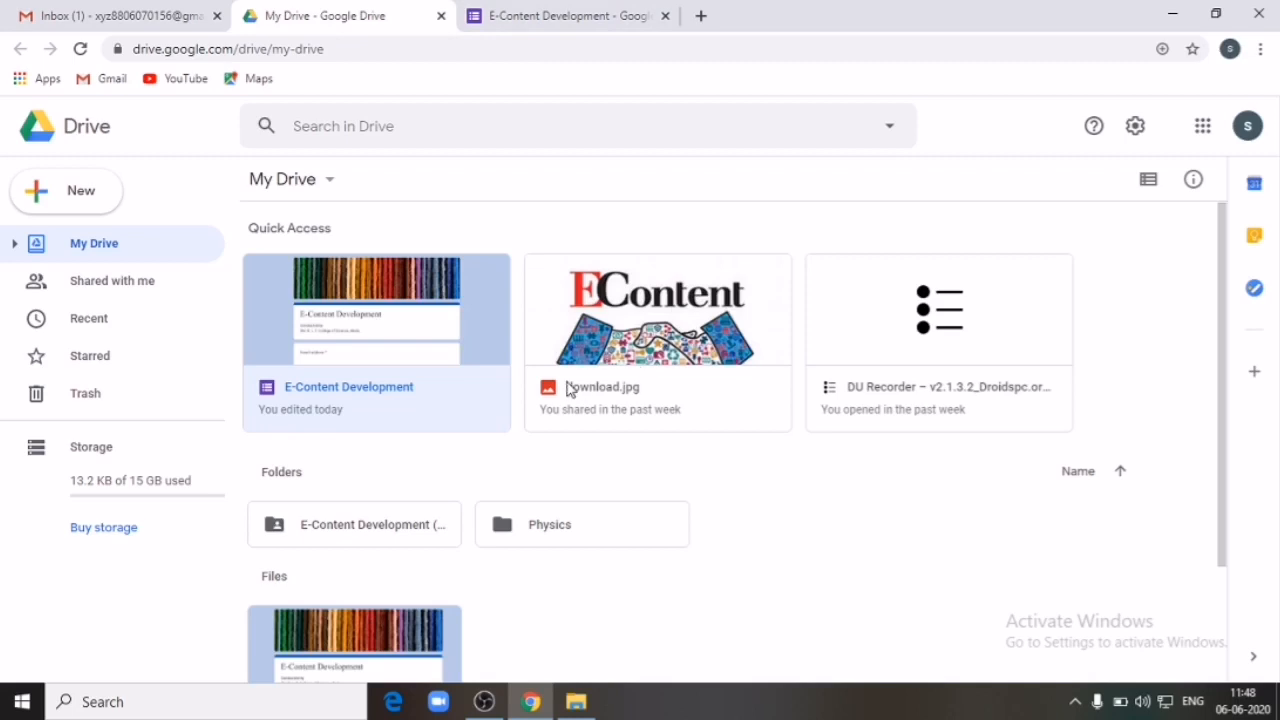